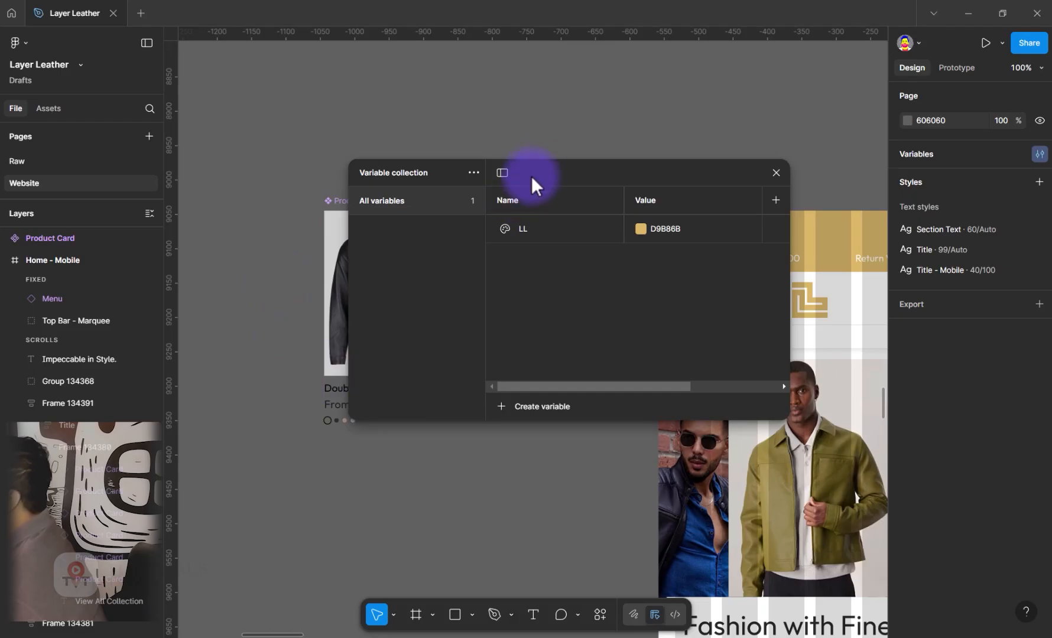
{"action": "left_click_drag", "start_coordinate": [488, 177], "coordinate": [421, 195]}
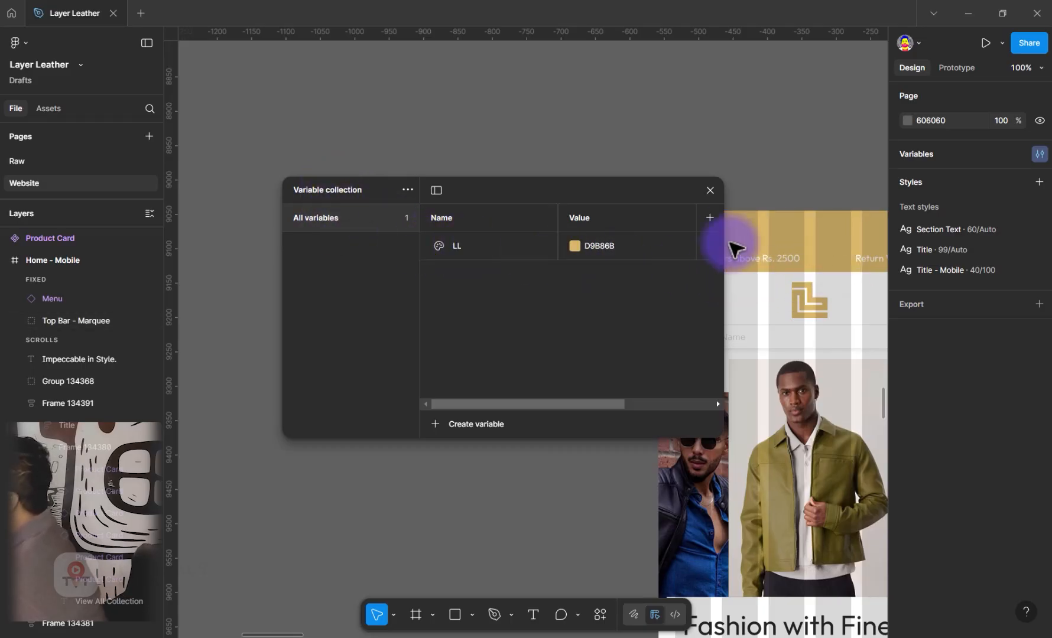
{"action": "left_click", "coordinate": [726, 227]}
{"action": "left_click_drag", "start_coordinate": [723, 223], "coordinate": [741, 220]}
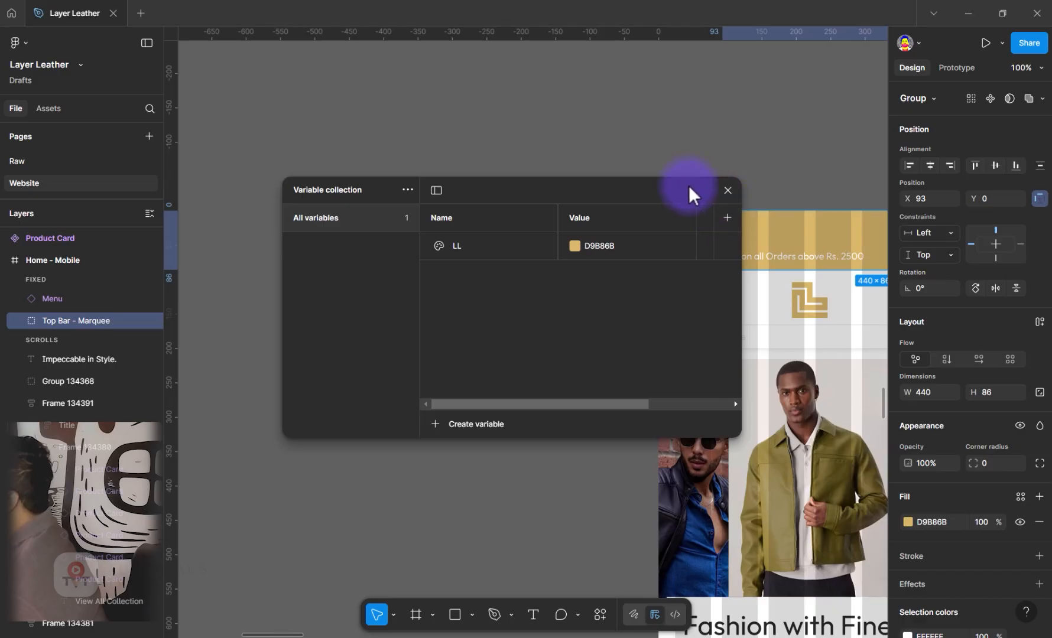
{"action": "left_click_drag", "start_coordinate": [598, 178], "coordinate": [593, 177]}
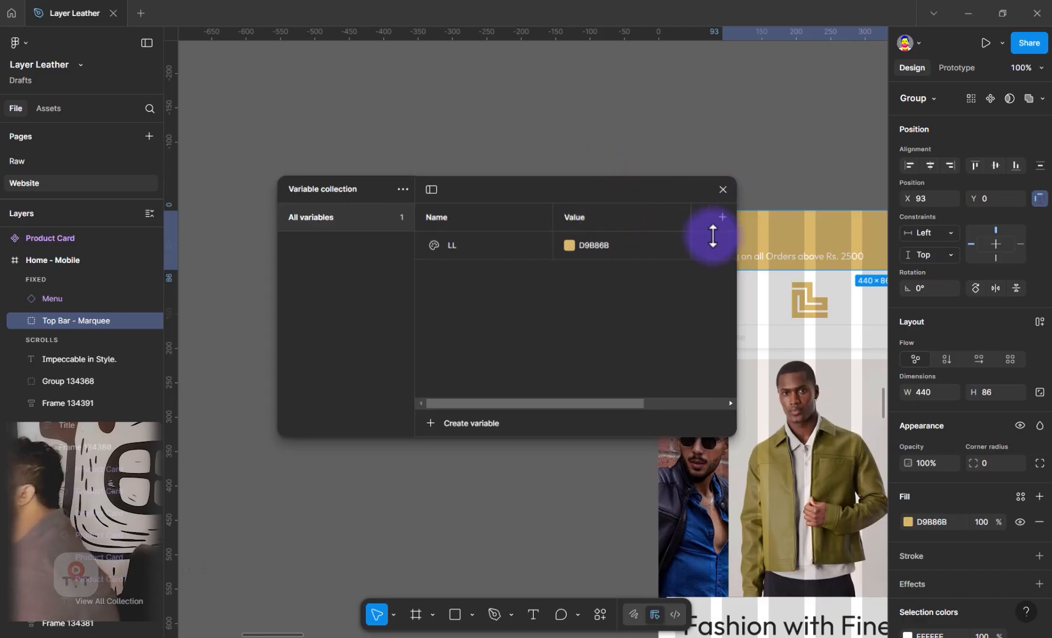
{"action": "left_click_drag", "start_coordinate": [738, 236], "coordinate": [676, 232]}
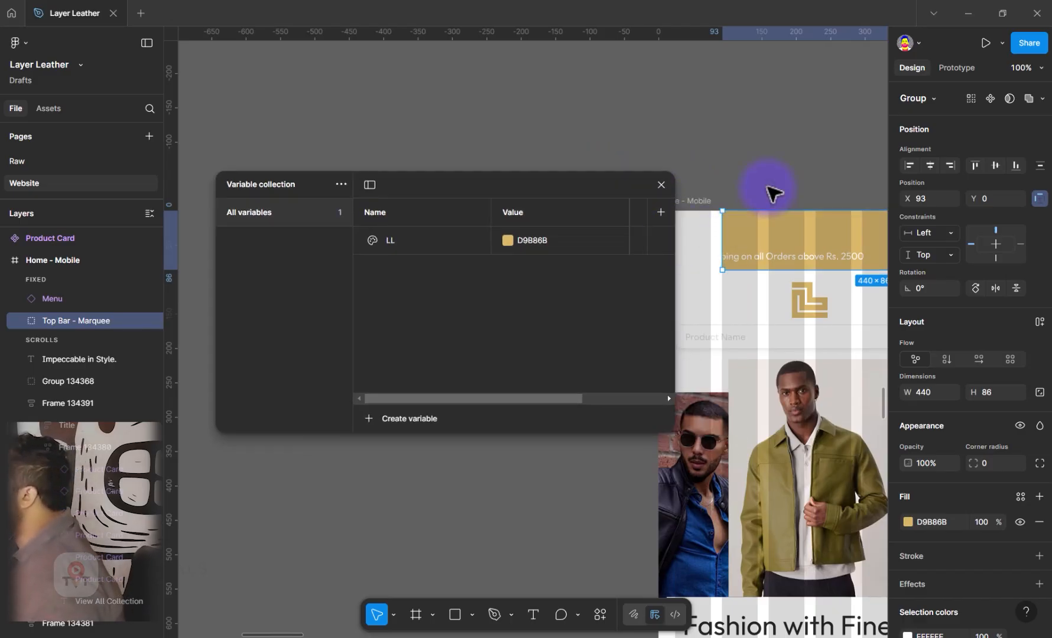
{"action": "left_click", "coordinate": [767, 189]}
{"action": "key", "text": "ctrl+z"}
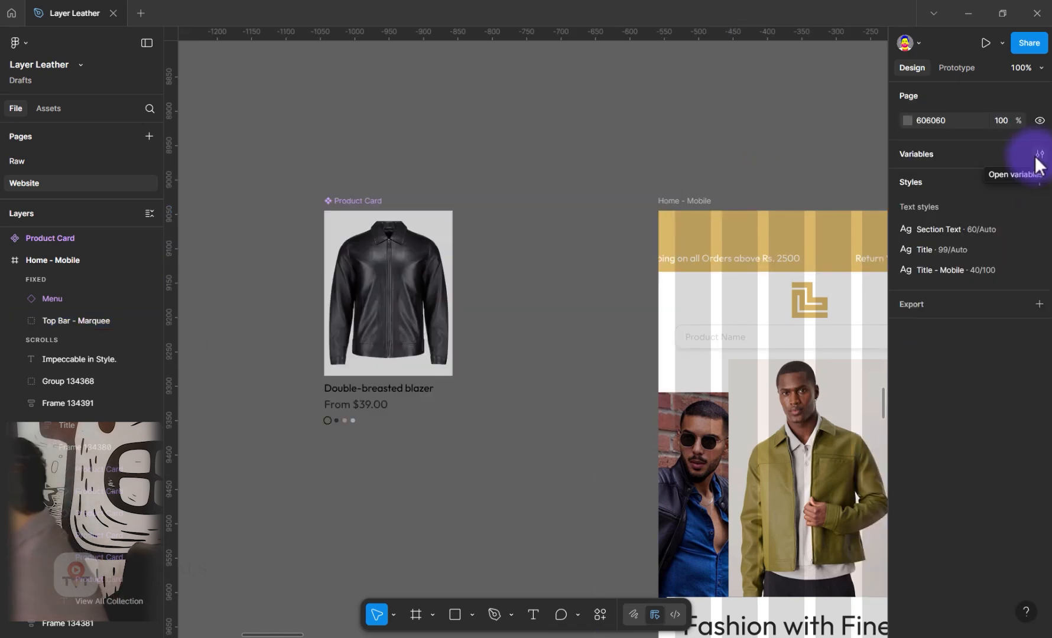
Open the file's variables, rename the variable collection to Primitives, and close the variables window
{"action": "left_click", "coordinate": [1040, 154]}
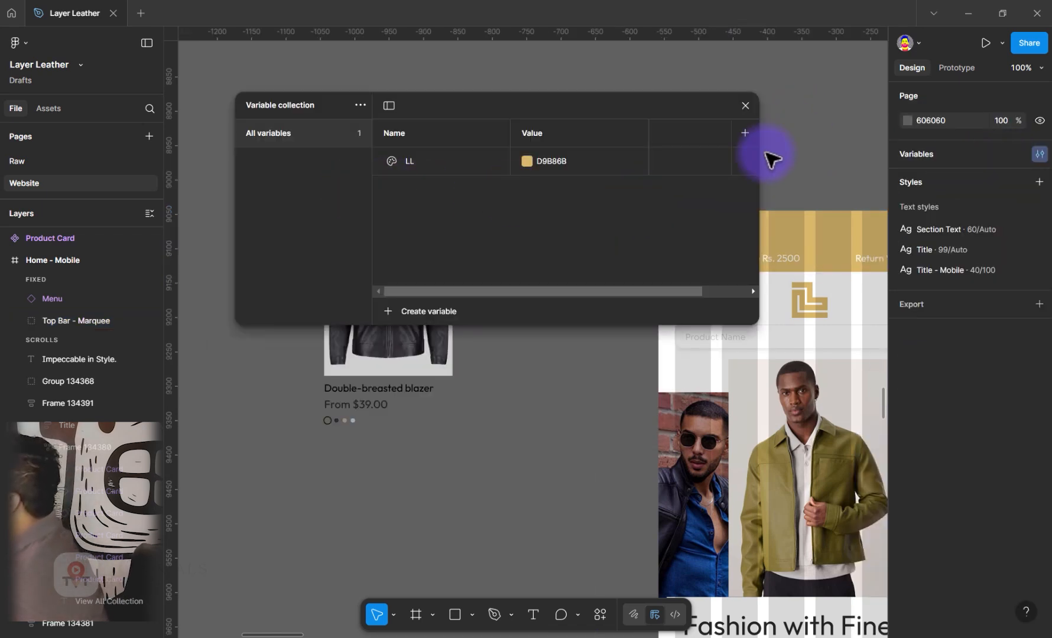
{"action": "left_click_drag", "start_coordinate": [763, 156], "coordinate": [750, 154]}
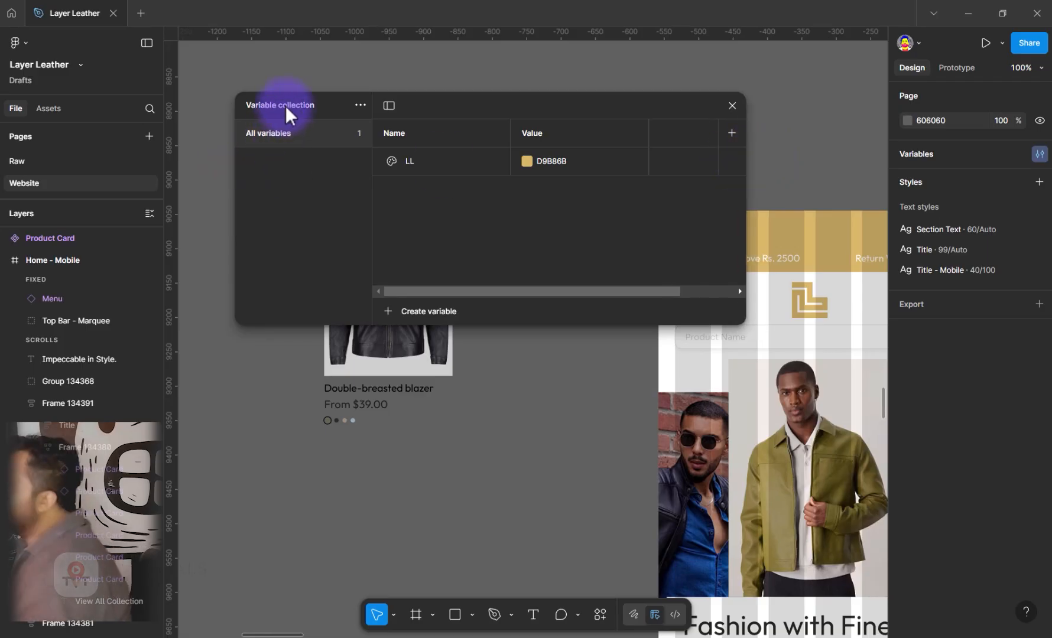
{"action": "left_click", "coordinate": [362, 106]}
{"action": "left_click", "coordinate": [328, 133]}
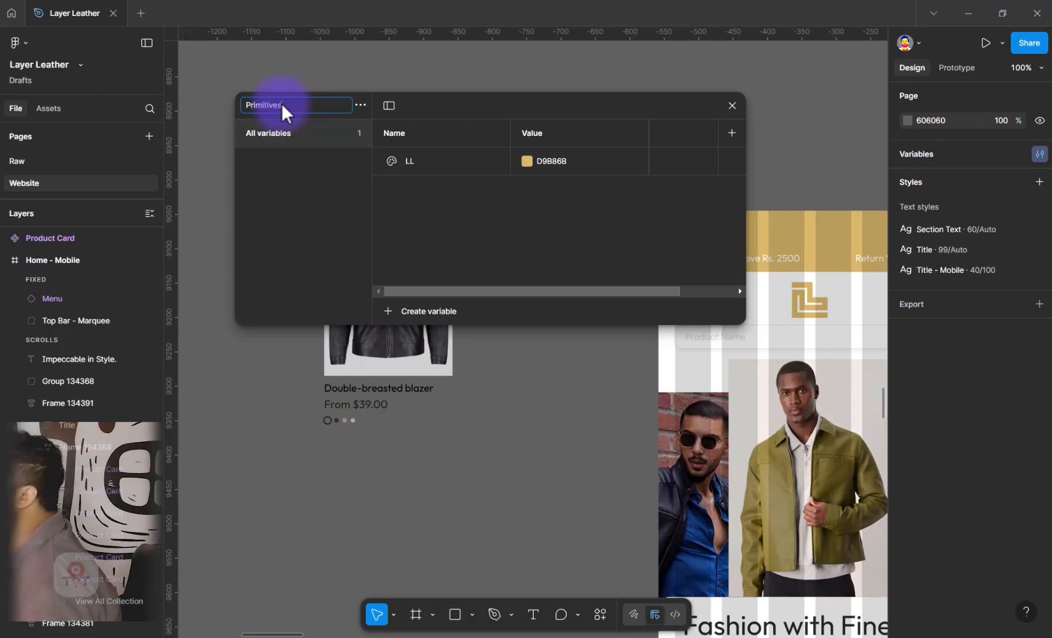
{"action": "key", "text": "Tab"}
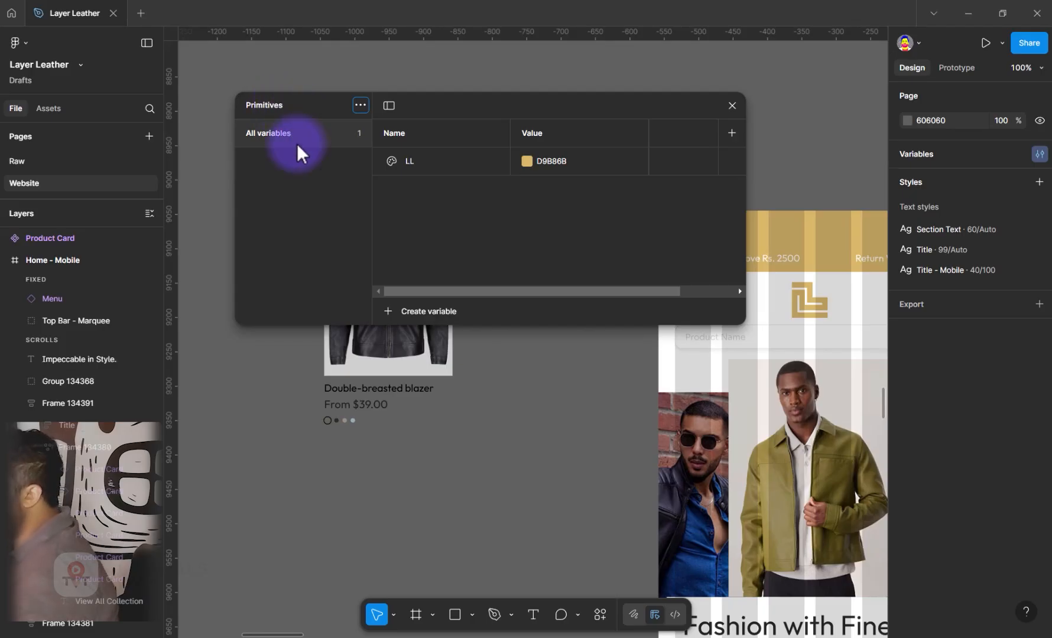
{"action": "left_click", "coordinate": [360, 108]}
{"action": "left_click", "coordinate": [412, 147]}
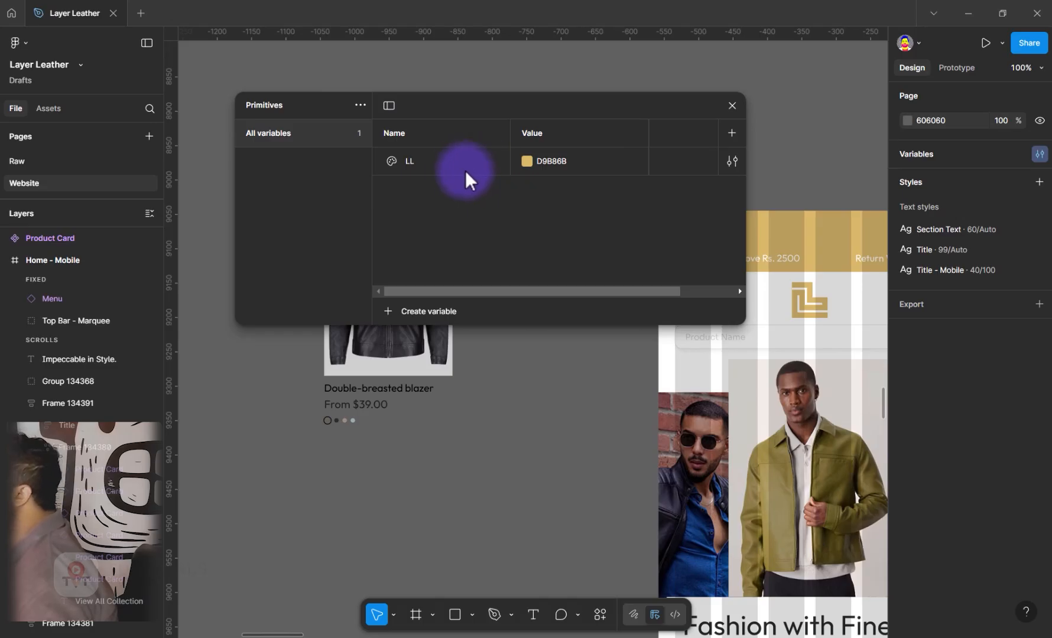
{"action": "left_click", "coordinate": [732, 106]}
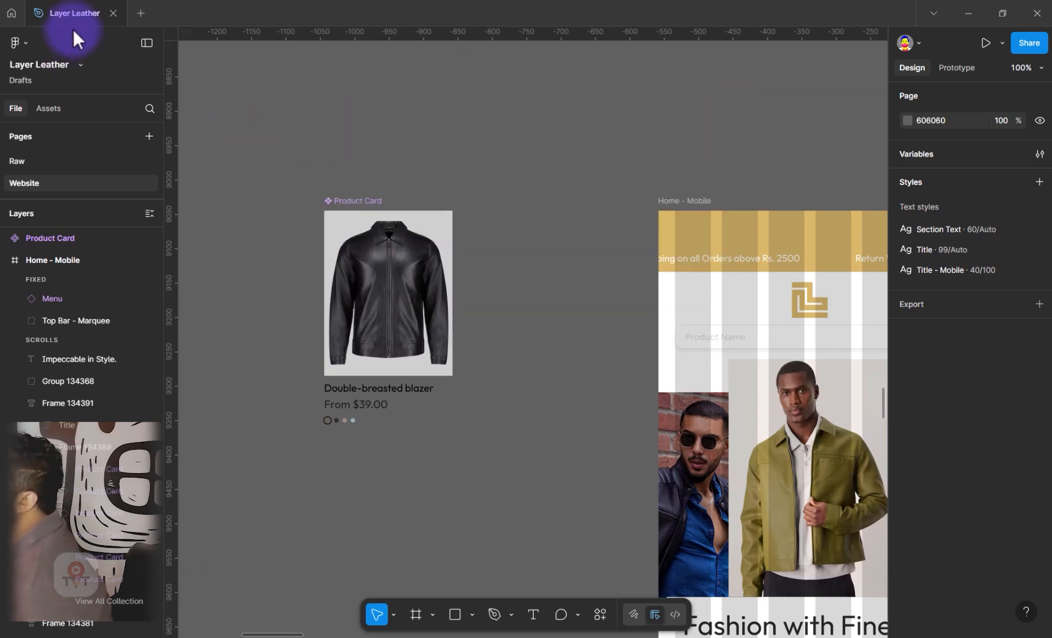
Duplicate the Layer Leather file
{"action": "right_click", "coordinate": [63, 14]}
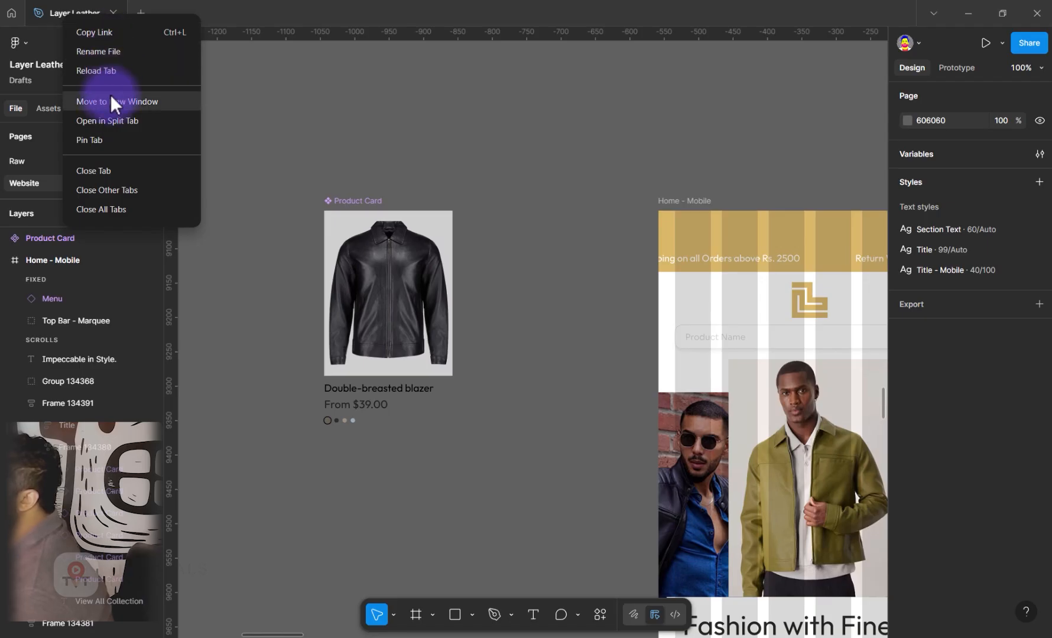
{"action": "left_click", "coordinate": [29, 44]}
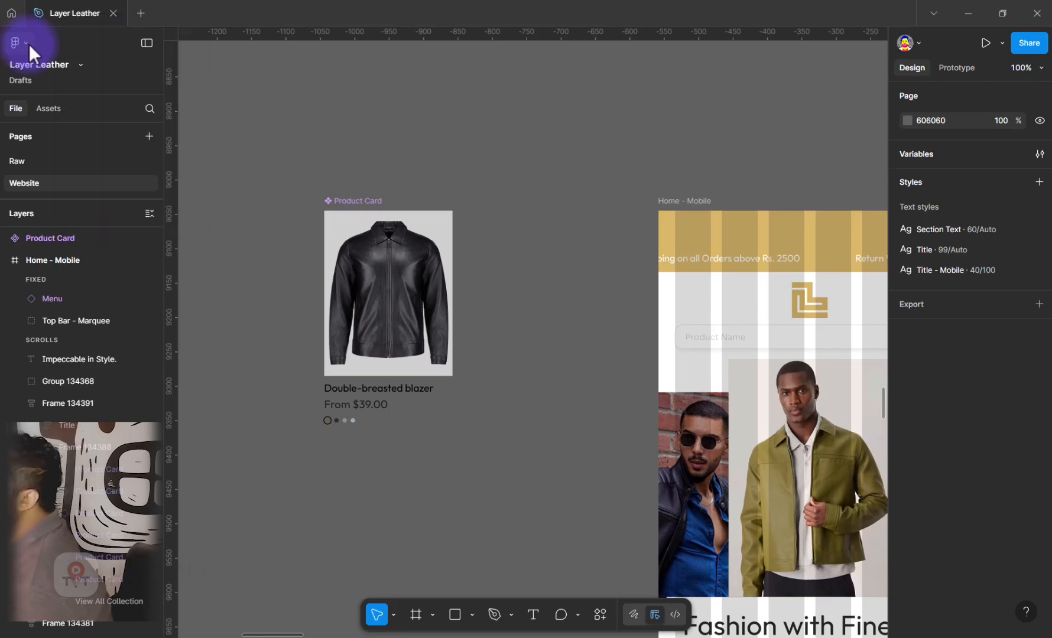
{"action": "left_click", "coordinate": [82, 66]}
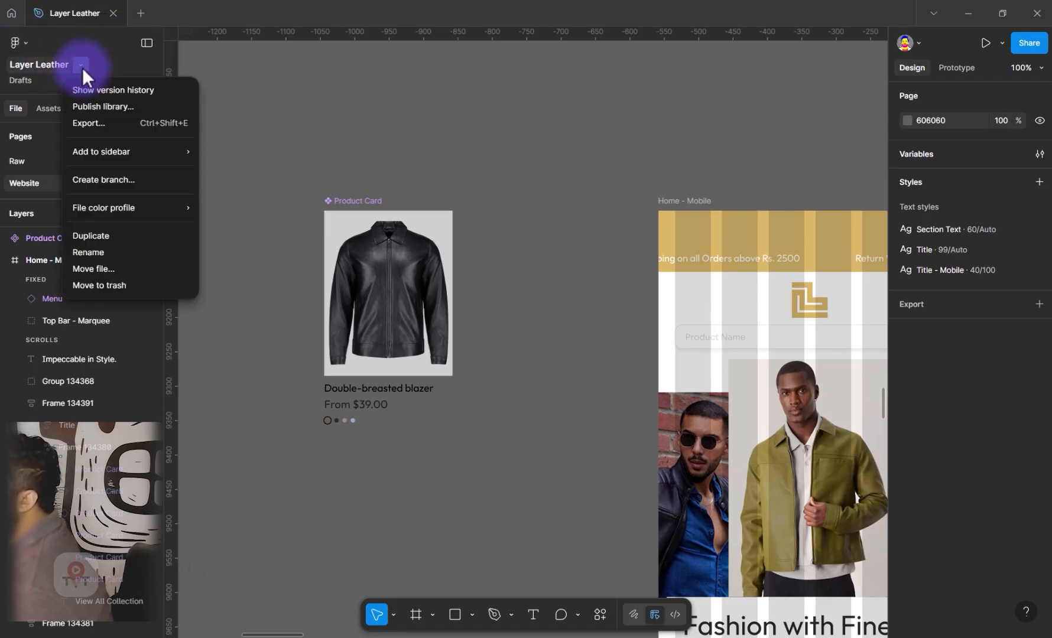
{"action": "left_click", "coordinate": [94, 236]}
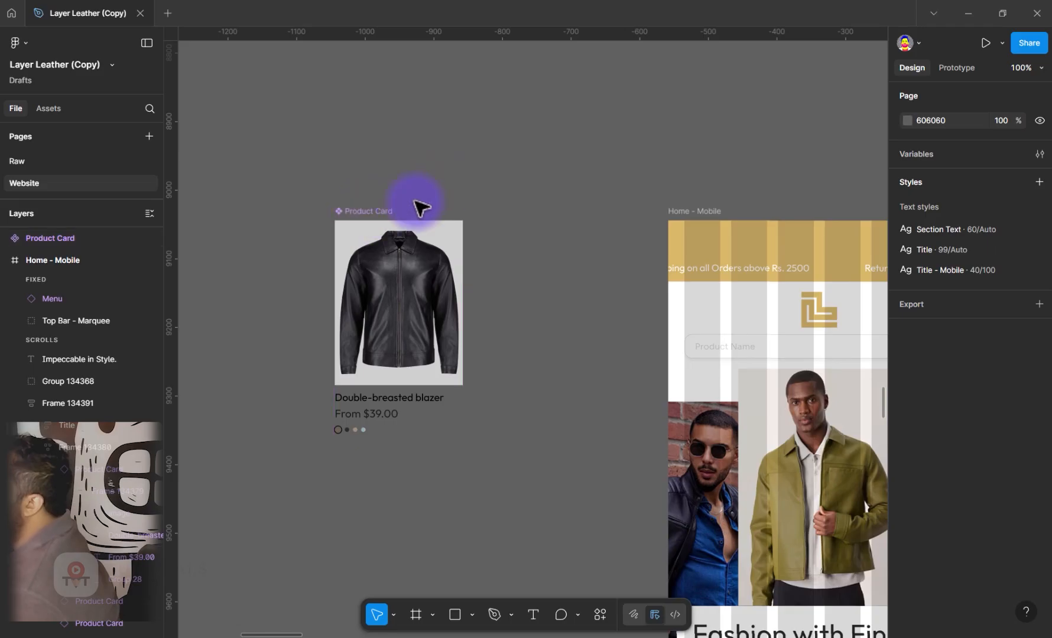
Open the variables of the Layer Leather (Copy) file and start creating a variable in the Primitives collection
{"action": "left_click", "coordinate": [1040, 155]}
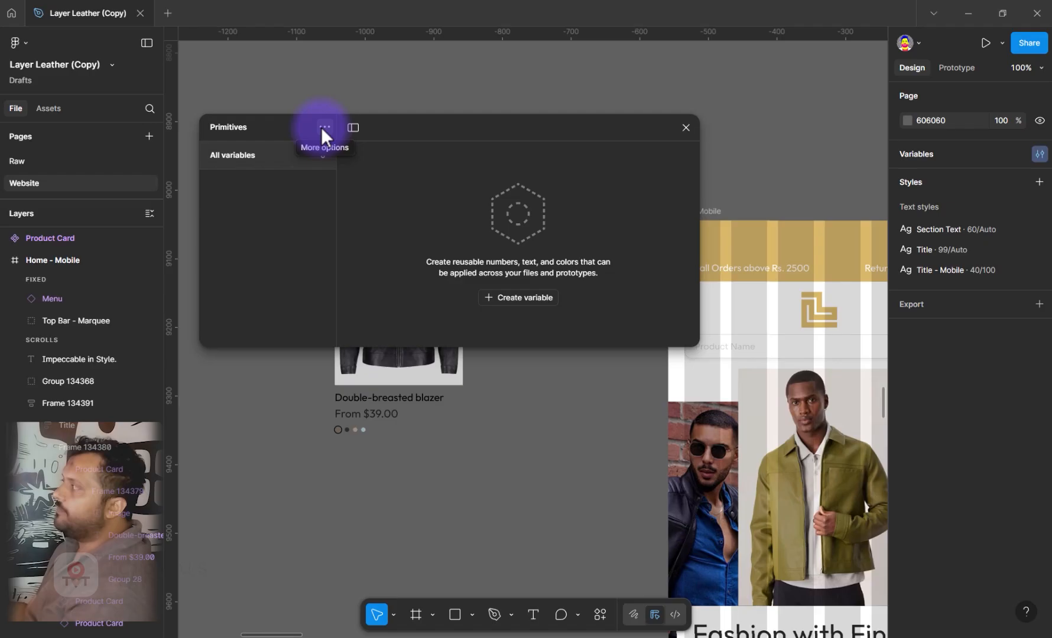
{"action": "left_click", "coordinate": [323, 127]}
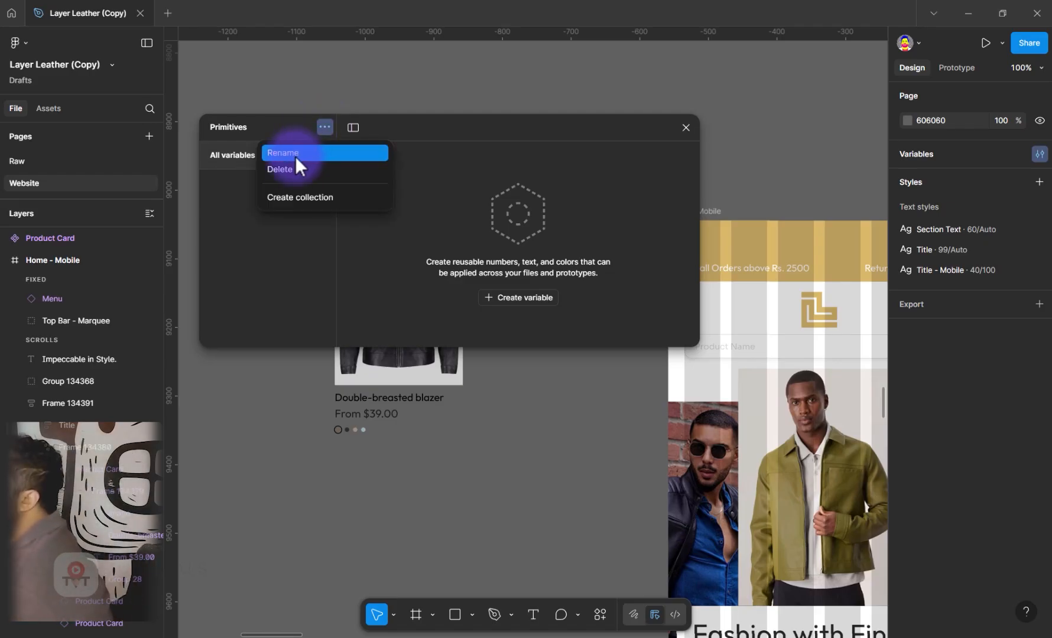
{"action": "left_click", "coordinate": [256, 233]}
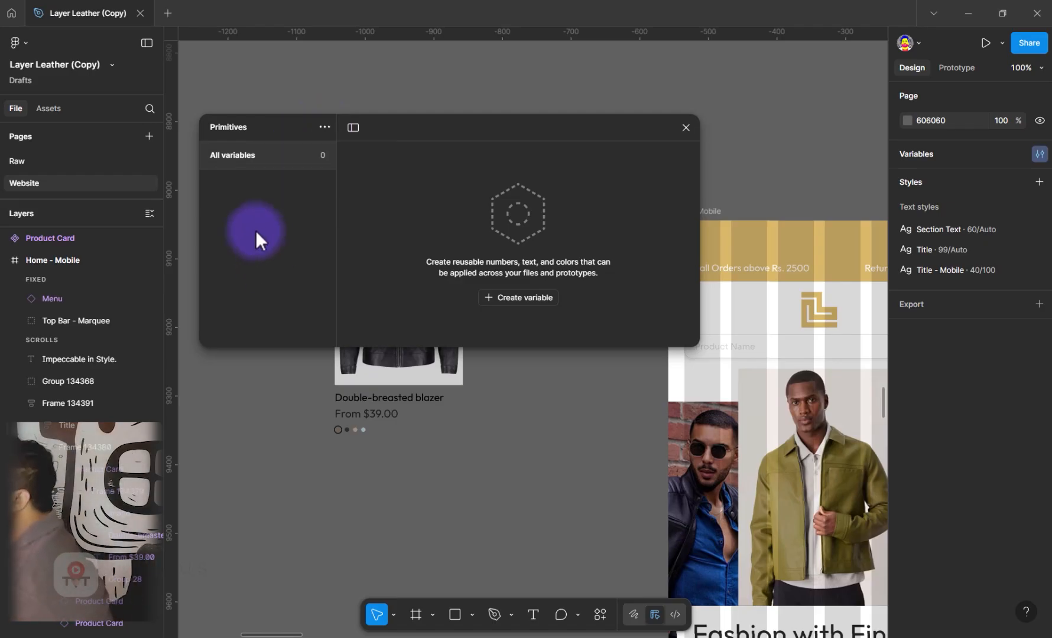
{"action": "left_click", "coordinate": [495, 297]}
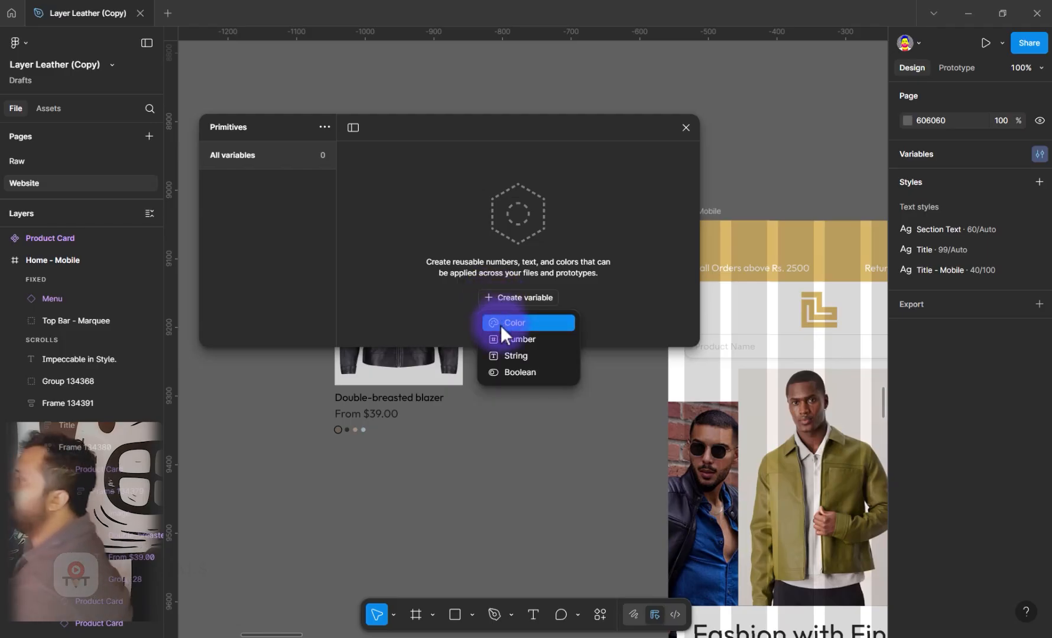
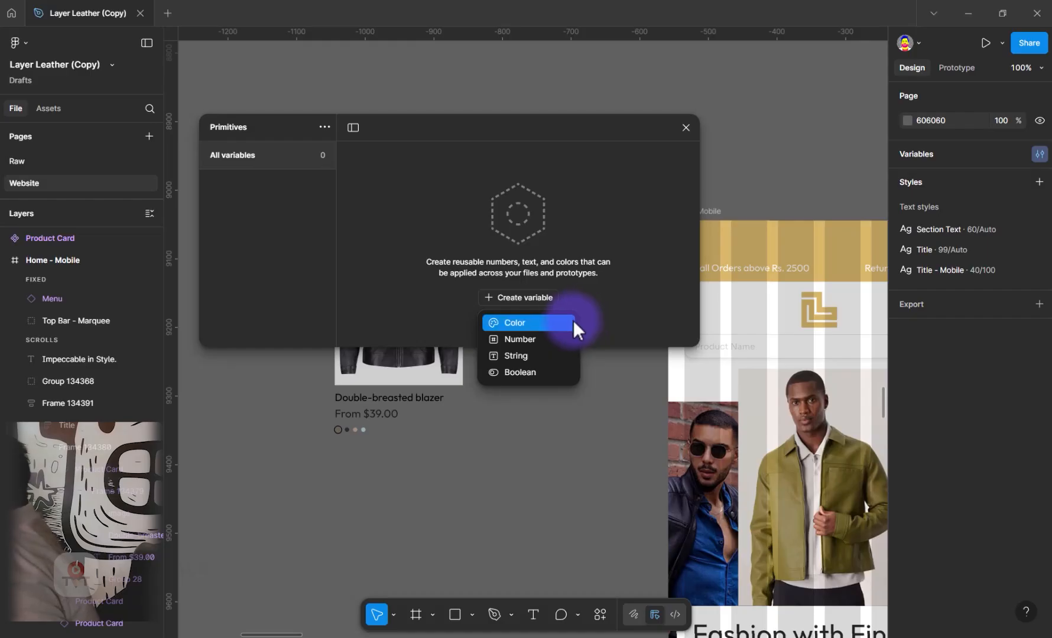
Create a color variable named Base - 1 with the gold D9B86B sampled from the mobile page's top bar
{"action": "left_click", "coordinate": [573, 322]}
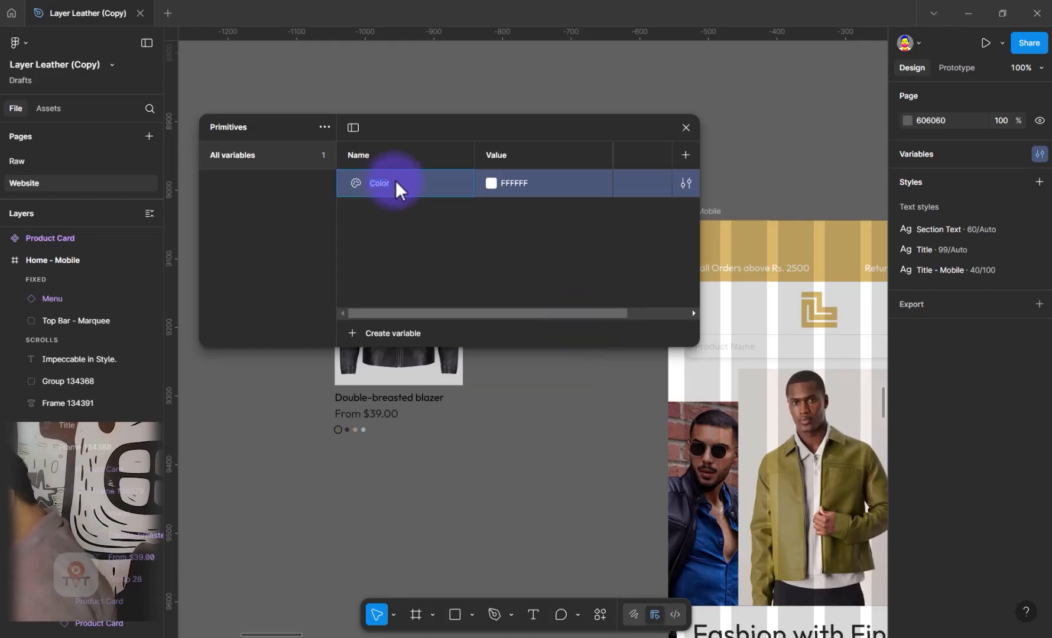
{"action": "type", "text": "Base -"}
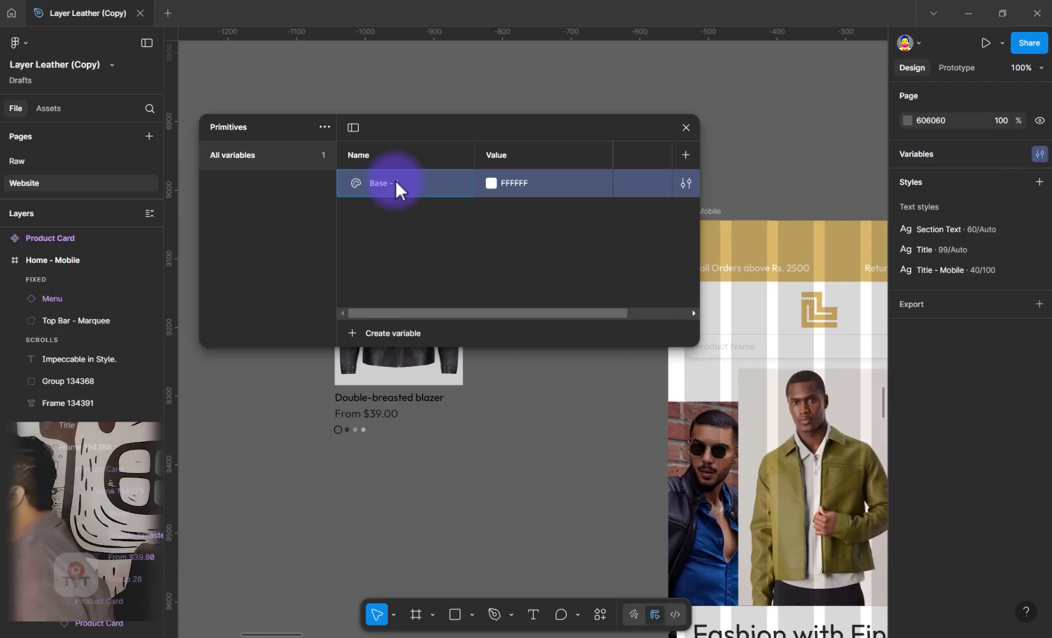
{"action": "key", "text": "Return"}
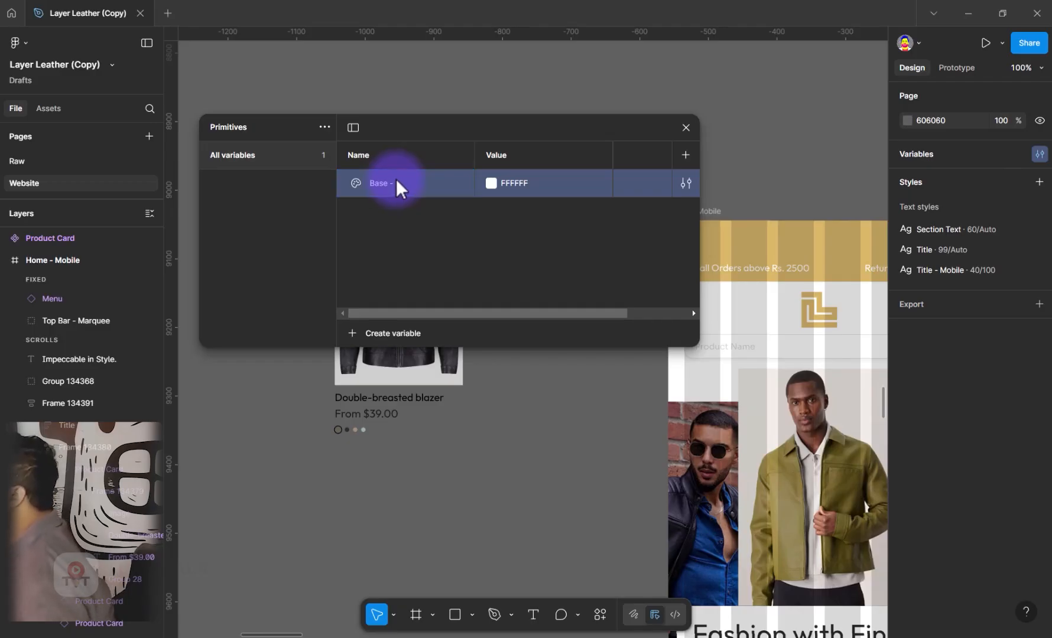
{"action": "left_click", "coordinate": [492, 182]}
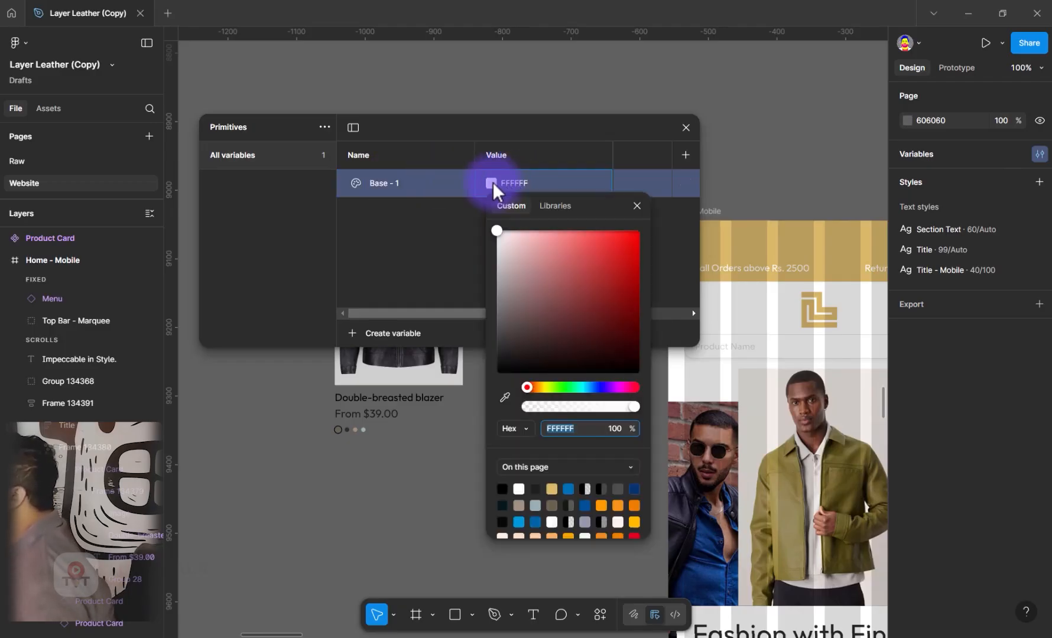
{"action": "left_click", "coordinate": [504, 398]}
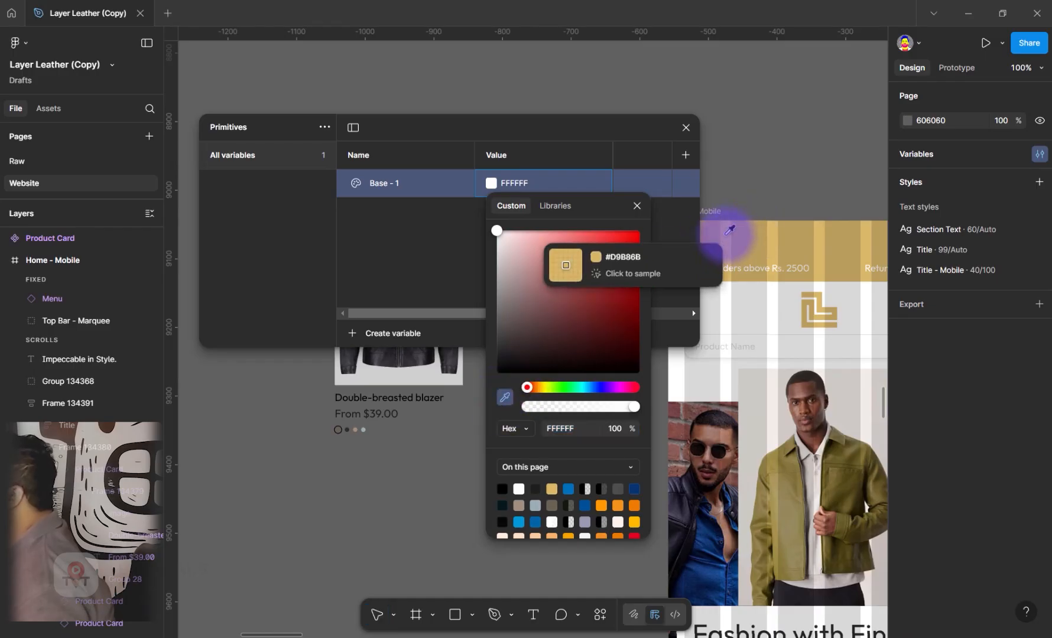
{"action": "left_click", "coordinate": [727, 234]}
{"action": "left_click", "coordinate": [446, 224]}
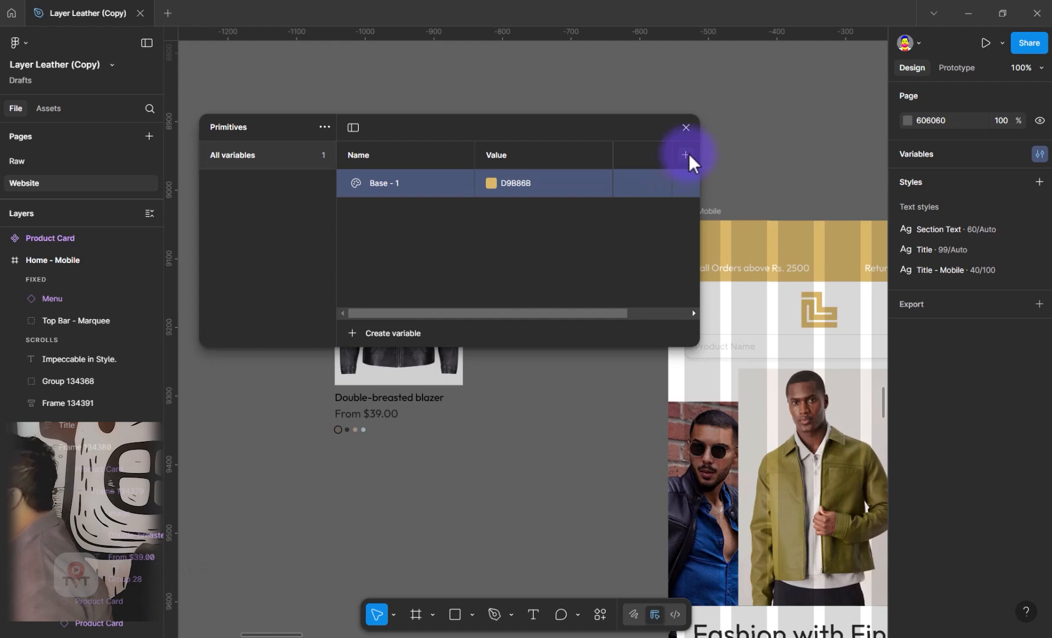
Move the variables window lower on the canvas and duplicate the Base - 1 variable twice
{"action": "left_click_drag", "start_coordinate": [510, 333], "coordinate": [510, 341]}
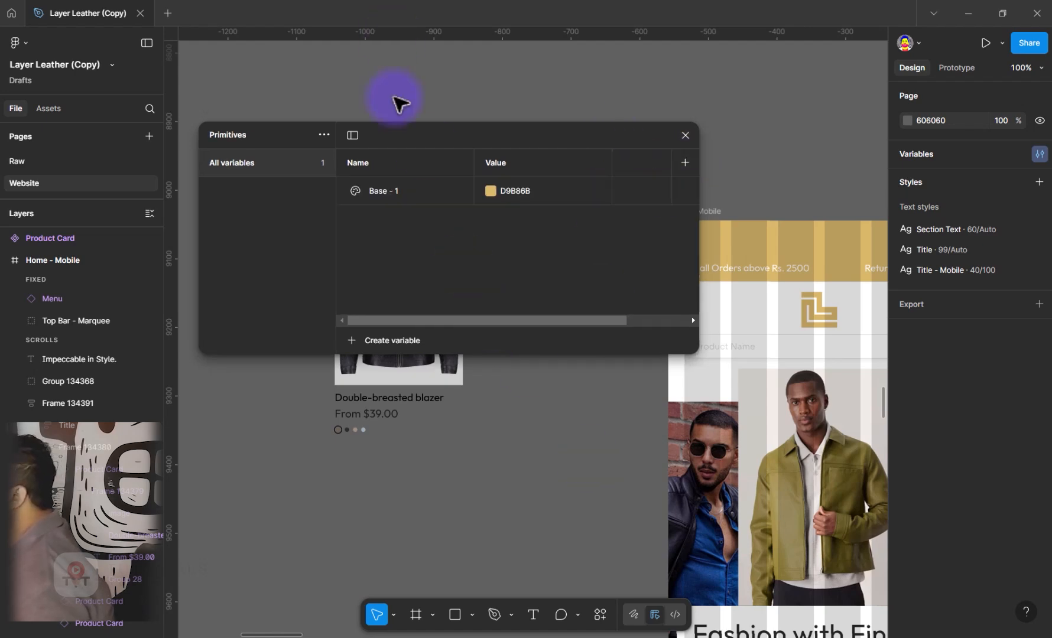
{"action": "left_click_drag", "start_coordinate": [534, 137], "coordinate": [569, 183]}
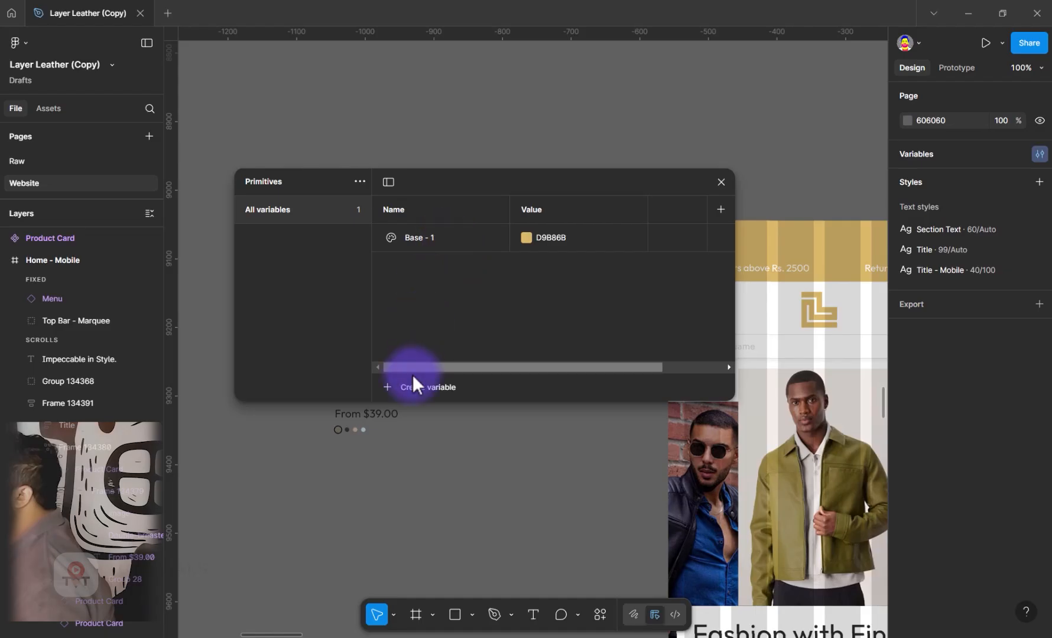
{"action": "left_click", "coordinate": [384, 240]}
{"action": "right_click", "coordinate": [383, 240]}
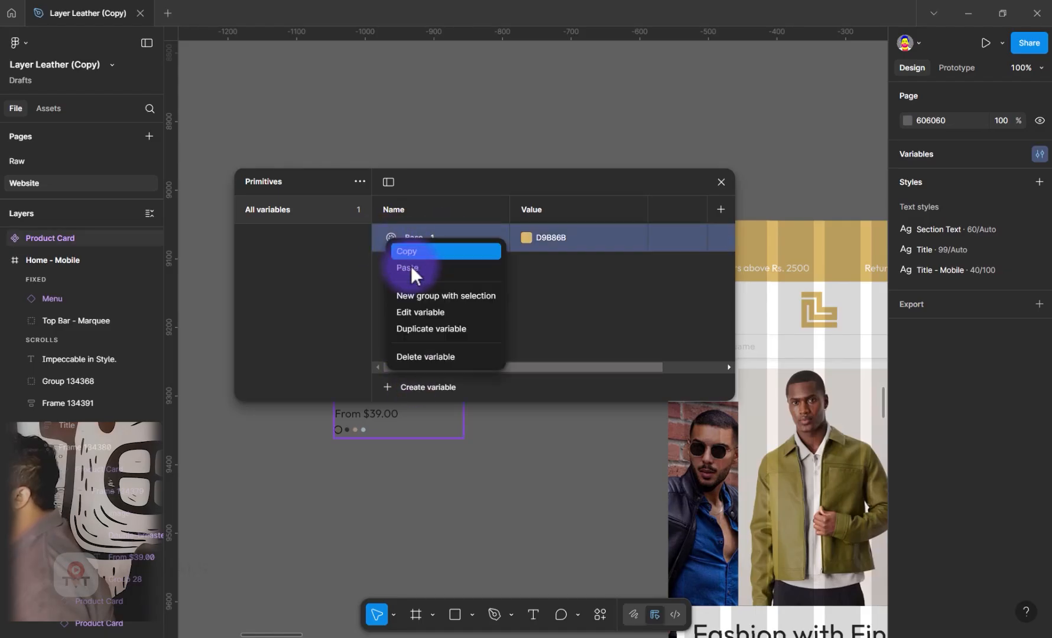
{"action": "left_click", "coordinate": [421, 329]}
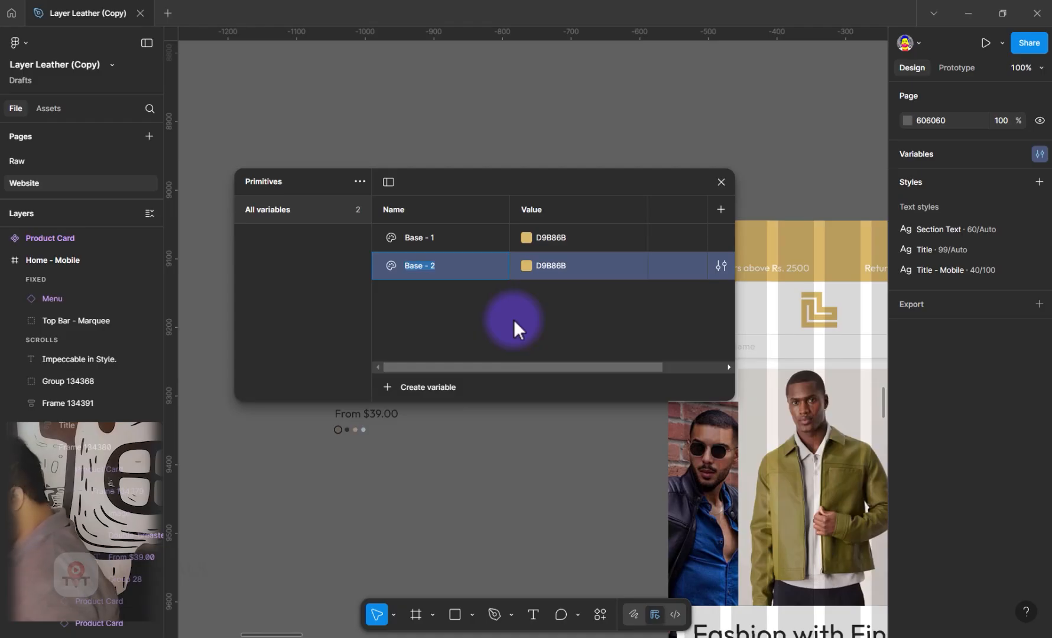
{"action": "key", "text": "ctrl+d"}
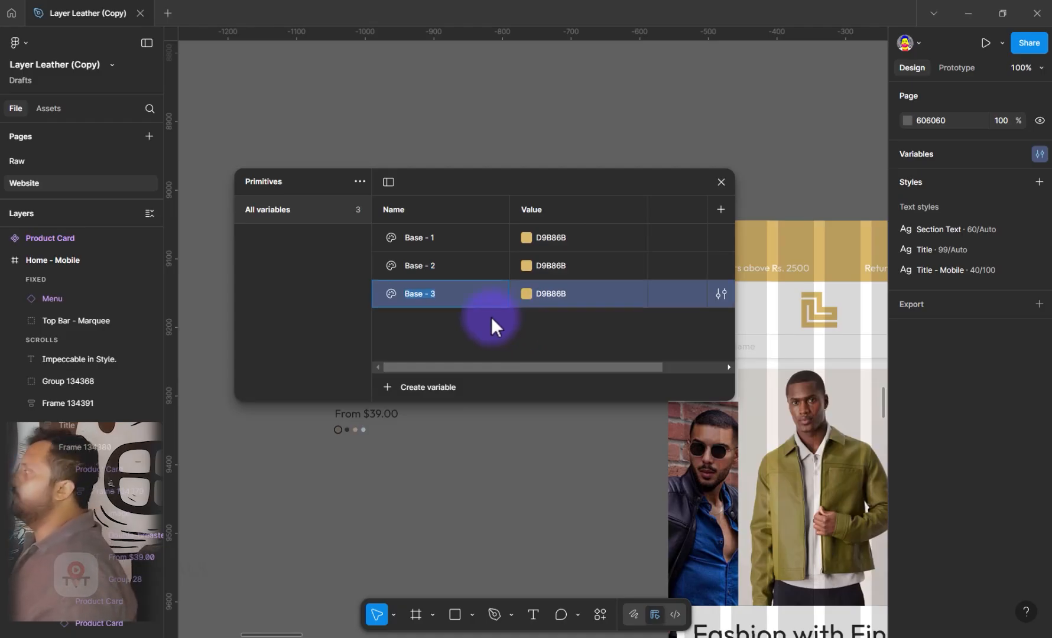
Darken the two duplicated golds, setting Base - 2 to B49243 and Base - 3 to 8E7539
{"action": "left_click", "coordinate": [433, 266]}
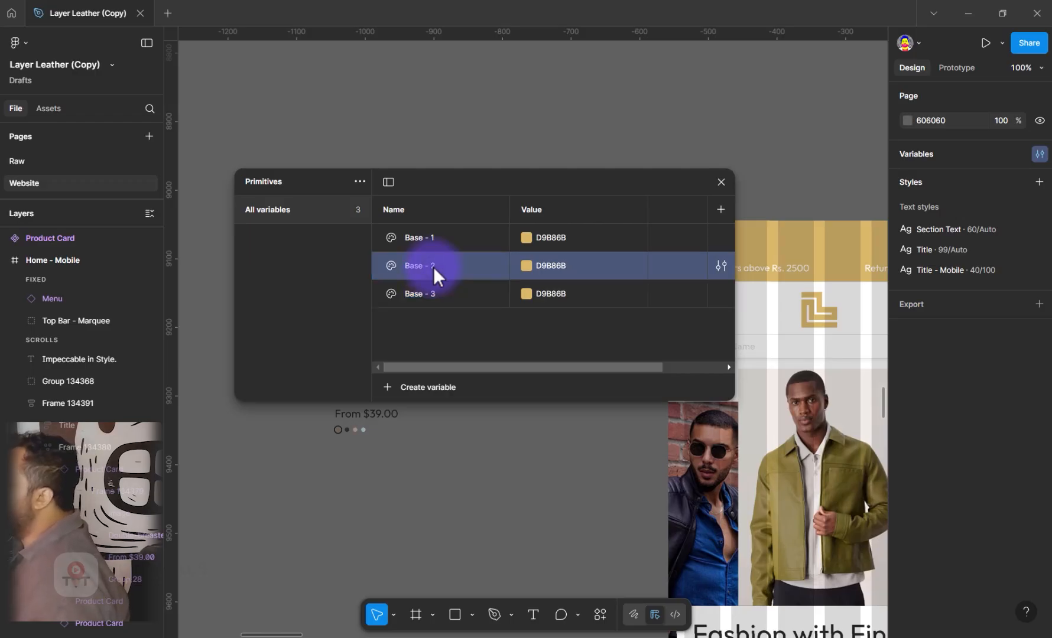
{"action": "left_click", "coordinate": [530, 265]}
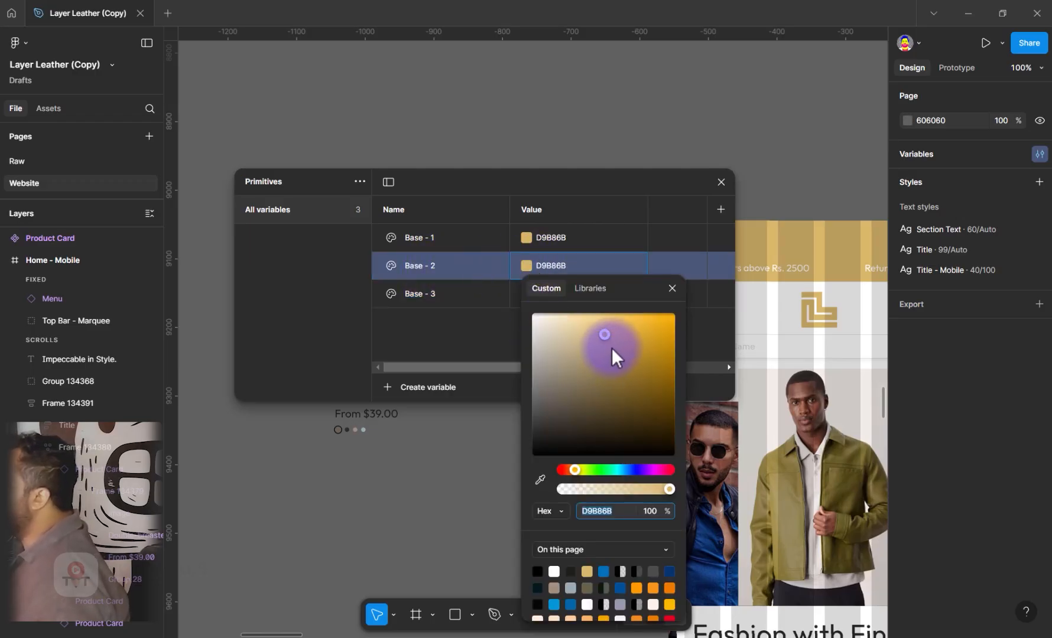
{"action": "left_click_drag", "start_coordinate": [614, 347], "coordinate": [621, 355]}
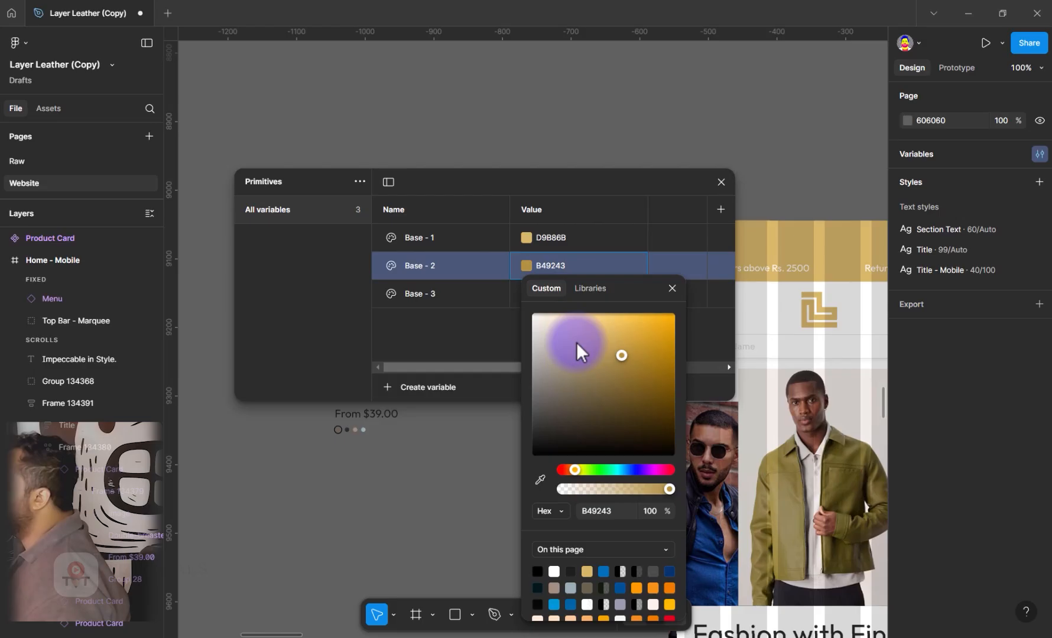
{"action": "left_click", "coordinate": [431, 293]}
{"action": "left_click", "coordinate": [526, 293]}
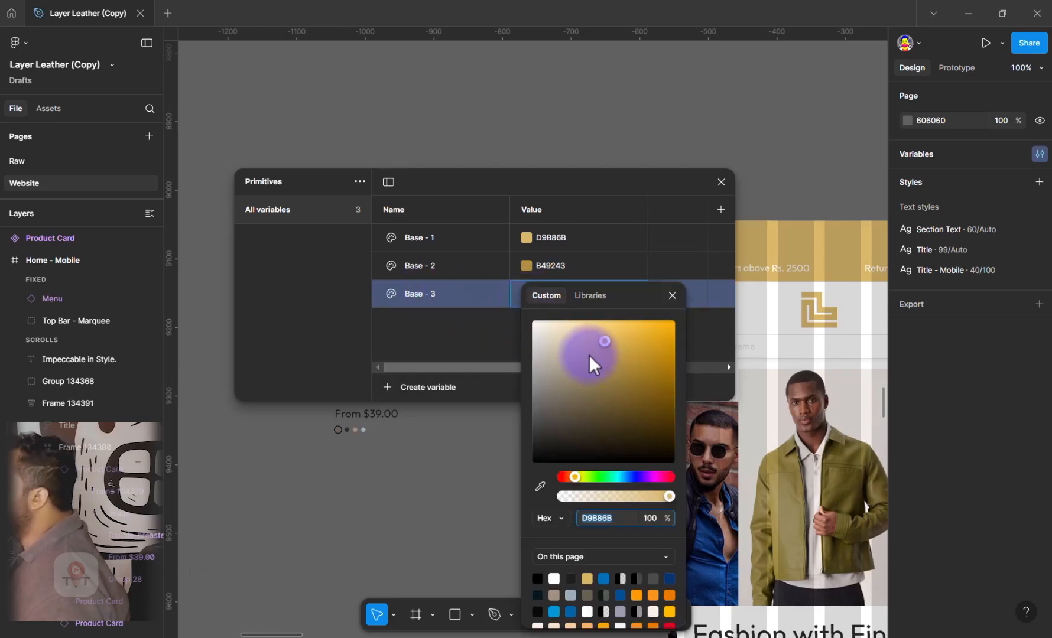
{"action": "left_click", "coordinate": [617, 383]}
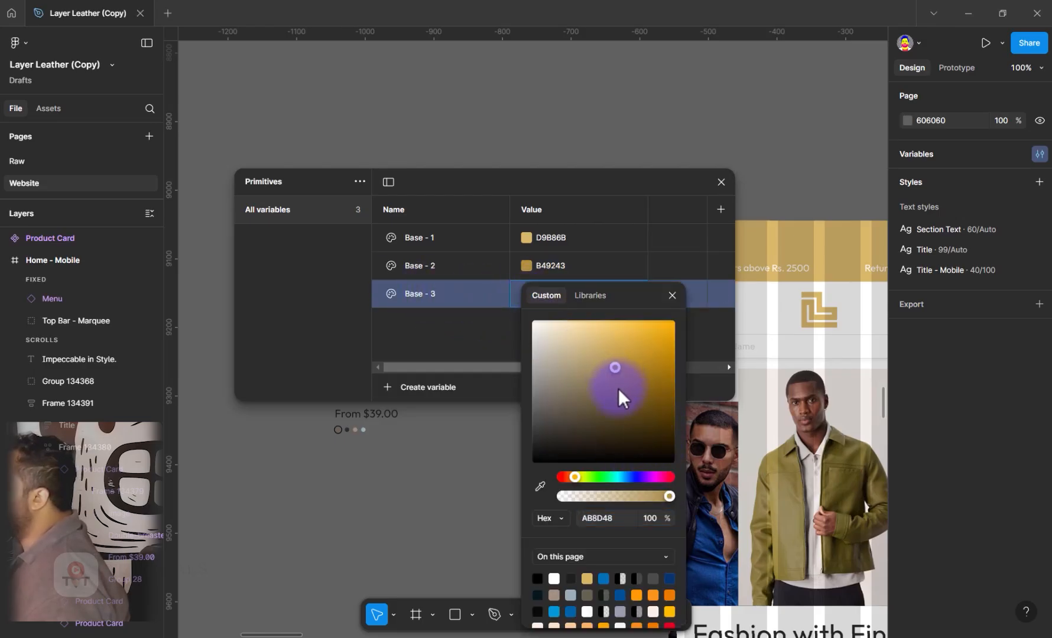
{"action": "left_click", "coordinate": [532, 172]}
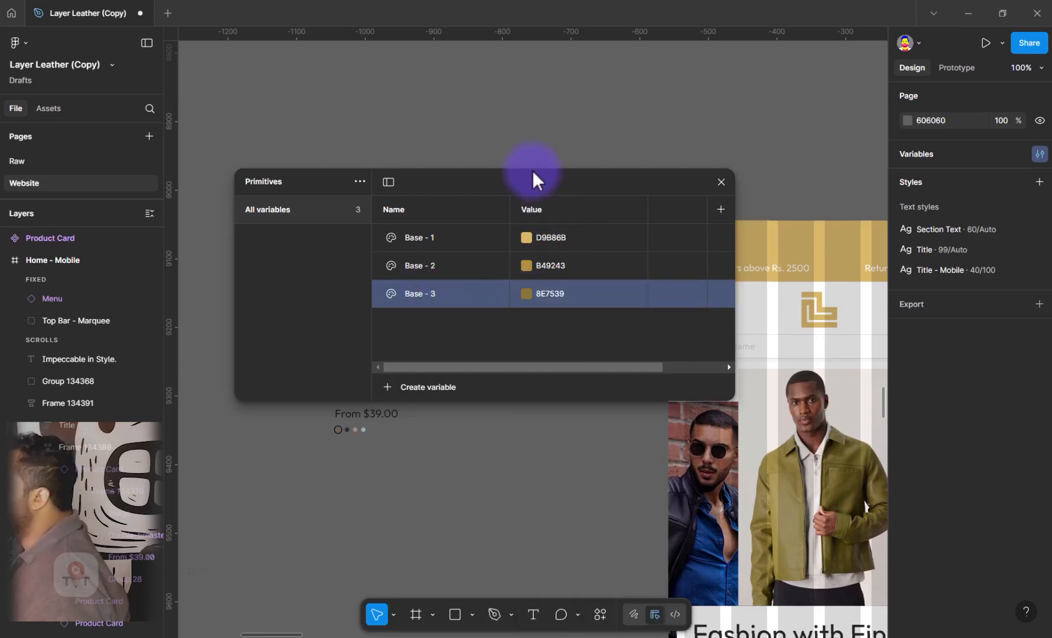
{"action": "left_click", "coordinate": [551, 339]}
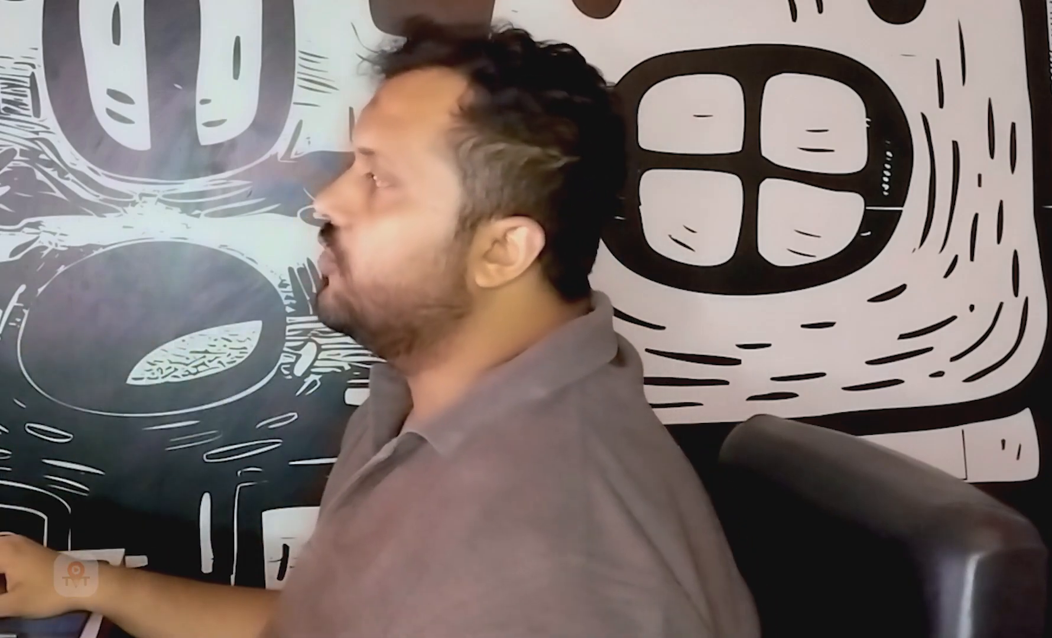
Group the three Base variables together and name the group Color / Brand
{"action": "left_click", "coordinate": [438, 236], "text": "shift"}
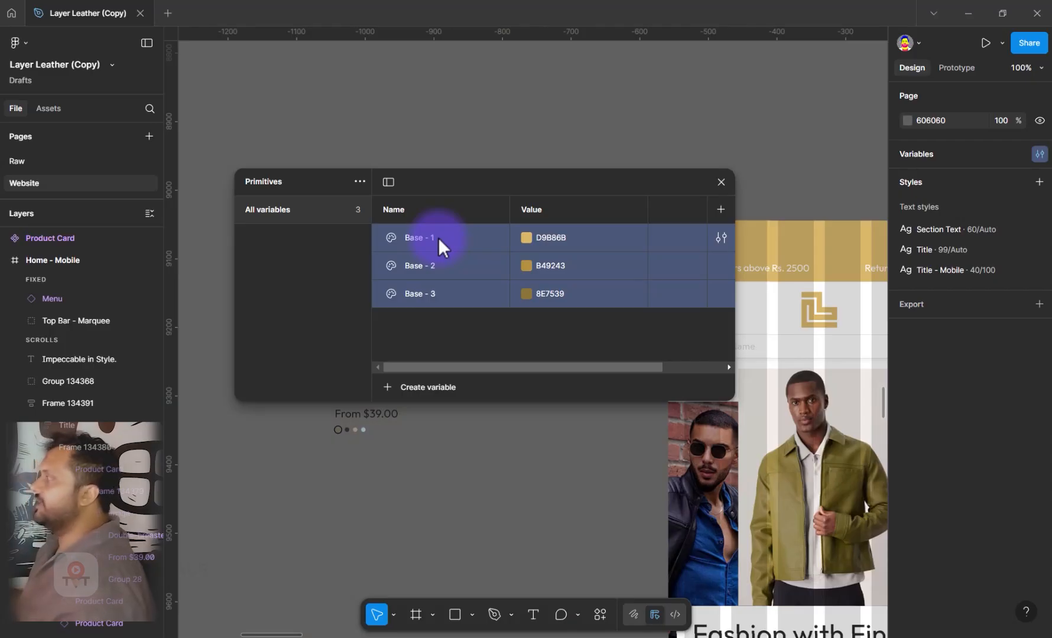
{"action": "left_click", "coordinate": [429, 316]}
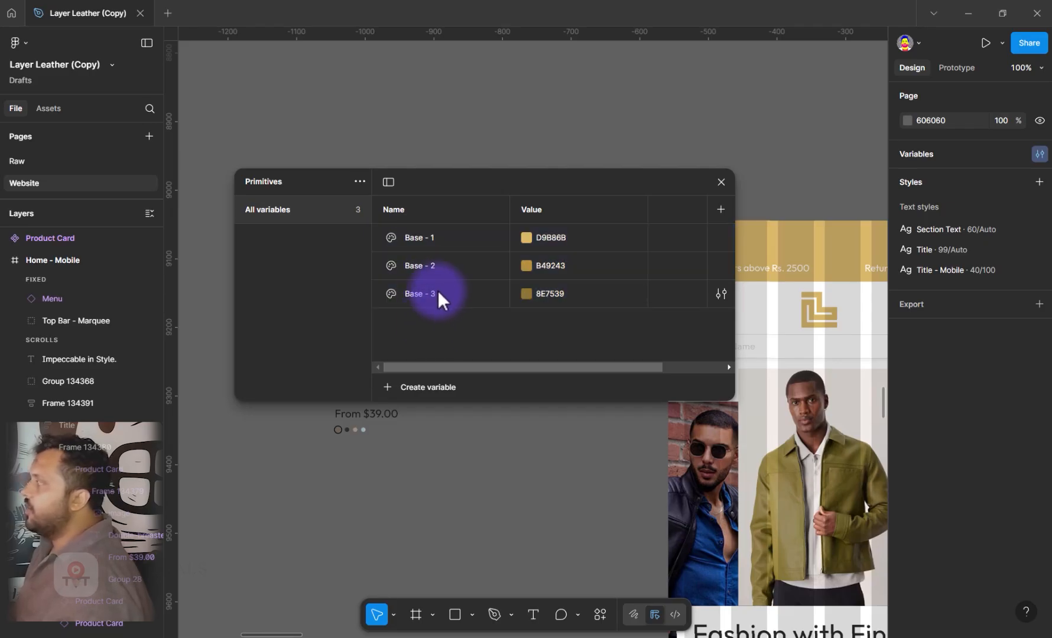
{"action": "left_click", "coordinate": [437, 291]}
{"action": "left_click", "coordinate": [442, 240], "text": "shift"}
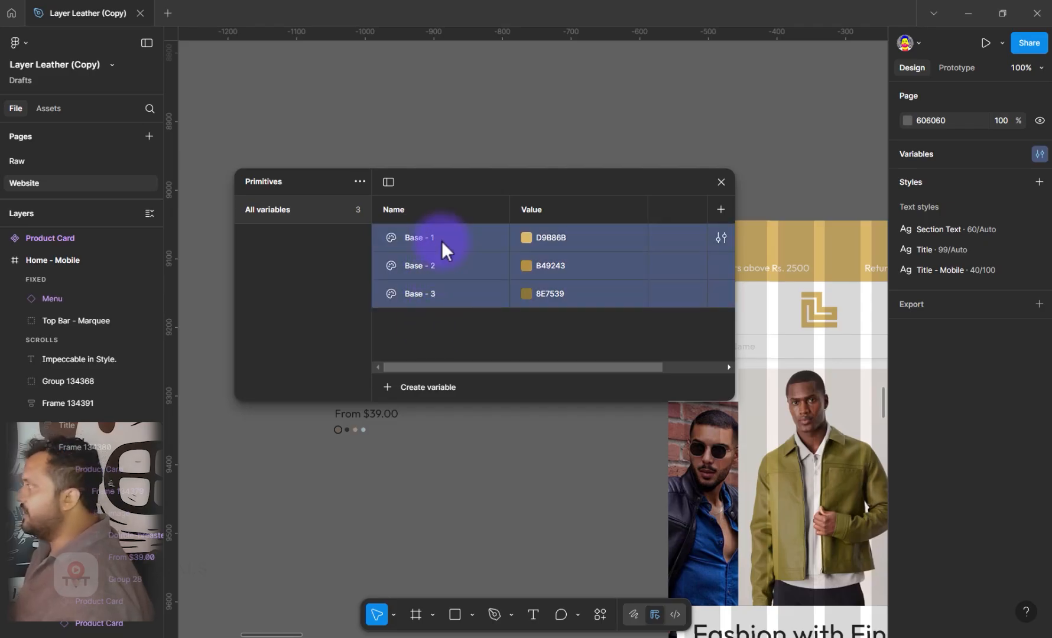
{"action": "right_click", "coordinate": [441, 240]}
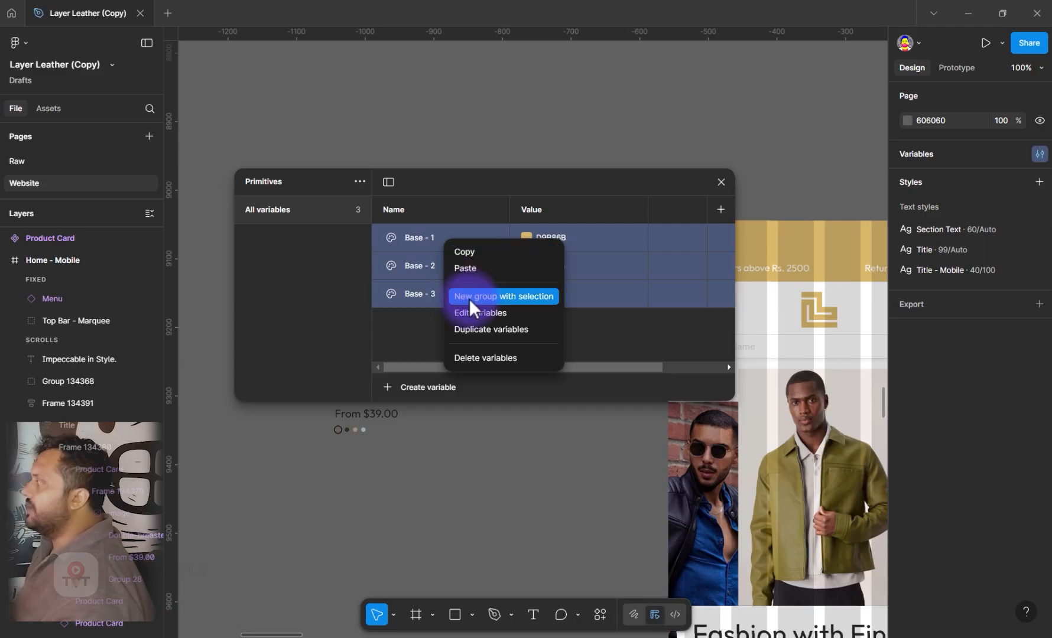
{"action": "left_click", "coordinate": [516, 297]}
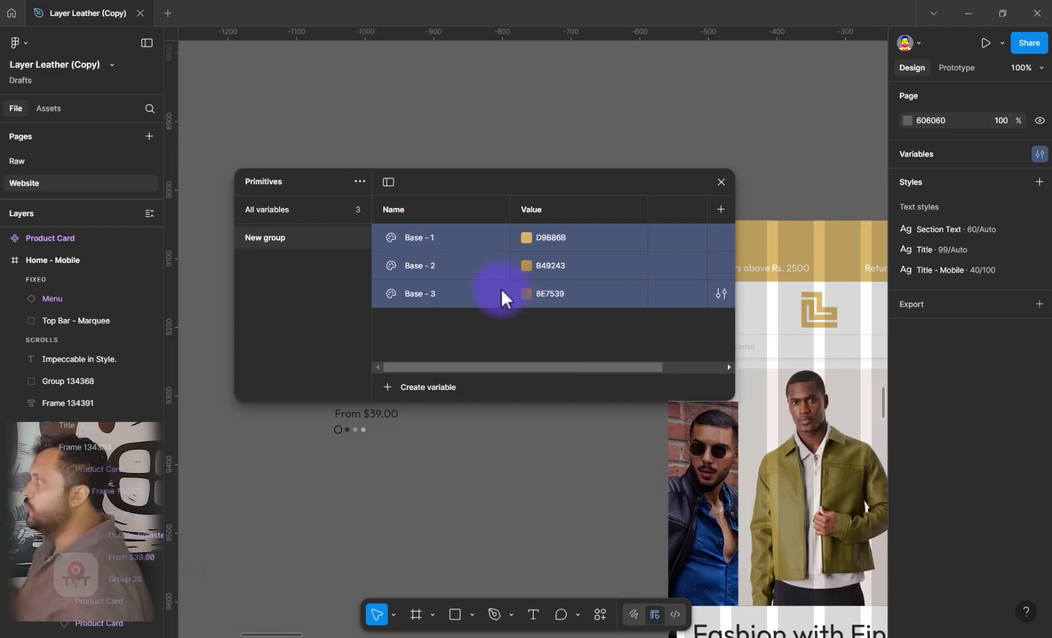
{"action": "double_click", "coordinate": [274, 238]}
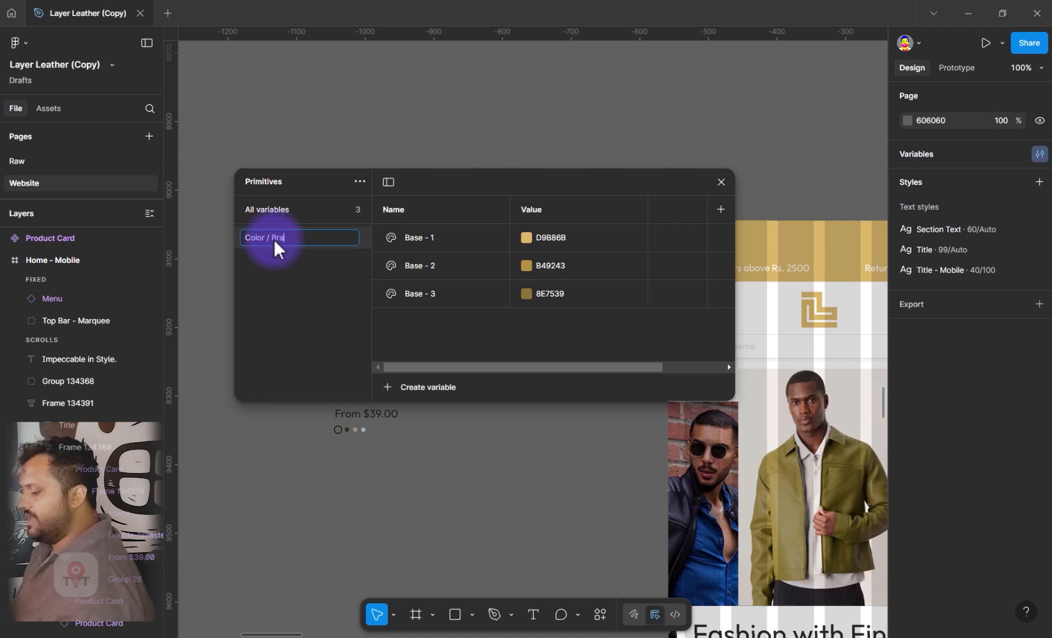
{"action": "type", "text": "Color / Brand"}
{"action": "key", "text": "Return"}
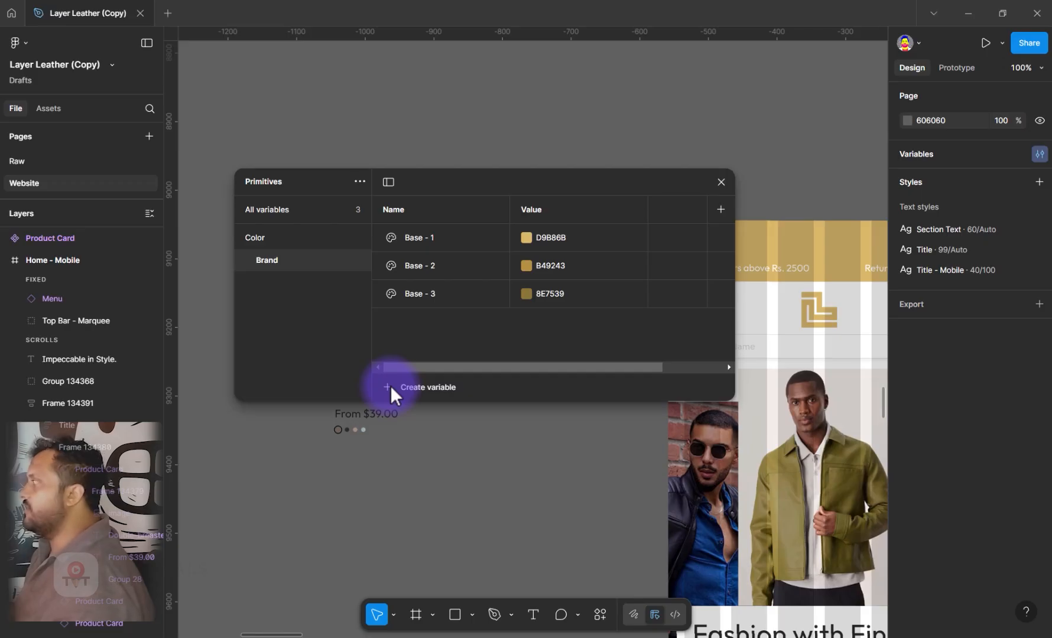
Make the variables window taller and add a color variable named Grey-1 directly in the Color group
{"action": "double_click", "coordinate": [298, 258]}
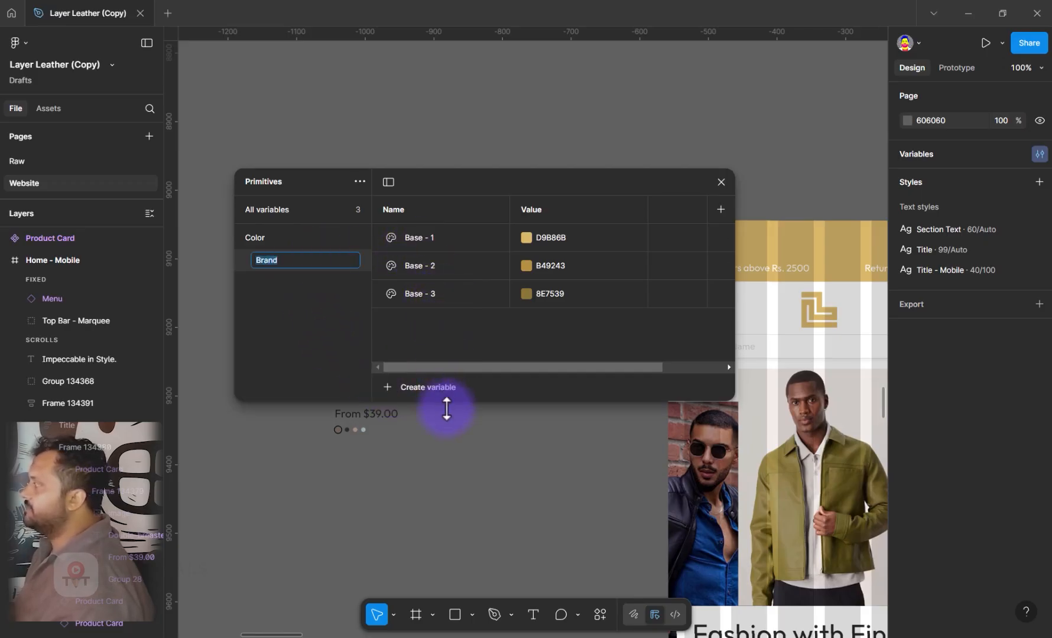
{"action": "left_click_drag", "start_coordinate": [472, 402], "coordinate": [468, 486]}
{"action": "left_click", "coordinate": [312, 242]}
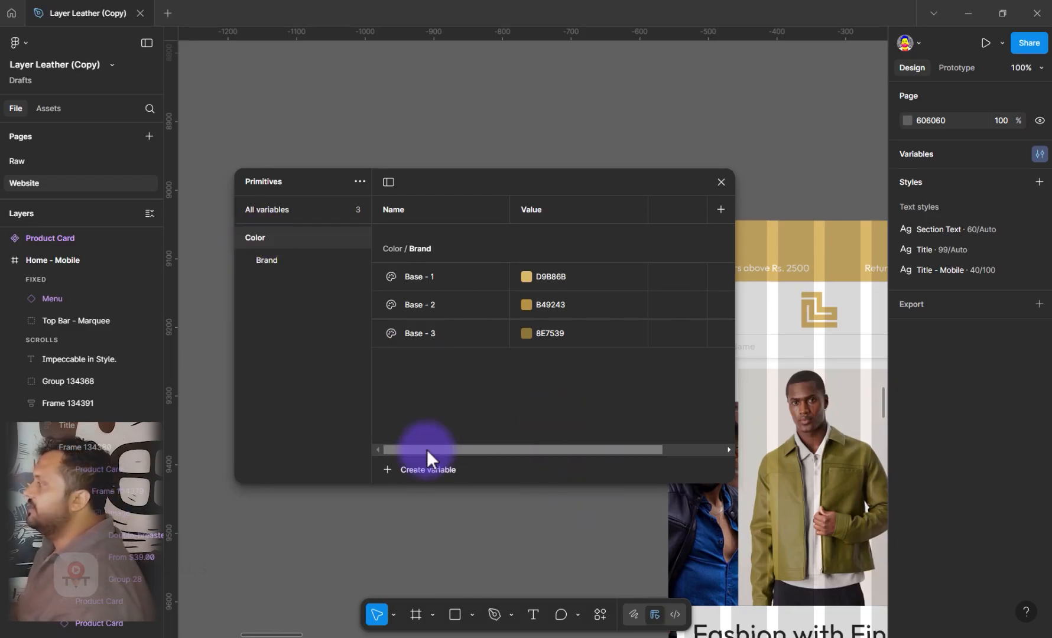
{"action": "left_click", "coordinate": [405, 466]}
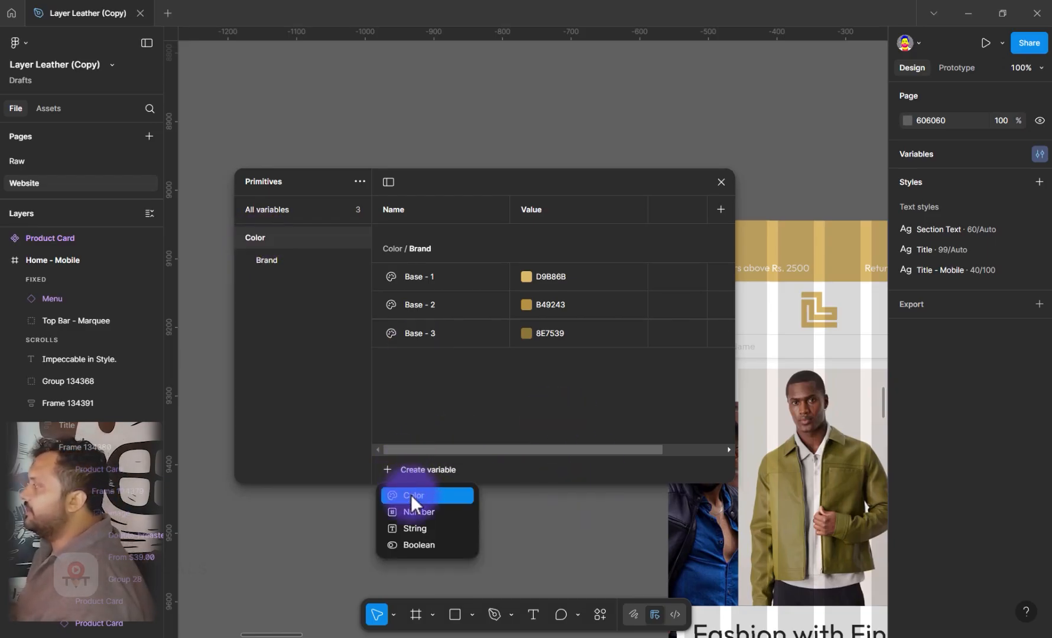
{"action": "left_click", "coordinate": [411, 494]}
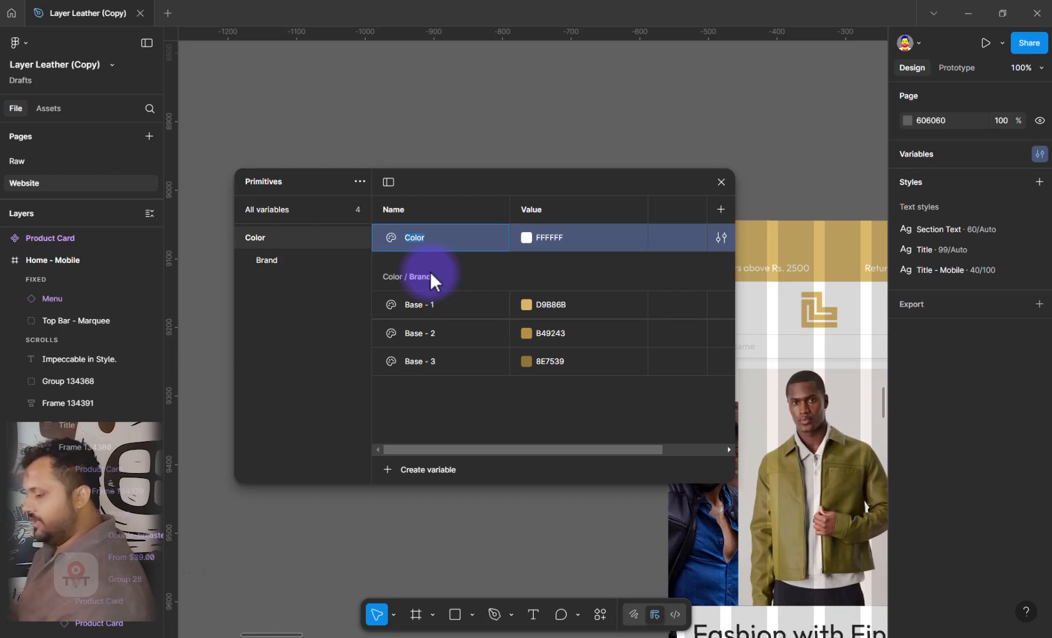
{"action": "type", "text": "Grey"}
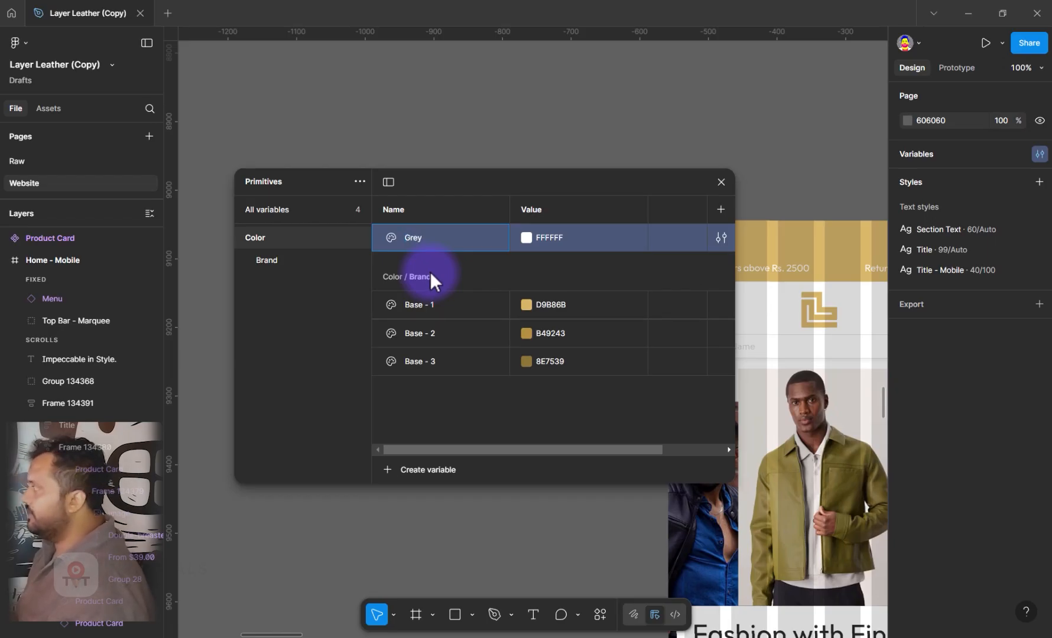
{"action": "type", "text": "-1"}
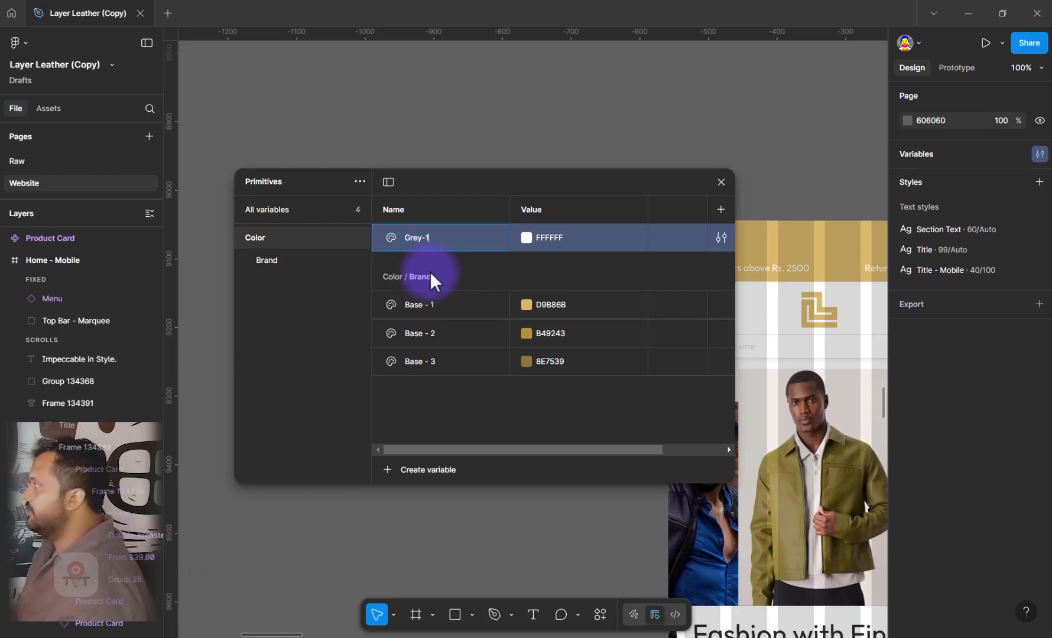
{"action": "key", "text": "Tab"}
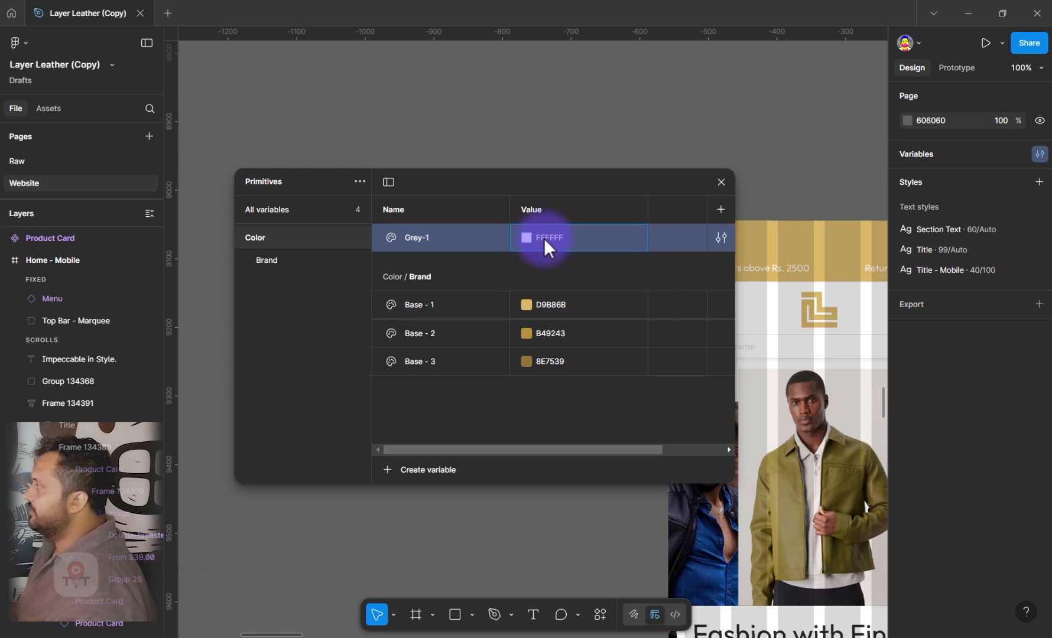
Set the color of the Grey-1 variable to the light grey C3C3C3
{"action": "left_click", "coordinate": [526, 236]}
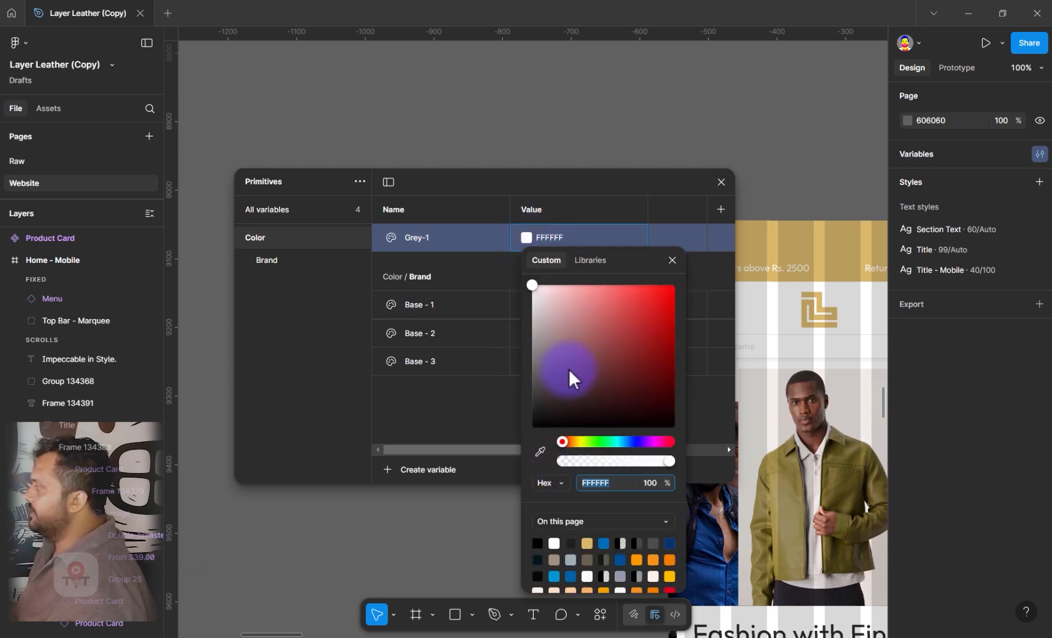
{"action": "left_click", "coordinate": [531, 305]}
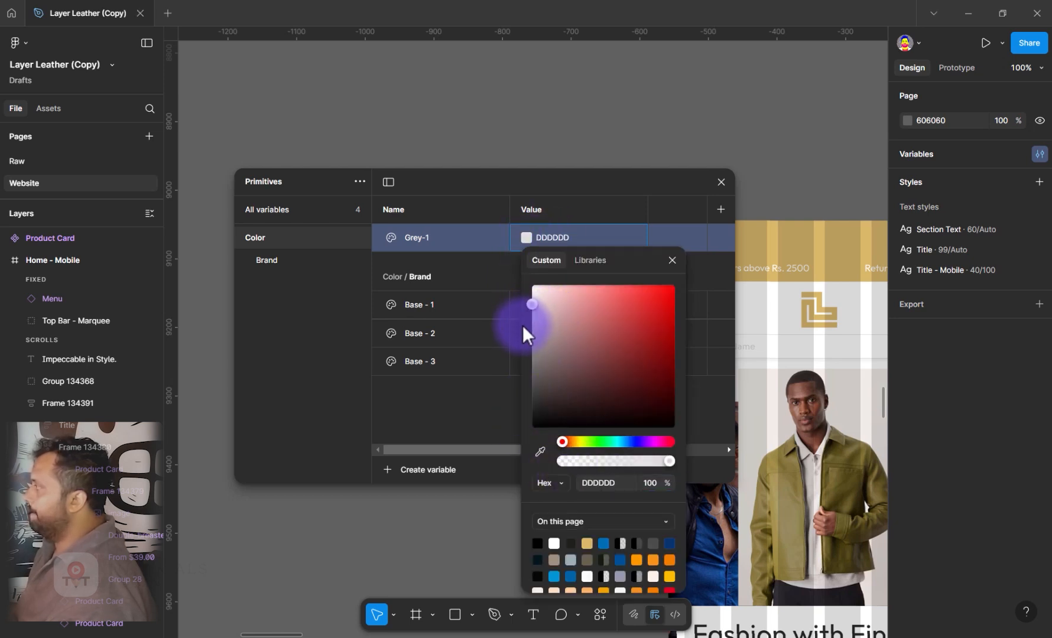
{"action": "left_click", "coordinate": [532, 337]}
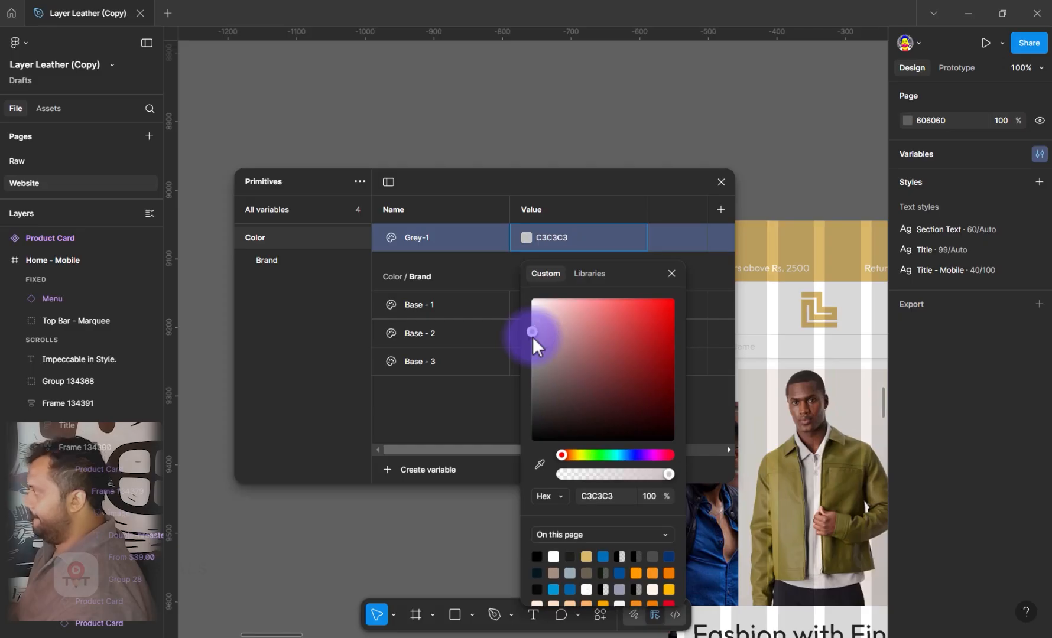
Duplicate the Grey-1 variable twice within the Color group
{"action": "left_click", "coordinate": [474, 245]}
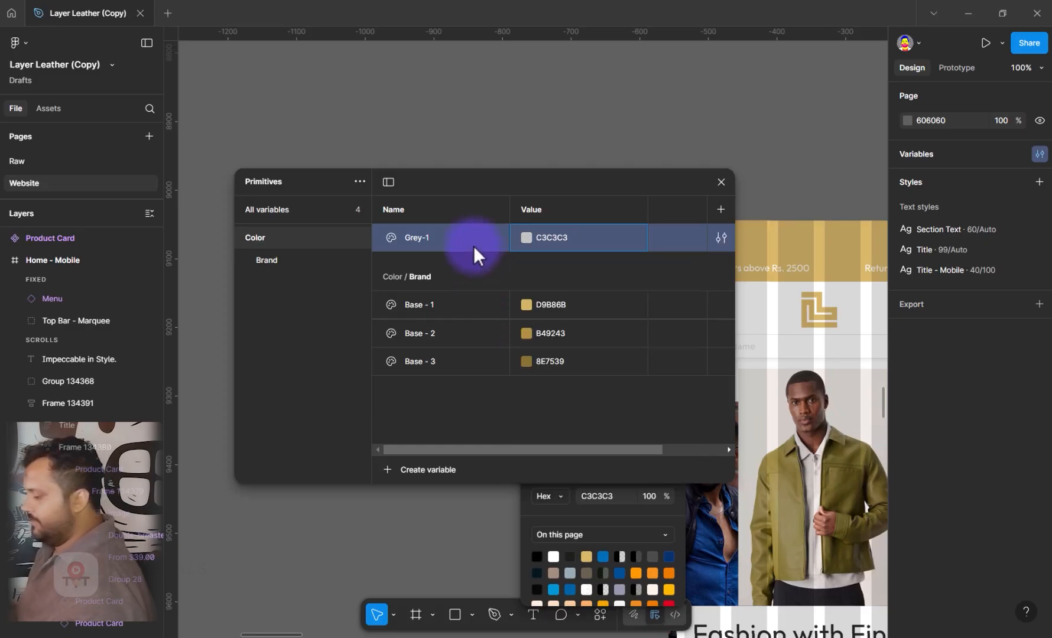
{"action": "key", "text": "ctrl+d"}
{"action": "key", "text": "ctrl+d"}
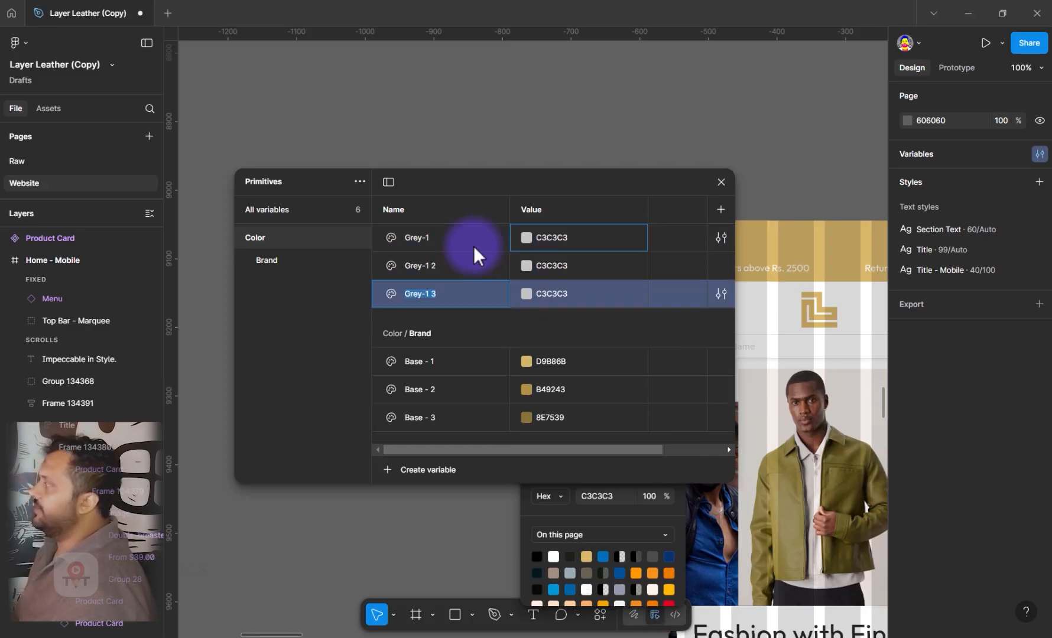
Darken the two duplicated greys, setting Grey-1 2 to 9C9C9C and Grey-1 3 to 686868
{"action": "left_click", "coordinate": [531, 270]}
{"action": "left_click", "coordinate": [529, 262]}
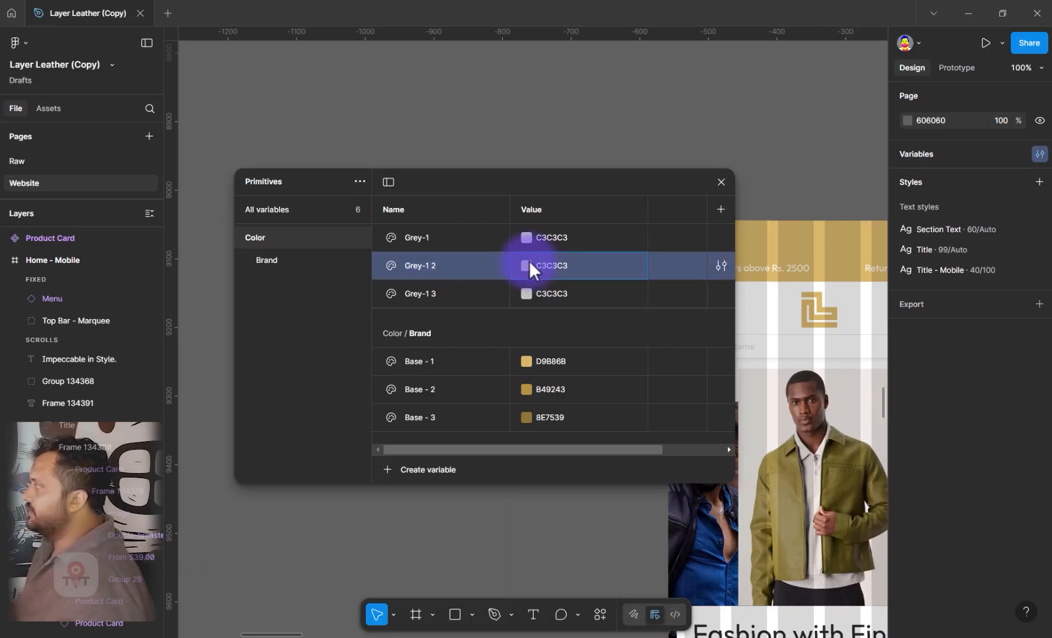
{"action": "left_click", "coordinate": [528, 265]}
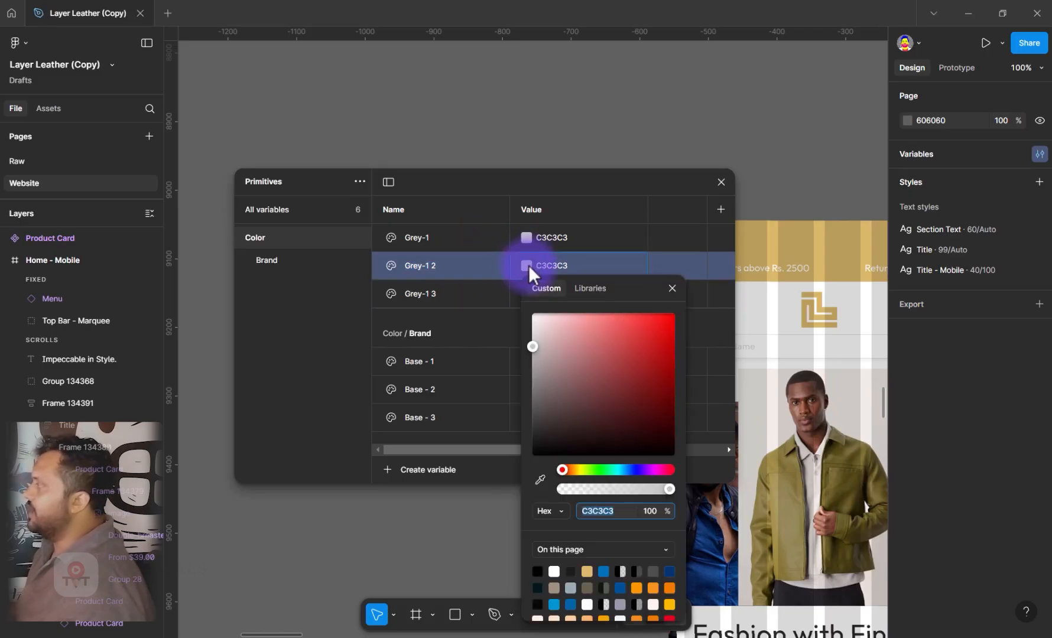
{"action": "left_click_drag", "start_coordinate": [544, 374], "coordinate": [522, 374]}
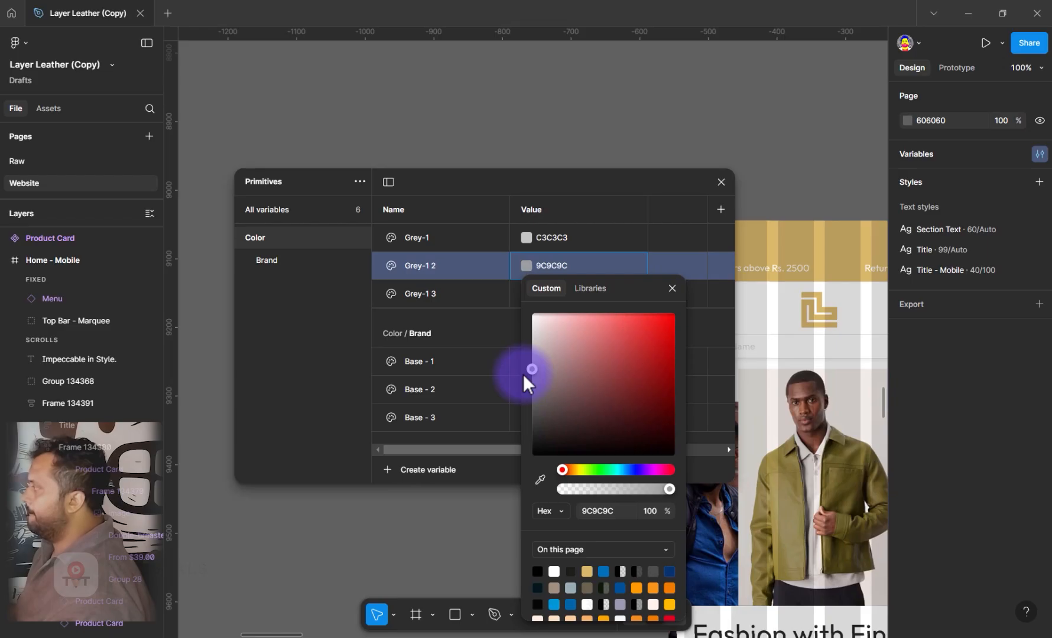
{"action": "left_click", "coordinate": [524, 264]}
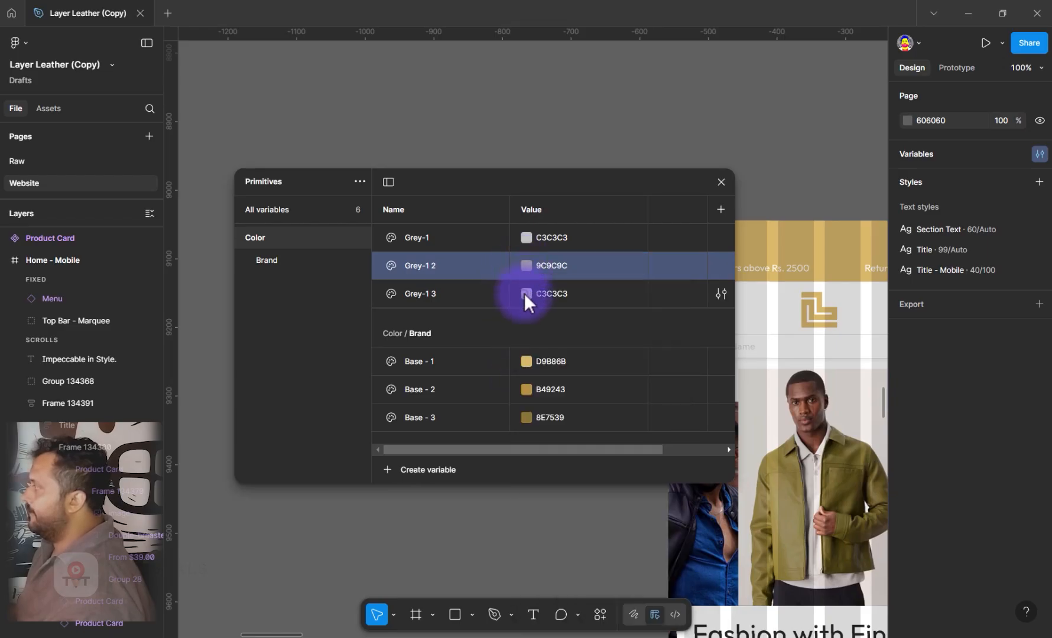
{"action": "left_click", "coordinate": [524, 293]}
{"action": "left_click_drag", "start_coordinate": [545, 414], "coordinate": [530, 410]}
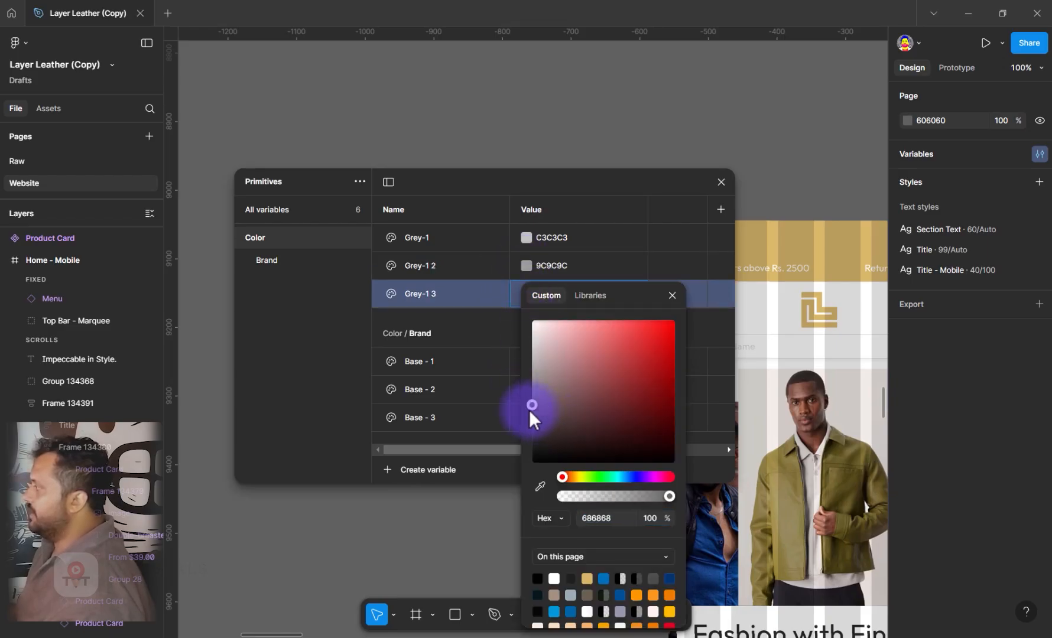
{"action": "left_click", "coordinate": [513, 312]}
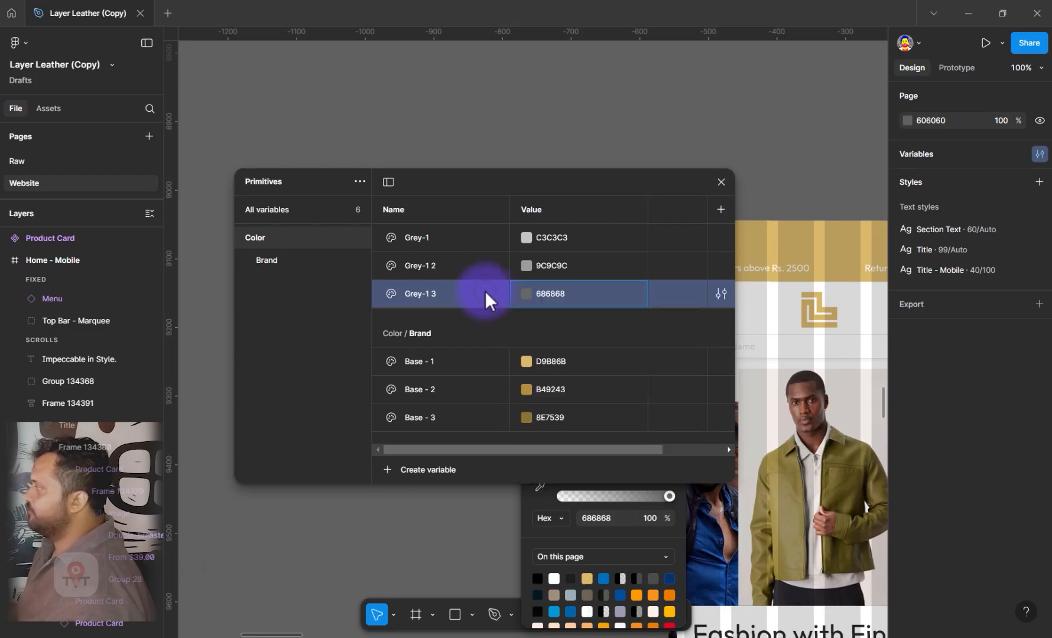
Put the three grey variables together into a new group
{"action": "left_click", "coordinate": [439, 233], "text": "shift"}
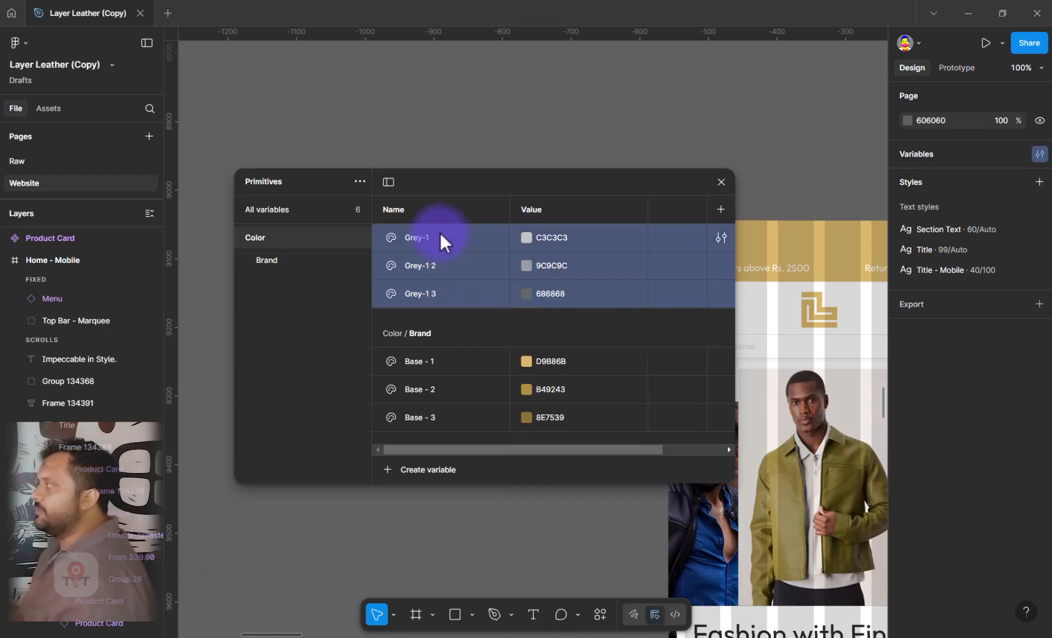
{"action": "right_click", "coordinate": [440, 232]}
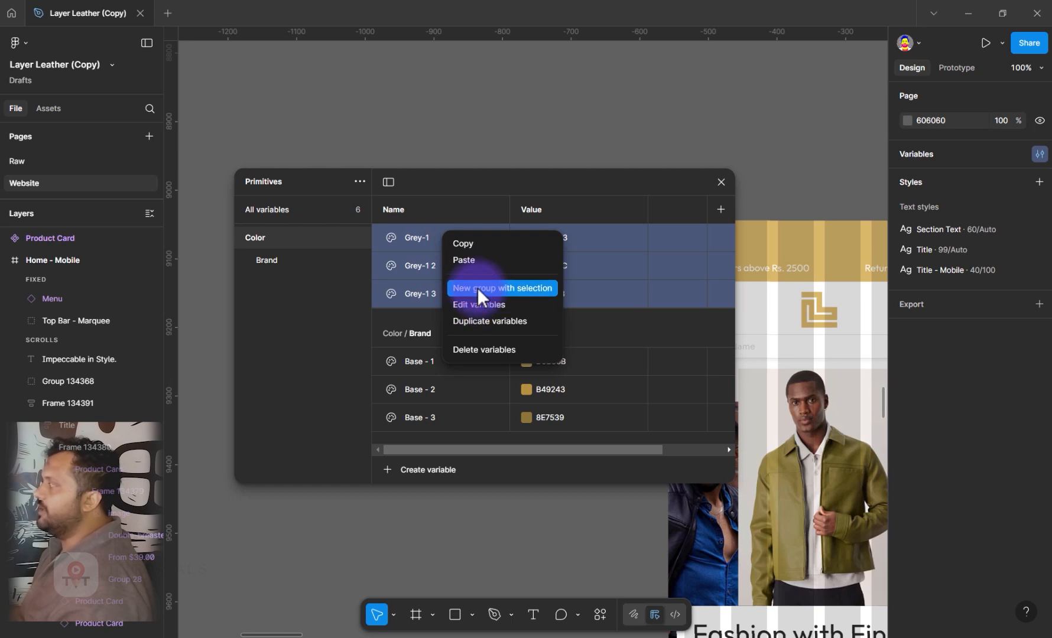
{"action": "left_click", "coordinate": [477, 287]}
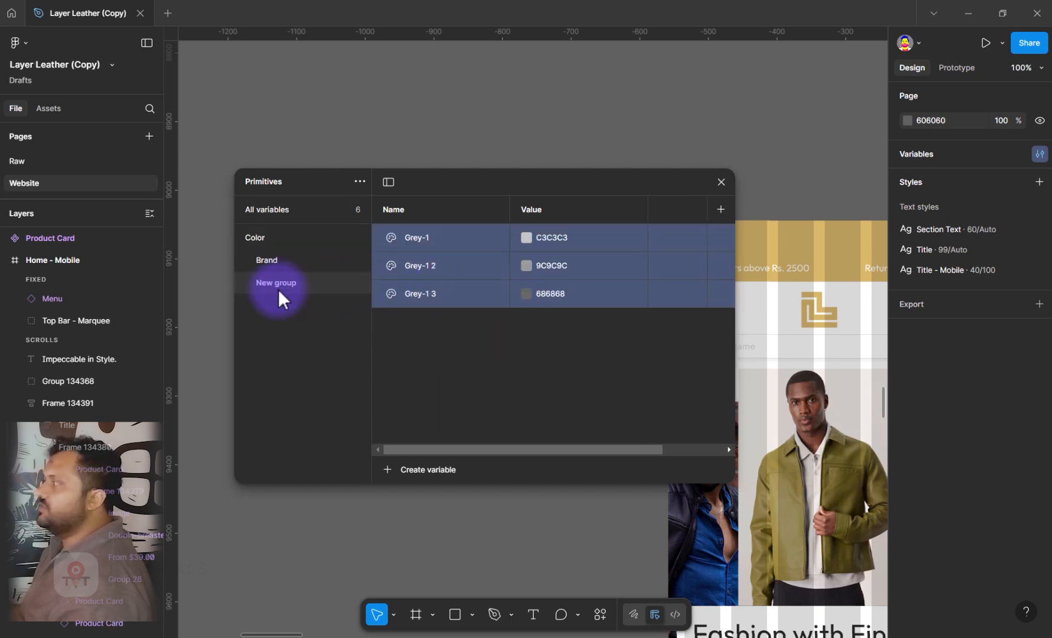
Try naming the new grey group Color/Grey and undo the rename
{"action": "double_click", "coordinate": [278, 286]}
{"action": "type", "text": "Co"}
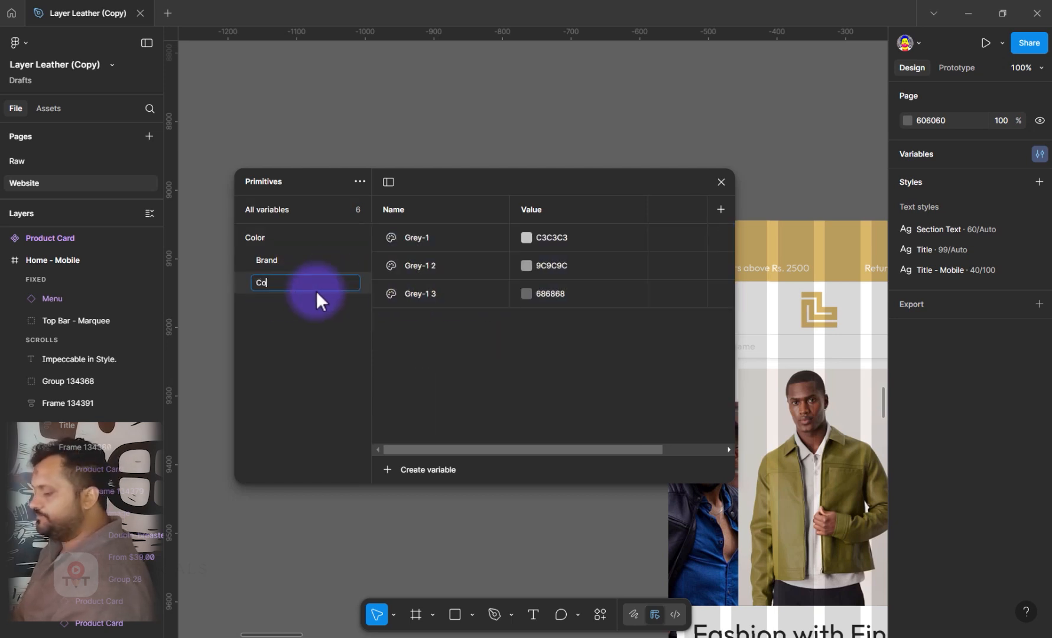
{"action": "type", "text": "lor/G"}
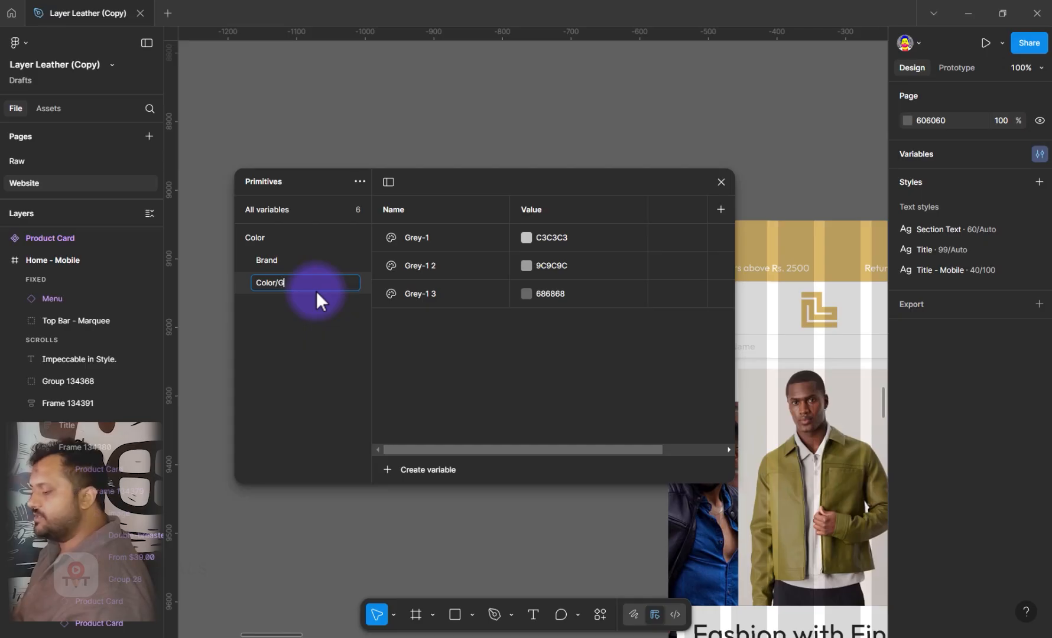
{"action": "type", "text": "rey"}
{"action": "key", "text": "Return"}
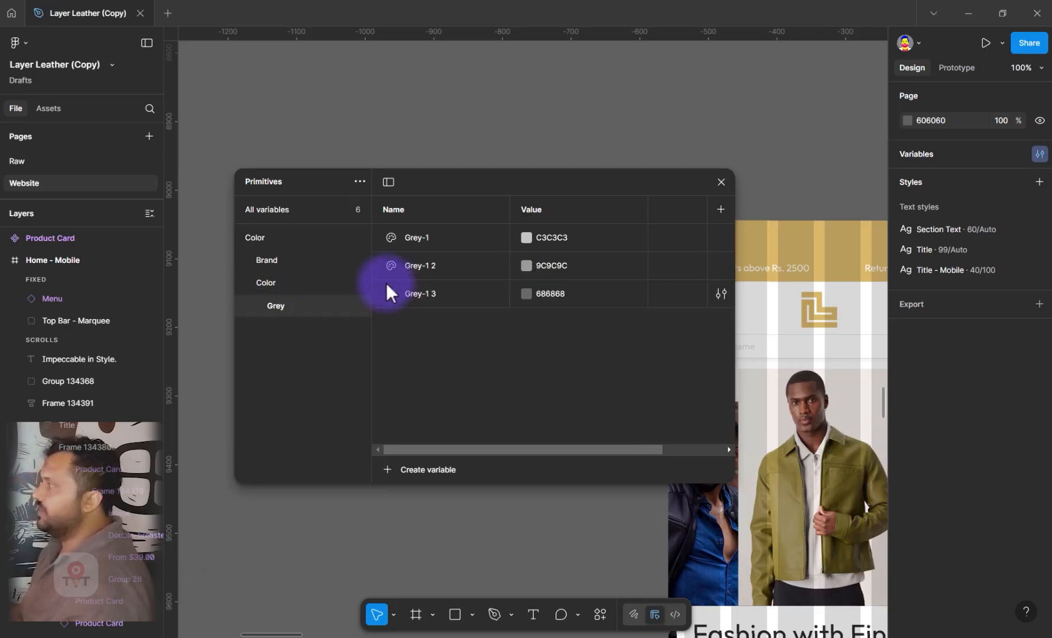
{"action": "key", "text": "ctrl+z"}
Rename the new group holding the grey variables as Grey
{"action": "left_click", "coordinate": [275, 283]}
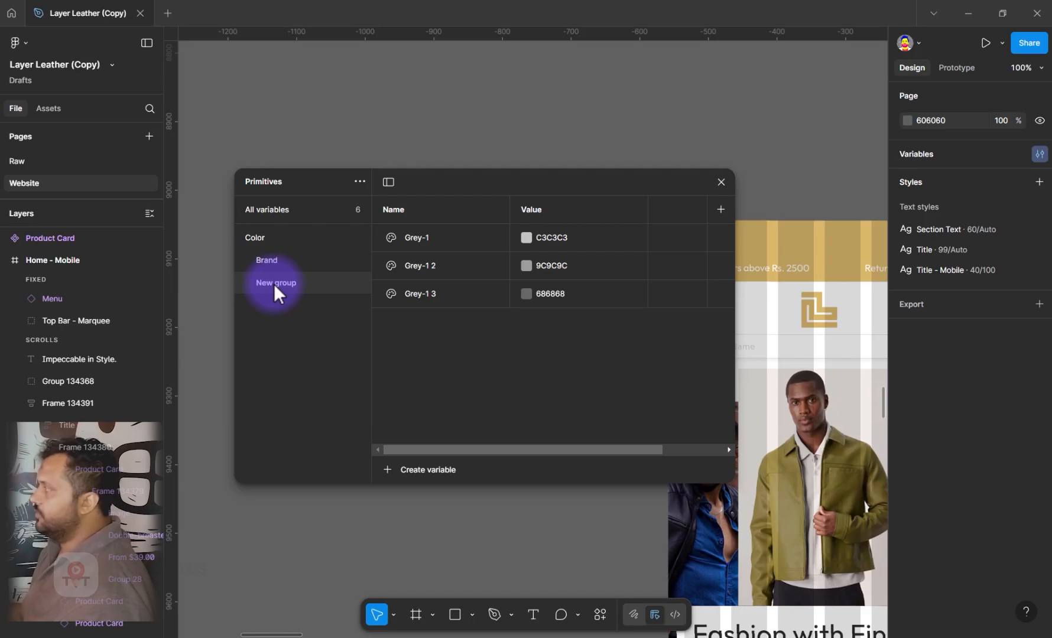
{"action": "right_click", "coordinate": [274, 284]}
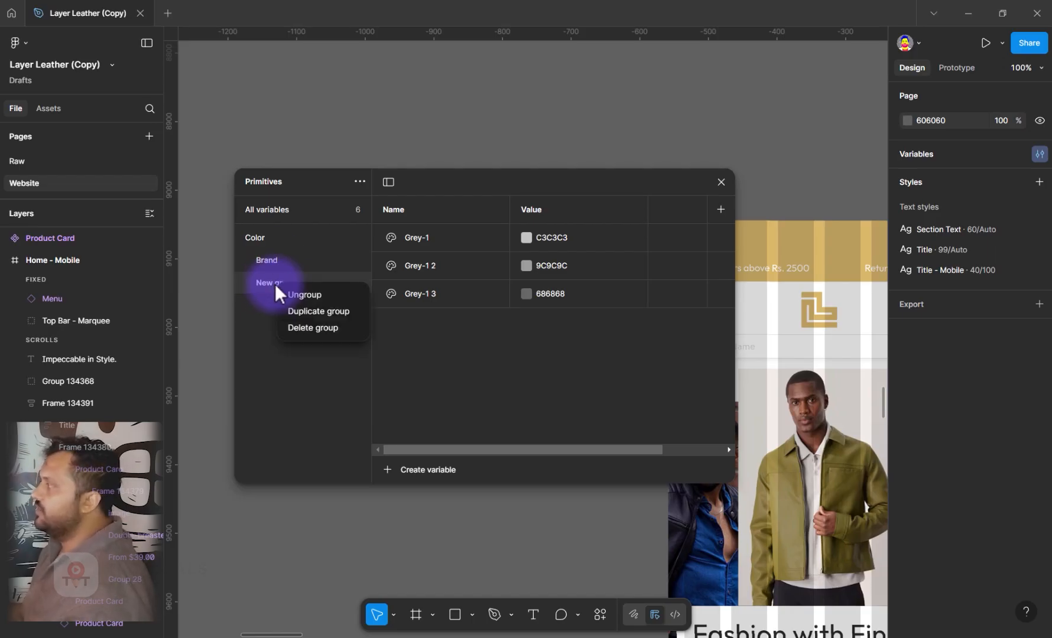
{"action": "double_click", "coordinate": [286, 285]}
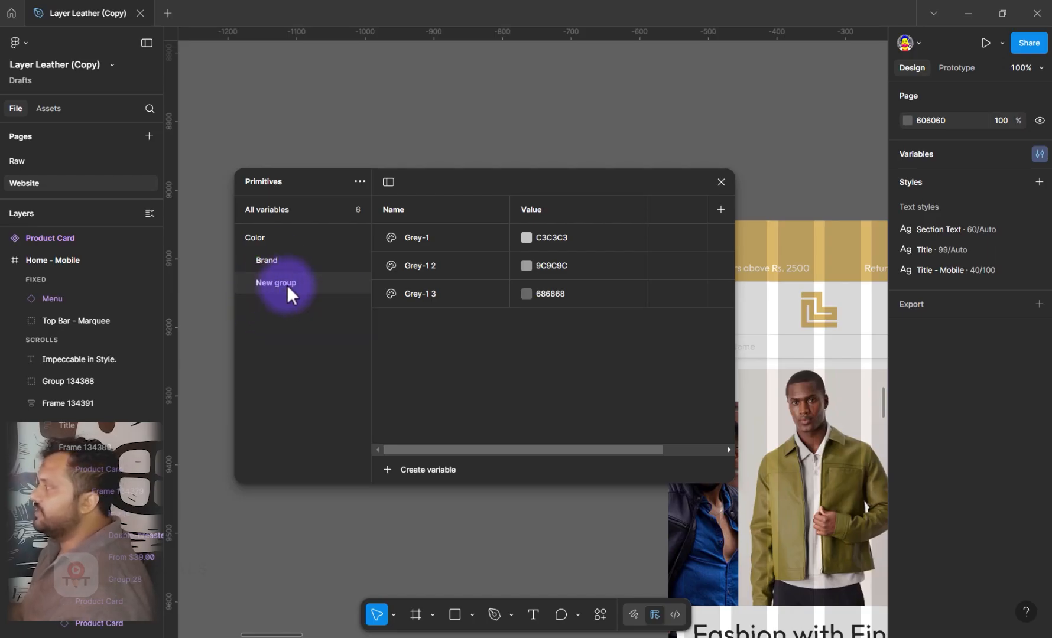
{"action": "type", "text": "Grey"}
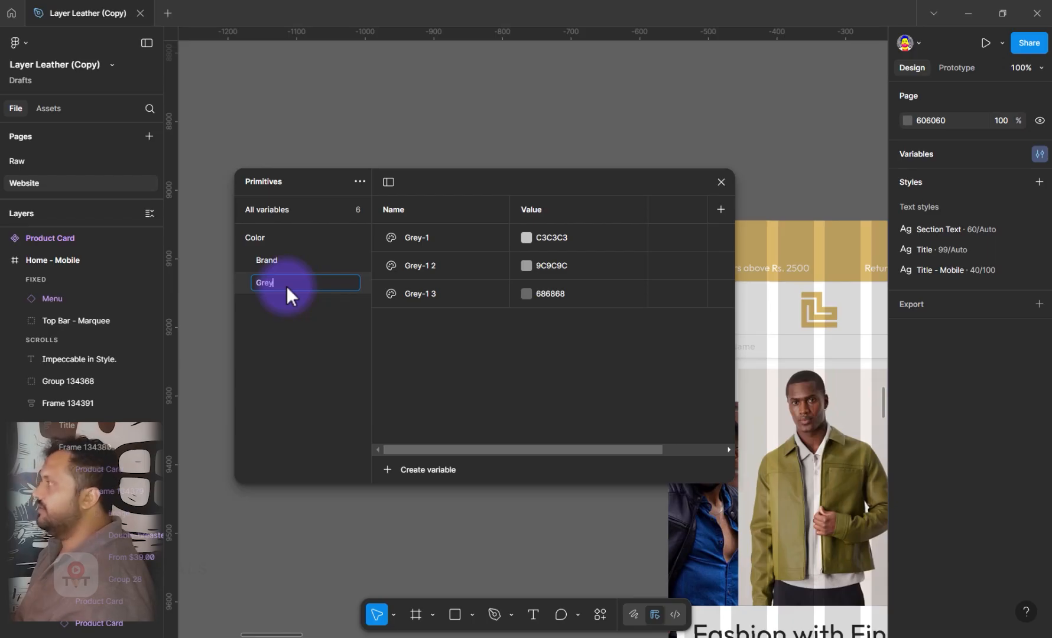
{"action": "key", "text": "Return"}
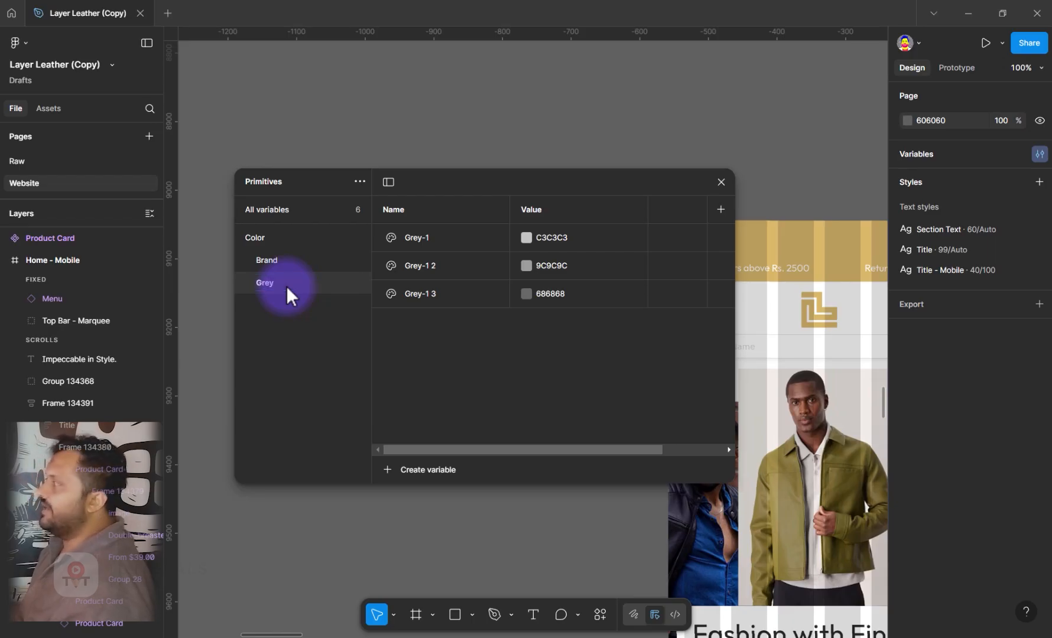
Add a color variable named White directly in the Color group and set its value to F9F9F9
{"action": "left_click", "coordinate": [275, 237]}
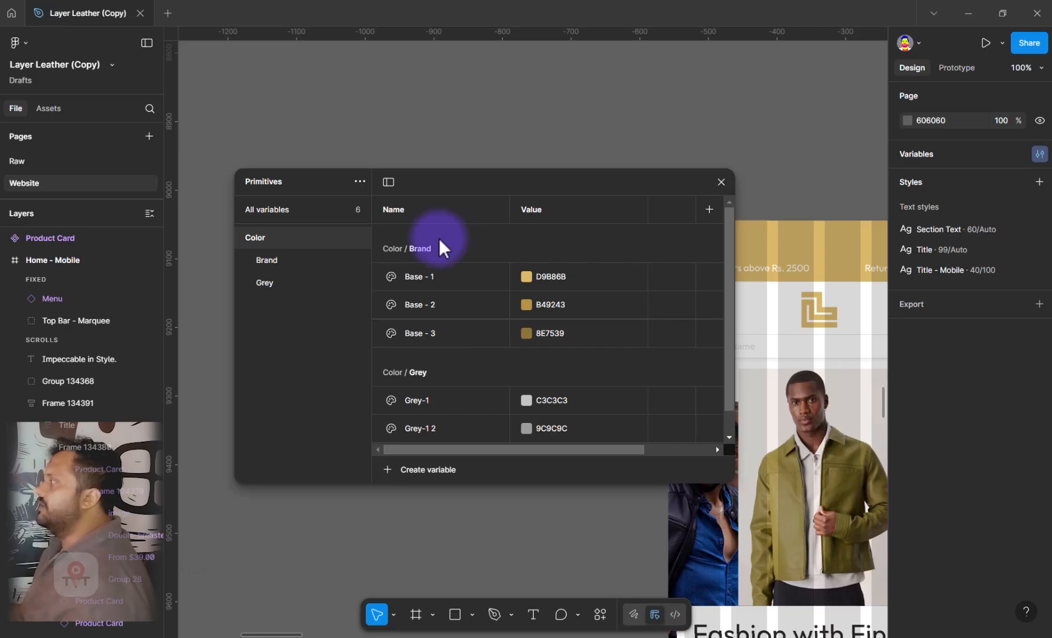
{"action": "left_click", "coordinate": [430, 471]}
{"action": "left_click", "coordinate": [416, 494]}
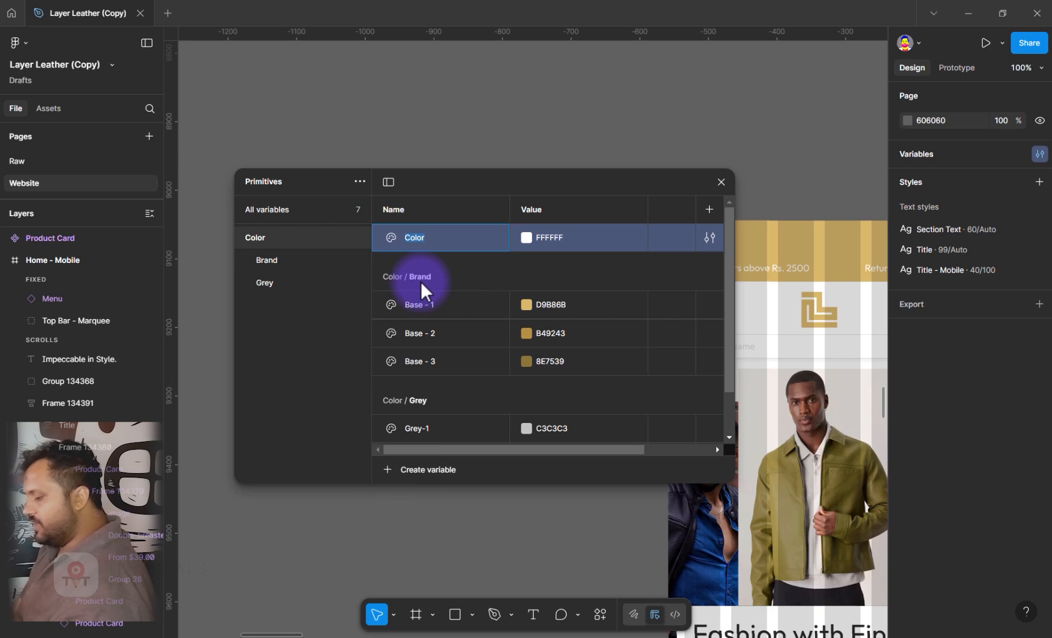
{"action": "type", "text": "White"}
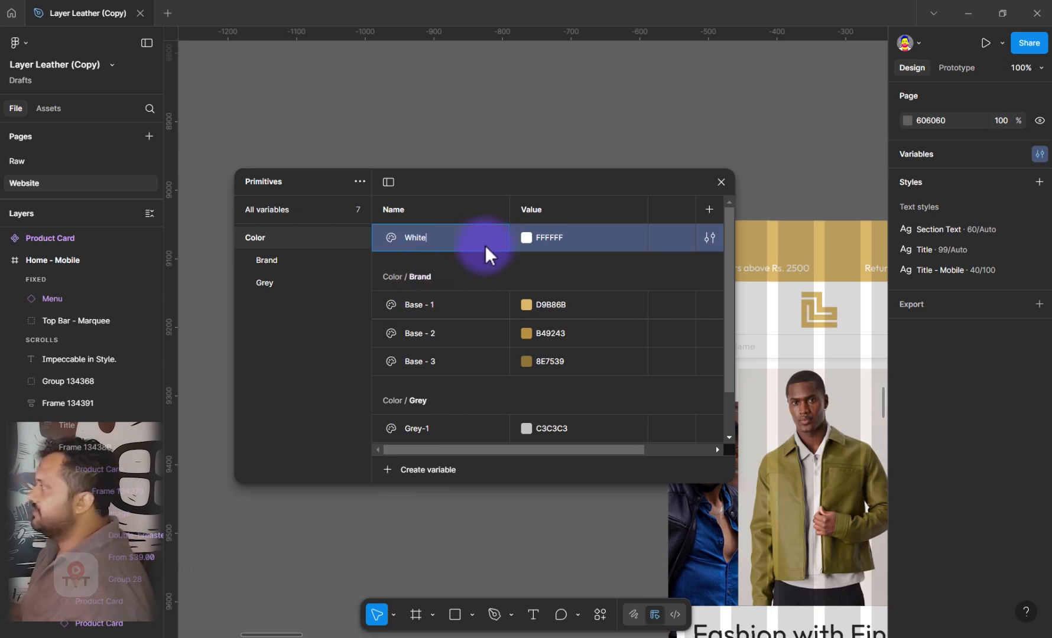
{"action": "key", "text": "Return"}
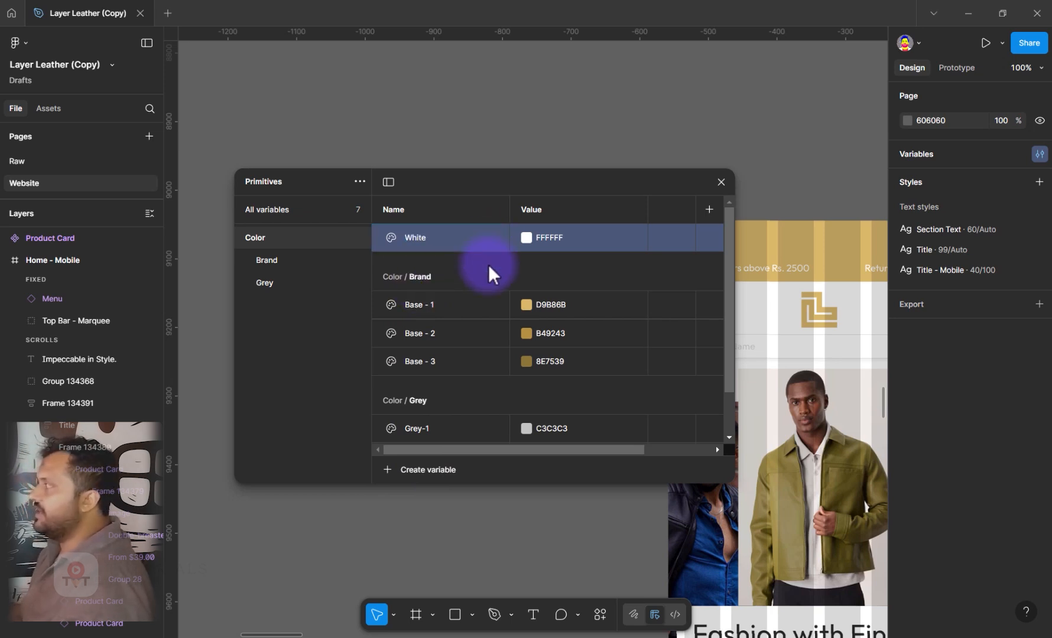
{"action": "left_click", "coordinate": [552, 238]}
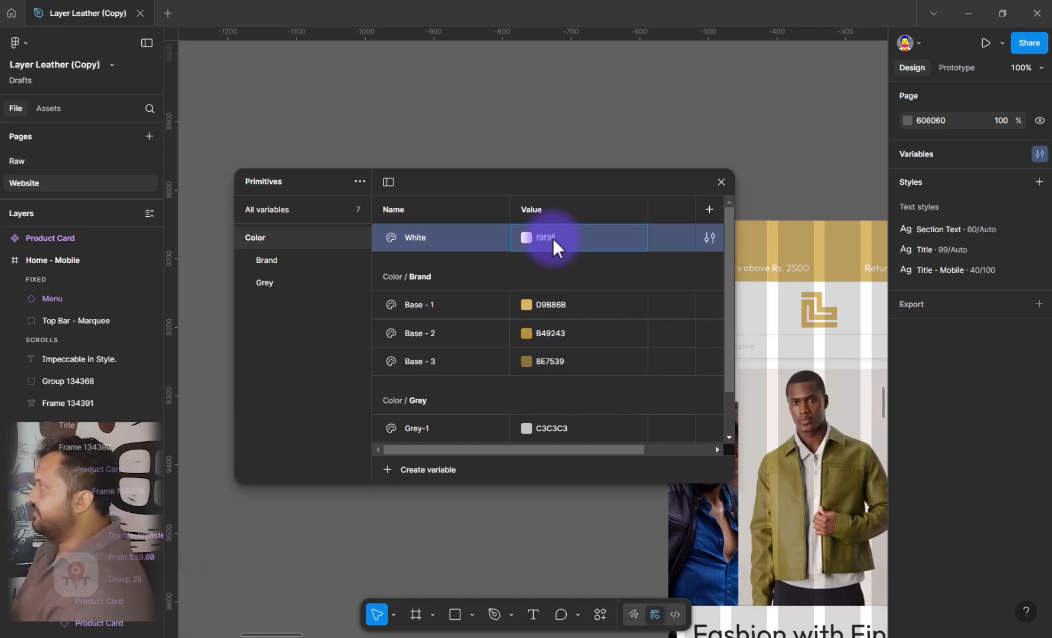
{"action": "key", "text": "Return"}
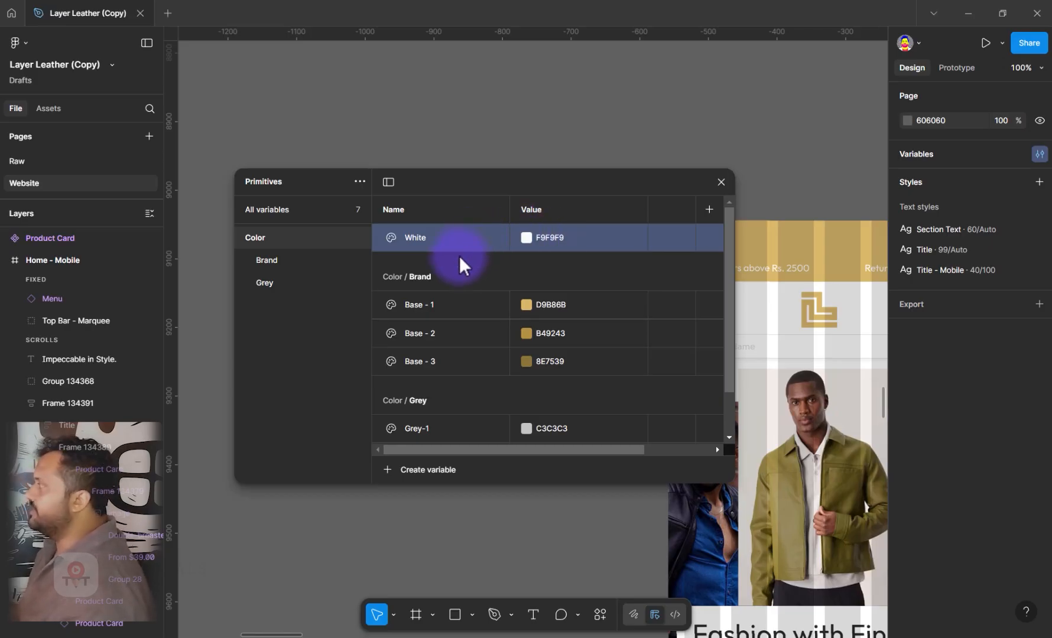
Duplicate the White variable, name the copy Black and set its value to 111111
{"action": "key", "text": "ctrl+d"}
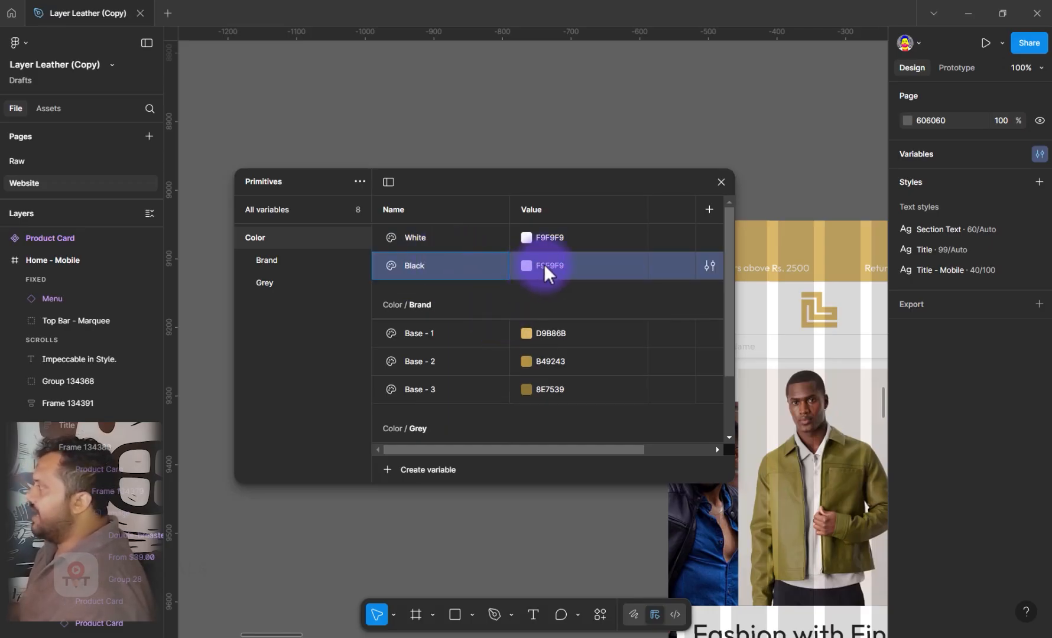
{"action": "left_click", "coordinate": [608, 274]}
{"action": "type", "text": "11"}
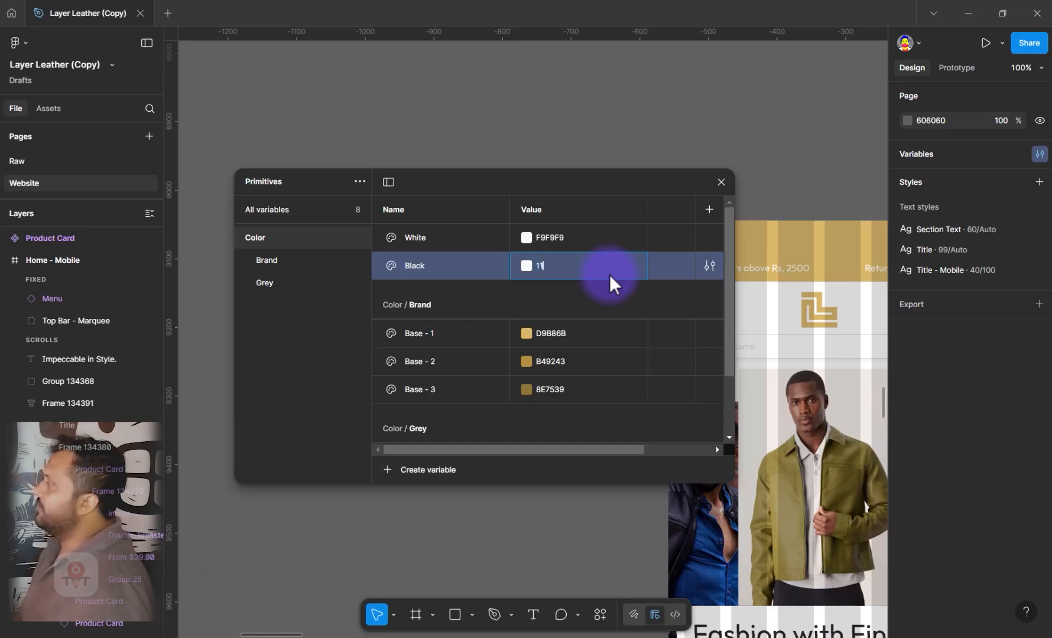
{"action": "type", "text": "1111"}
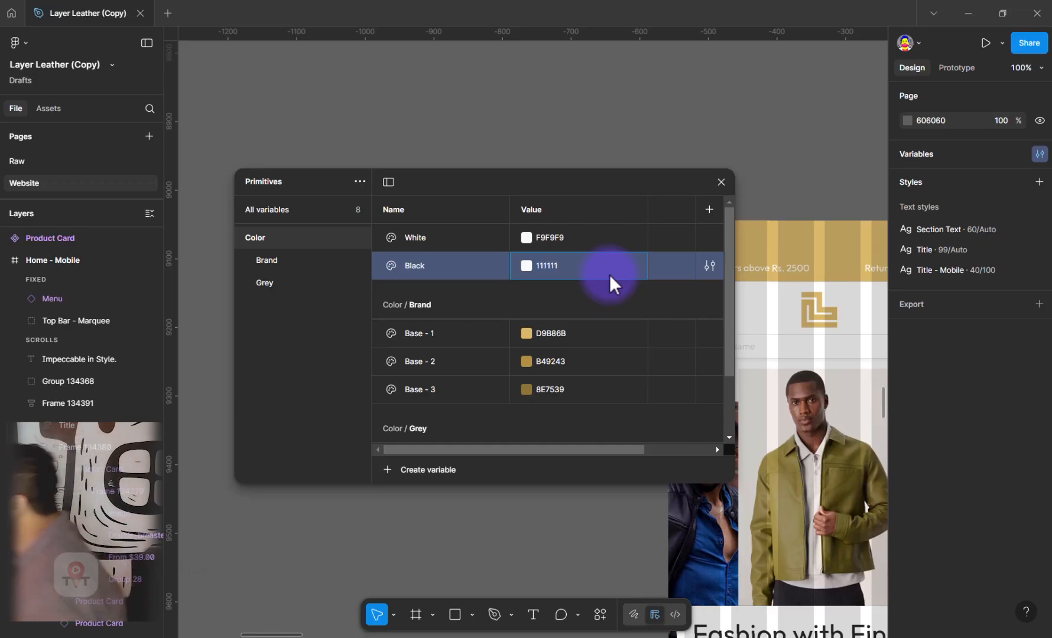
{"action": "key", "text": "Return"}
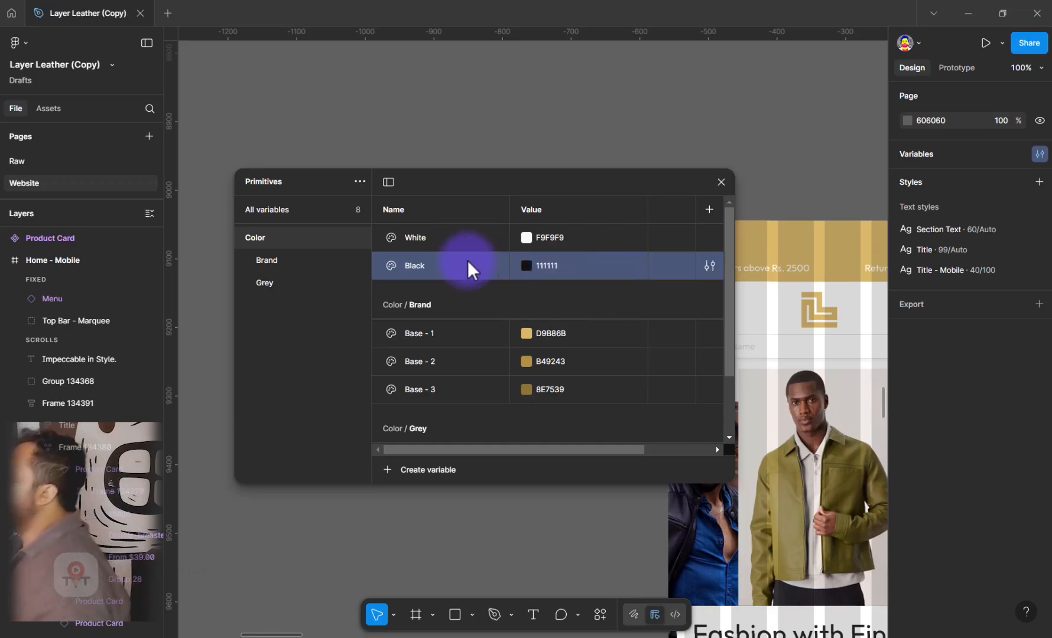
Group the White and Black variables under the name Contrast and show the whole Color group
{"action": "left_click", "coordinate": [413, 243], "text": "shift"}
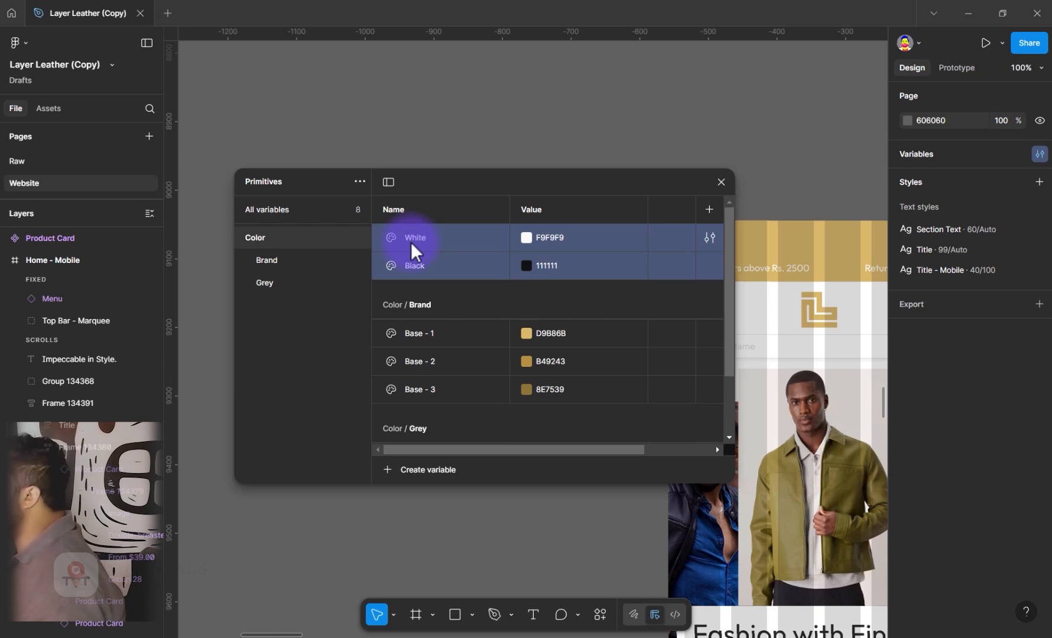
{"action": "right_click", "coordinate": [411, 242]}
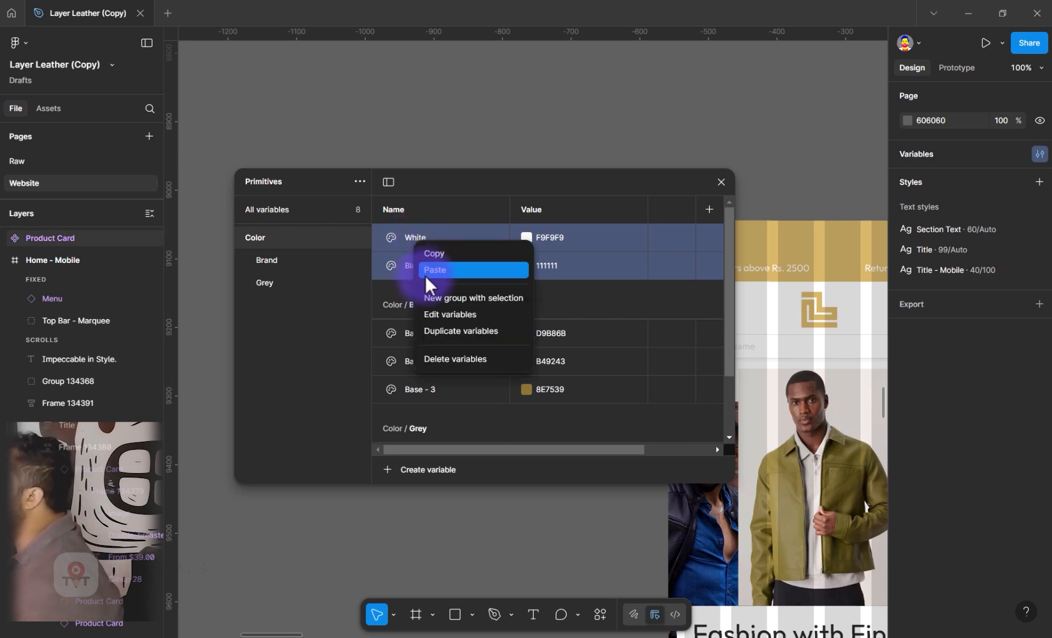
{"action": "left_click", "coordinate": [473, 297]}
{"action": "double_click", "coordinate": [270, 305]}
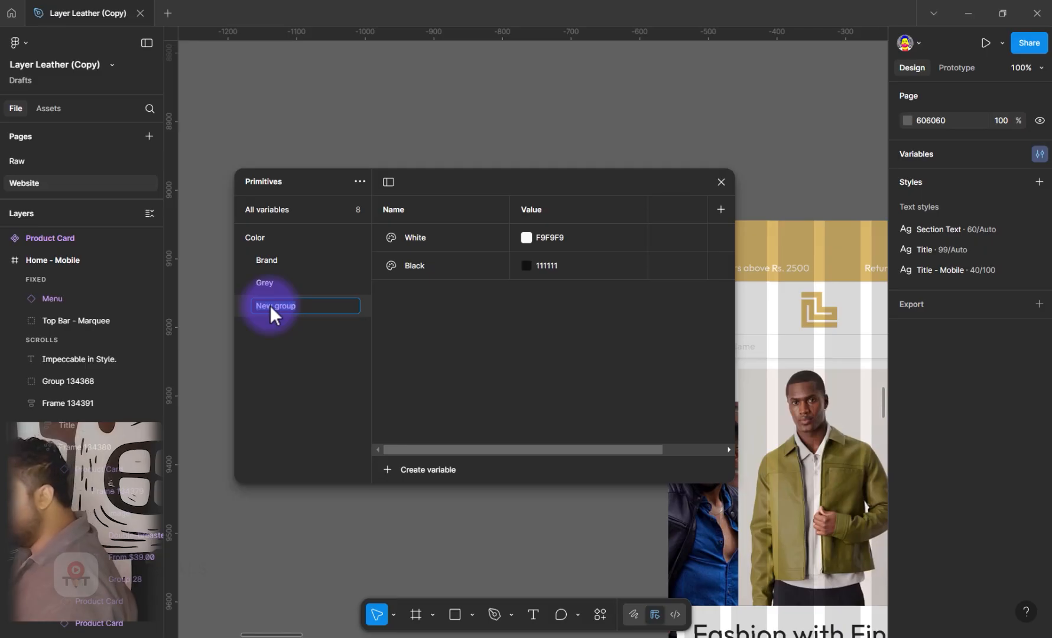
{"action": "type", "text": "Cor"}
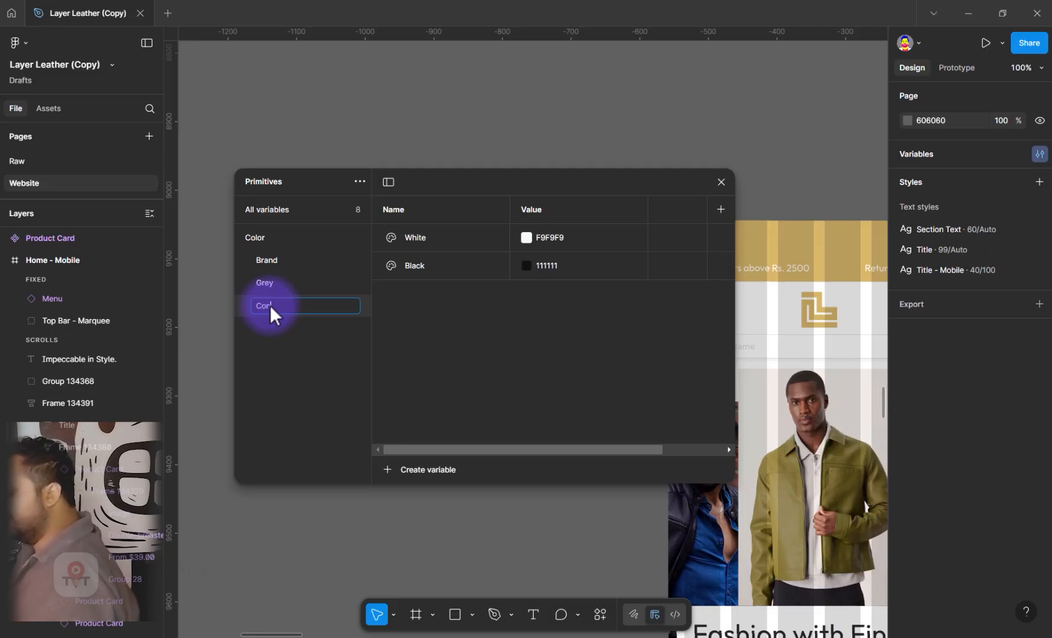
{"action": "type", "text": "trast"}
{"action": "key", "text": "Return"}
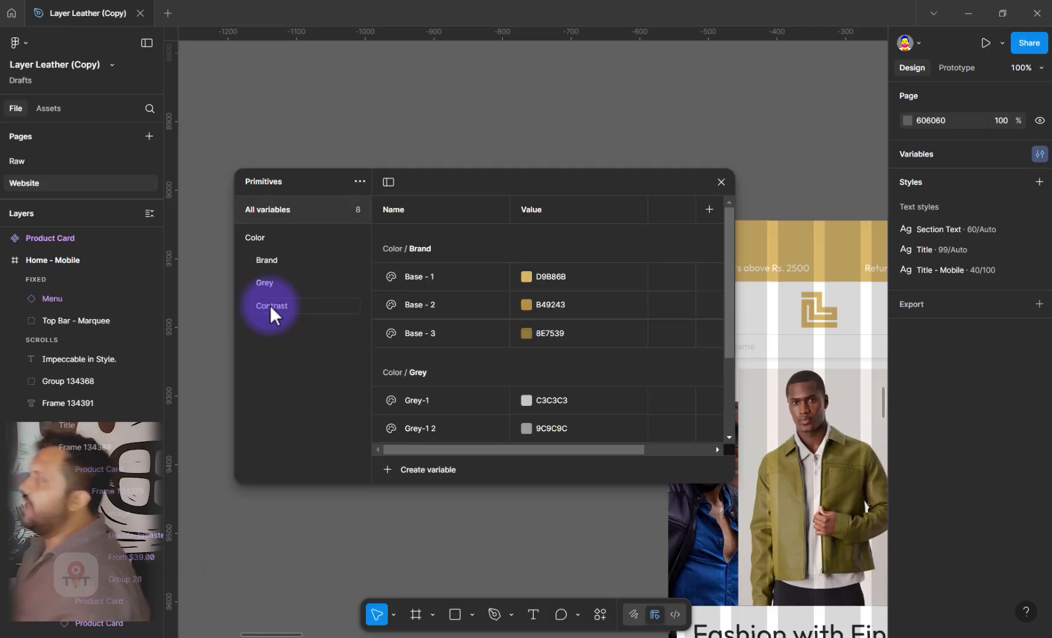
{"action": "left_click", "coordinate": [256, 238]}
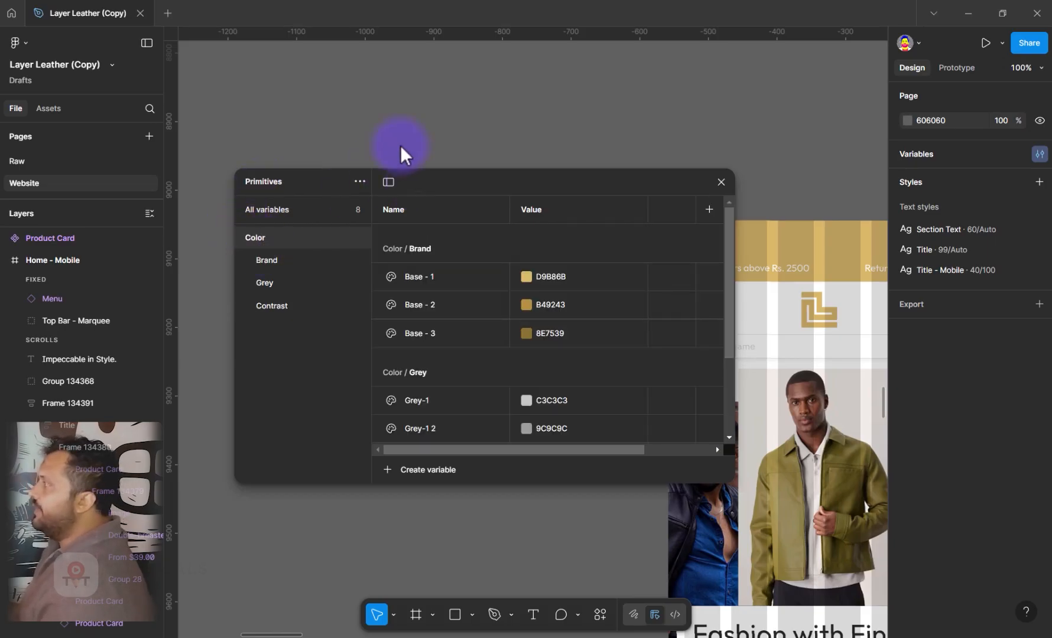
Move and heighten the variables window to fit all color groups, and add a number variable named 0 with value 0 in the Color group
{"action": "left_click_drag", "start_coordinate": [416, 175], "coordinate": [389, 76]}
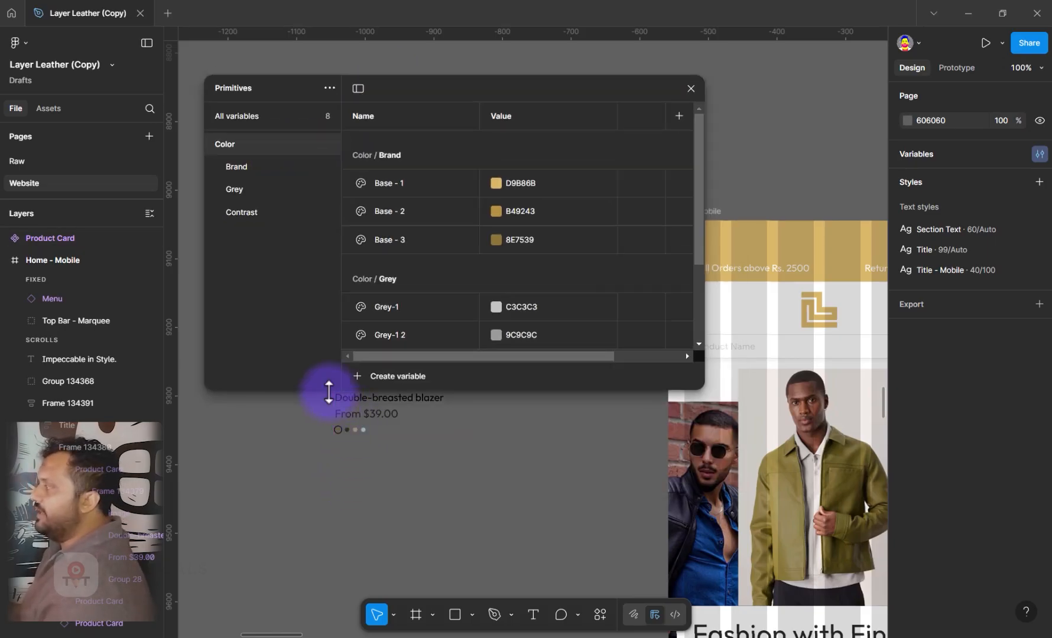
{"action": "left_click_drag", "start_coordinate": [328, 391], "coordinate": [316, 570]}
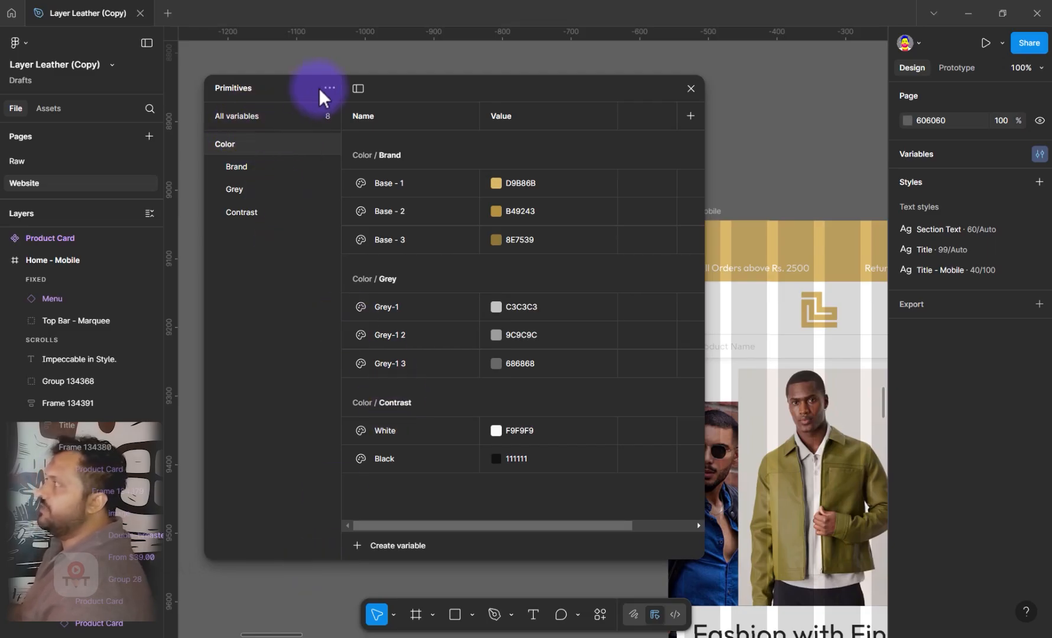
{"action": "left_click", "coordinate": [397, 544]}
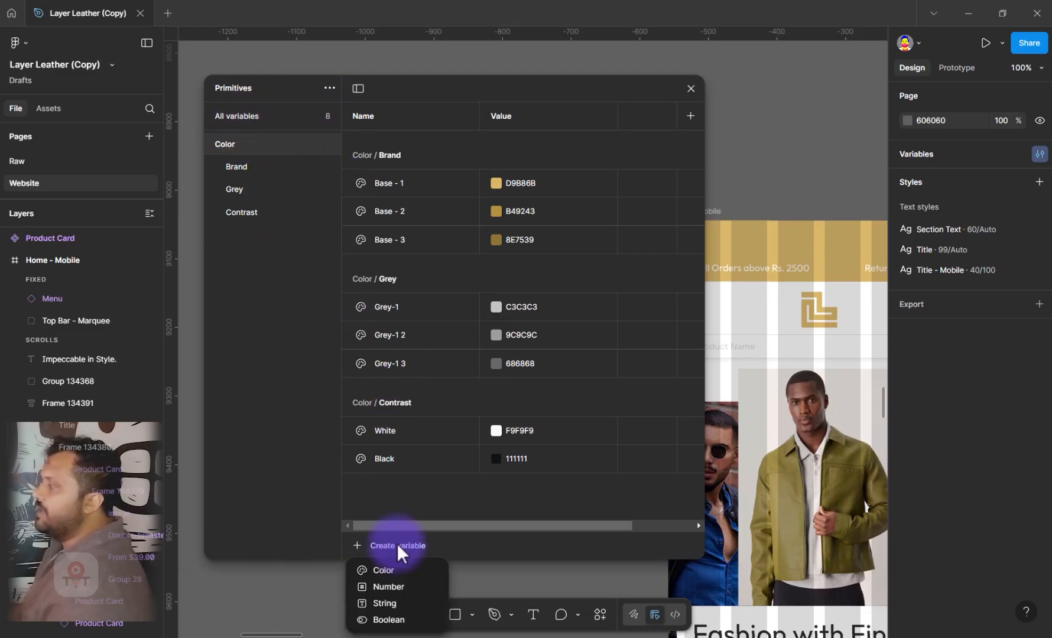
{"action": "left_click", "coordinate": [376, 586]}
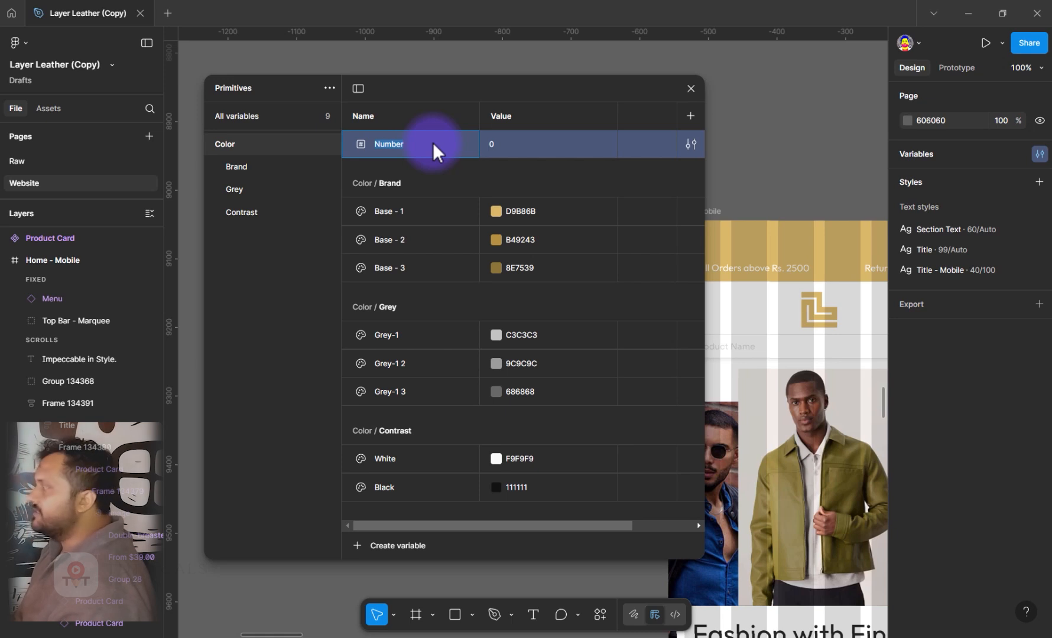
{"action": "type", "text": "0"}
{"action": "key", "text": "Tab"}
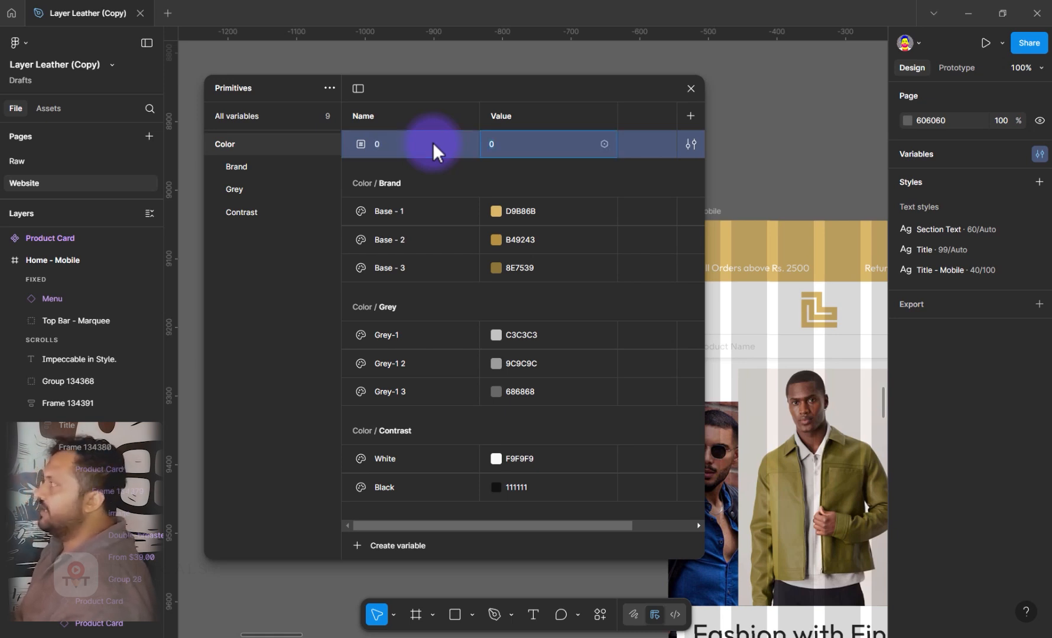
Add two more number variables below 0: one named 1 with value 4 and one named 2 with value 8
{"action": "key", "text": "Return"}
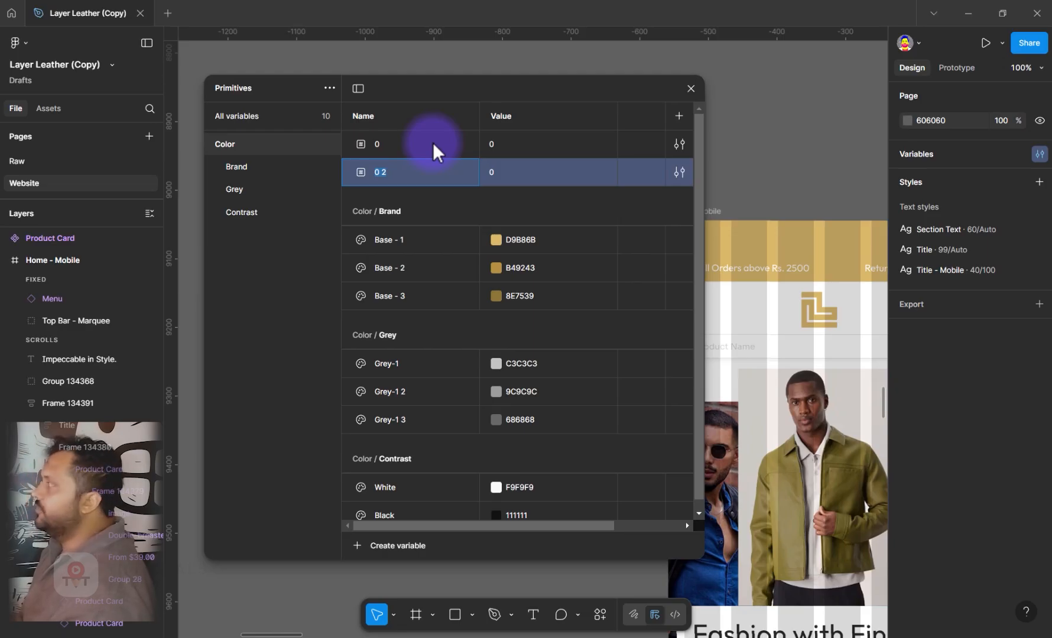
{"action": "type", "text": "1"}
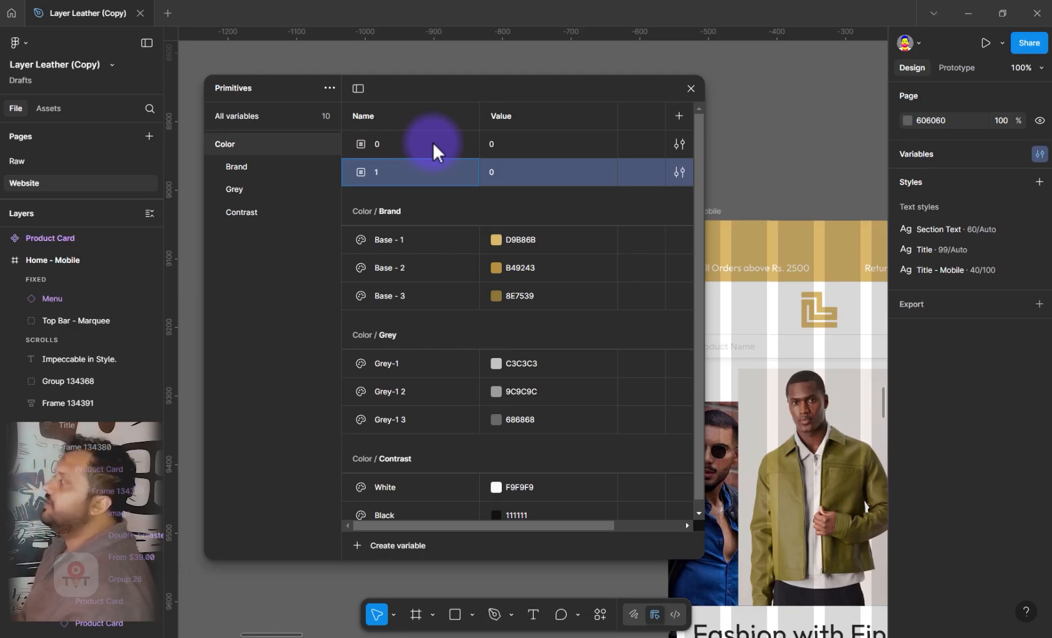
{"action": "key", "text": "Tab"}
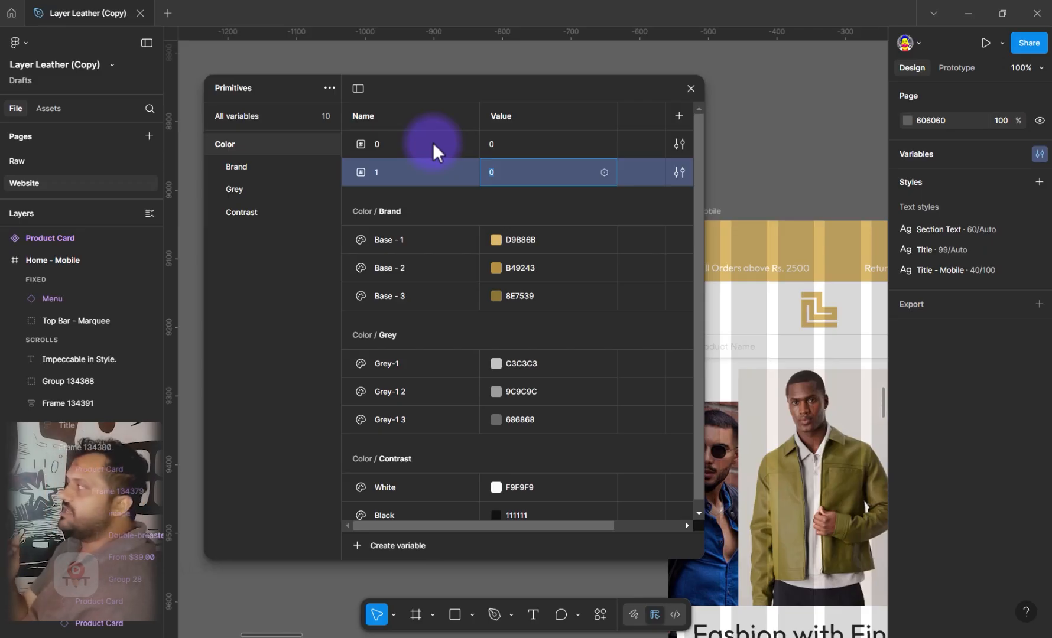
{"action": "type", "text": "4"}
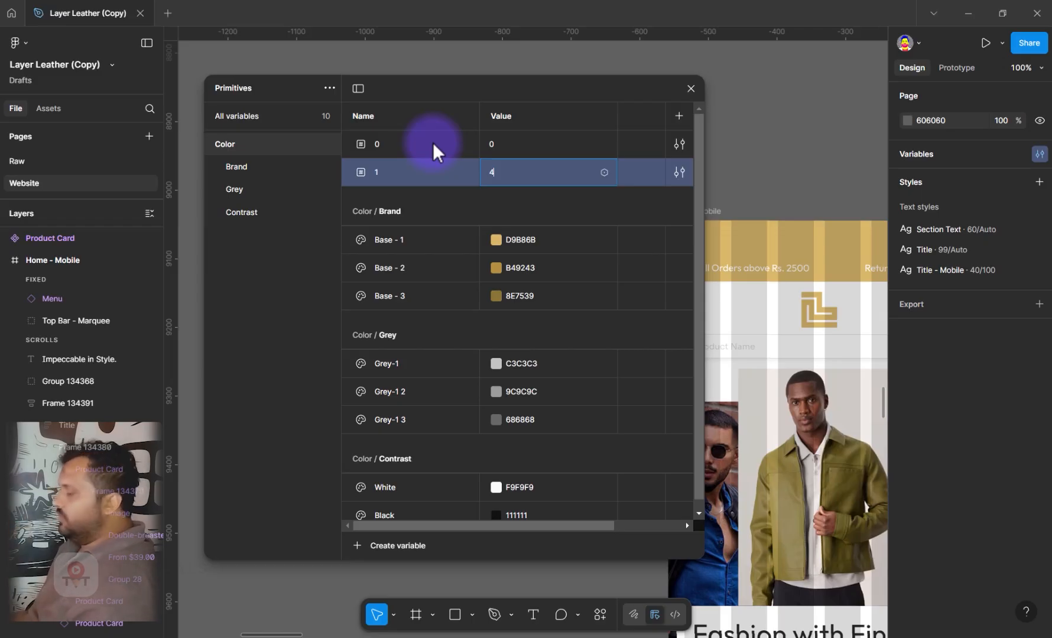
{"action": "key", "text": "Return"}
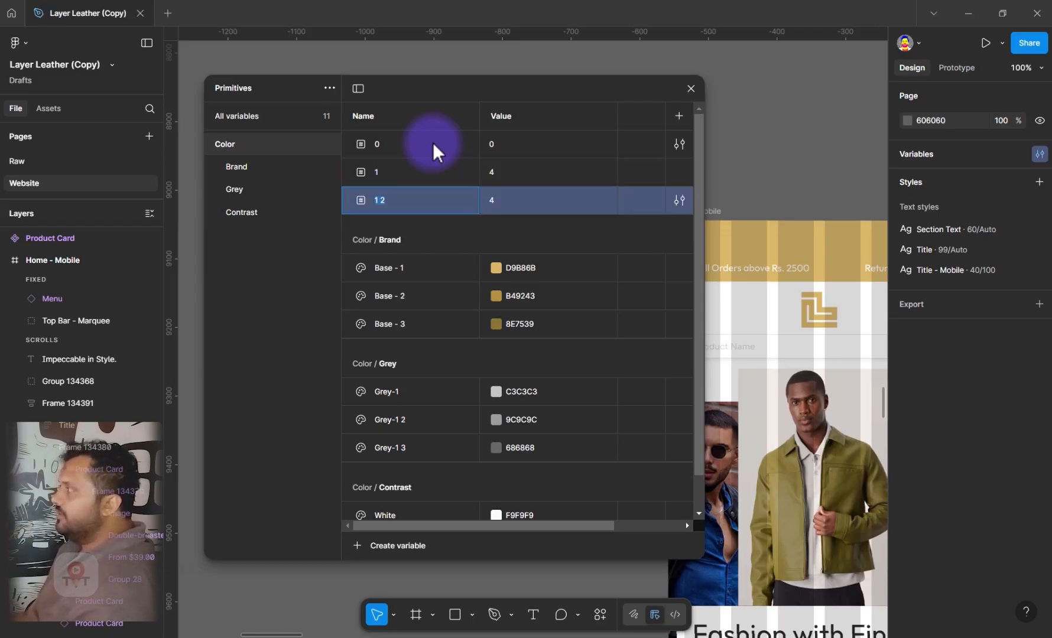
{"action": "type", "text": "2"}
{"action": "key", "text": "Tab"}
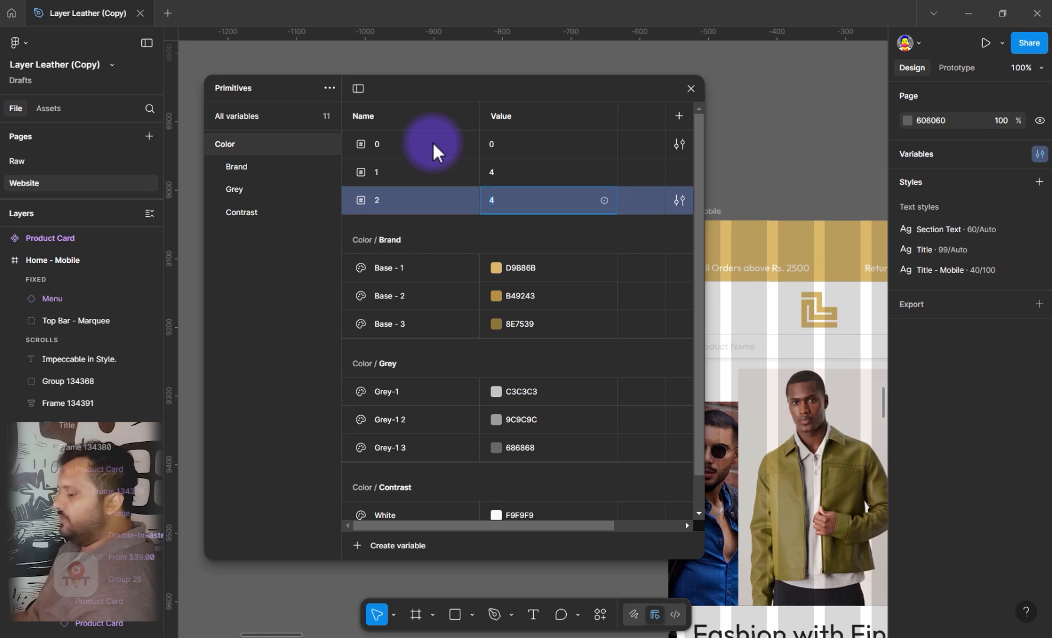
{"action": "type", "text": "8"}
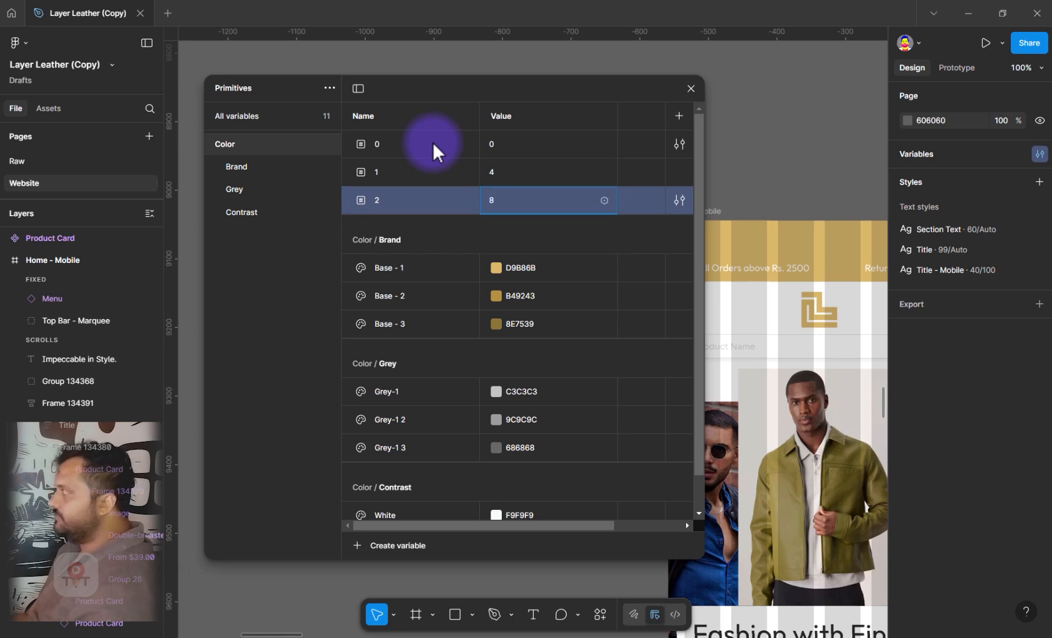
Add another number variable below 2, name it 3 and open its value for editing
{"action": "key", "text": "Return"}
{"action": "type", "text": "3"}
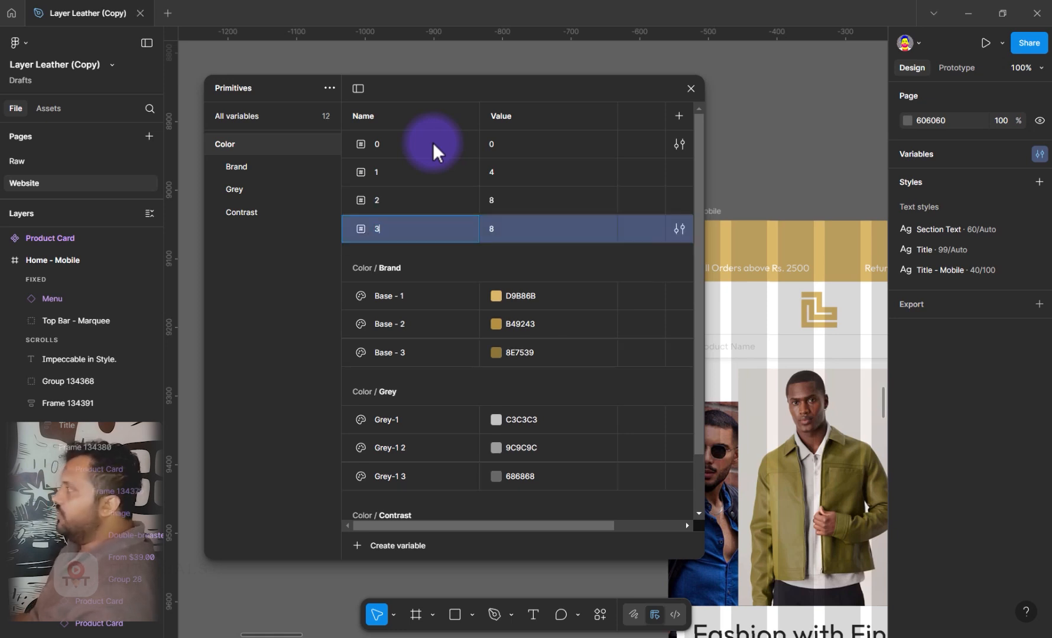
{"action": "key", "text": "Tab"}
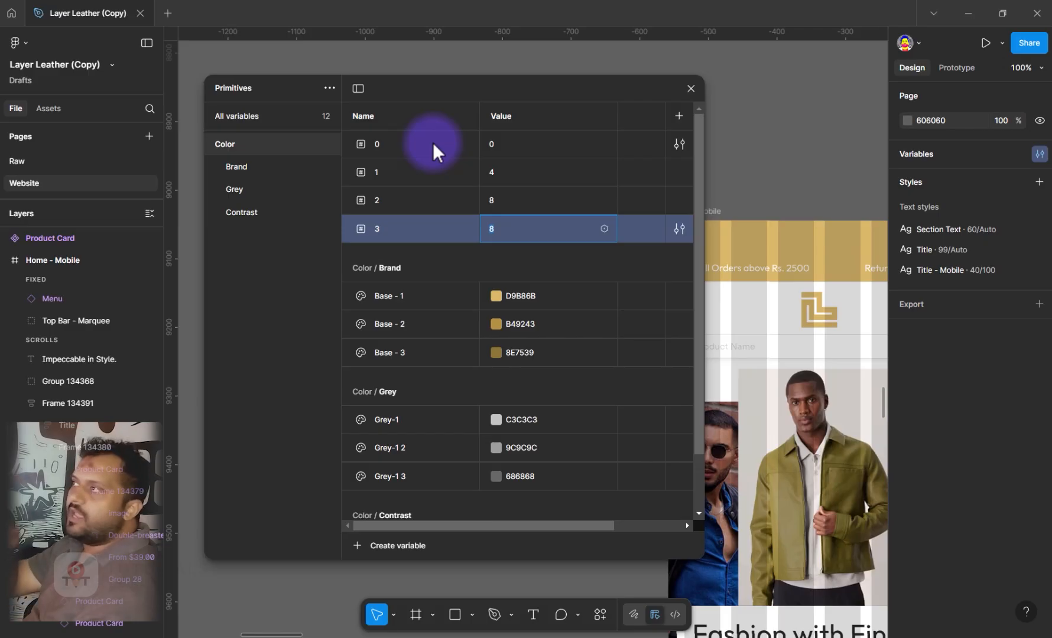
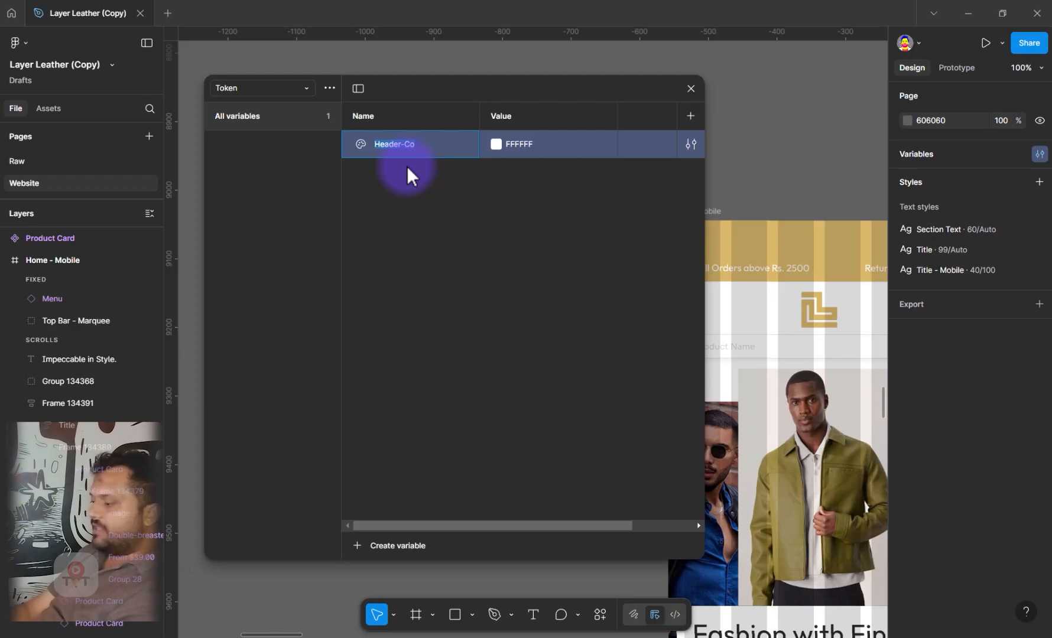
Rename the Token collection's color variable to Theme-Color and link its value to the Primitives color Color/Brand/Base - 1
{"action": "type", "text": "Theme-"}
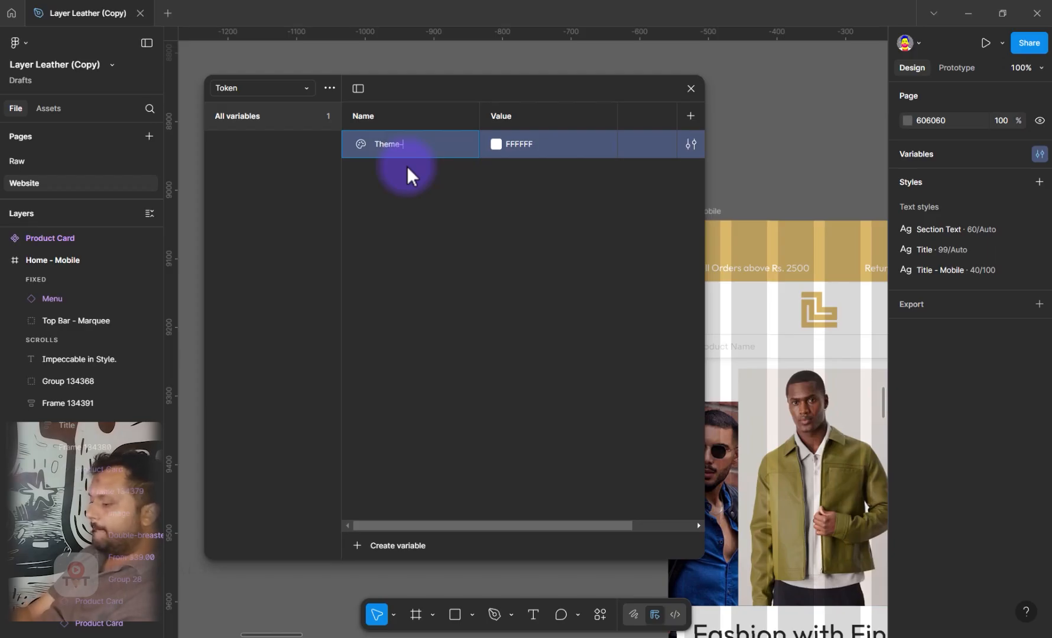
{"action": "type", "text": "Color"}
{"action": "key", "text": "Tab"}
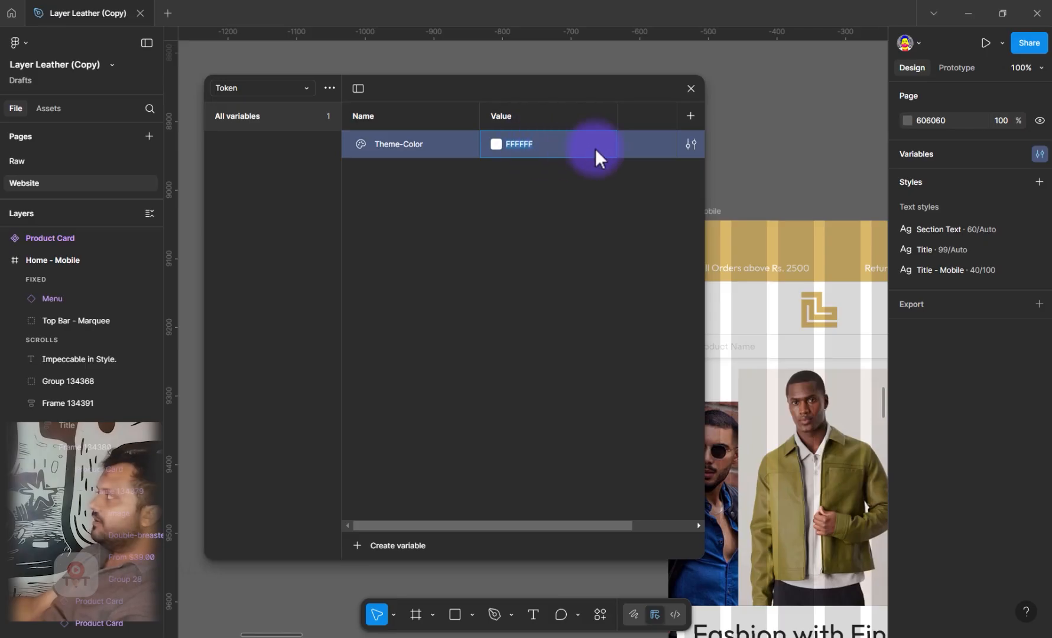
{"action": "left_click", "coordinate": [496, 143]}
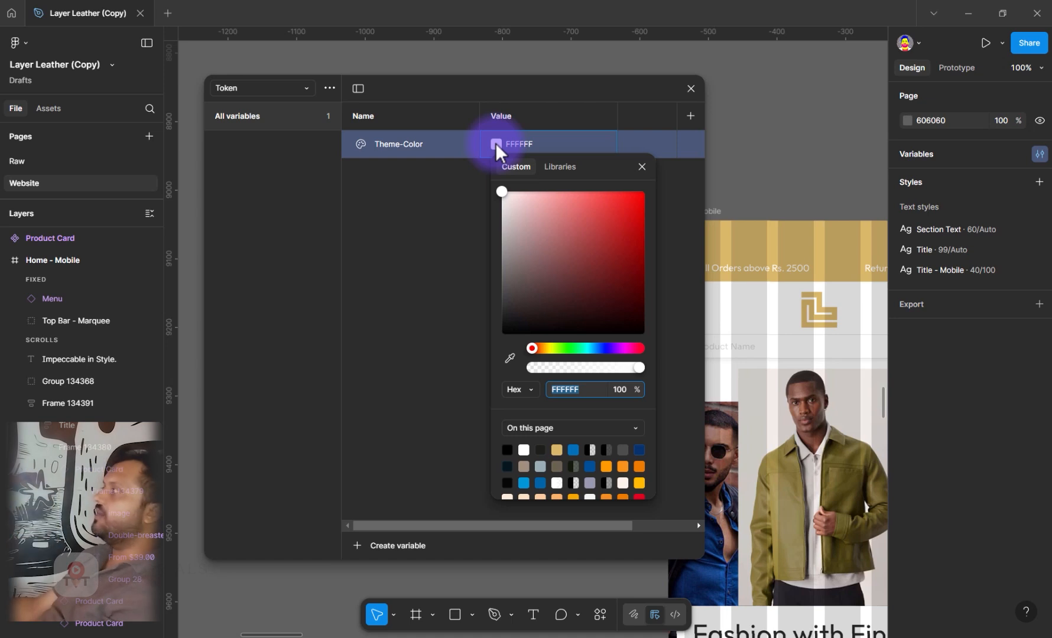
{"action": "left_click", "coordinate": [558, 167]}
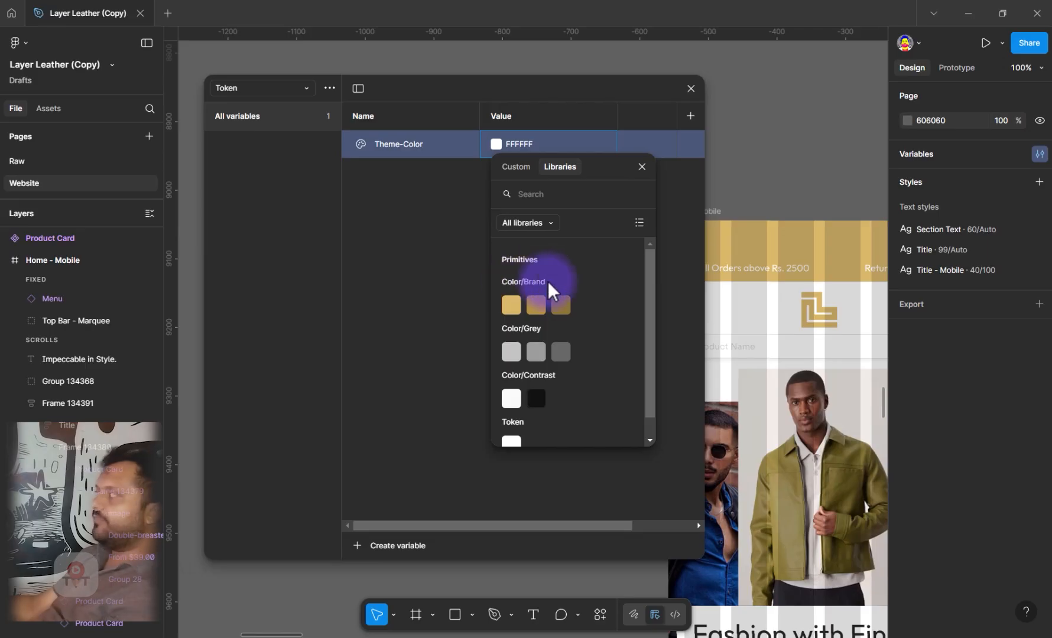
{"action": "left_click", "coordinate": [639, 223]}
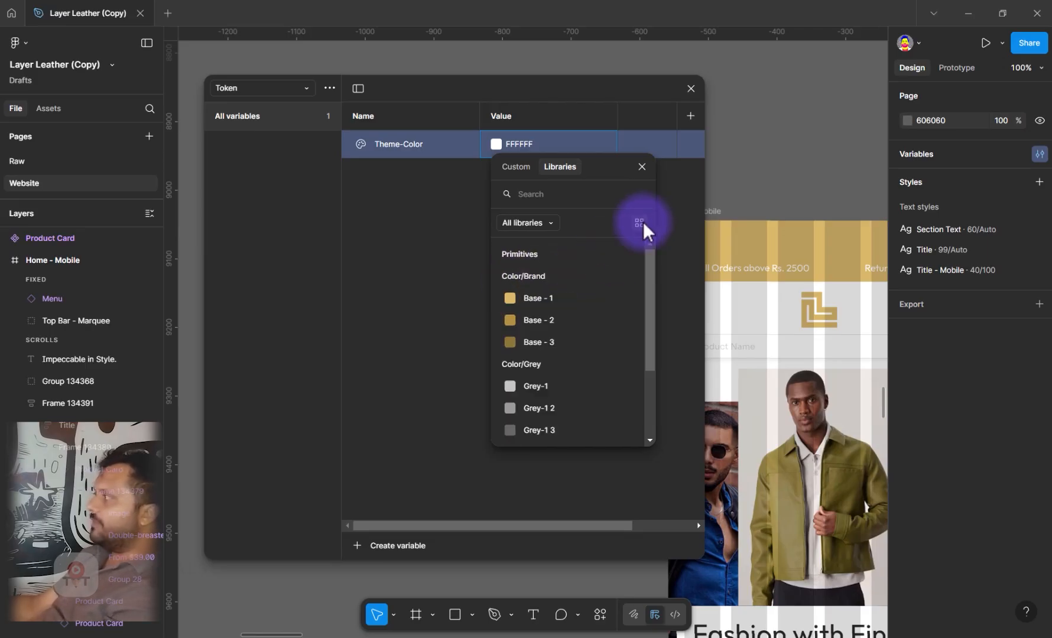
{"action": "left_click", "coordinate": [525, 297]}
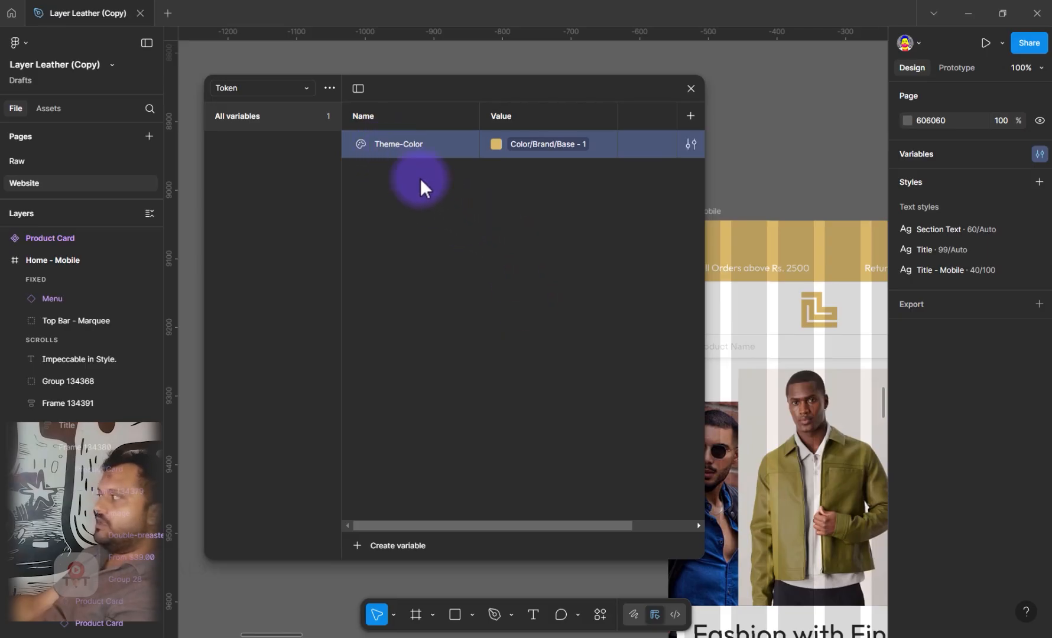
Add a second color variable to the Token collection and name it Theme-Darker
{"action": "left_click", "coordinate": [388, 548]}
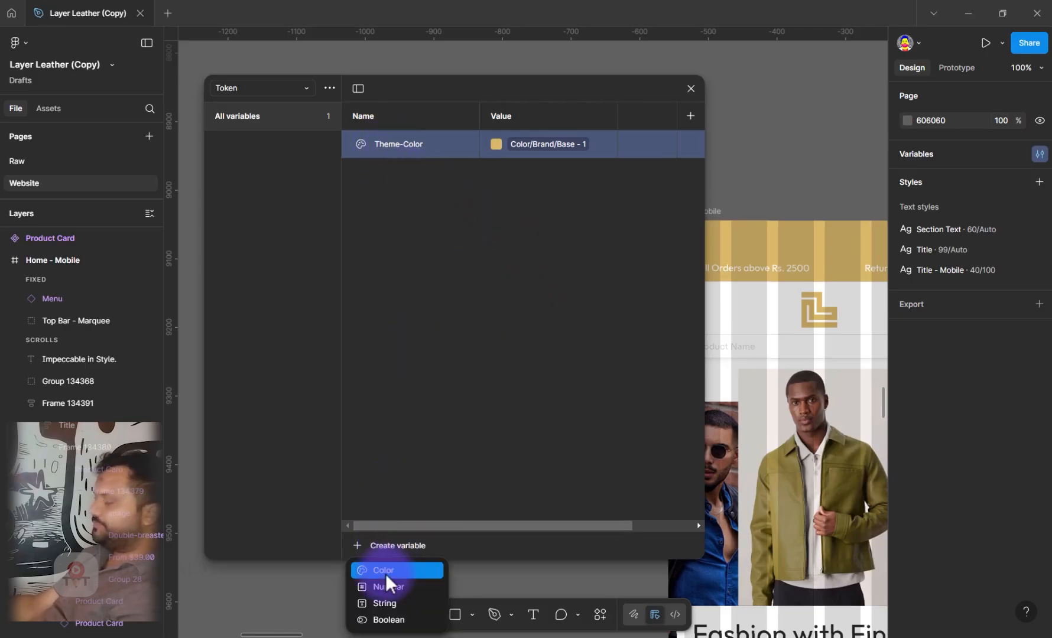
{"action": "left_click", "coordinate": [385, 571]}
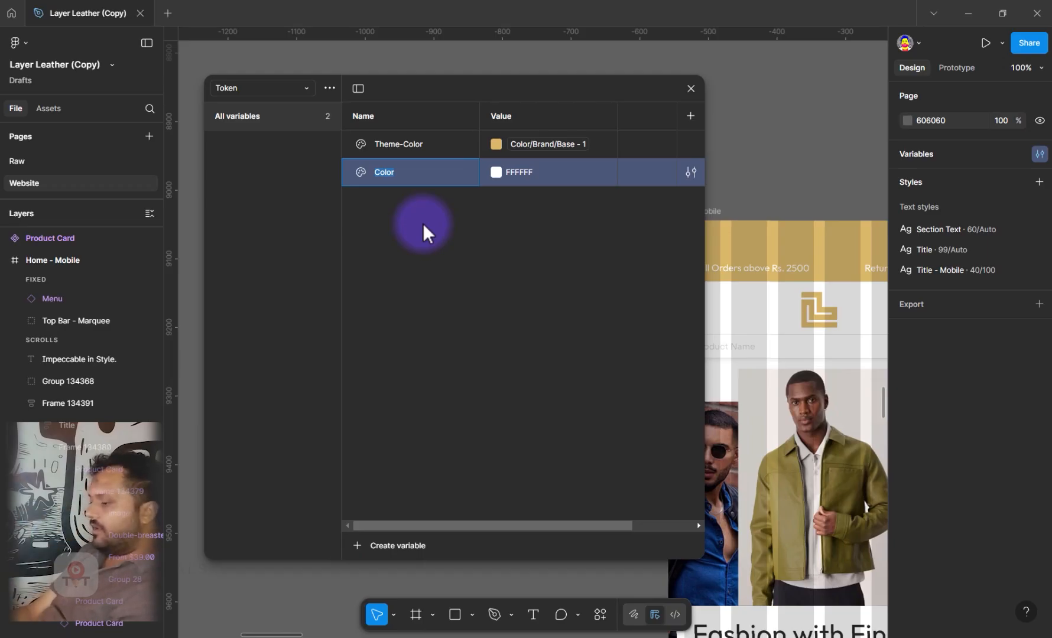
{"action": "type", "text": "T"}
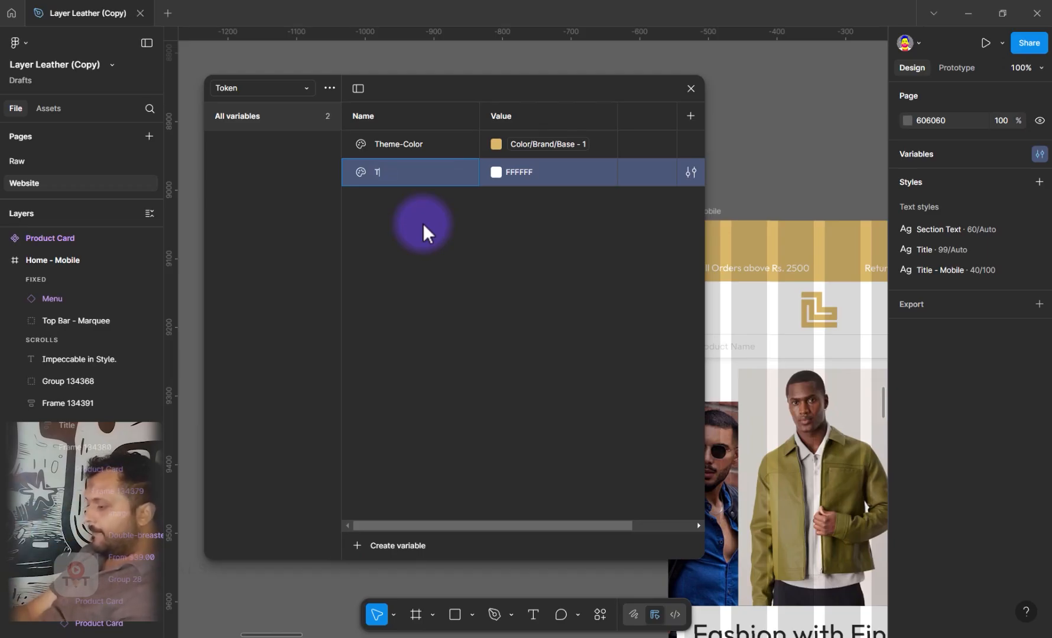
{"action": "type", "text": "heme Darker"}
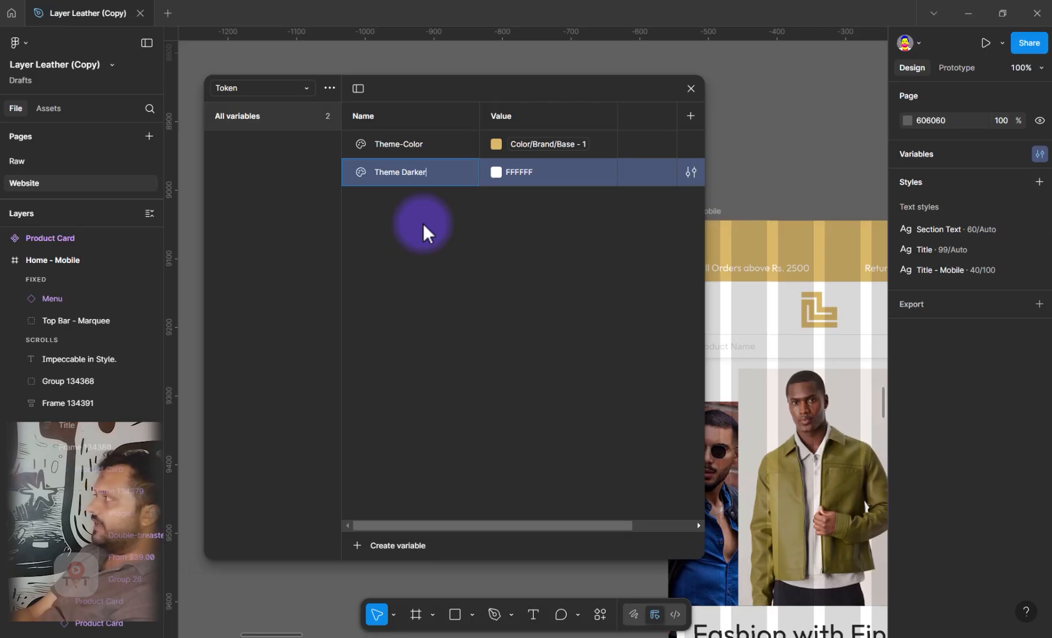
{"action": "key", "text": "ctrl+Left"}
{"action": "key", "text": "BackSpace"}
{"action": "type", "text": "-"}
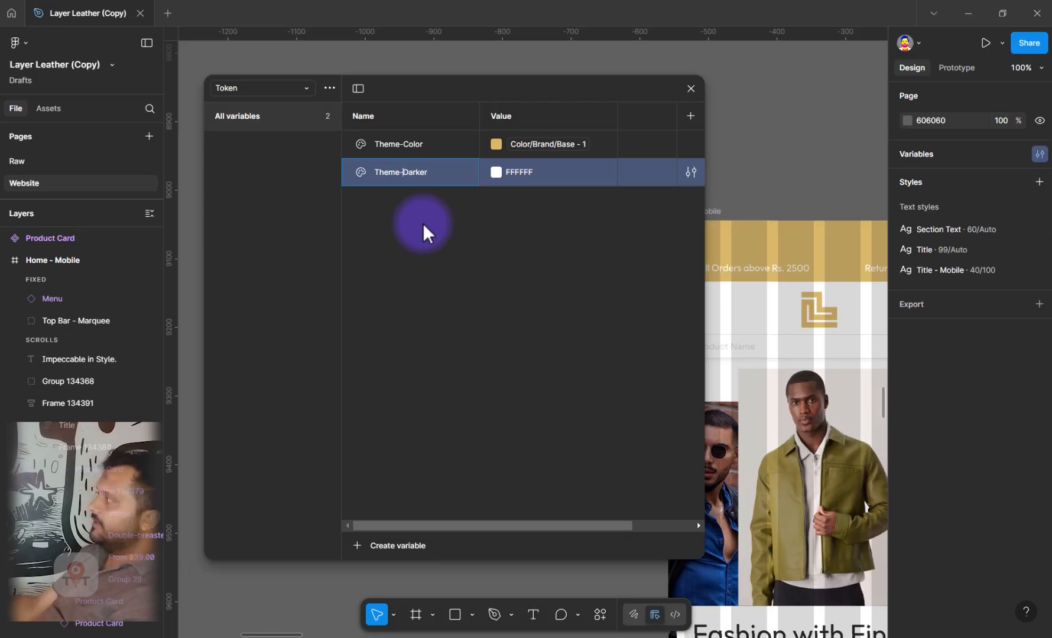
Link the Theme-Darker variable's value to the Primitives color Color/Brand/Base - 3
{"action": "left_click", "coordinate": [545, 176]}
{"action": "left_click", "coordinate": [497, 172]}
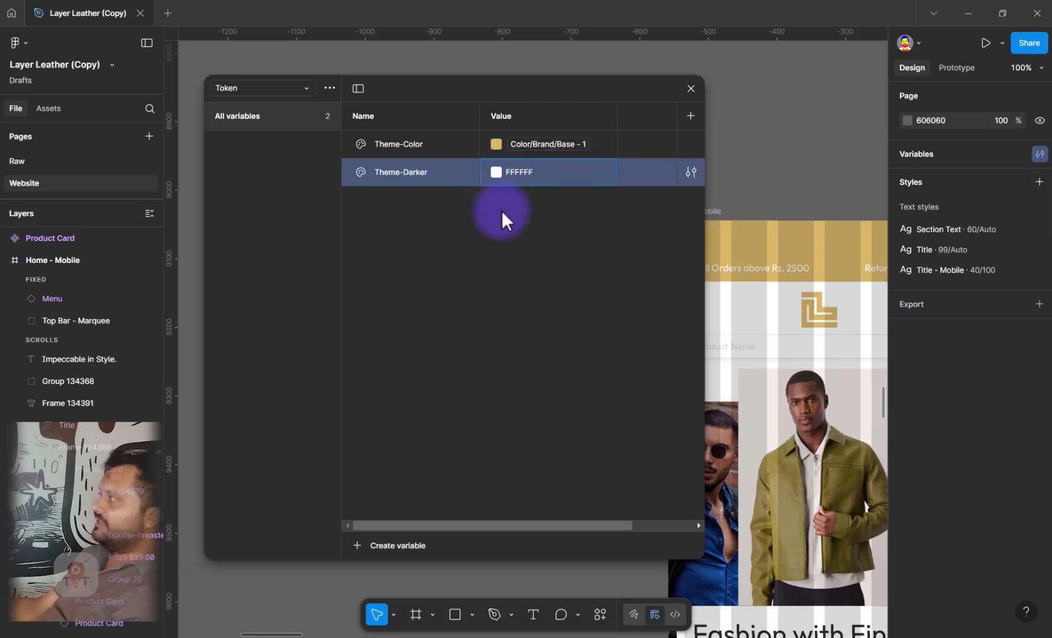
{"action": "left_click", "coordinate": [566, 194]}
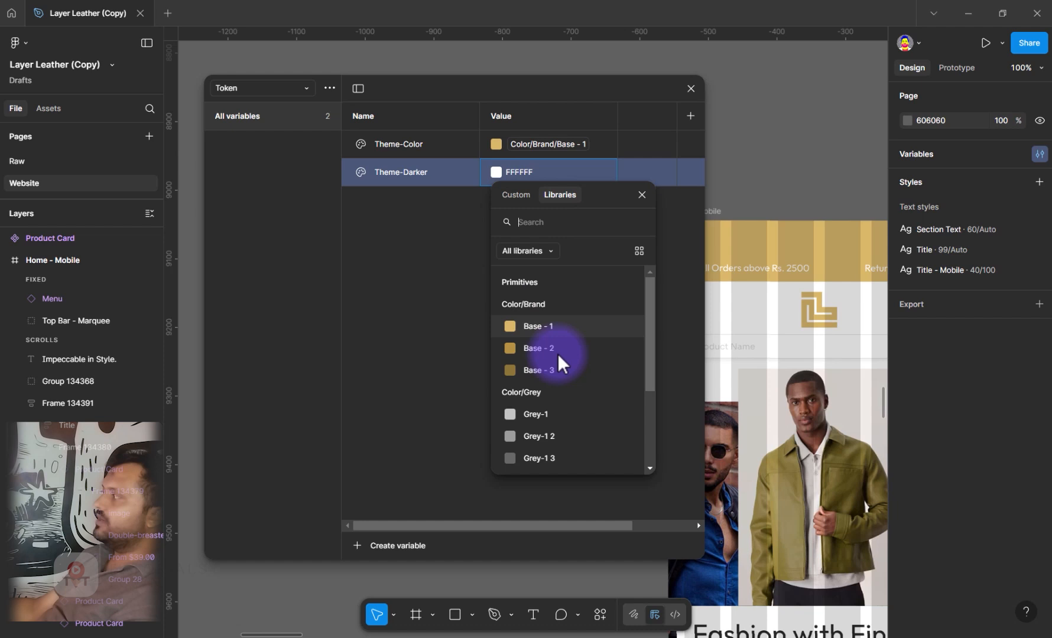
{"action": "left_click", "coordinate": [525, 367]}
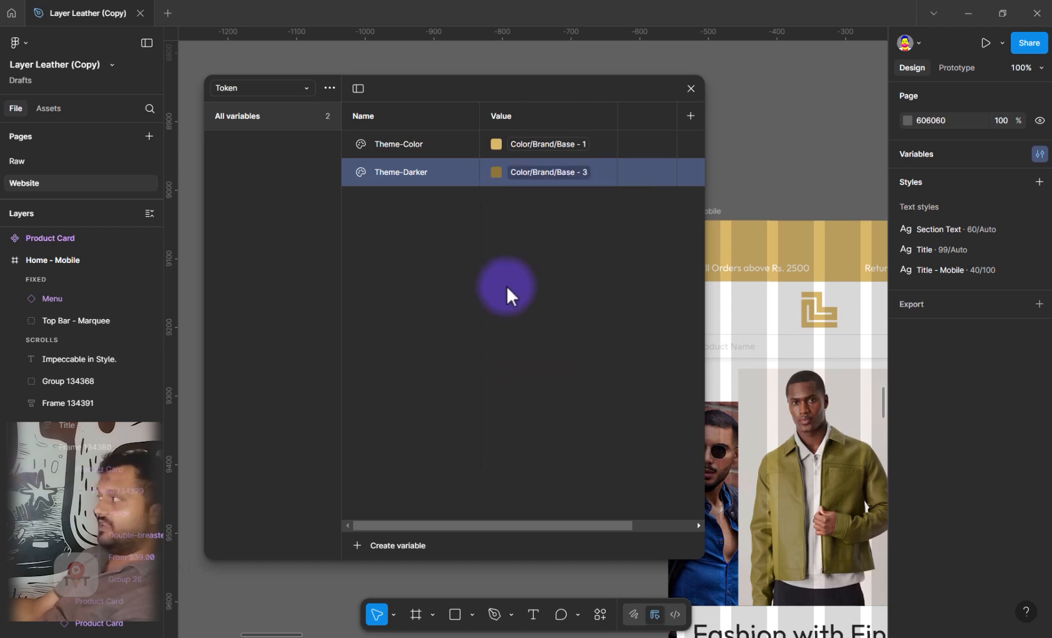
{"action": "left_click", "coordinate": [428, 251]}
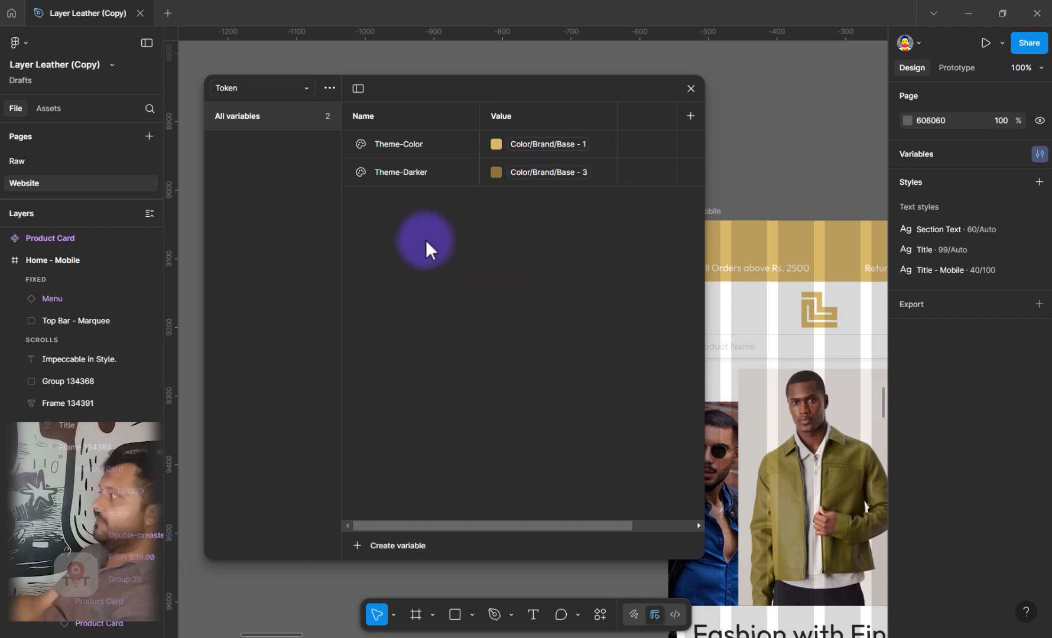
Add a third color variable to the Token collection and name it Body Text
{"action": "left_click", "coordinate": [376, 545]}
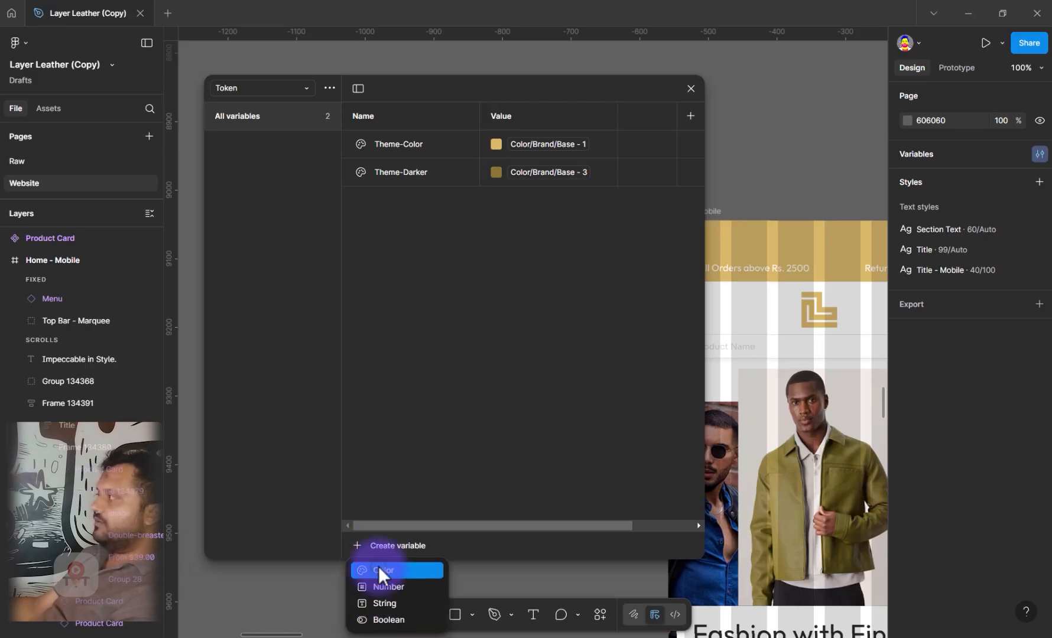
{"action": "left_click", "coordinate": [378, 566]}
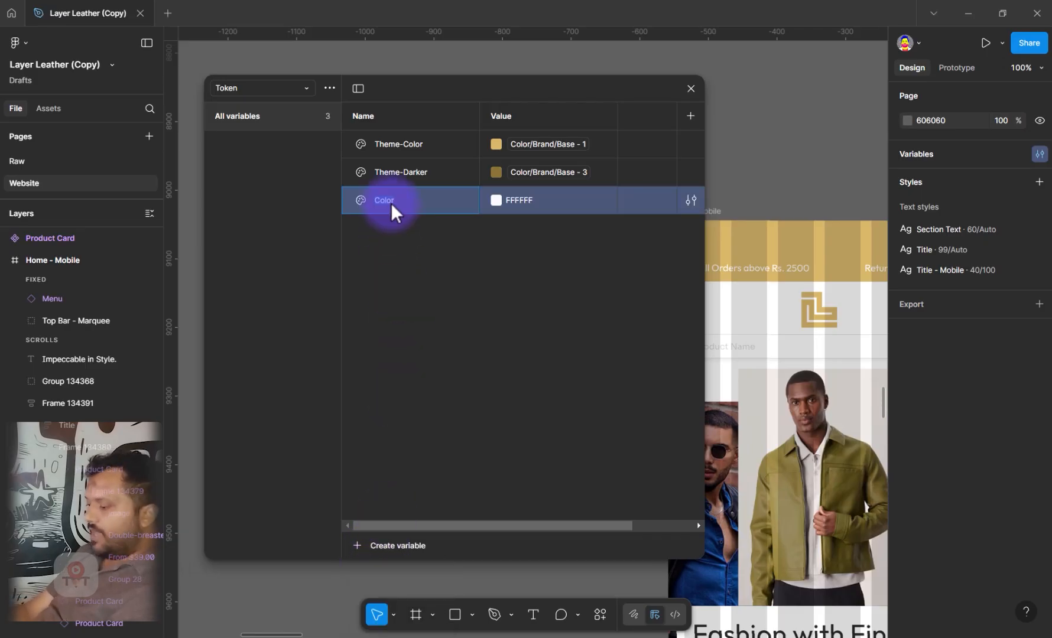
{"action": "type", "text": "Body "}
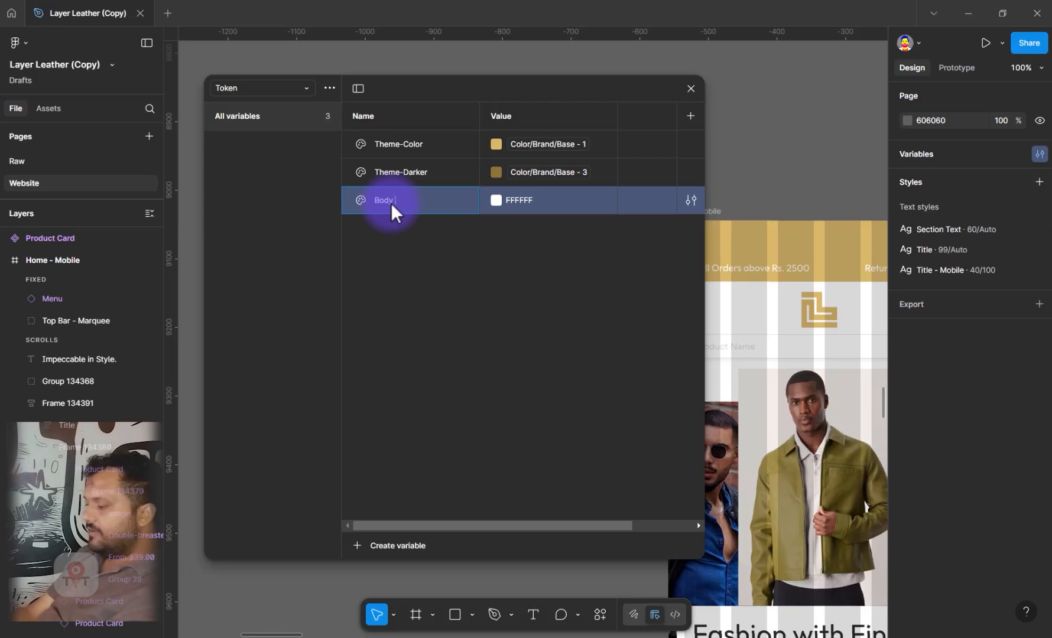
{"action": "type", "text": "Text"}
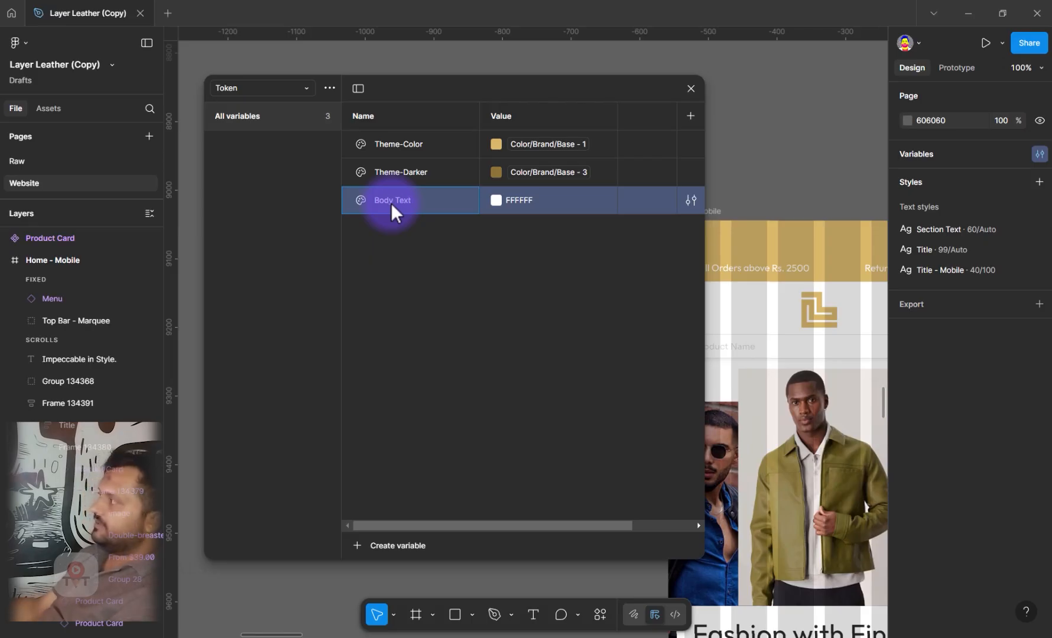
Link the Body Text variable's value to the Primitives color Color/Contrast/Black and close the variables window
{"action": "left_click", "coordinate": [571, 206]}
{"action": "left_click", "coordinate": [496, 200]}
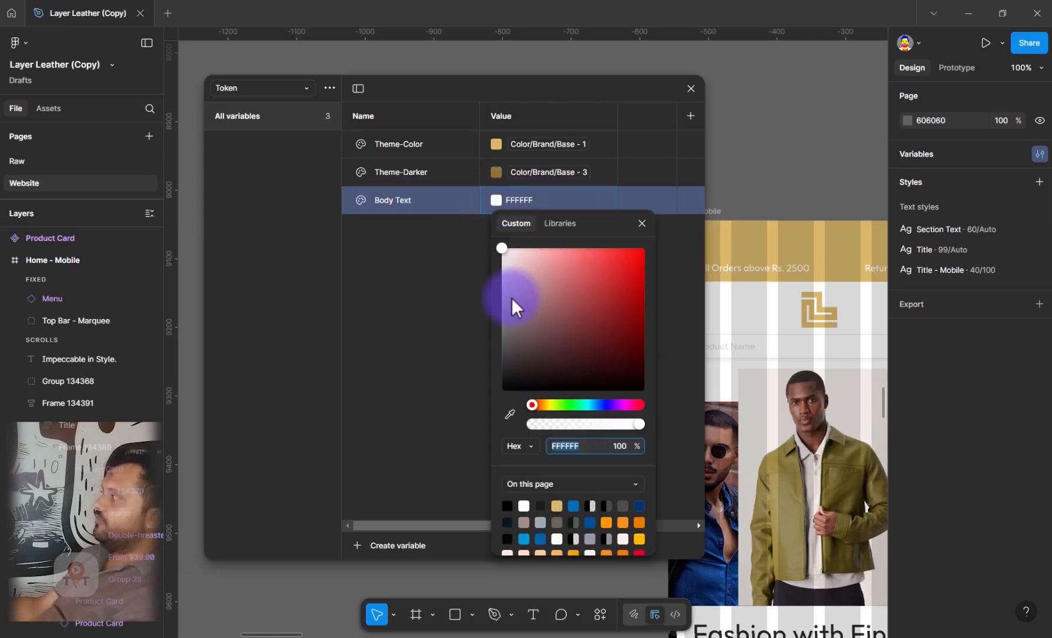
{"action": "left_click", "coordinate": [571, 222]}
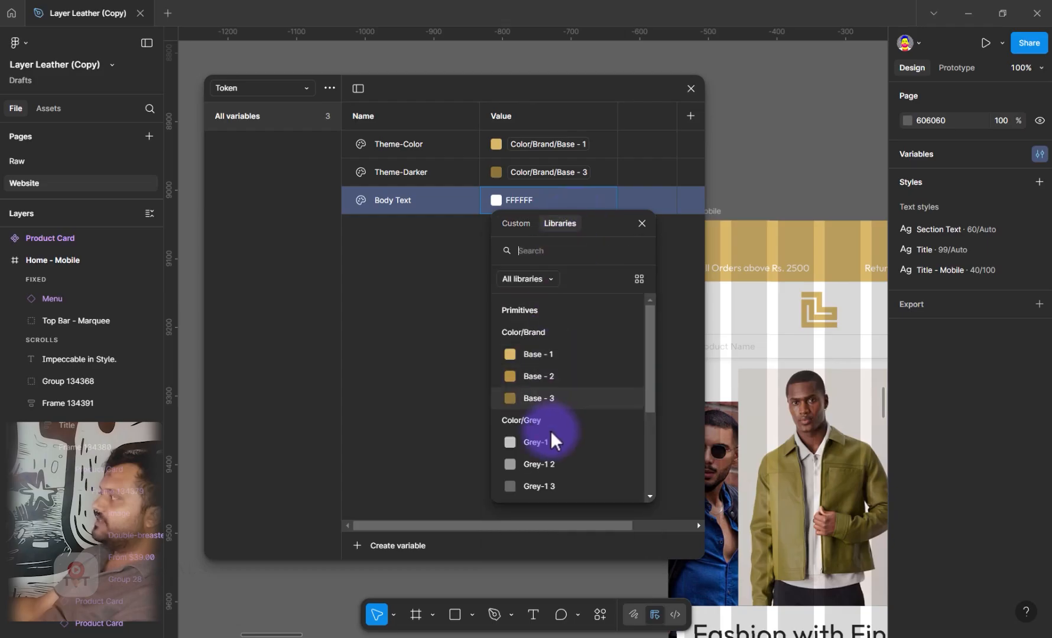
{"action": "scroll", "coordinate": [555, 470], "scroll_direction": "down", "scroll_amount": 5}
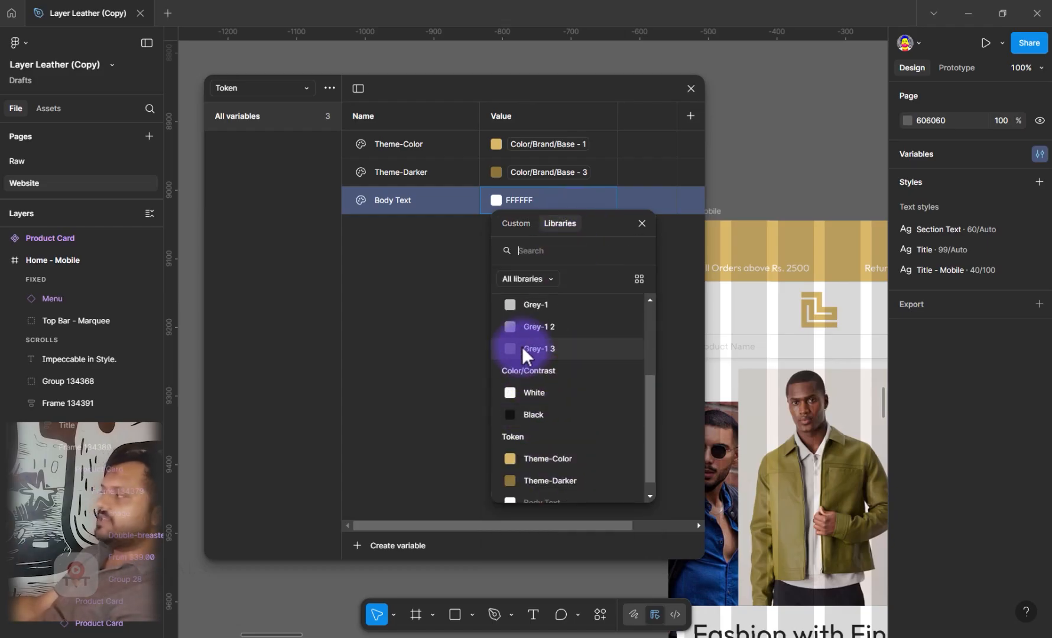
{"action": "left_click", "coordinate": [526, 414]}
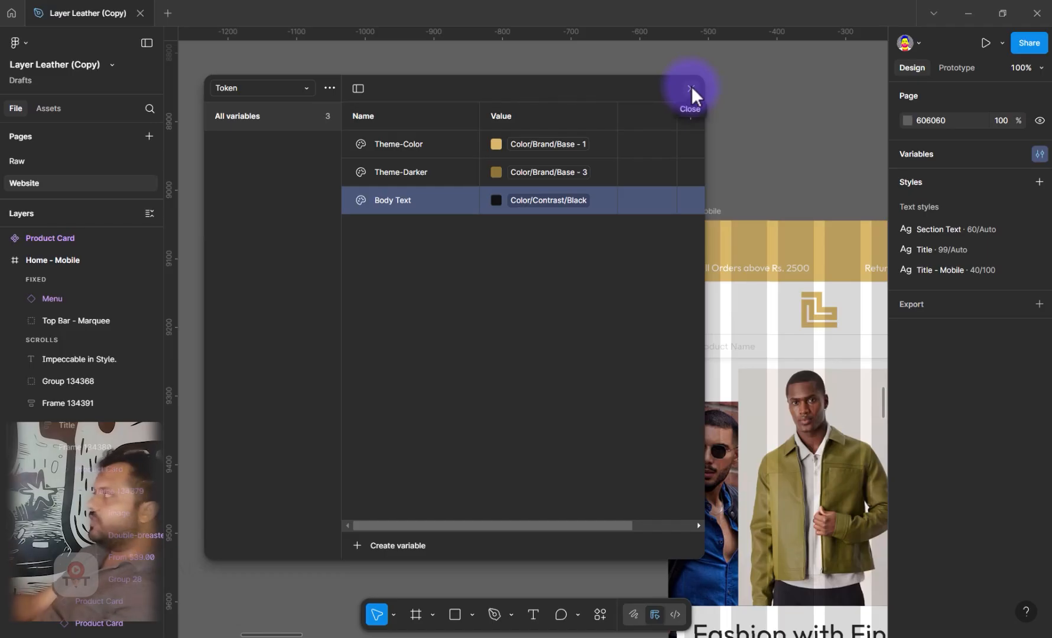
{"action": "left_click", "coordinate": [691, 88]}
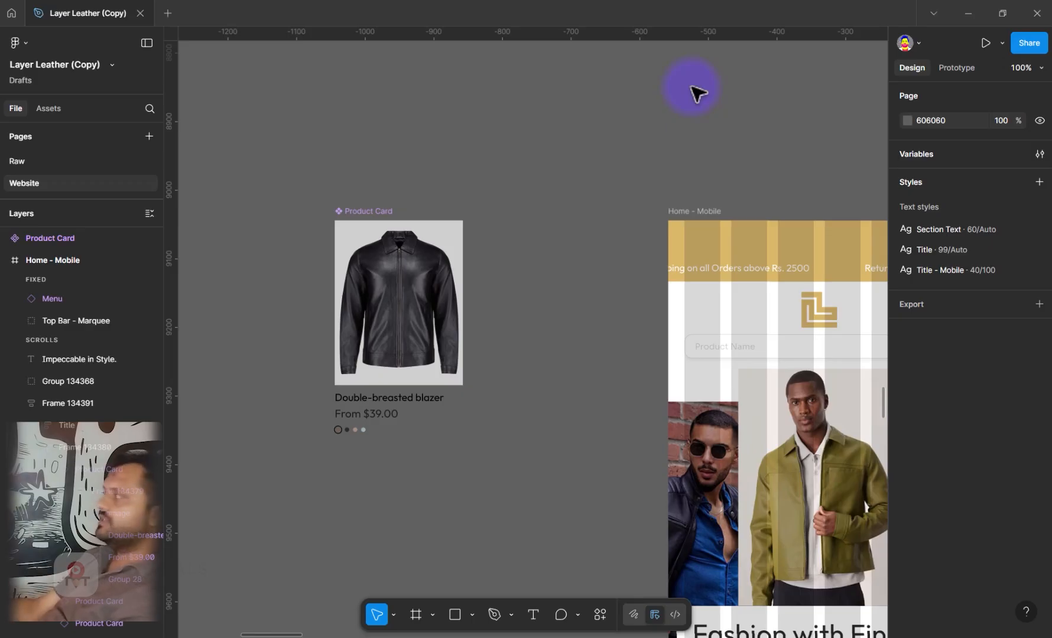
Select the Menu header instance at the top of the desktop Home page
{"action": "scroll", "coordinate": [615, 198], "scroll_direction": "down", "scroll_amount": 1}
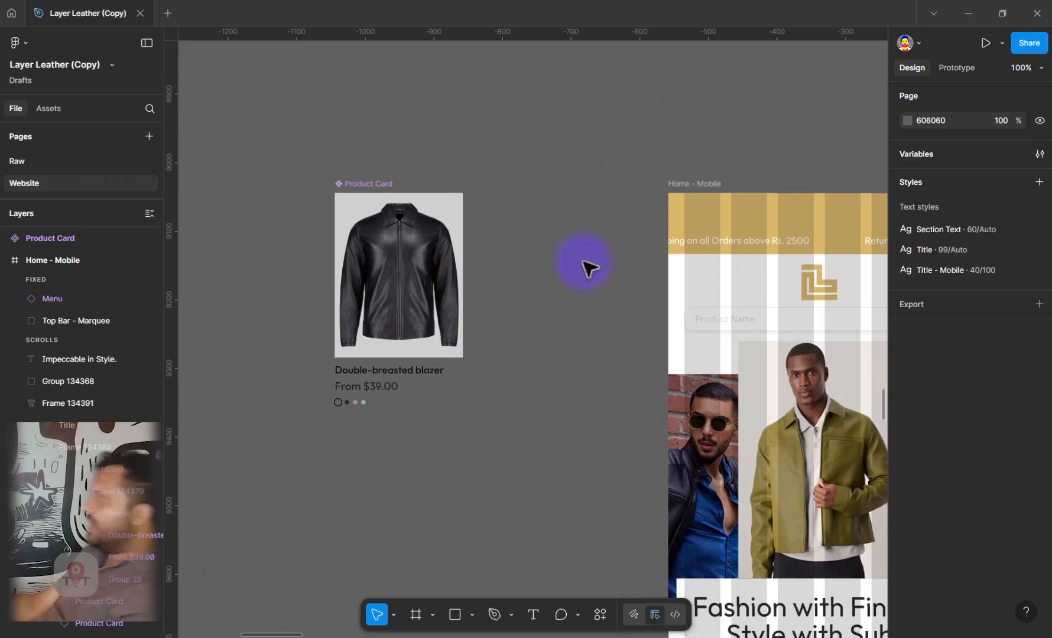
{"action": "scroll", "coordinate": [585, 266], "scroll_direction": "down", "scroll_amount": 2}
{"action": "scroll", "coordinate": [576, 277], "scroll_direction": "down", "scroll_amount": 1}
{"action": "left_click_drag", "start_coordinate": [577, 277], "coordinate": [357, 406]}
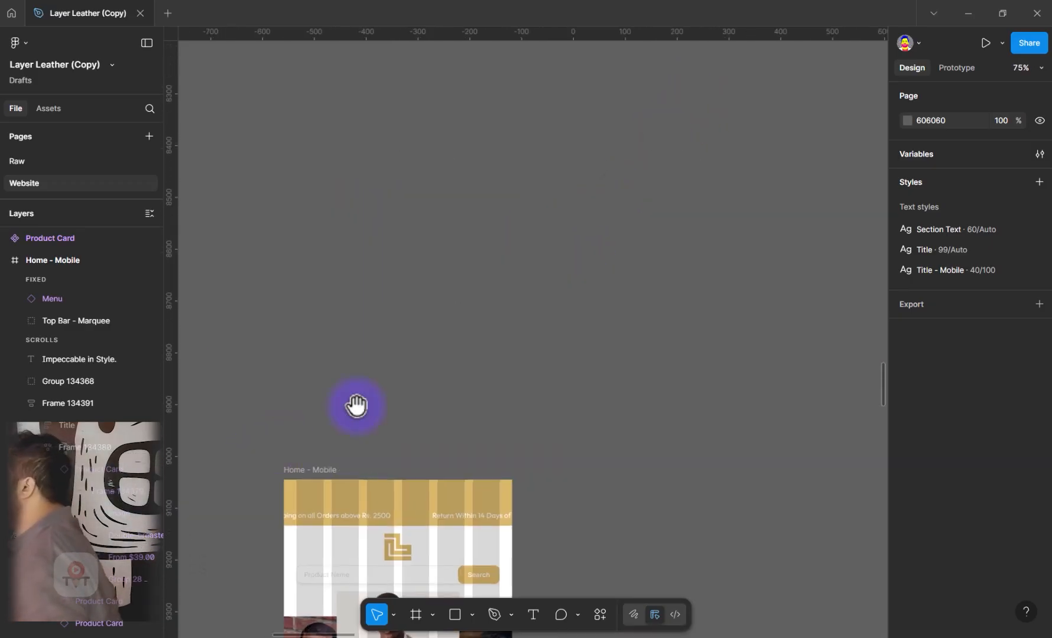
{"action": "scroll", "coordinate": [368, 420], "scroll_direction": "down", "scroll_amount": 7}
{"action": "scroll", "coordinate": [331, 443], "scroll_direction": "down", "scroll_amount": 4}
{"action": "scroll", "coordinate": [286, 539], "scroll_direction": "up", "scroll_amount": 6}
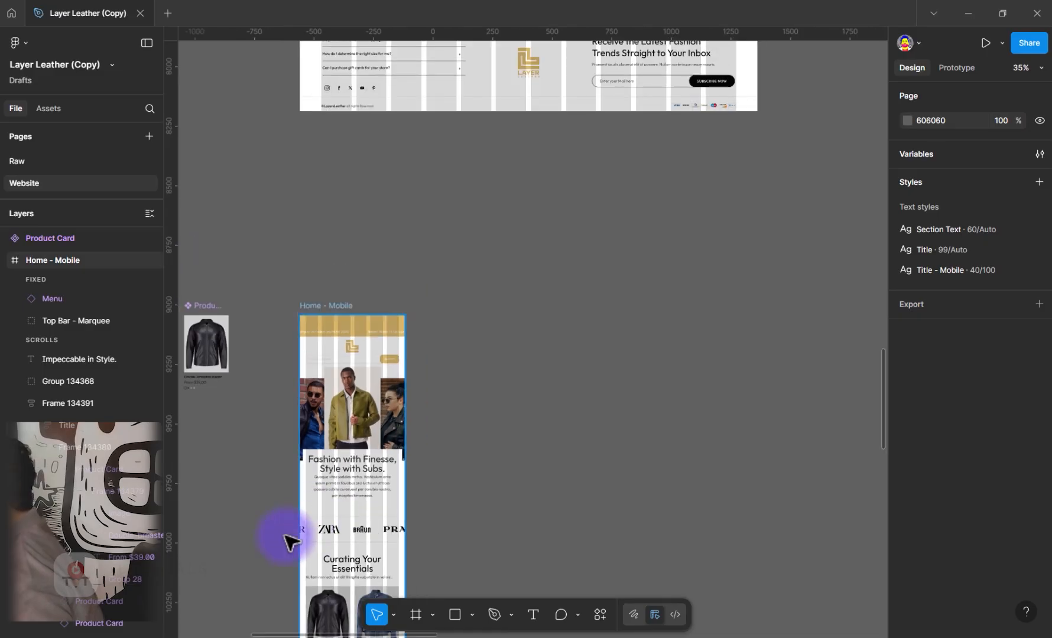
{"action": "scroll", "coordinate": [363, 450], "scroll_direction": "up", "scroll_amount": 20}
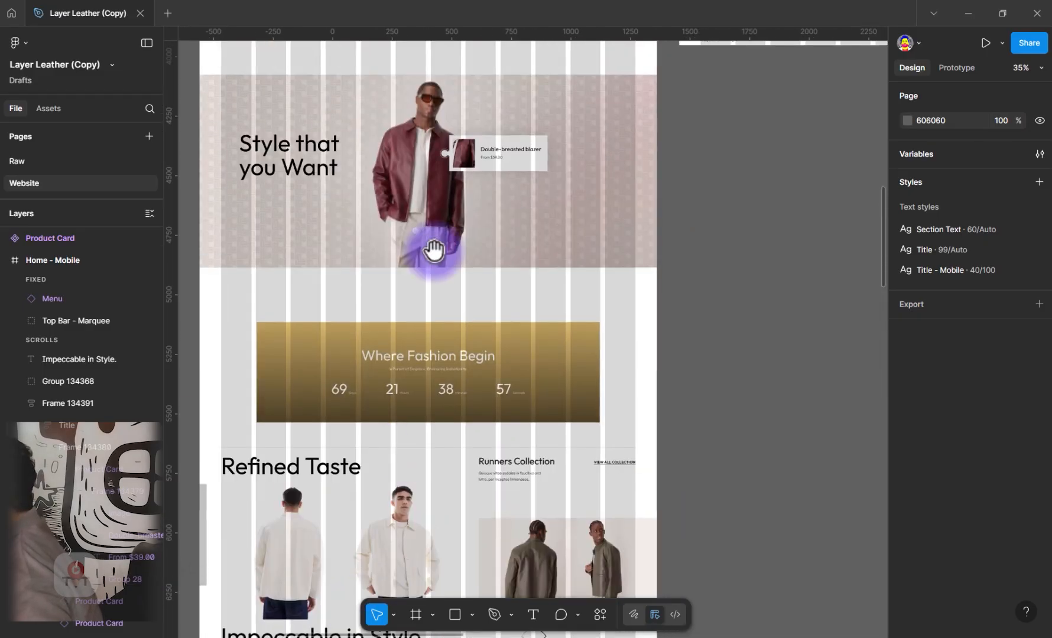
{"action": "scroll", "coordinate": [449, 405], "scroll_direction": "up", "scroll_amount": 4}
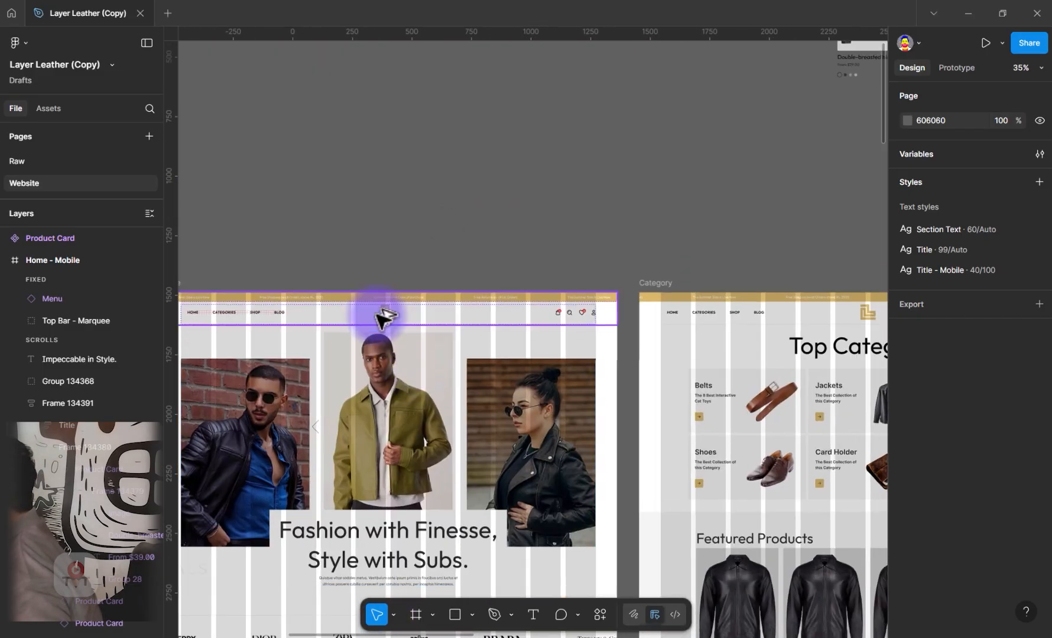
{"action": "scroll", "coordinate": [379, 316], "scroll_direction": "up", "scroll_amount": 1}
{"action": "scroll", "coordinate": [381, 357], "scroll_direction": "up", "scroll_amount": 1}
{"action": "scroll", "coordinate": [381, 358], "scroll_direction": "up", "scroll_amount": 8}
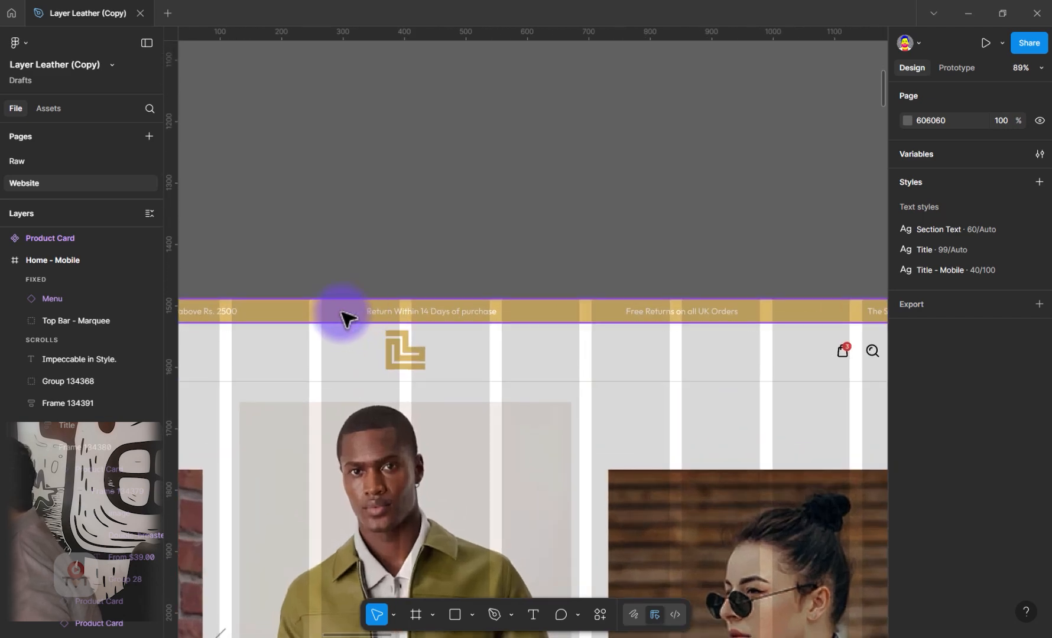
{"action": "left_click", "coordinate": [348, 319]}
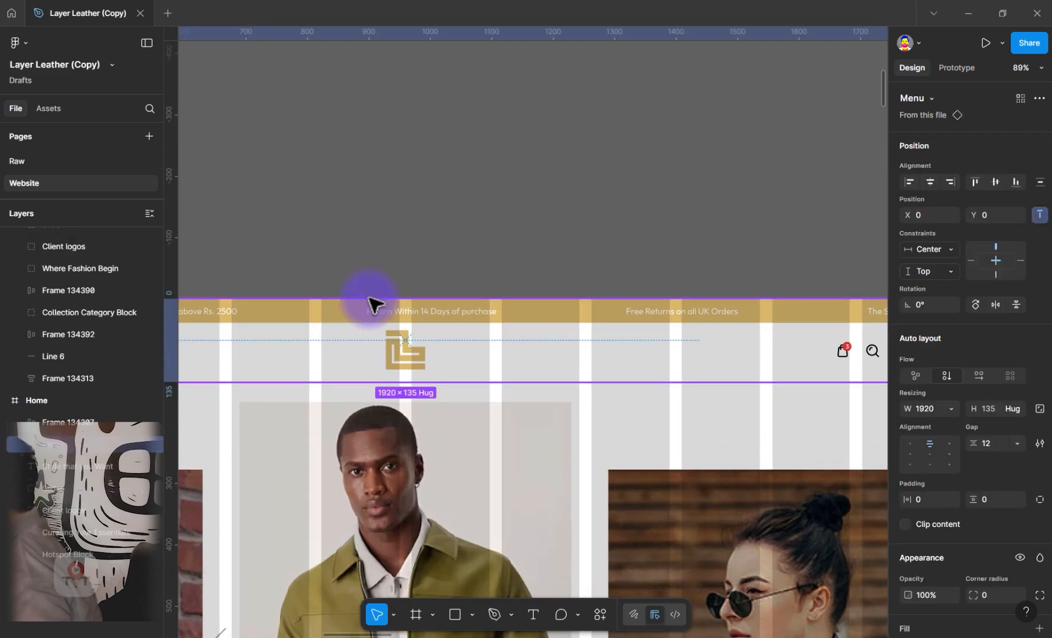
Link the Menu instance's D9B86B selection color to the Theme-Color variable from the Token collection
{"action": "scroll", "coordinate": [1012, 503], "scroll_direction": "down", "scroll_amount": 5}
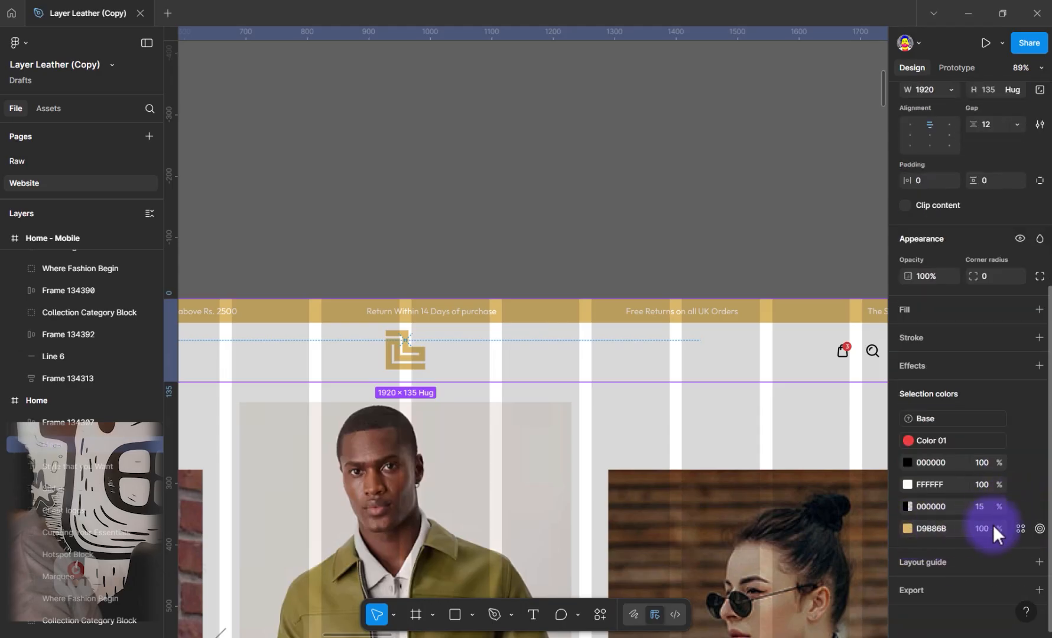
{"action": "left_click", "coordinate": [1019, 529]}
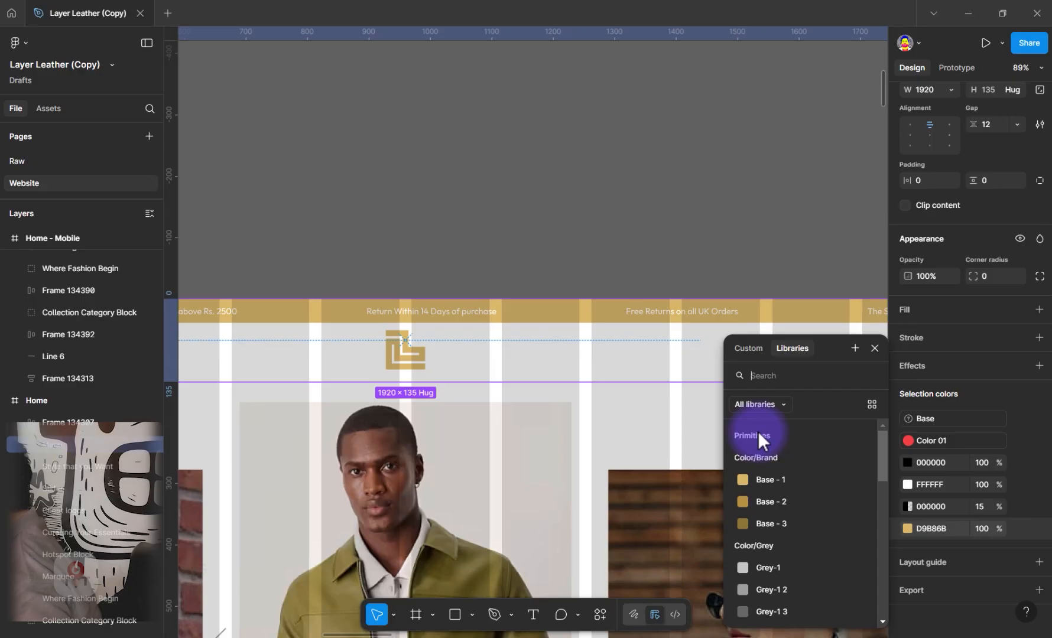
{"action": "left_click", "coordinate": [780, 405]}
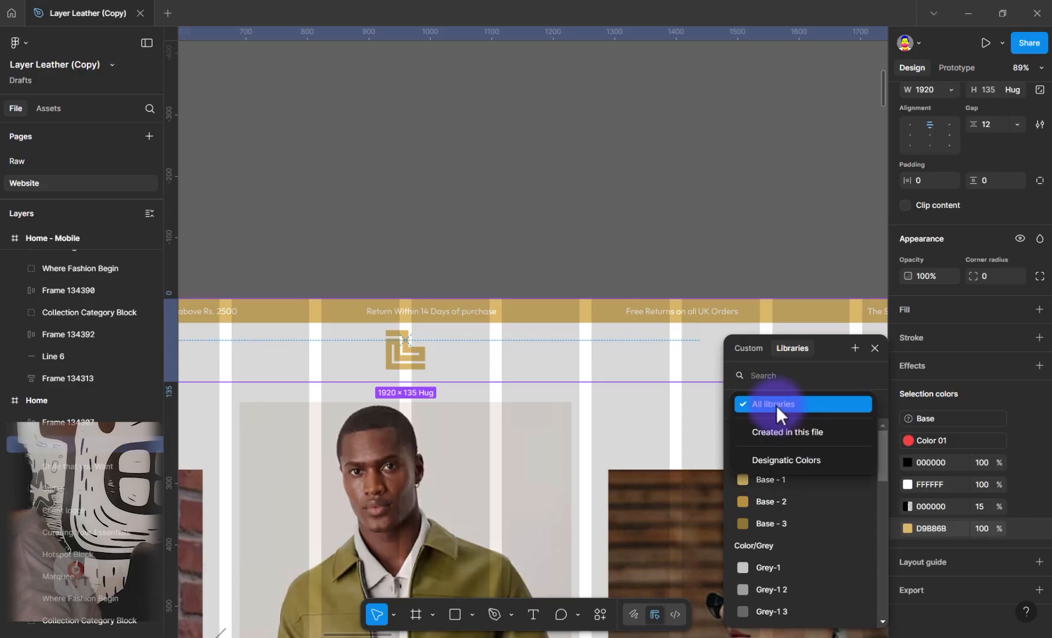
{"action": "left_click", "coordinate": [845, 404]}
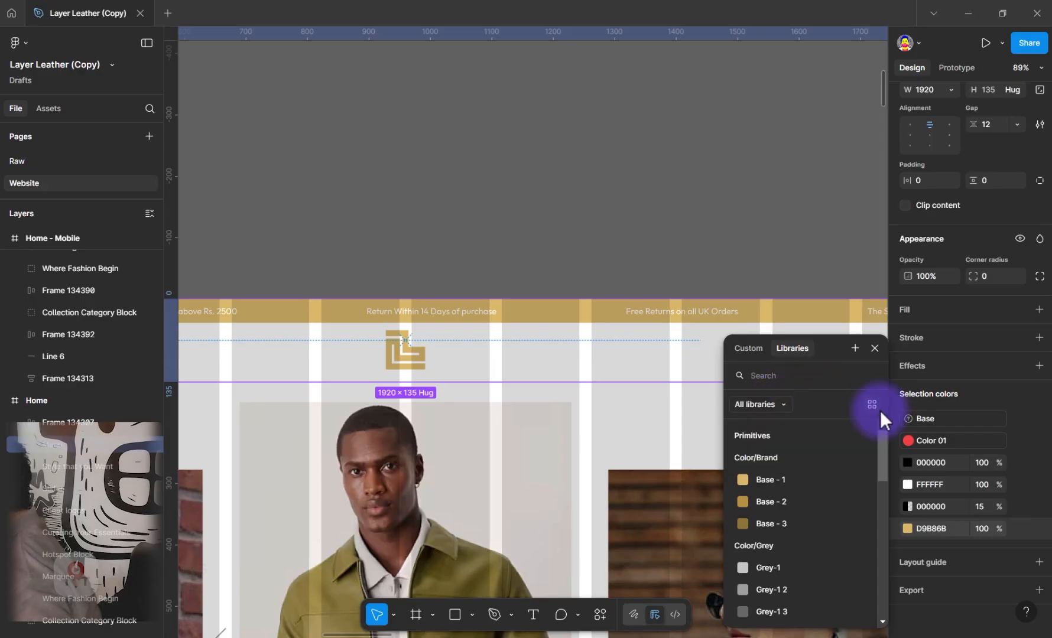
{"action": "left_click_drag", "start_coordinate": [886, 442], "coordinate": [883, 504]}
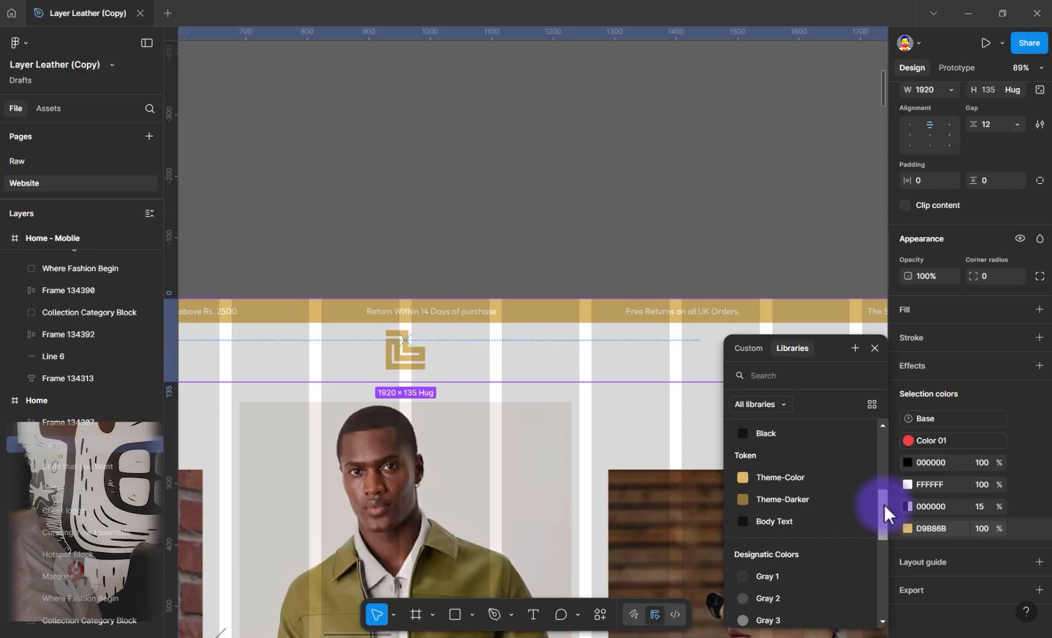
{"action": "left_click", "coordinate": [783, 473]}
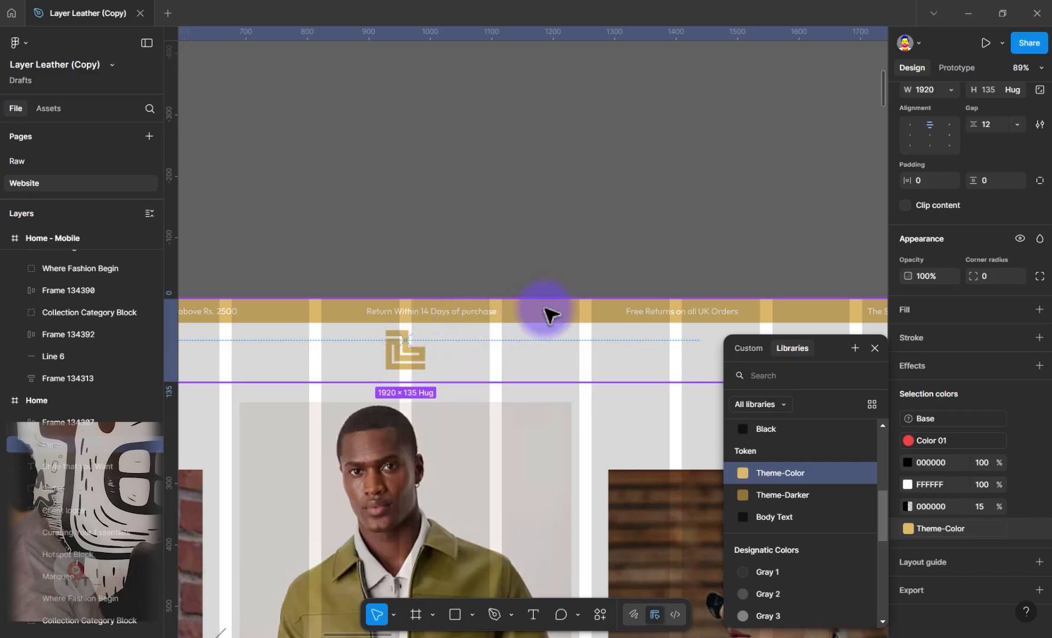
{"action": "left_click", "coordinate": [543, 339]}
Select the Menu header instance on the desktop Home page and go to its main component
{"action": "scroll", "coordinate": [543, 339], "scroll_direction": "down", "scroll_amount": 1}
{"action": "scroll", "coordinate": [543, 338], "scroll_direction": "down", "scroll_amount": 3}
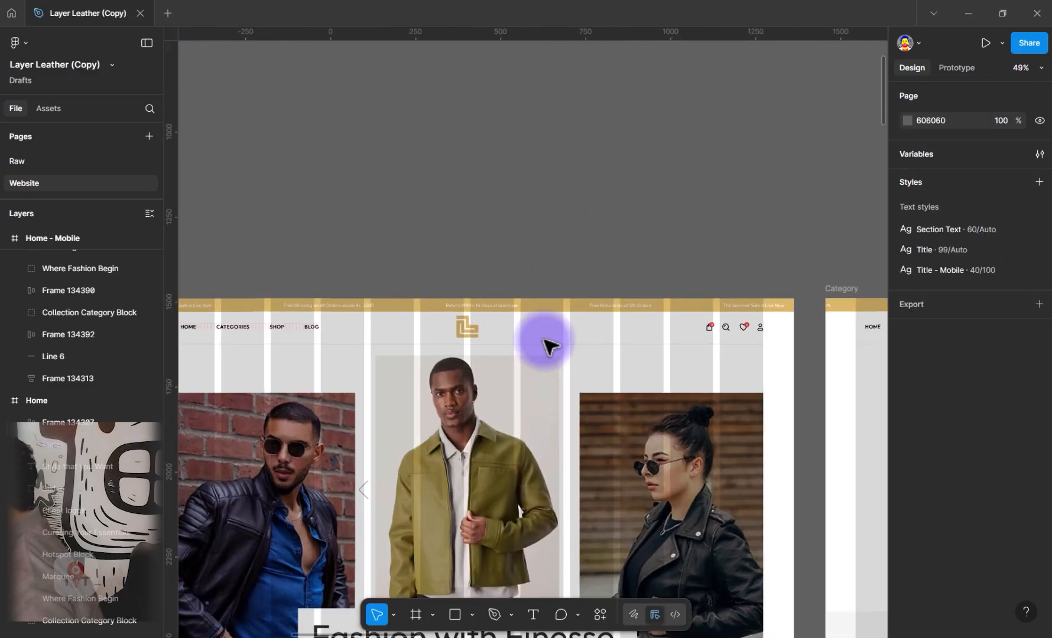
{"action": "left_click_drag", "start_coordinate": [405, 484], "coordinate": [459, 96]}
{"action": "scroll", "coordinate": [470, 502], "scroll_direction": "up", "scroll_amount": 10}
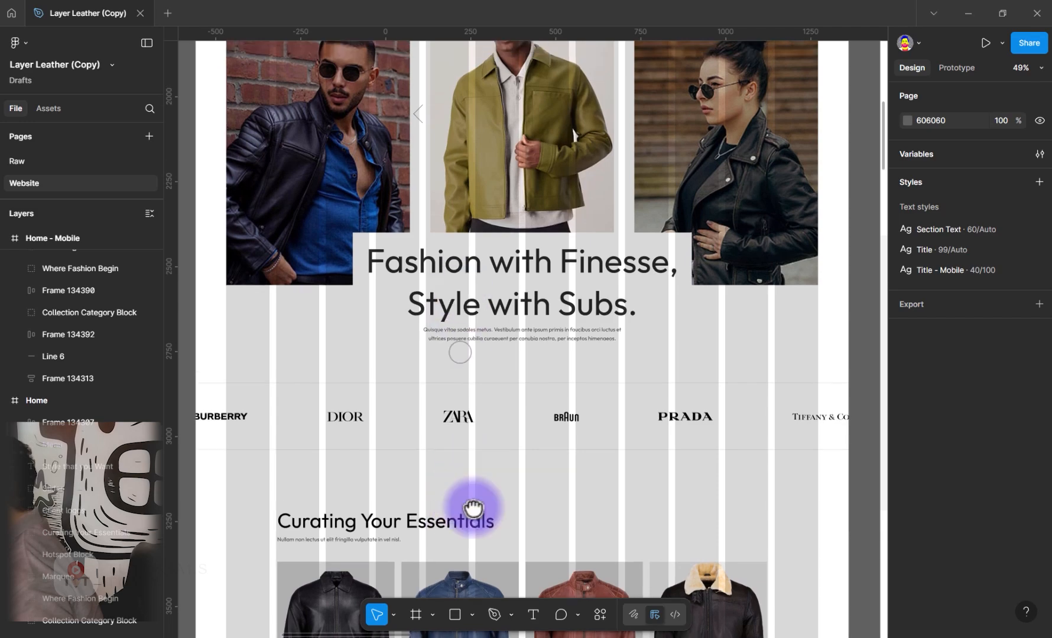
{"action": "scroll", "coordinate": [319, 315], "scroll_direction": "up", "scroll_amount": 2}
{"action": "scroll", "coordinate": [327, 319], "scroll_direction": "up", "scroll_amount": 4}
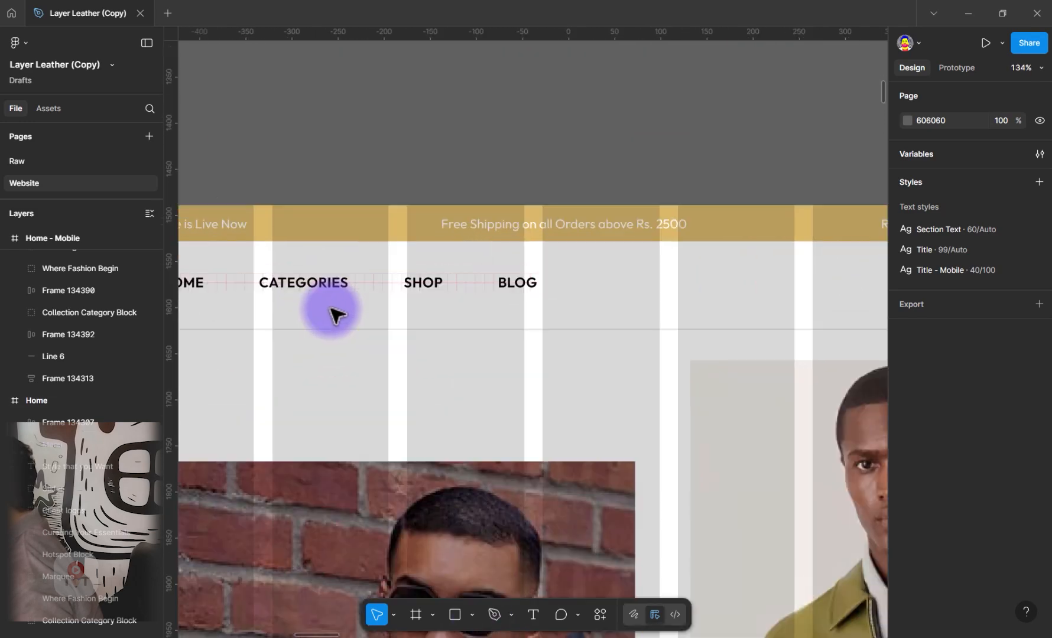
{"action": "left_click", "coordinate": [333, 290]}
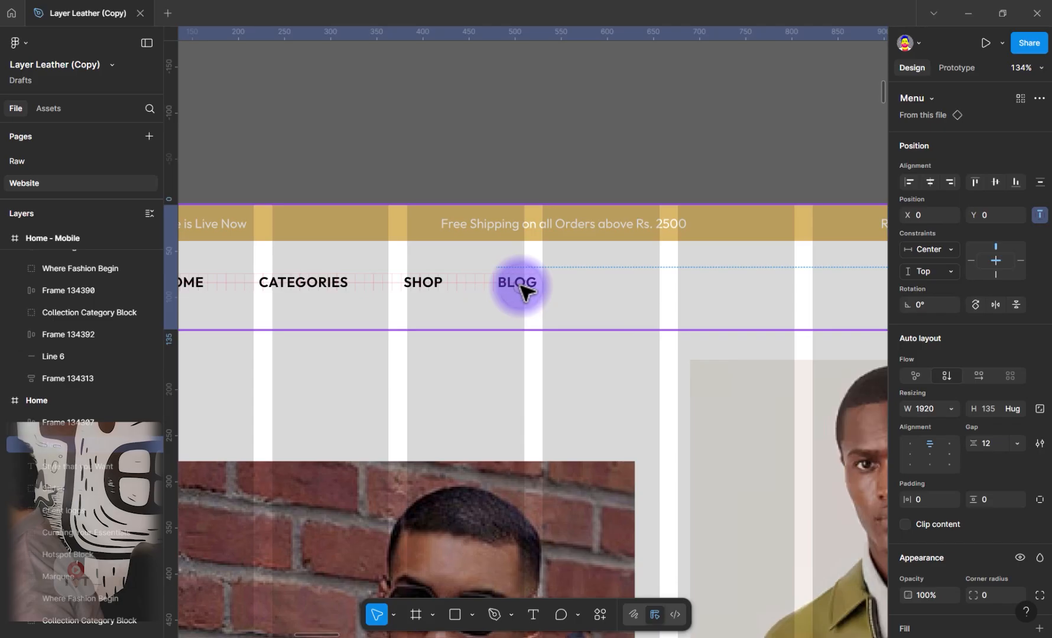
{"action": "left_click", "coordinate": [956, 116]}
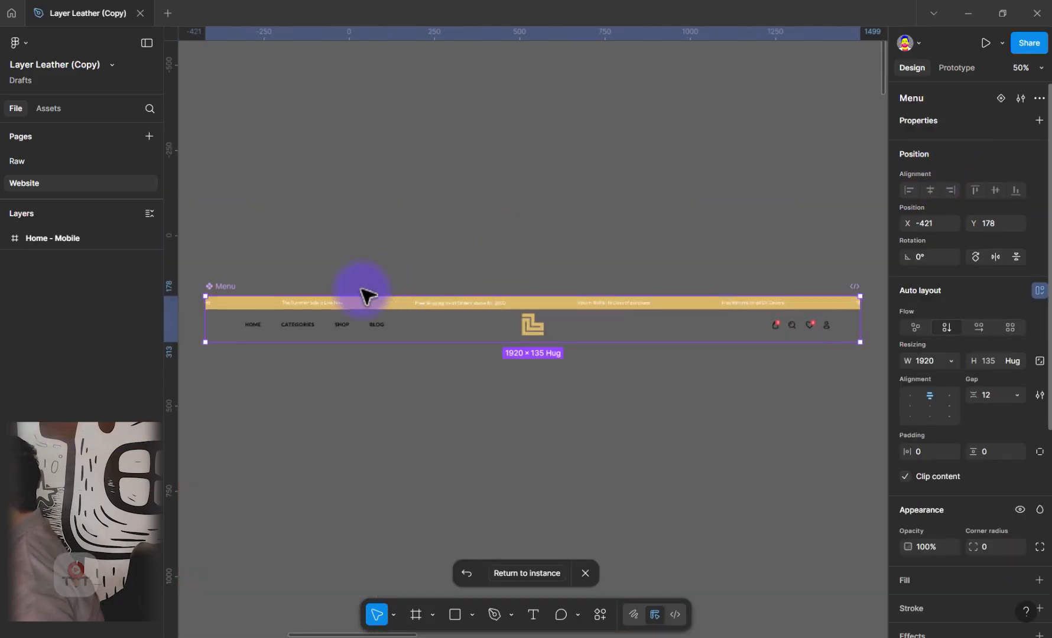
In the main Menu component's header, link the 000000 color of the navigation links and icons group to the Body Text token
{"action": "double_click", "coordinate": [264, 334]}
{"action": "scroll", "coordinate": [260, 335], "scroll_direction": "up", "scroll_amount": 1}
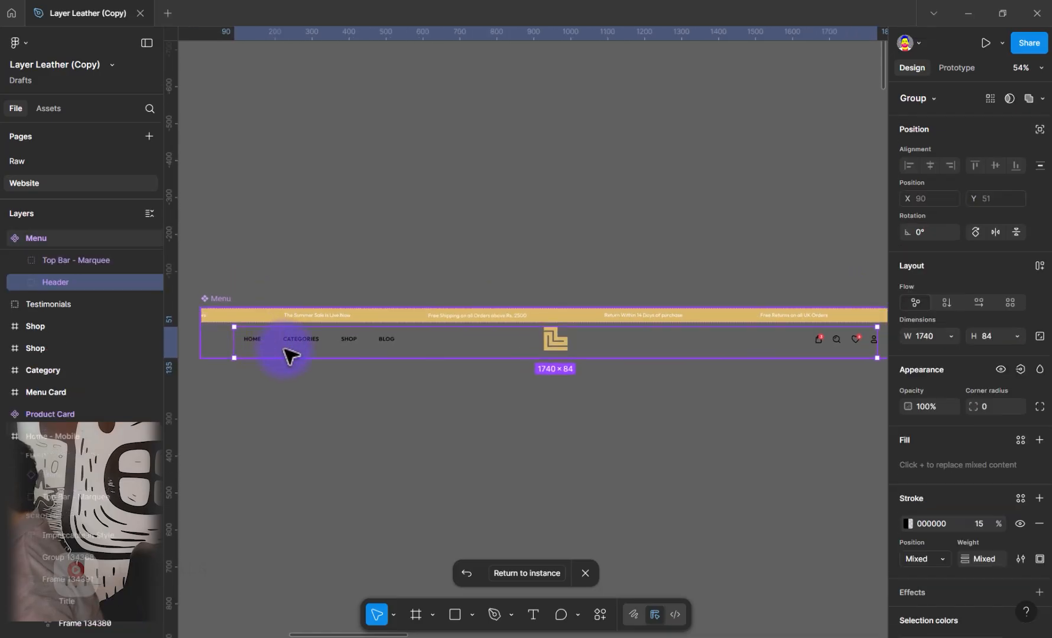
{"action": "mouse_move", "coordinate": [286, 350]}
{"action": "left_mouse_down"}
{"action": "mouse_move", "coordinate": [313, 365]}
{"action": "mouse_move", "coordinate": [293, 367]}
{"action": "left_mouse_up"}
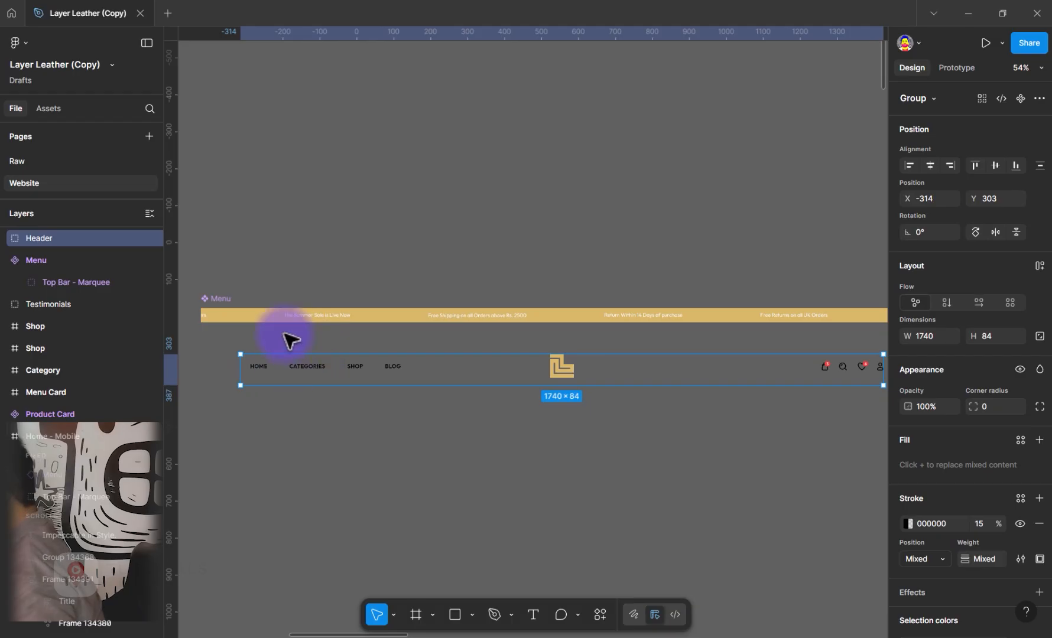
{"action": "key", "text": "ctrl+z"}
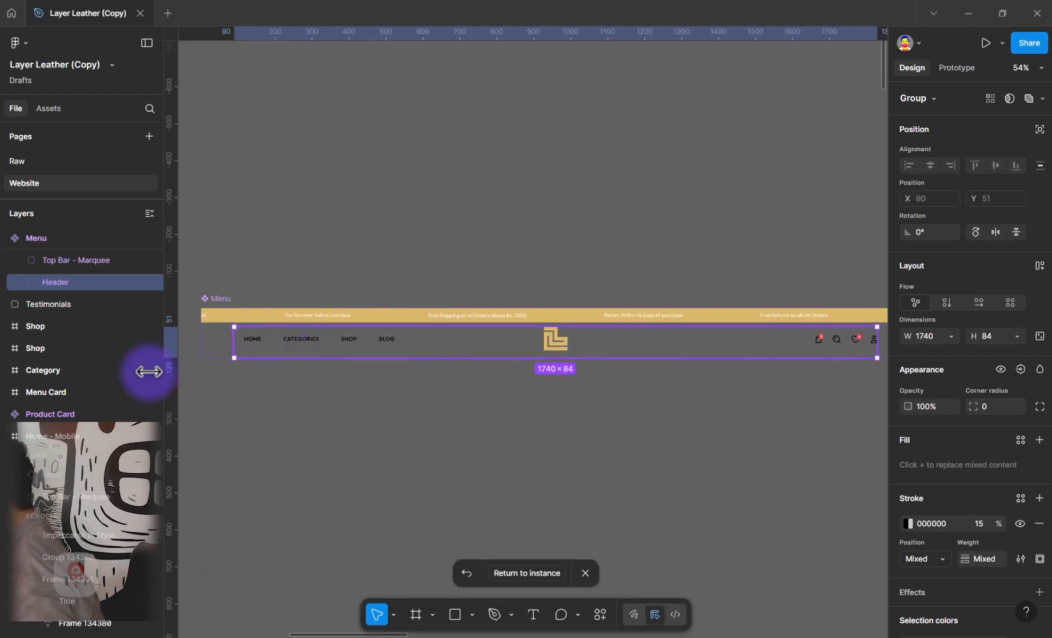
{"action": "double_click", "coordinate": [254, 347]}
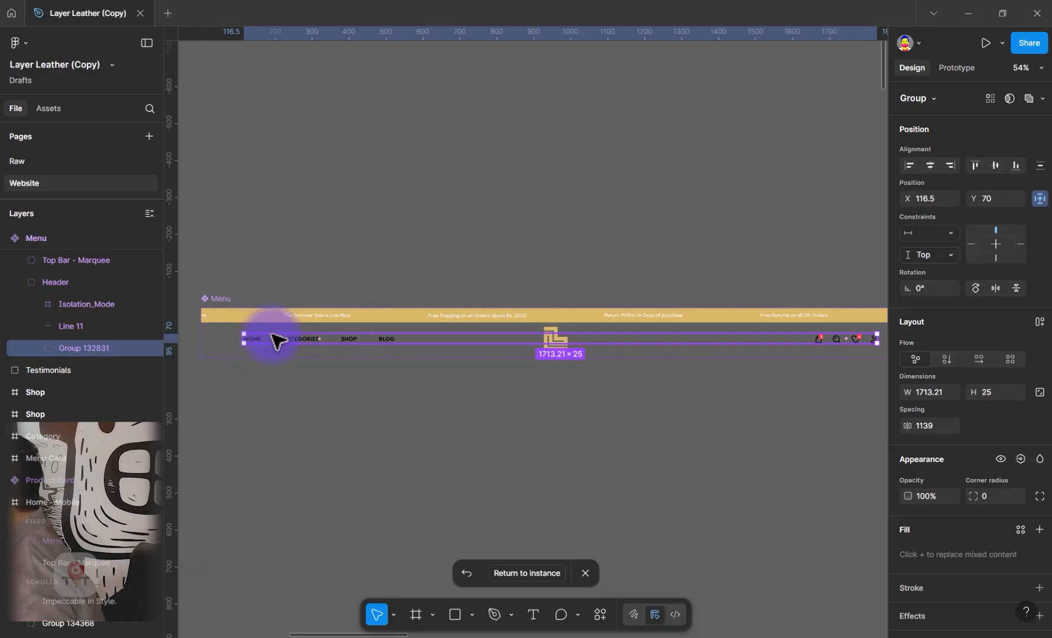
{"action": "scroll", "coordinate": [997, 480], "scroll_direction": "down", "scroll_amount": 5}
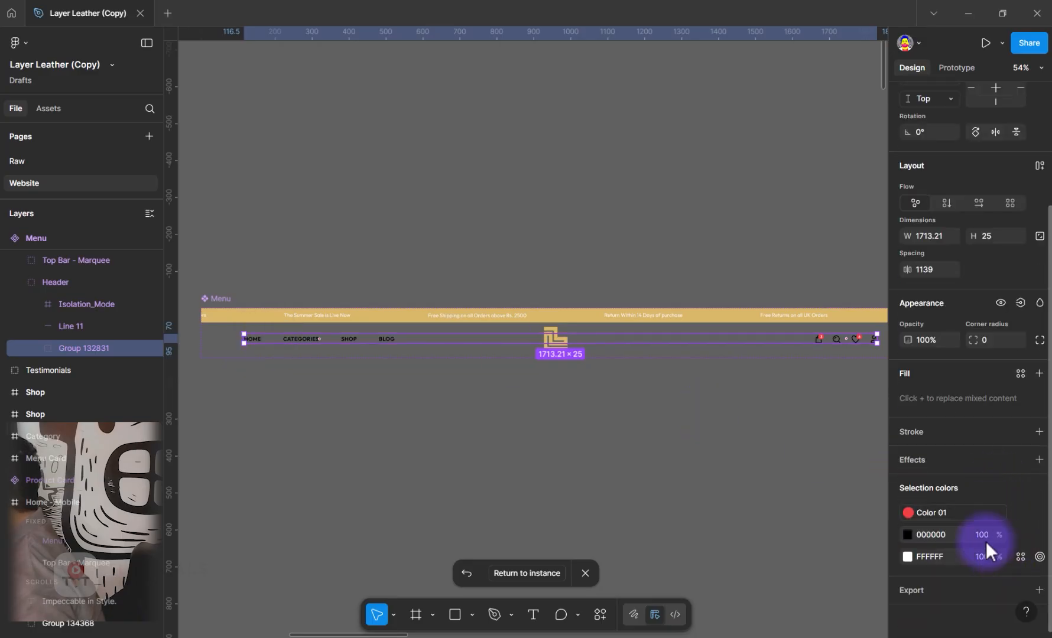
{"action": "left_click", "coordinate": [1020, 535]}
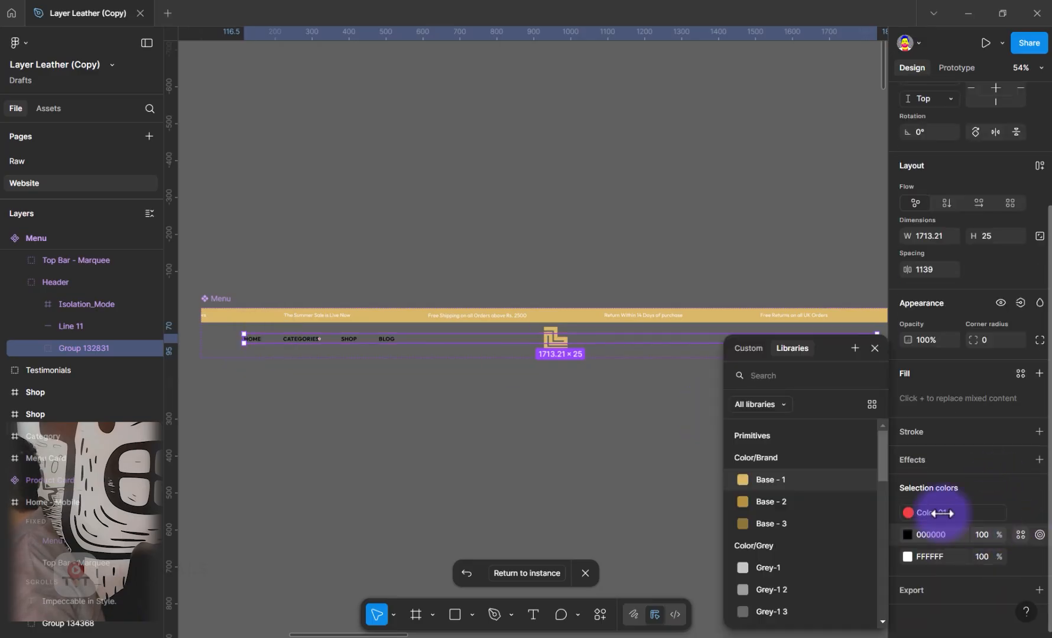
{"action": "scroll", "coordinate": [846, 557], "scroll_direction": "down", "scroll_amount": 5}
{"action": "scroll", "coordinate": [846, 557], "scroll_direction": "up", "scroll_amount": 2}
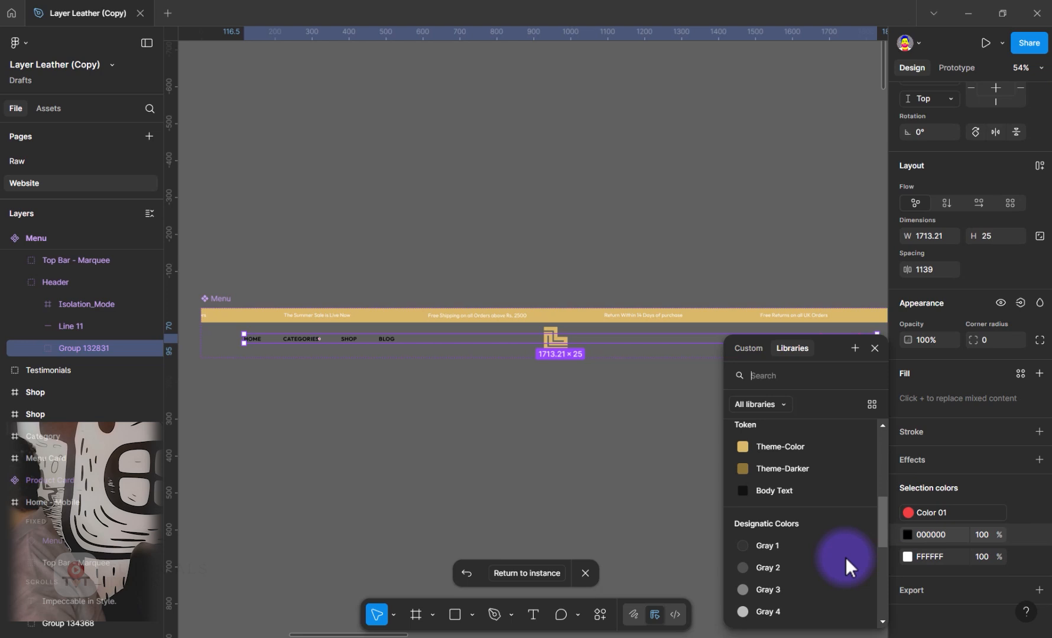
{"action": "left_click", "coordinate": [788, 489]}
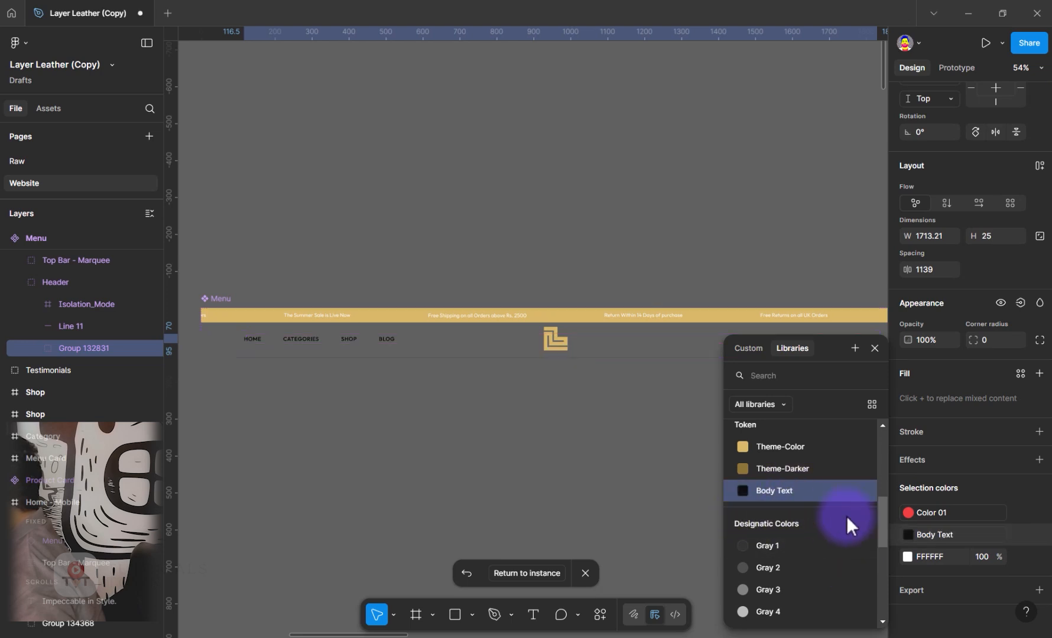
{"action": "left_click", "coordinate": [553, 469]}
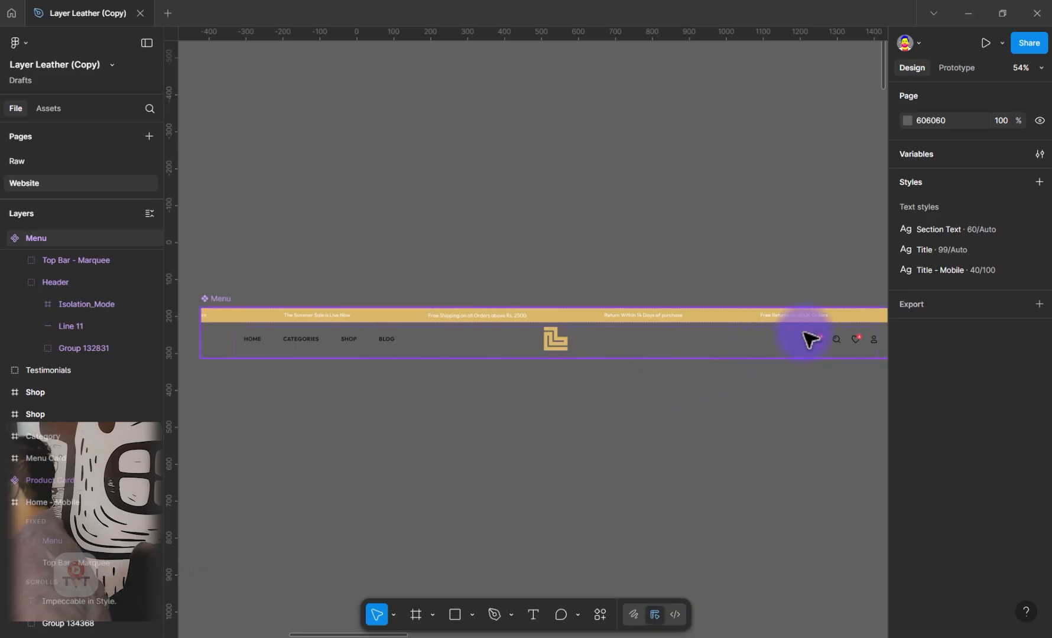
Link the fill of both count badges, on the bag and heart icons, to the Theme-Darker token
{"action": "scroll", "coordinate": [835, 343], "scroll_direction": "up", "scroll_amount": 5}
{"action": "scroll", "coordinate": [838, 349], "scroll_direction": "up", "scroll_amount": 10}
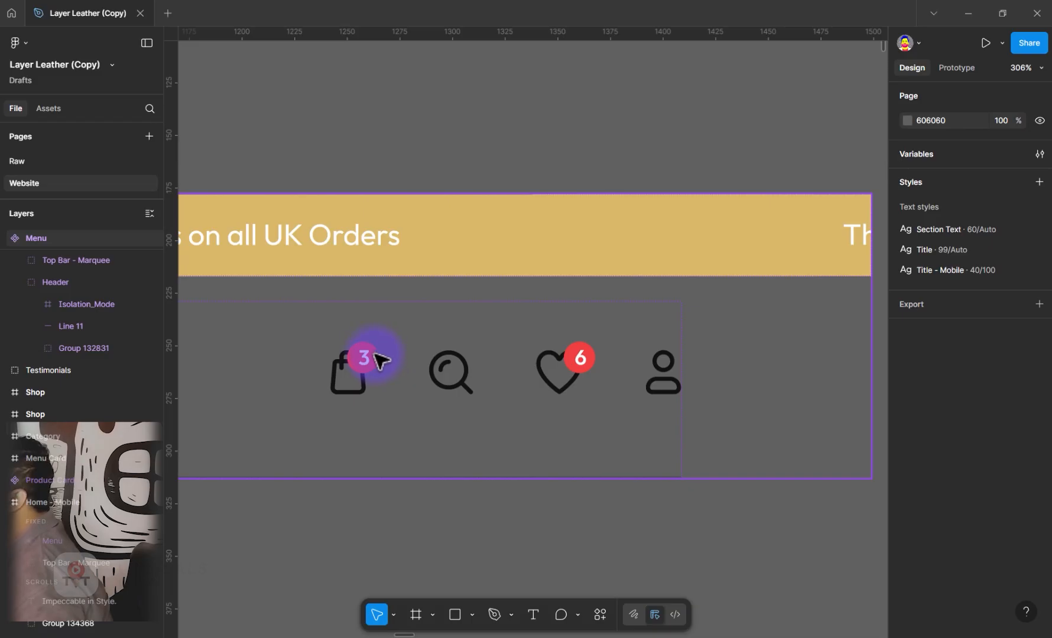
{"action": "left_click", "coordinate": [576, 366], "text": "shift"}
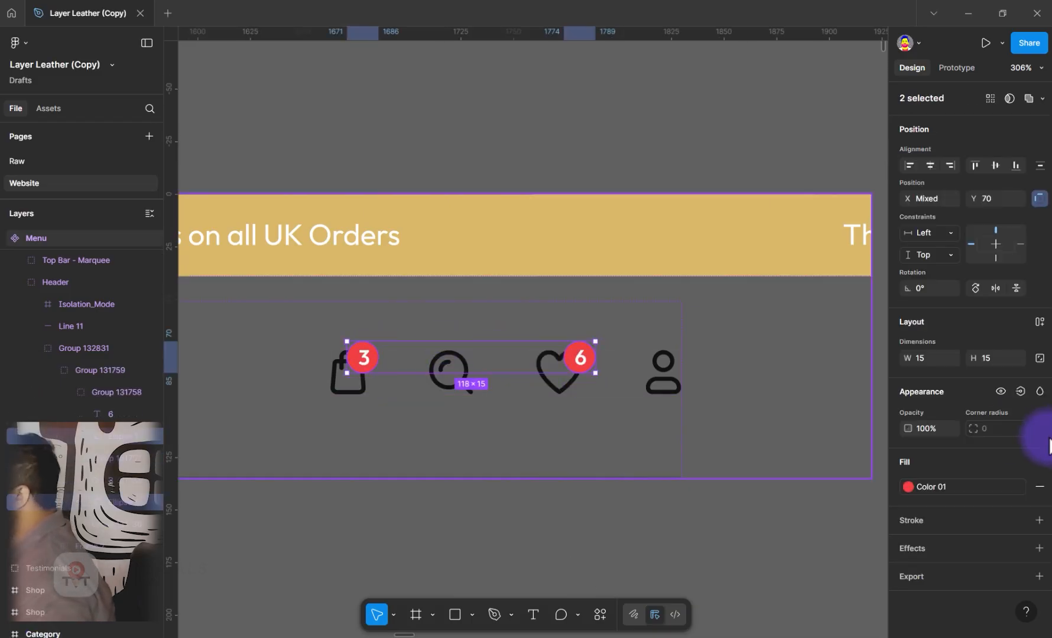
{"action": "left_click", "coordinate": [976, 486]}
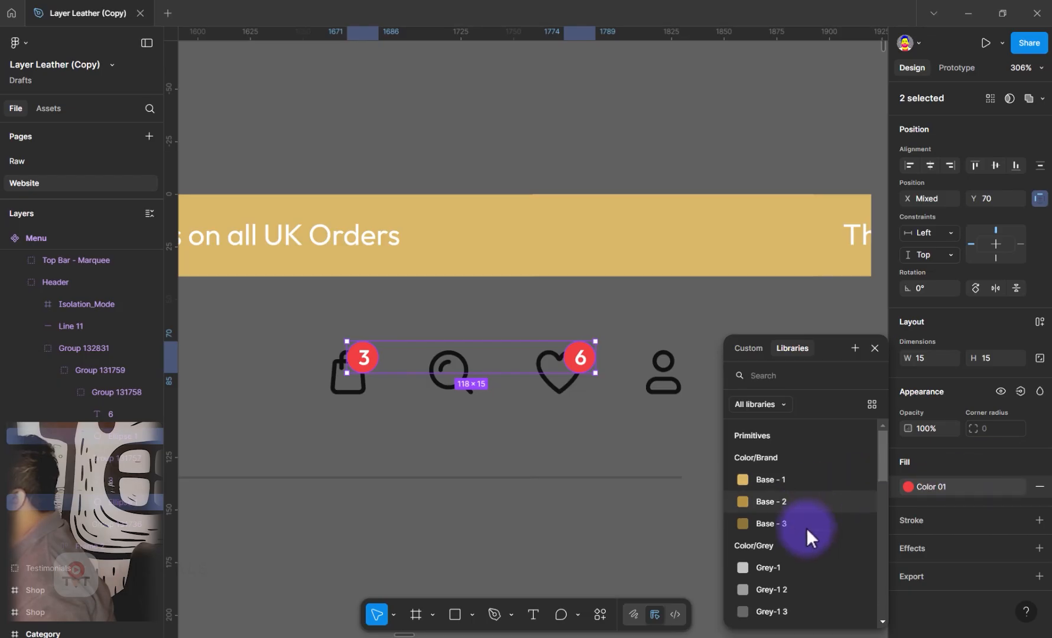
{"action": "scroll", "coordinate": [806, 532], "scroll_direction": "down", "scroll_amount": 5}
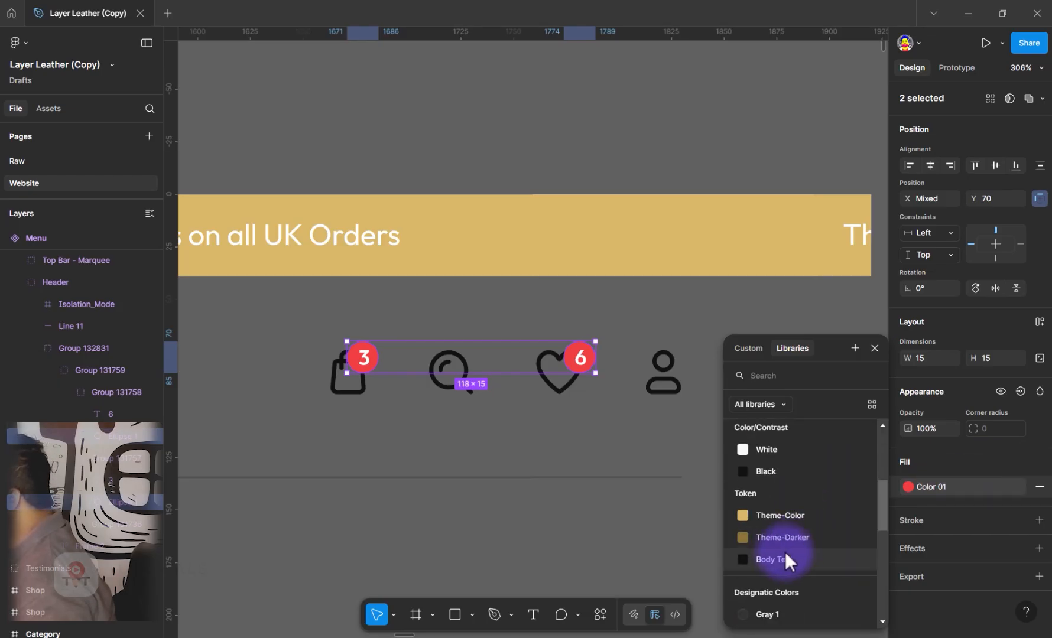
{"action": "left_click", "coordinate": [783, 536]}
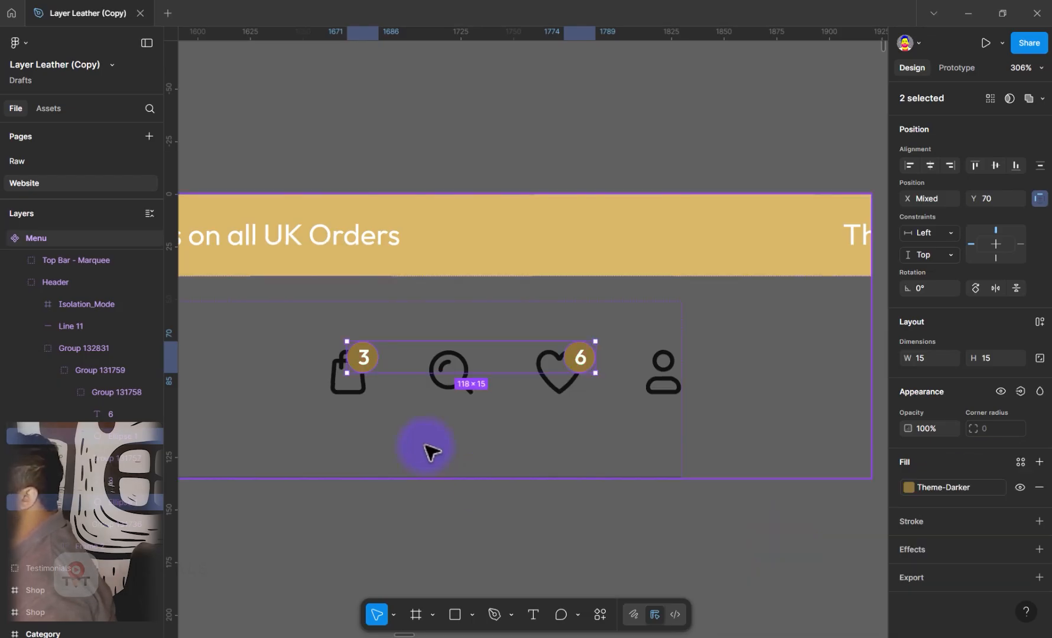
{"action": "left_click", "coordinate": [453, 423]}
Examine the Home page header's navigation links, logo and icon badges for the token colors applied in the main component
{"action": "scroll", "coordinate": [453, 422], "scroll_direction": "down", "scroll_amount": 1}
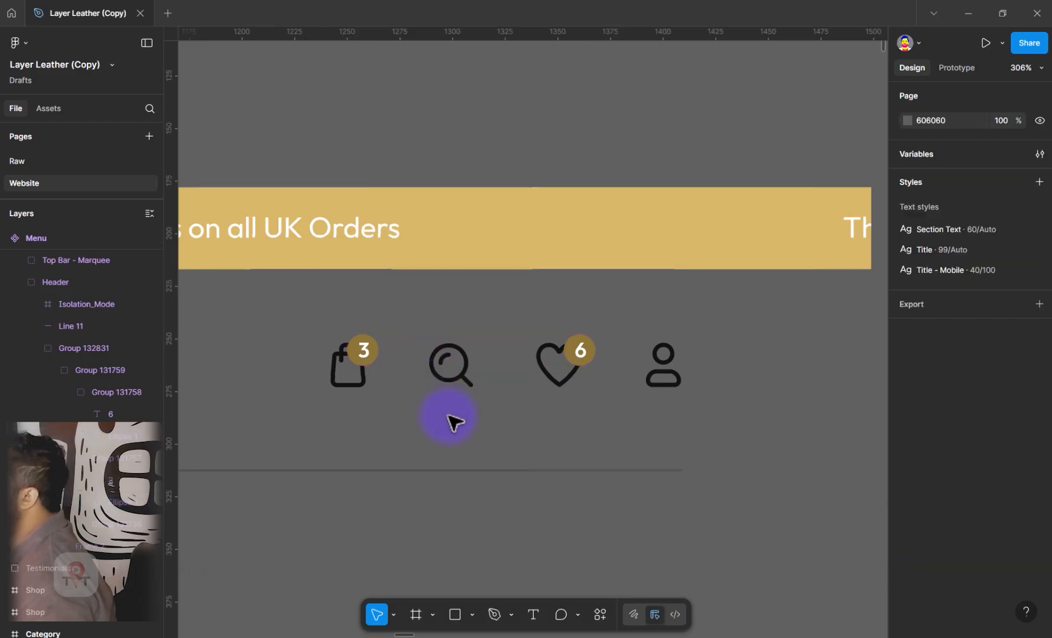
{"action": "left_click", "coordinate": [82, 238]}
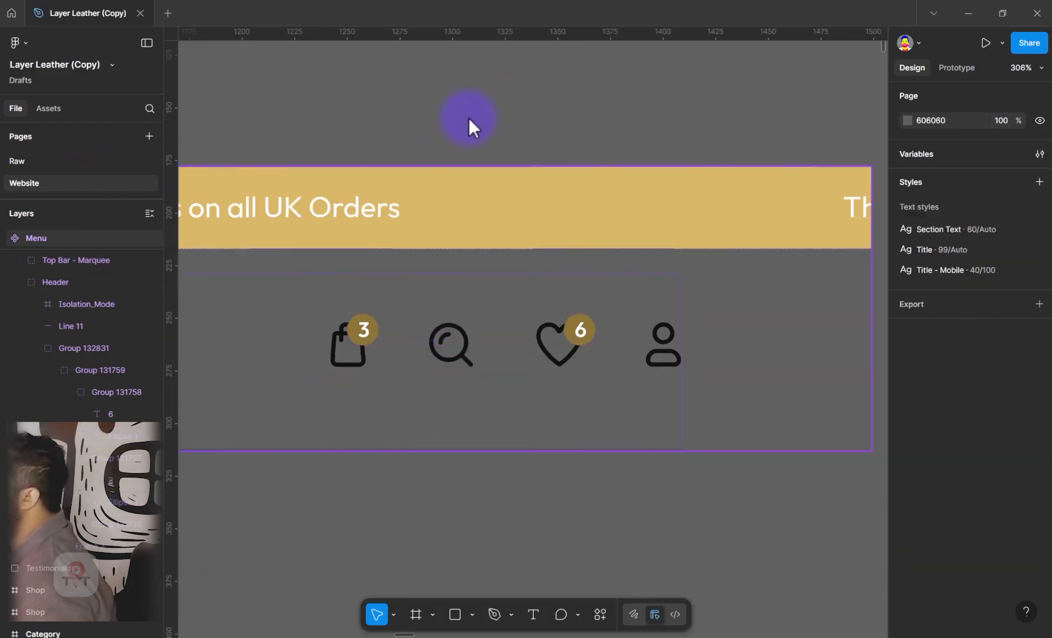
{"action": "scroll", "coordinate": [494, 482], "scroll_direction": "down", "scroll_amount": 1}
{"action": "scroll", "coordinate": [493, 481], "scroll_direction": "down", "scroll_amount": 10}
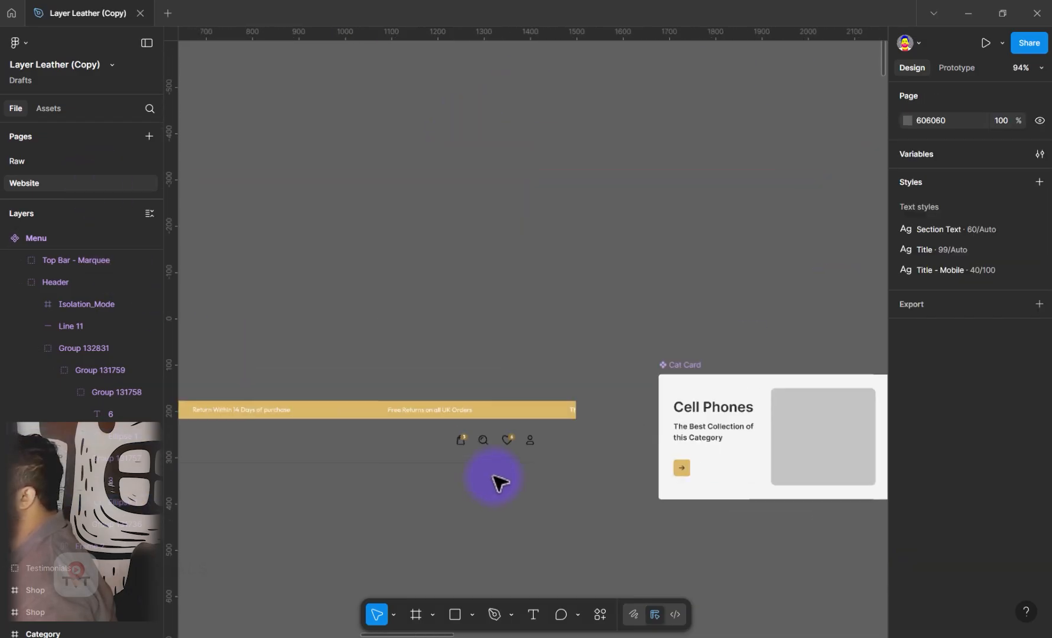
{"action": "scroll", "coordinate": [495, 481], "scroll_direction": "down", "scroll_amount": 3}
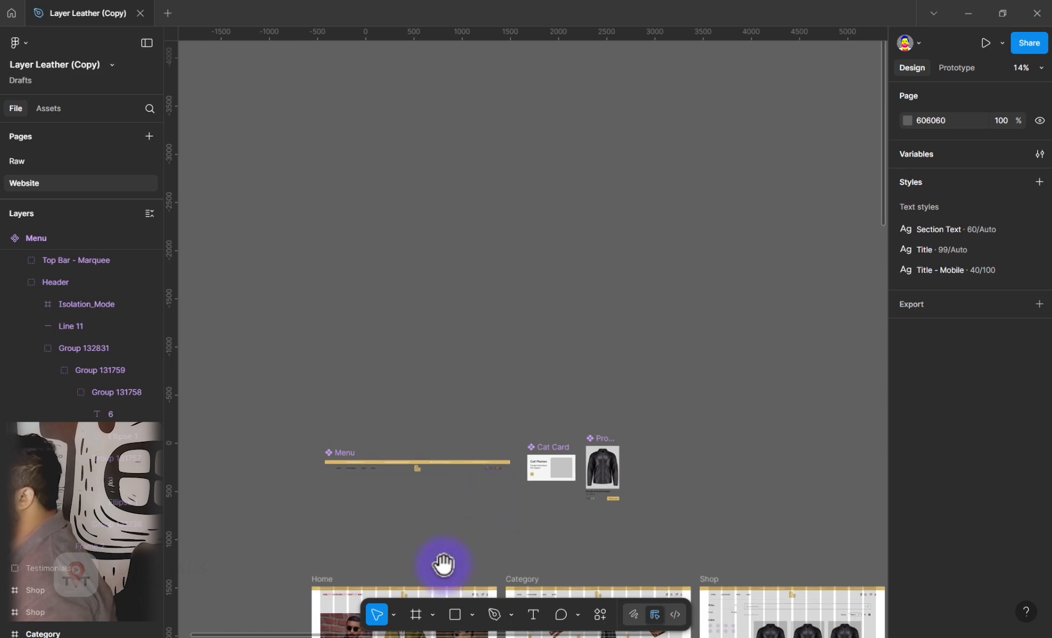
{"action": "left_click_drag", "start_coordinate": [441, 563], "coordinate": [413, 150]}
{"action": "scroll", "coordinate": [378, 195], "scroll_direction": "up", "scroll_amount": 6}
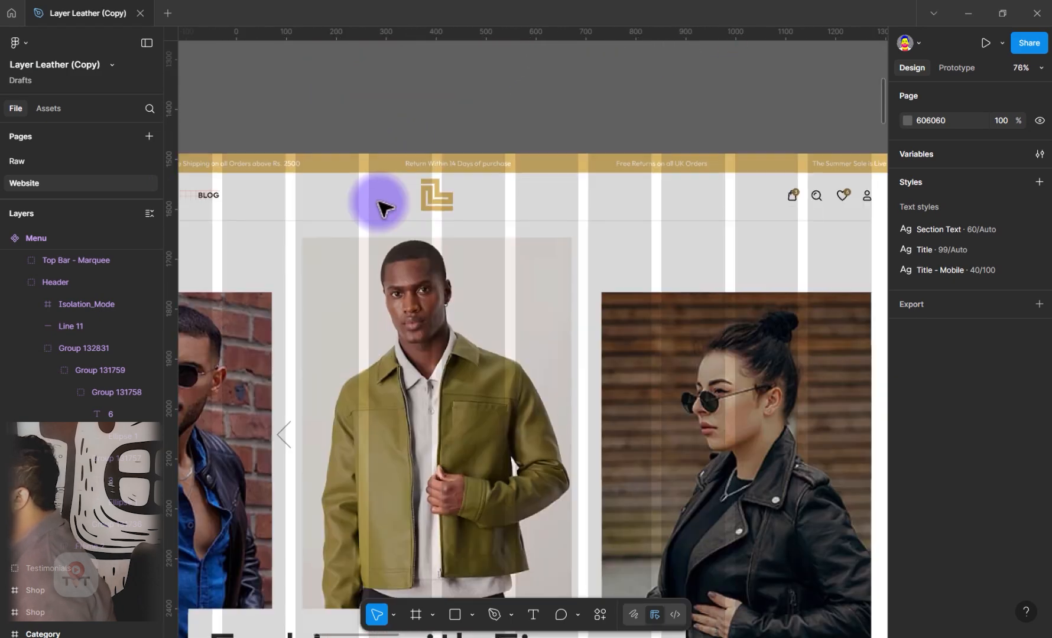
{"action": "left_click_drag", "start_coordinate": [370, 176], "coordinate": [572, 261]}
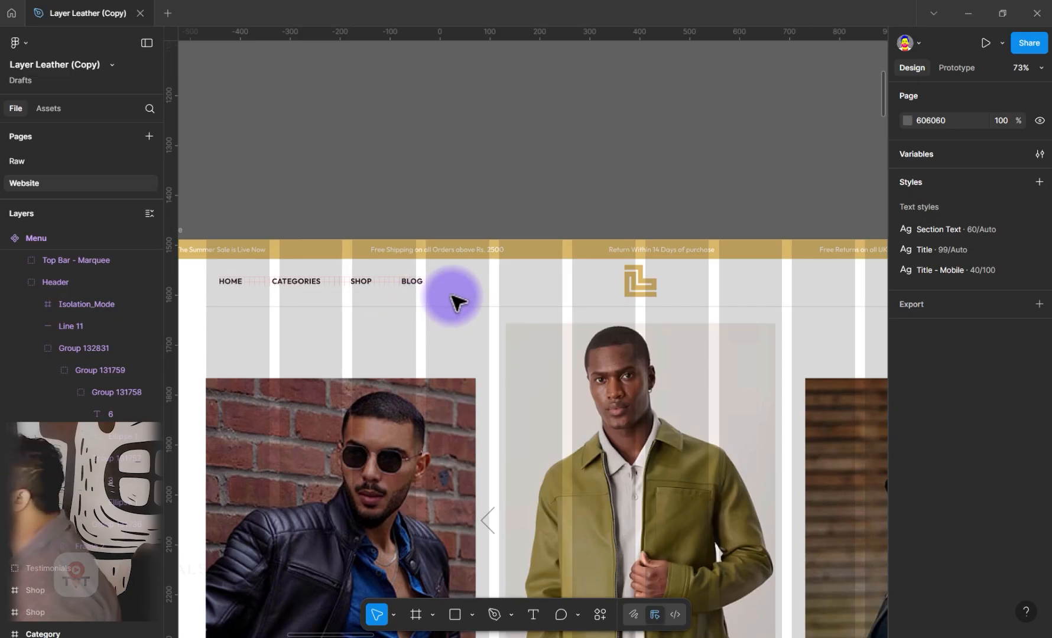
{"action": "left_click_drag", "start_coordinate": [601, 284], "coordinate": [380, 270]}
{"action": "left_click_drag", "start_coordinate": [655, 289], "coordinate": [499, 269]}
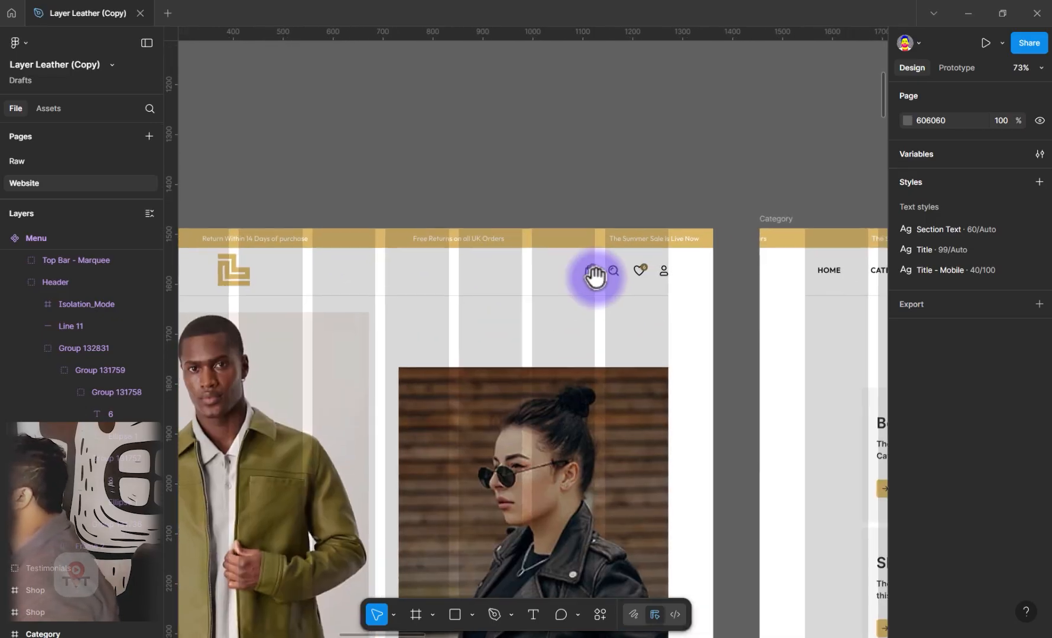
{"action": "scroll", "coordinate": [661, 275], "scroll_direction": "up", "scroll_amount": 1}
{"action": "scroll", "coordinate": [662, 276], "scroll_direction": "down", "scroll_amount": 2}
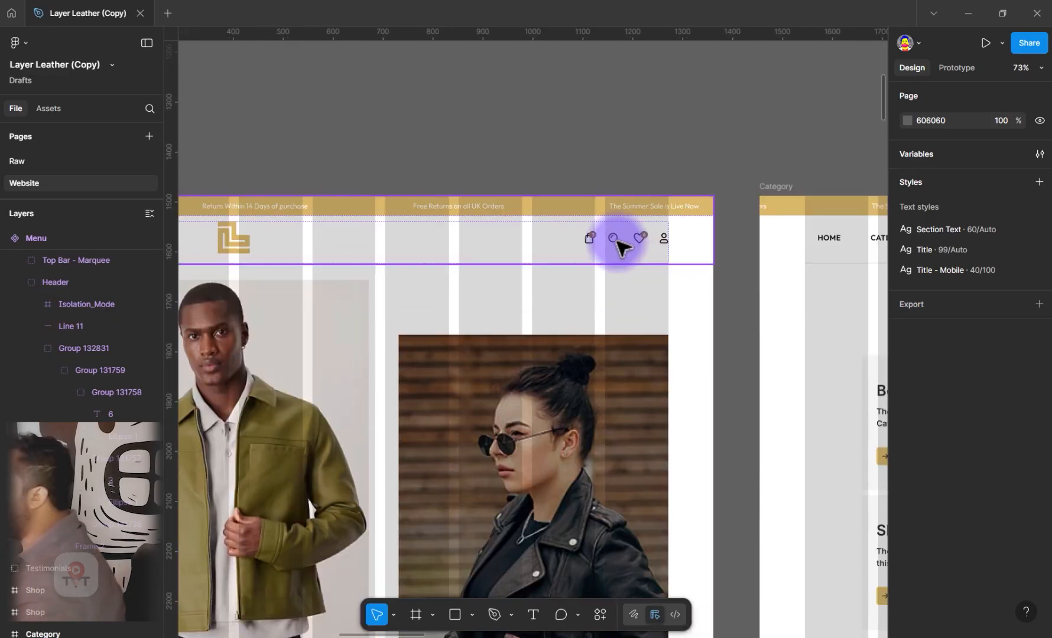
{"action": "left_click_drag", "start_coordinate": [320, 179], "coordinate": [566, 248]}
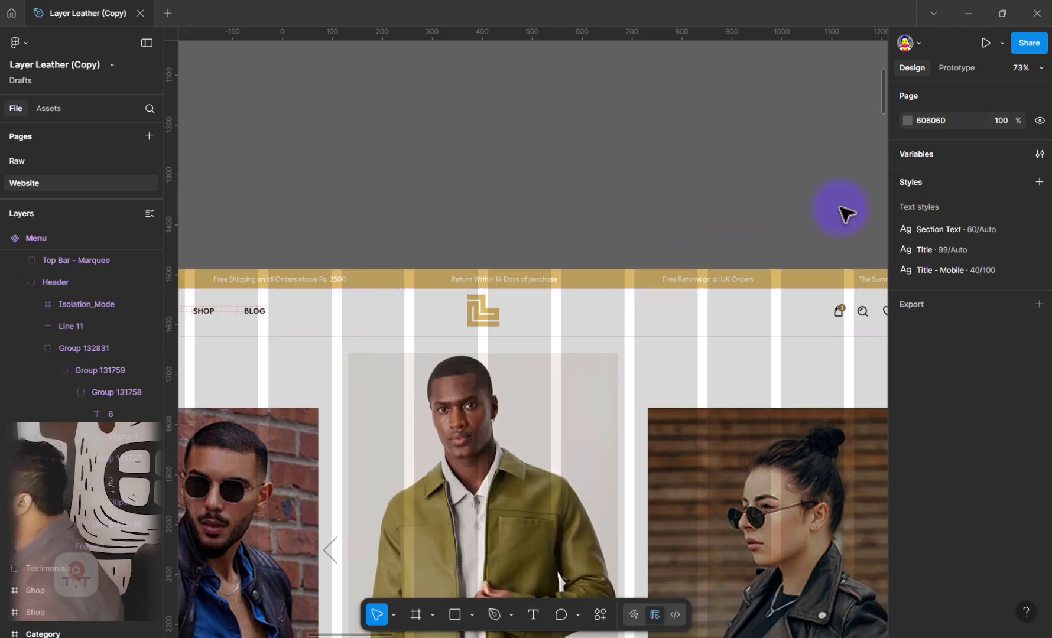
In the Token collection, relink the Theme-Color token to the Color/Grey/Grey-1 3 primitive, keeping the page header in view
{"action": "left_click", "coordinate": [1039, 154]}
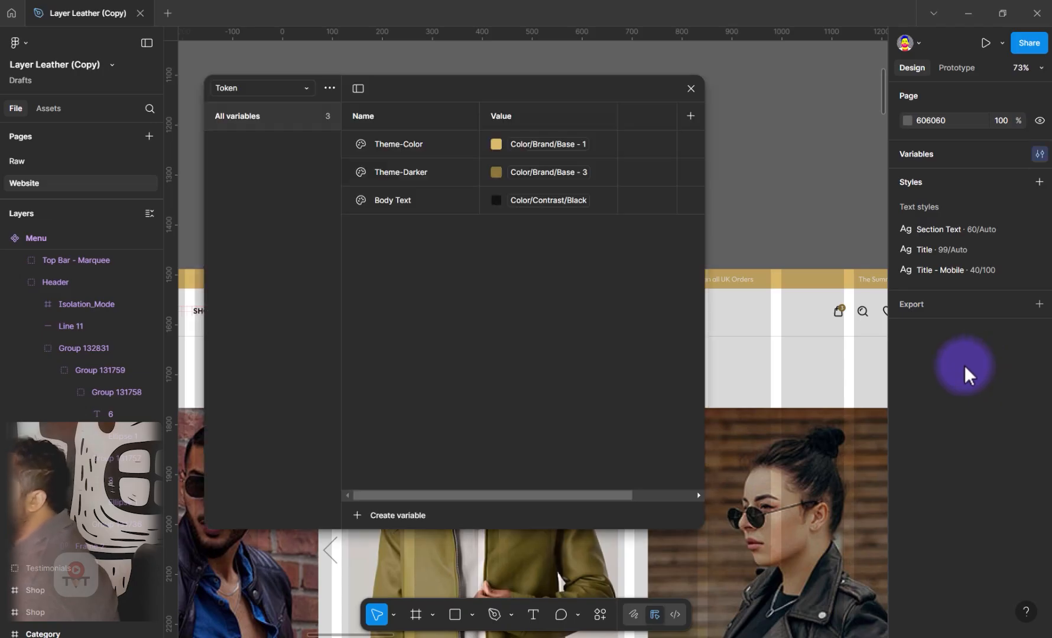
{"action": "left_click_drag", "start_coordinate": [421, 87], "coordinate": [143, 386]}
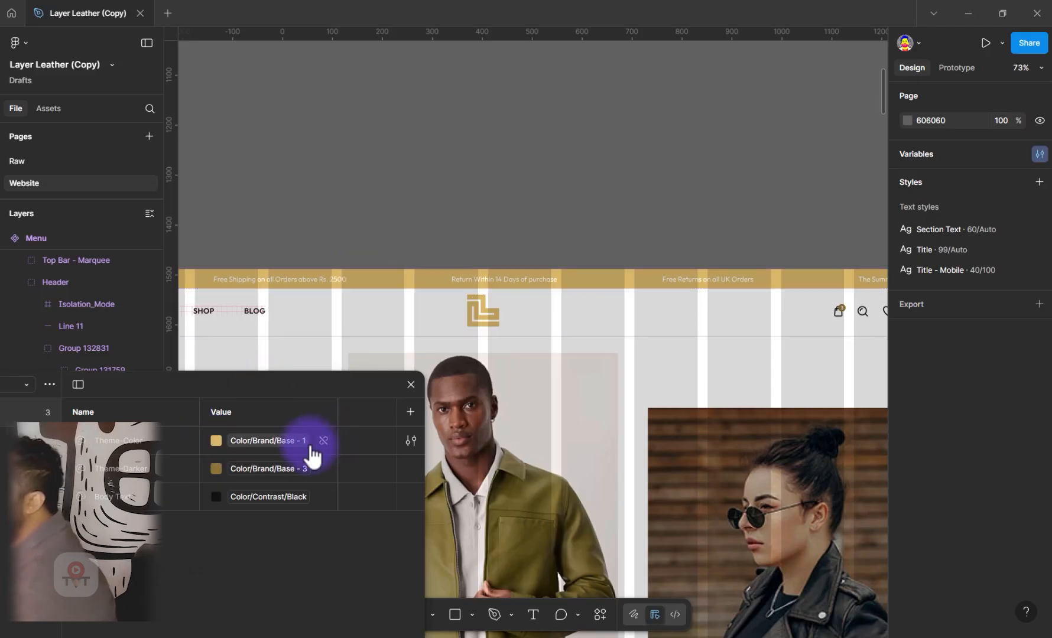
{"action": "left_click", "coordinate": [217, 443]}
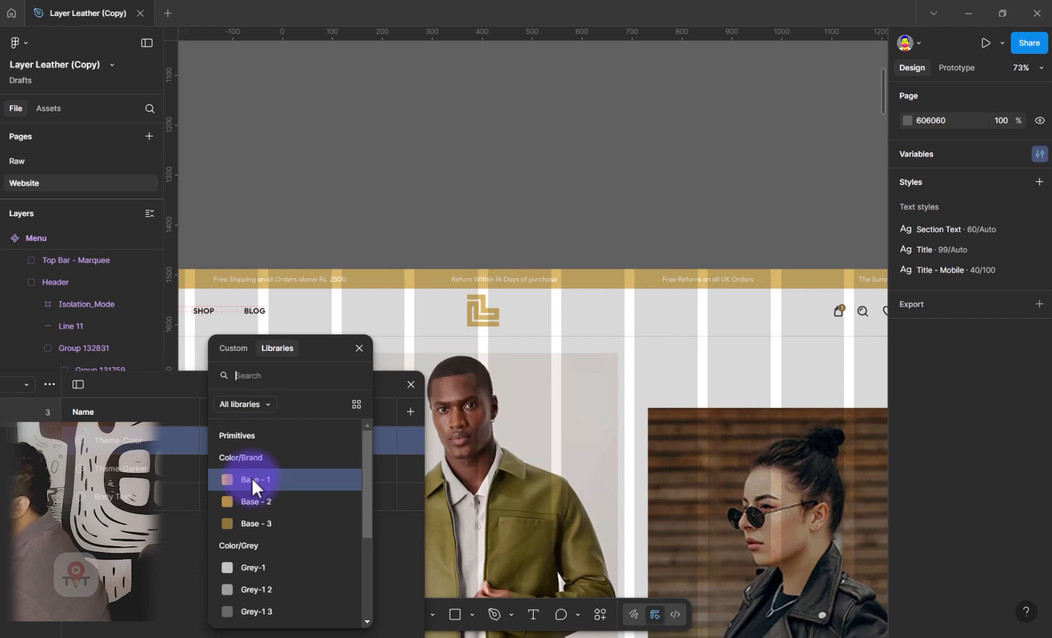
{"action": "left_click", "coordinate": [255, 612]}
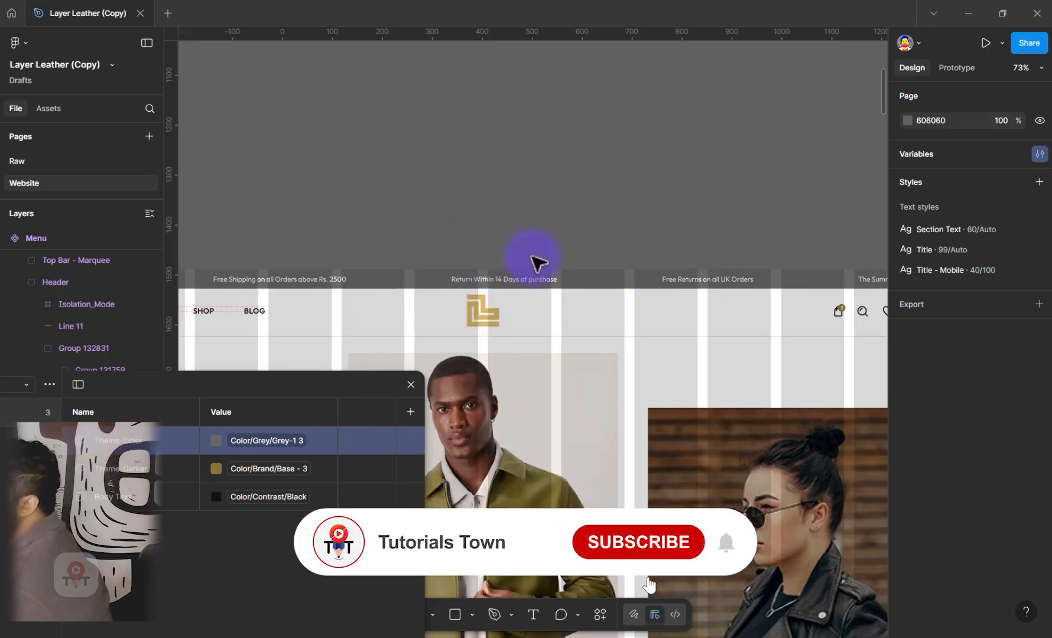
Link the fill of the logo in the desktop Home page header to the Theme-Color token
{"action": "left_click", "coordinate": [487, 320]}
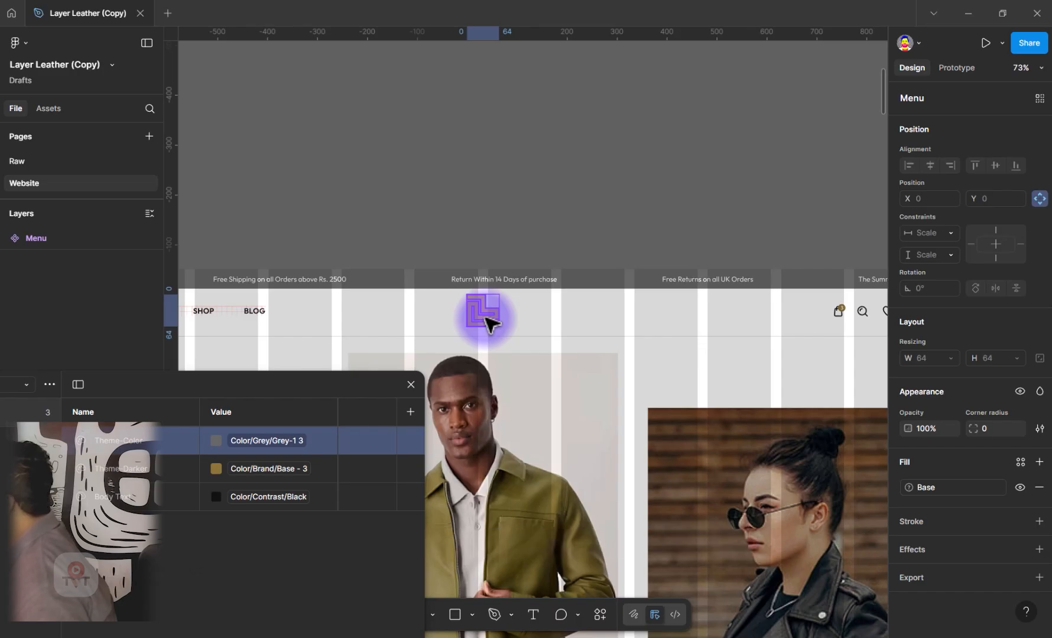
{"action": "left_click", "coordinate": [954, 490]}
{"action": "scroll", "coordinate": [809, 530], "scroll_direction": "down", "scroll_amount": 3}
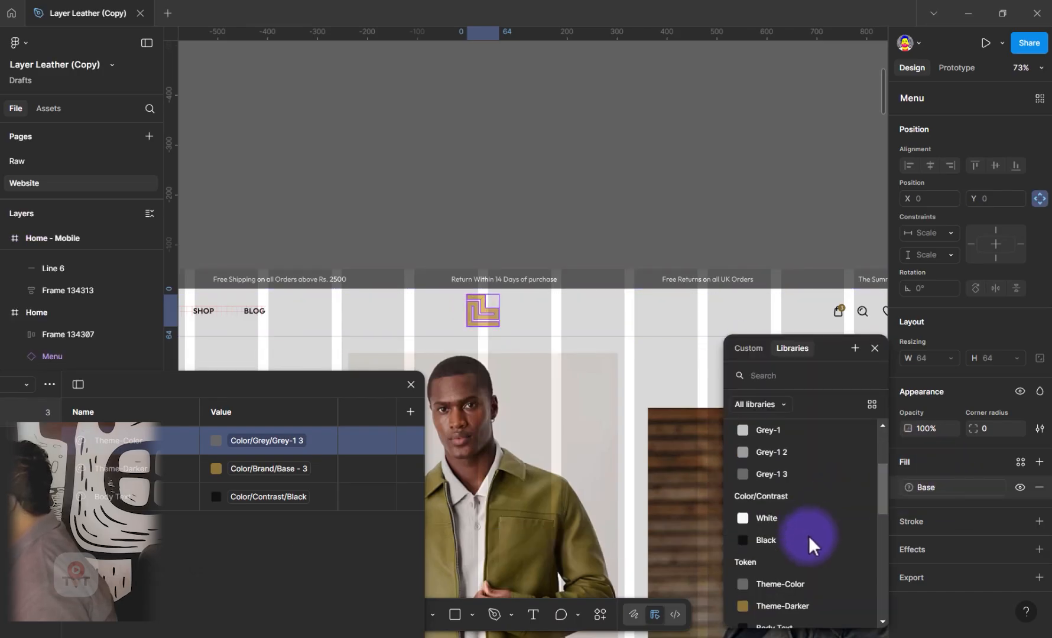
{"action": "left_click", "coordinate": [780, 583]}
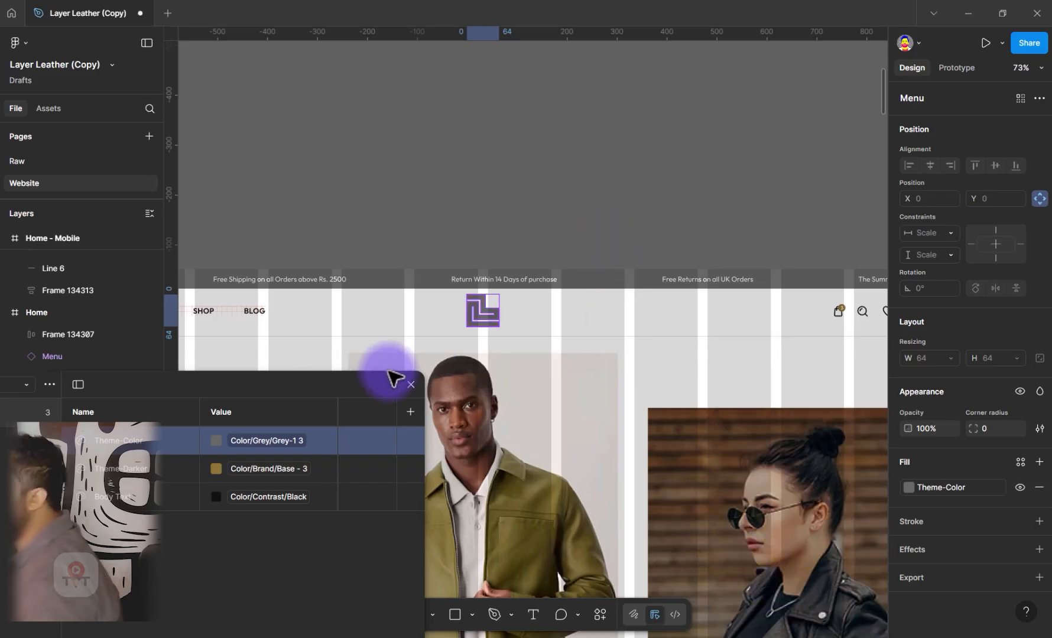
{"action": "key", "text": "Escape"}
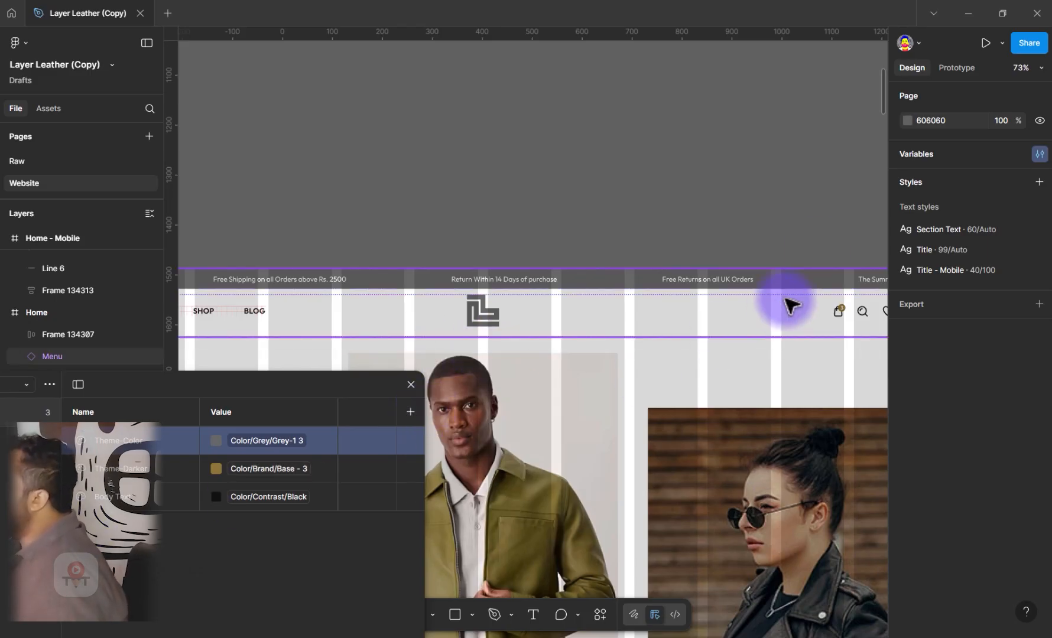
Relink the Theme-Darker token to the Color/Contrast/Black primitive, with the header's icon badges in close view
{"action": "left_click_drag", "start_coordinate": [734, 183], "coordinate": [559, 143]}
{"action": "scroll", "coordinate": [586, 249], "scroll_direction": "up", "scroll_amount": 1}
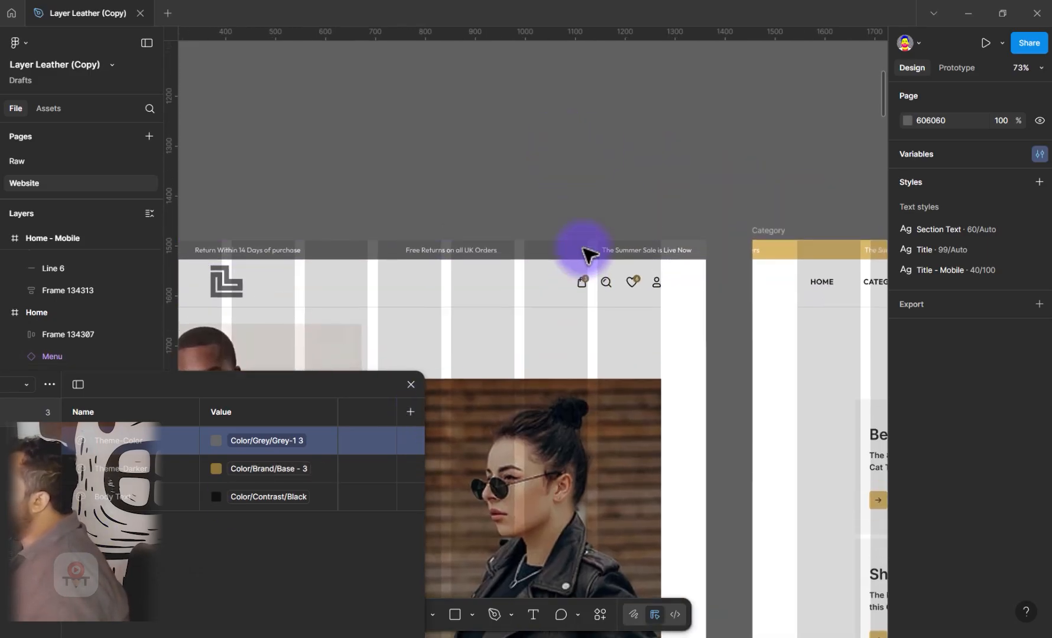
{"action": "scroll", "coordinate": [588, 282], "scroll_direction": "up", "scroll_amount": 2}
{"action": "scroll", "coordinate": [588, 281], "scroll_direction": "up", "scroll_amount": 2}
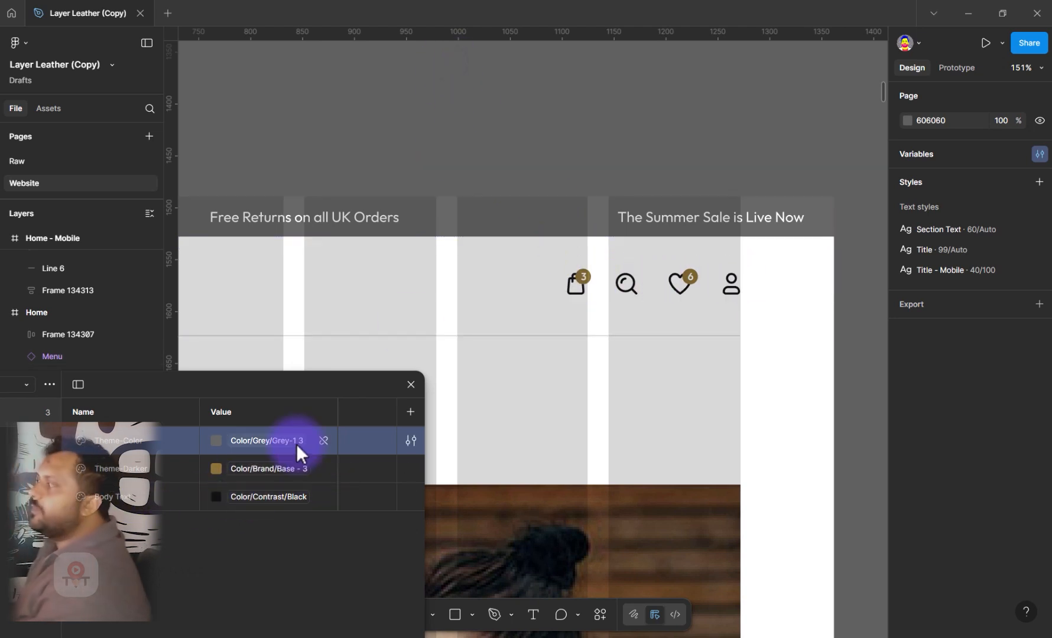
{"action": "mouse_move", "coordinate": [296, 443]}
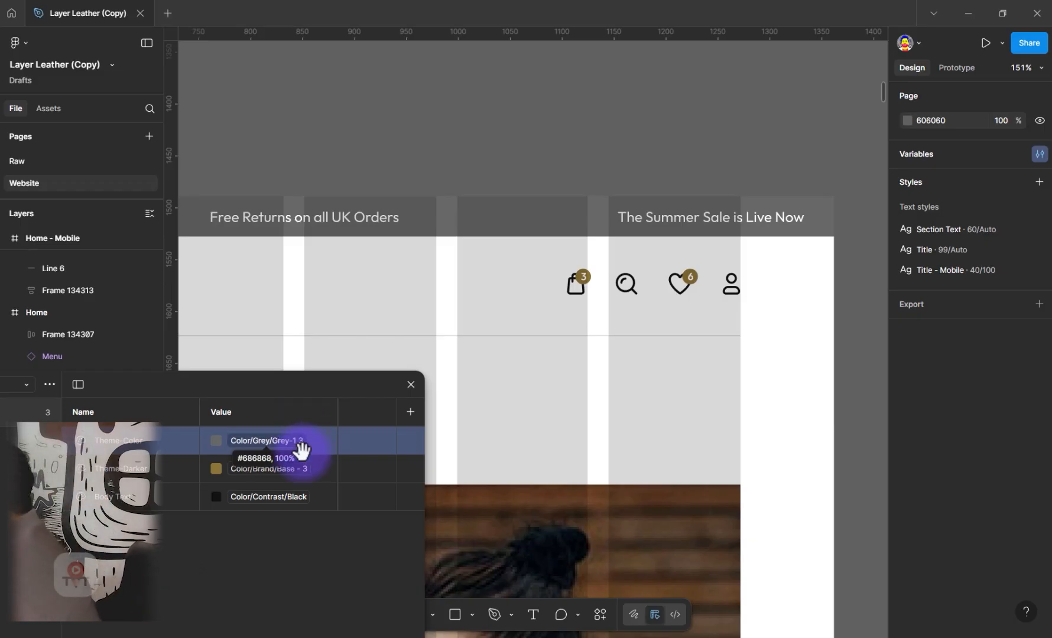
{"action": "left_click", "coordinate": [322, 475]}
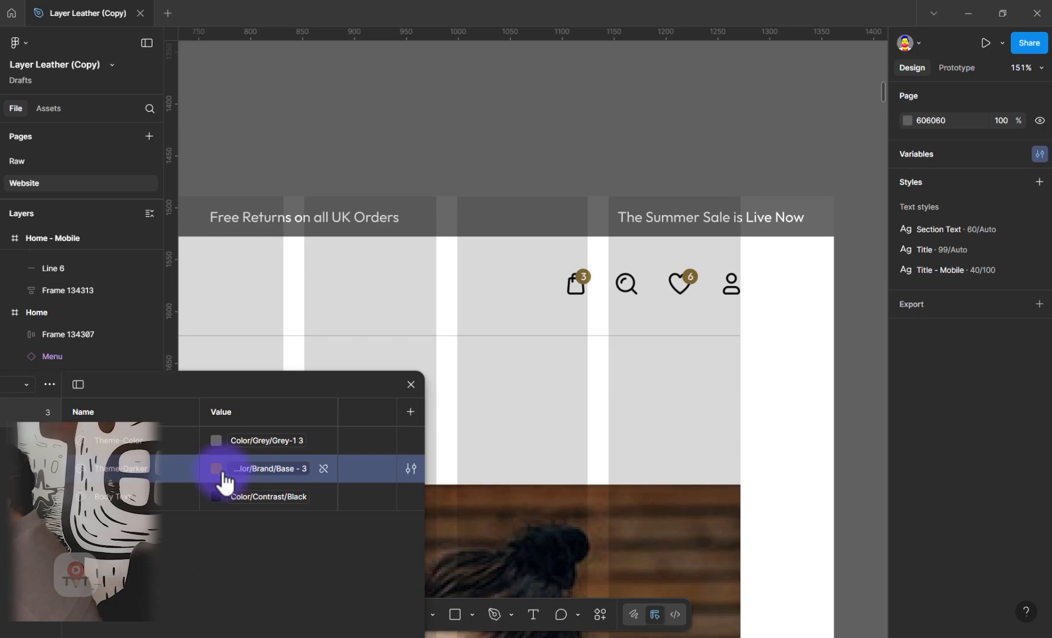
{"action": "left_click", "coordinate": [256, 478]}
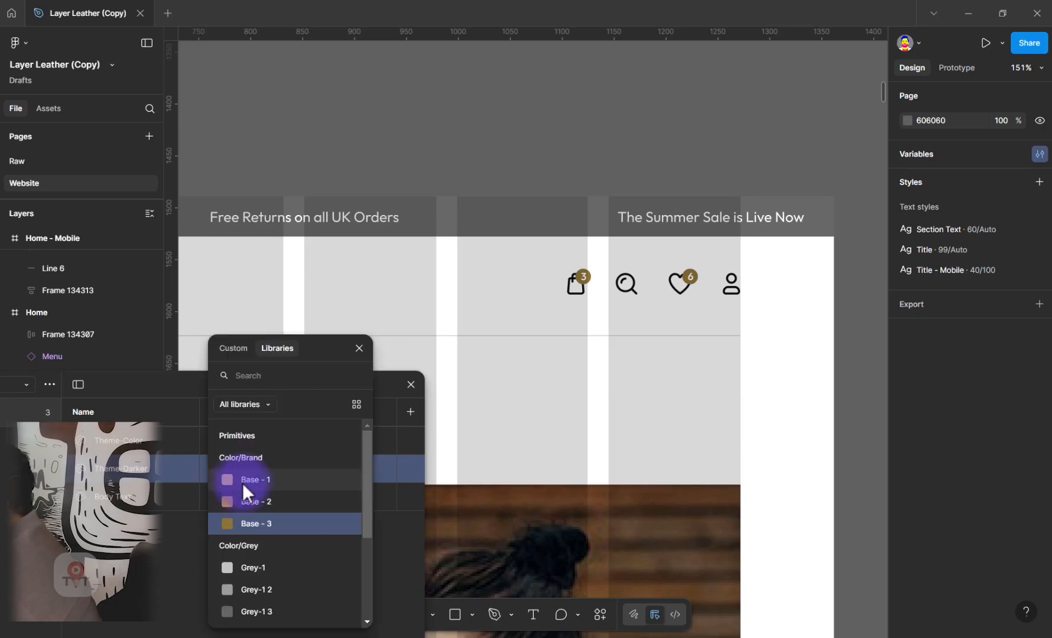
{"action": "scroll", "coordinate": [246, 588], "scroll_direction": "down", "scroll_amount": 2}
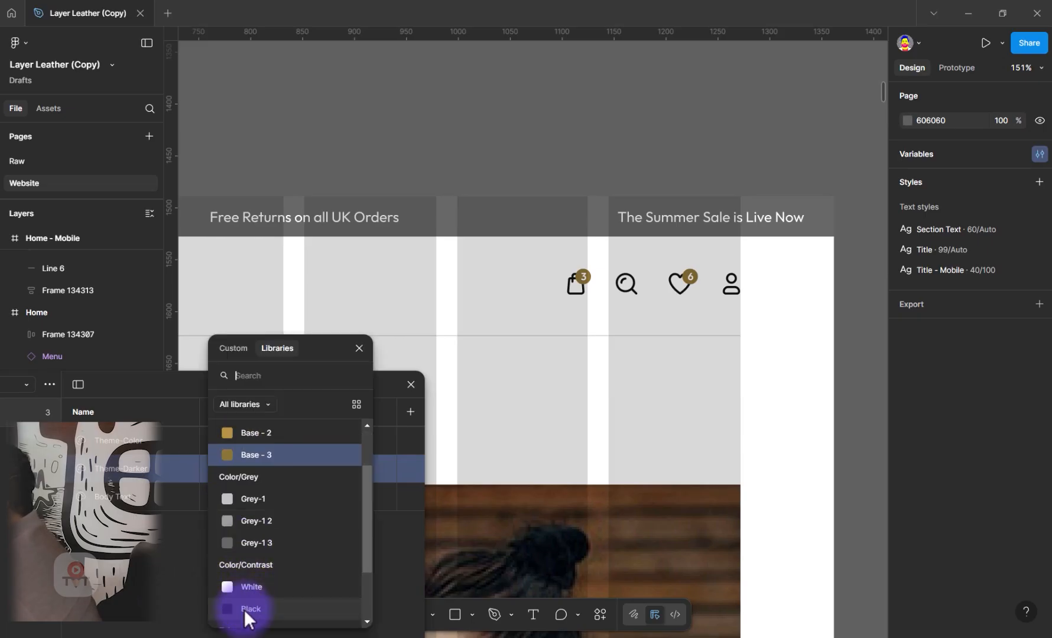
{"action": "left_click", "coordinate": [244, 610]}
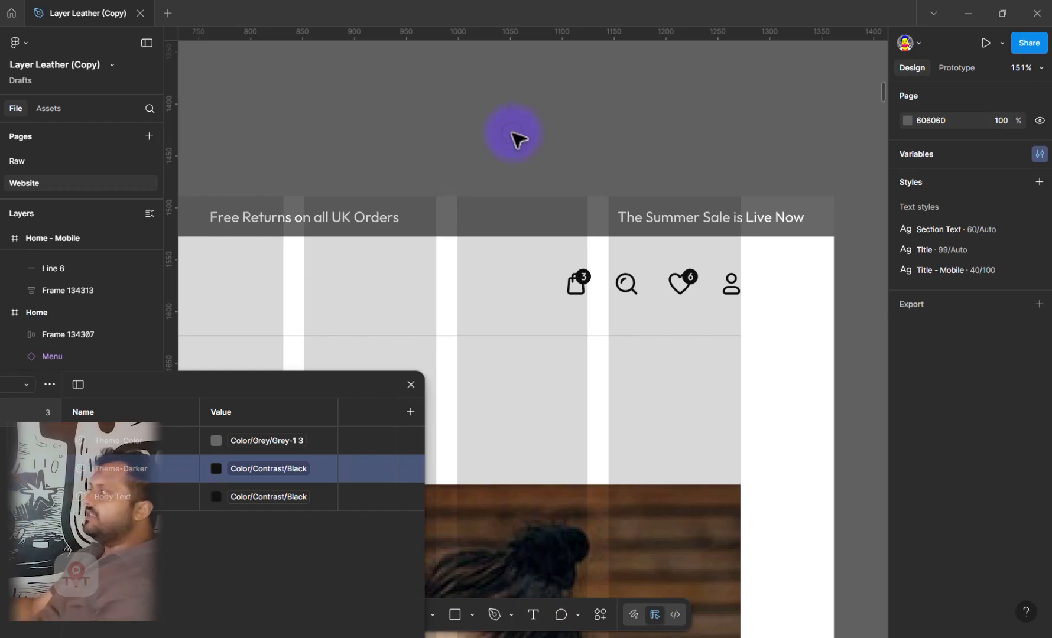
Close the variables table and examine the Home page from the recolored header down to the Curating Your Essentials section
{"action": "left_click_drag", "start_coordinate": [260, 295], "coordinate": [850, 258]}
{"action": "left_click_drag", "start_coordinate": [301, 275], "coordinate": [889, 278]}
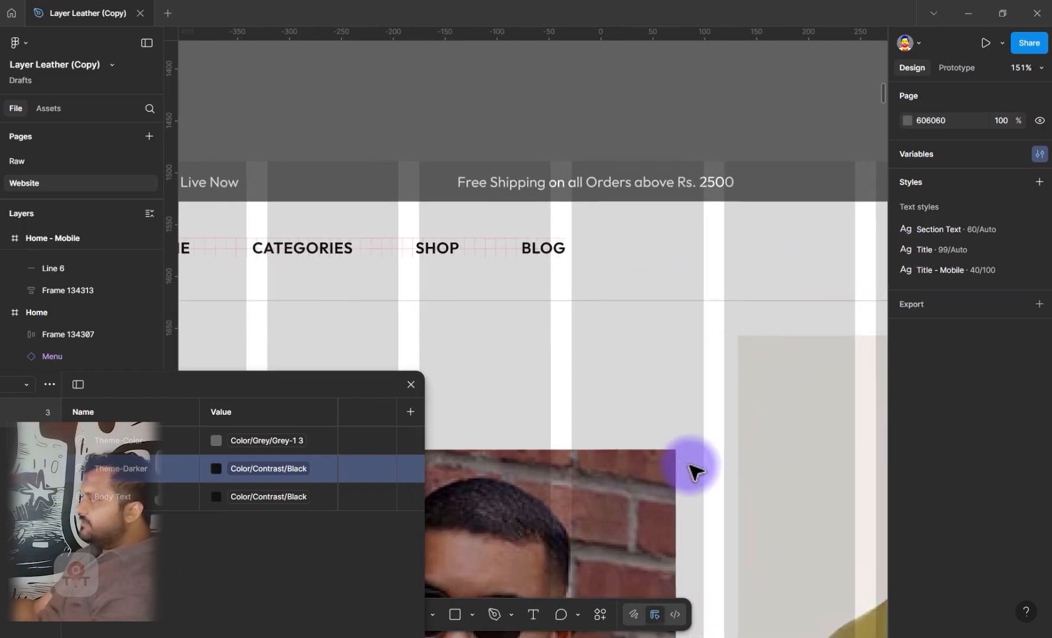
{"action": "scroll", "coordinate": [690, 467], "scroll_direction": "down", "scroll_amount": 5, "text": "ctrl"}
{"action": "scroll", "coordinate": [690, 467], "scroll_direction": "down", "scroll_amount": 3, "text": "ctrl"}
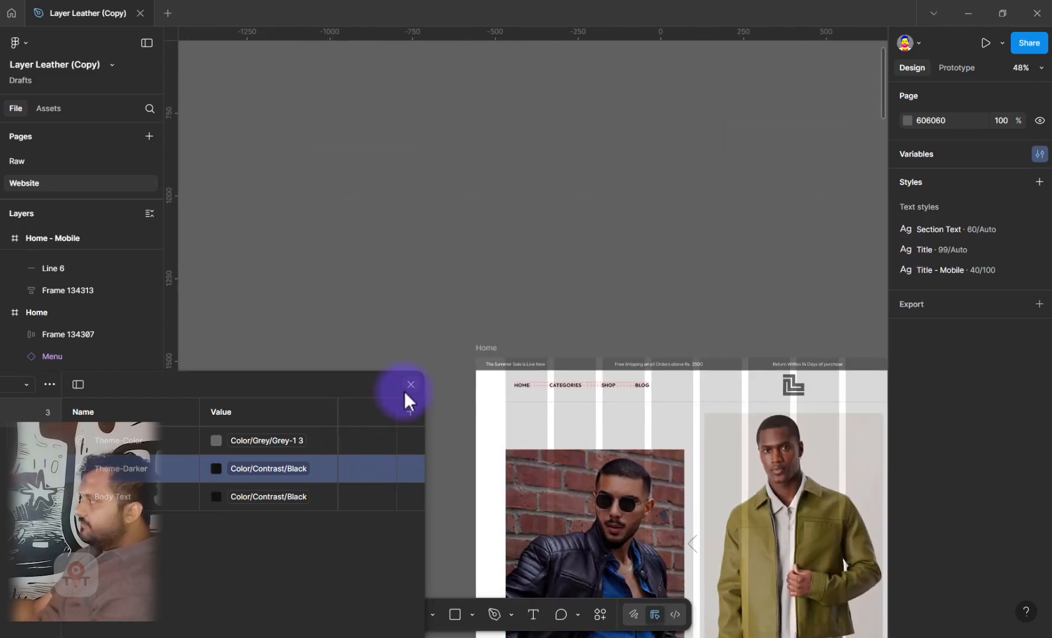
{"action": "left_click", "coordinate": [617, 493]}
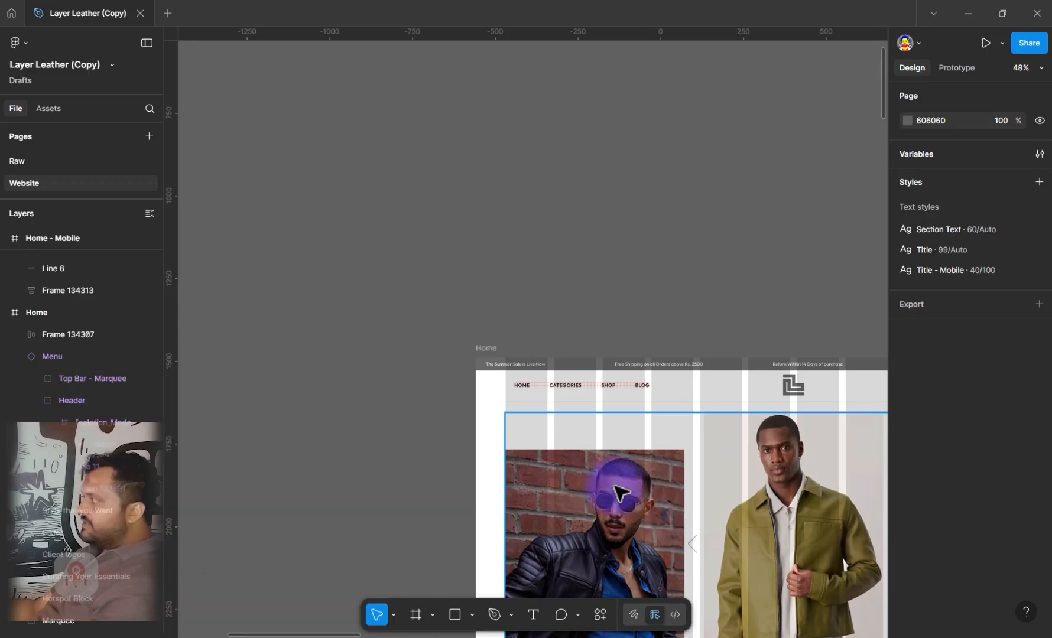
{"action": "left_click_drag", "start_coordinate": [618, 492], "coordinate": [413, 136]}
{"action": "left_click_drag", "start_coordinate": [446, 465], "coordinate": [368, 377]}
{"action": "left_click_drag", "start_coordinate": [384, 511], "coordinate": [354, 383]}
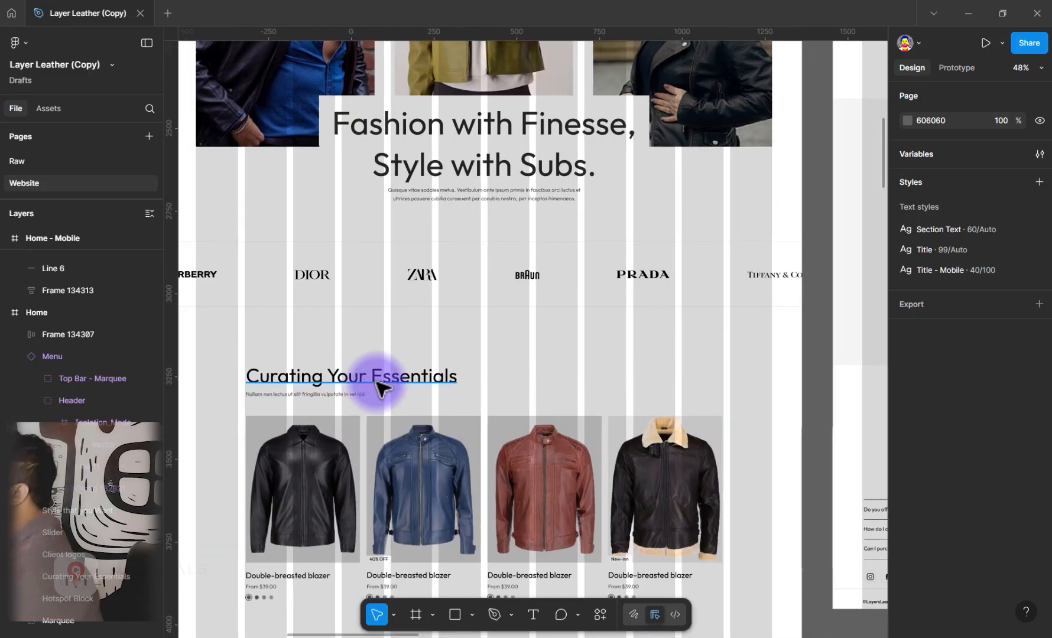
Edit the Section Text style of the Curating Your Essentials heading, applying Spacing variable 4 as its font size
{"action": "left_click", "coordinate": [373, 386]}
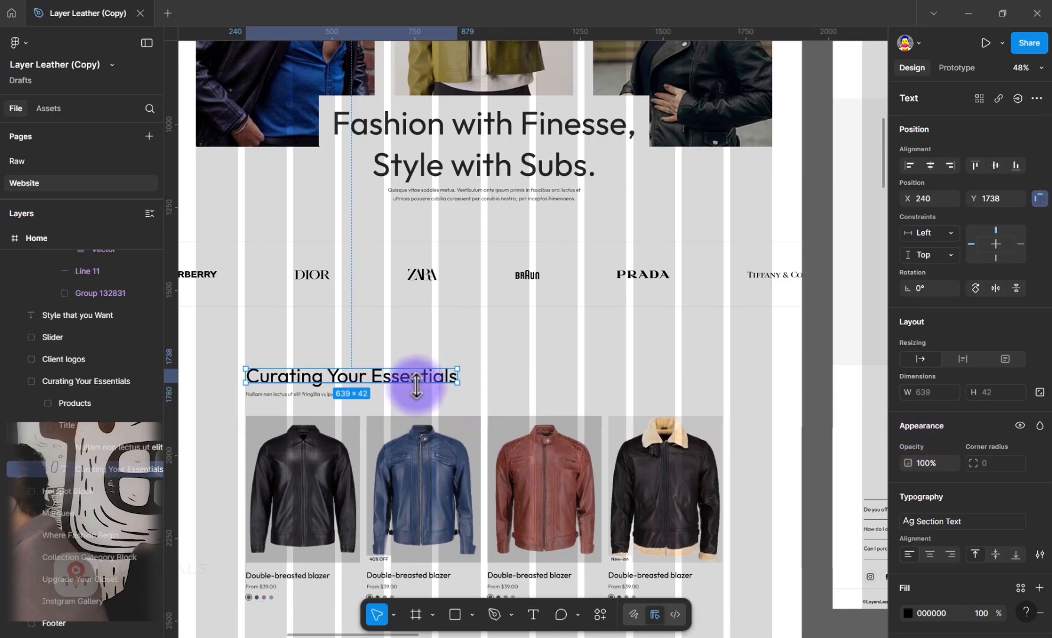
{"action": "scroll", "coordinate": [1033, 501], "scroll_direction": "down", "scroll_amount": 2}
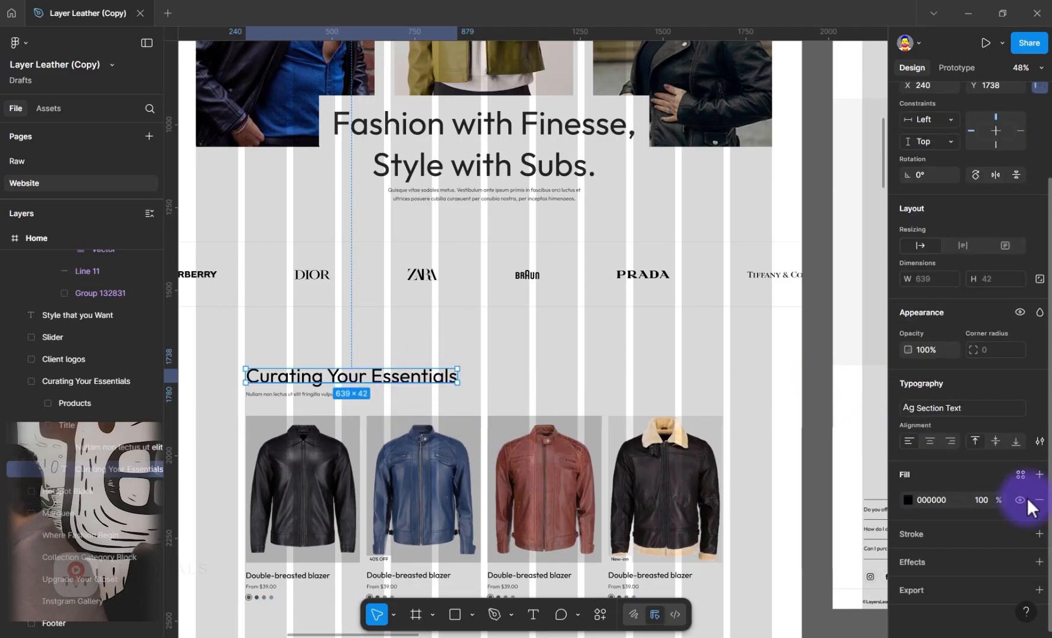
{"action": "left_click", "coordinate": [962, 409]}
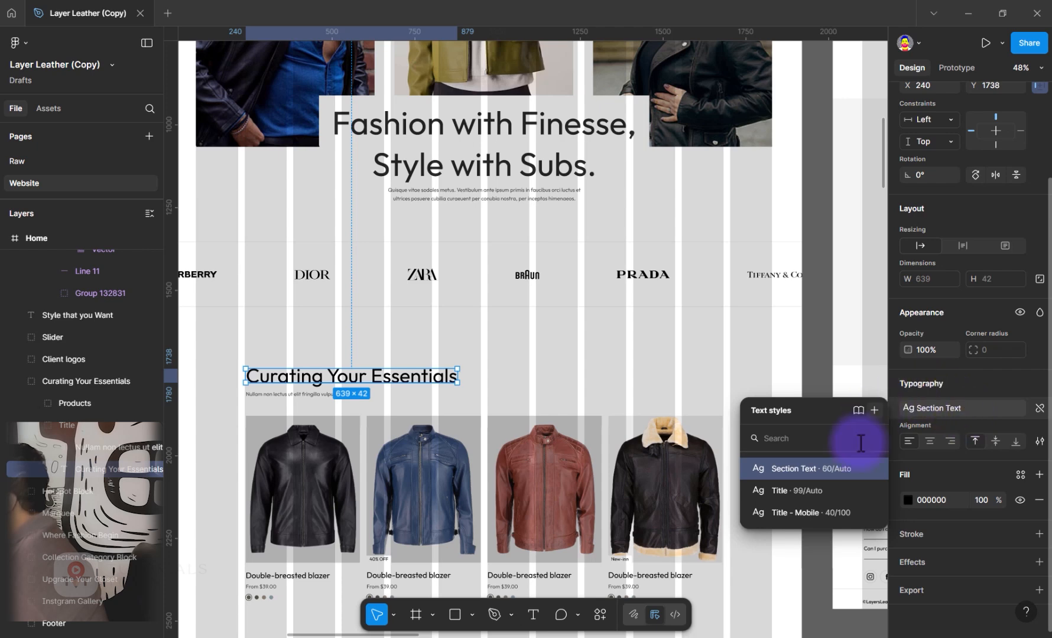
{"action": "left_click", "coordinate": [874, 470]}
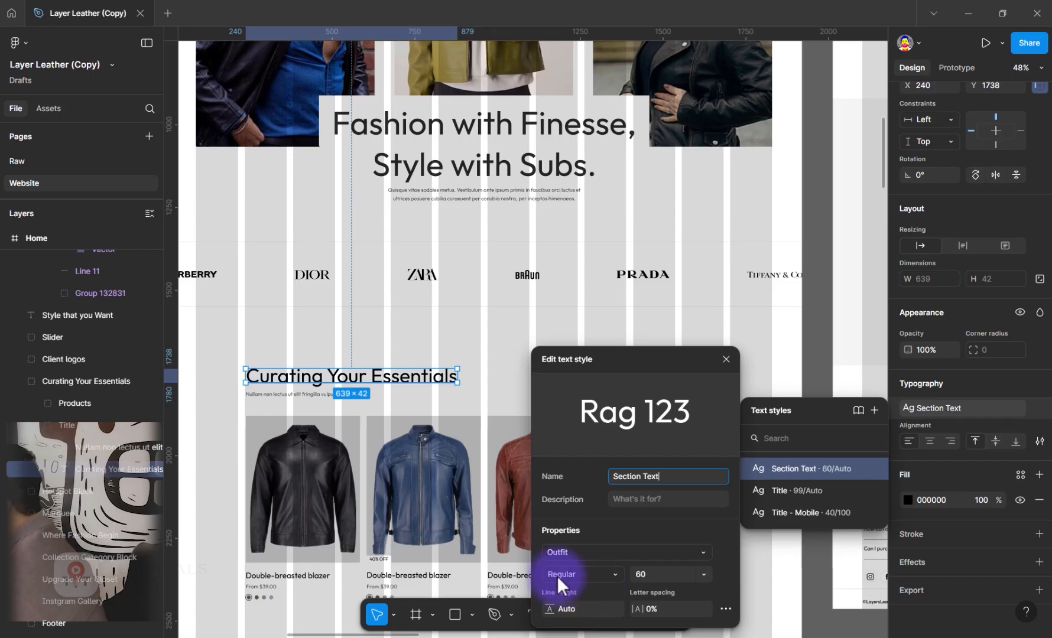
{"action": "left_click", "coordinate": [704, 573]}
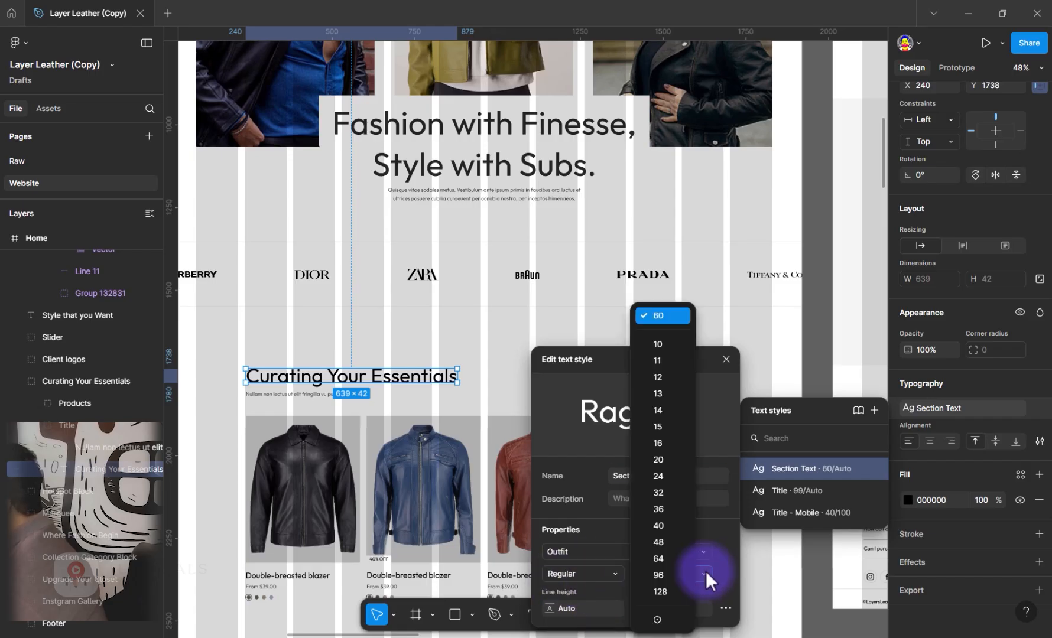
{"action": "left_click", "coordinate": [658, 620]}
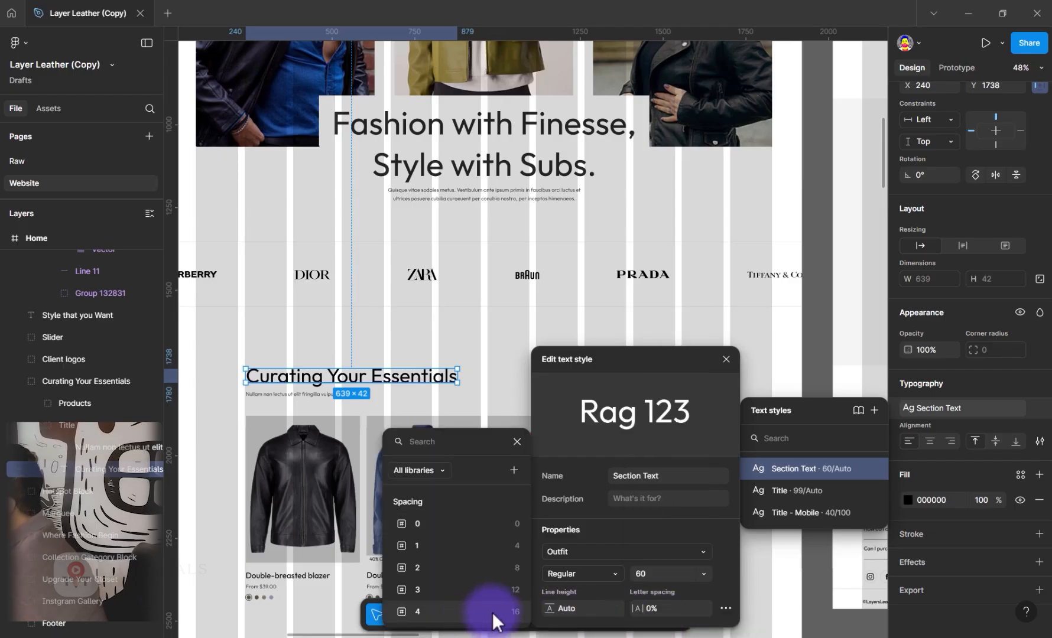
{"action": "left_click", "coordinate": [413, 613]}
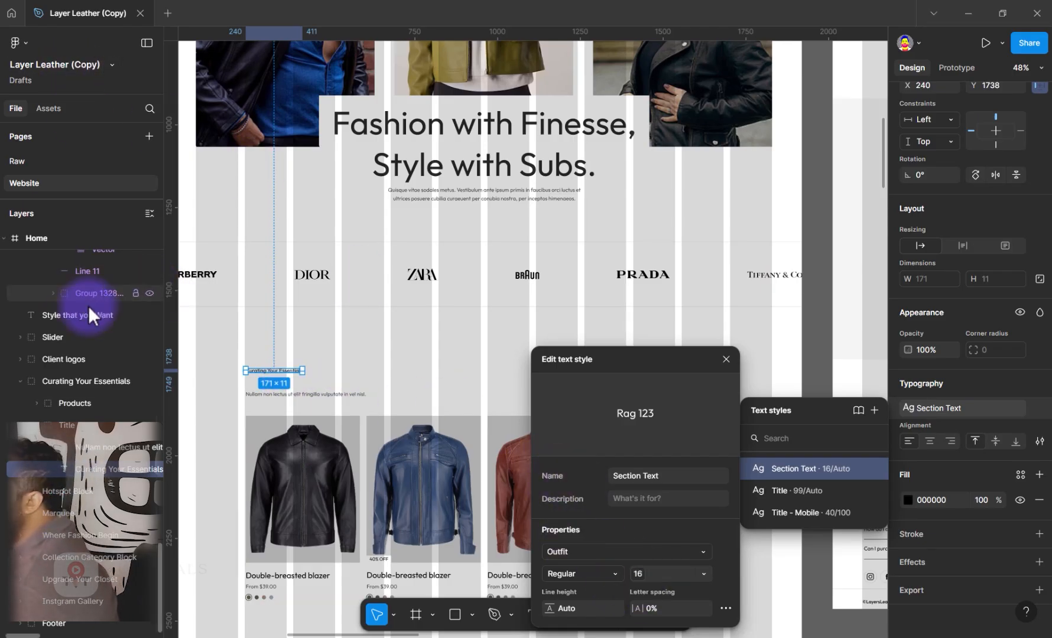
Review the font size options of the Section Text style and close its editor
{"action": "left_click", "coordinate": [703, 573]}
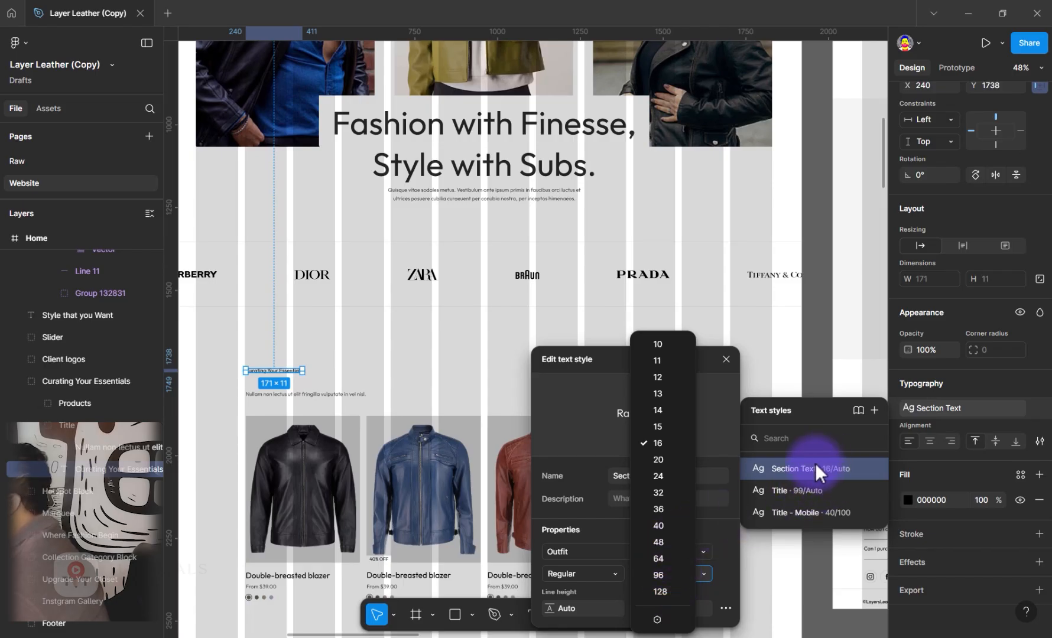
{"action": "left_click", "coordinate": [401, 339]}
{"action": "left_click", "coordinate": [401, 339]}
{"action": "key", "text": "ctrl+z"}
{"action": "left_click", "coordinate": [656, 372]}
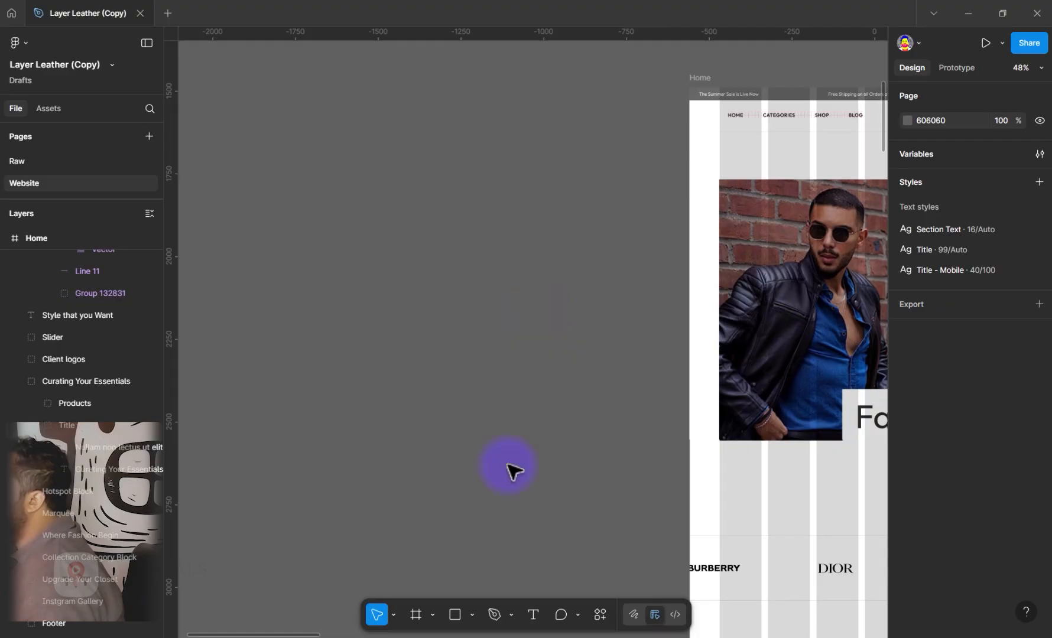
Fill the Product Card main component beside the Home - Mobile frame with the Color/Contrast/White primitive
{"action": "scroll", "coordinate": [508, 467], "scroll_direction": "down", "scroll_amount": 5}
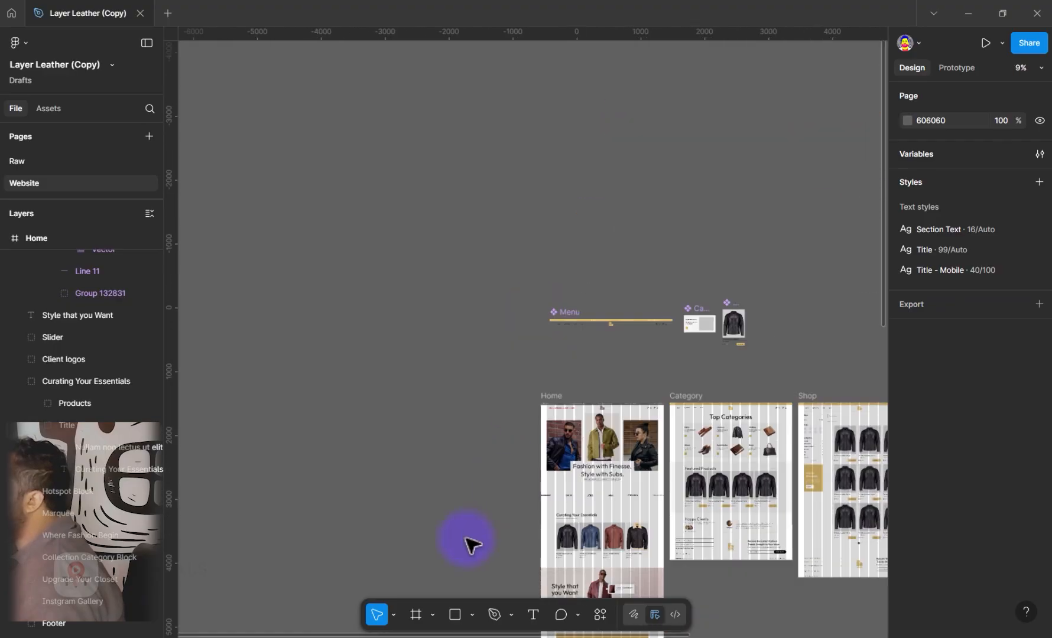
{"action": "left_click_drag", "start_coordinate": [437, 546], "coordinate": [460, 229]}
{"action": "left_click_drag", "start_coordinate": [554, 466], "coordinate": [543, 344]}
{"action": "scroll", "coordinate": [543, 344], "scroll_direction": "up", "scroll_amount": 10}
{"action": "scroll", "coordinate": [459, 422], "scroll_direction": "right", "scroll_amount": 3}
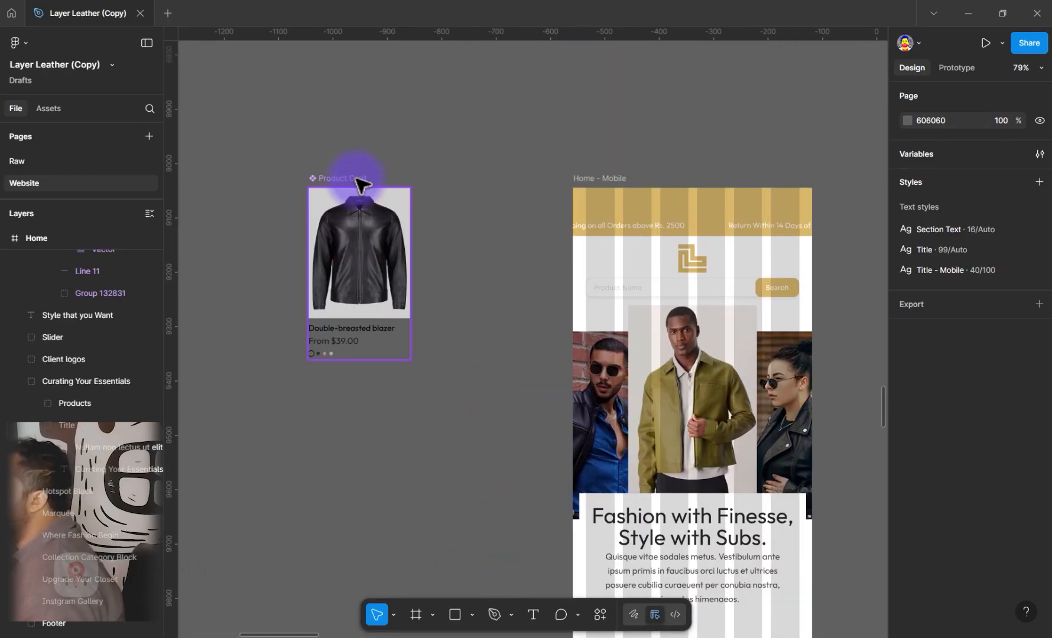
{"action": "left_click", "coordinate": [363, 350]}
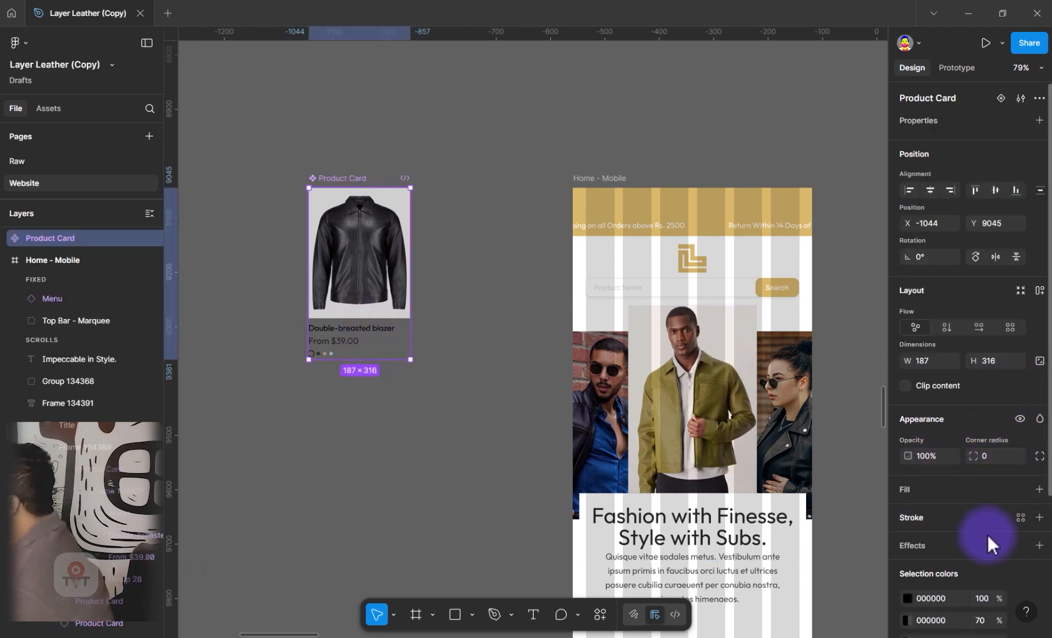
{"action": "scroll", "coordinate": [987, 541], "scroll_direction": "down", "scroll_amount": 3}
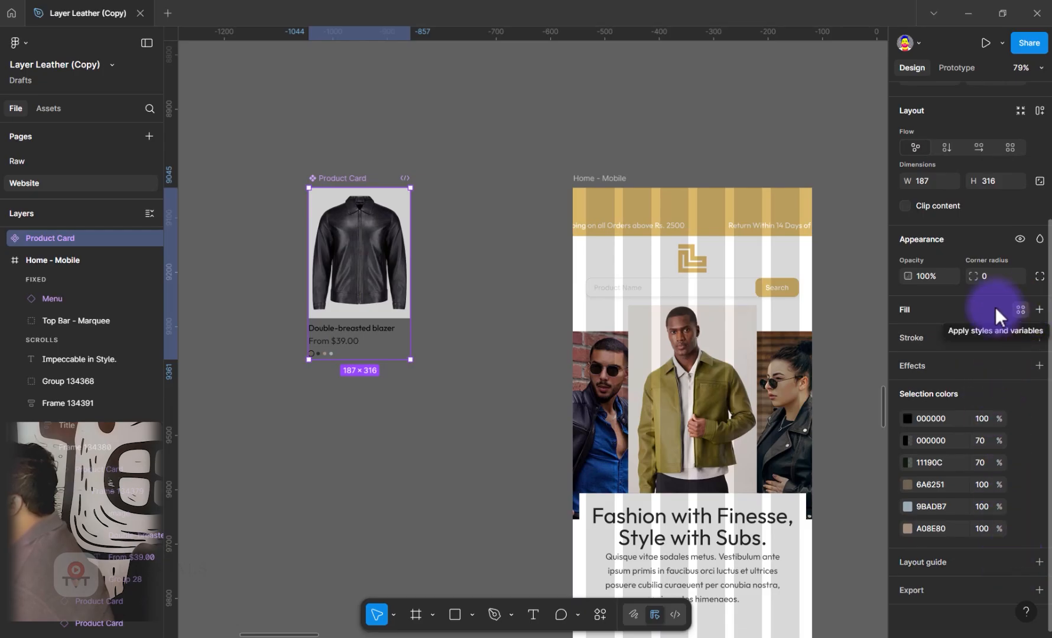
{"action": "left_click", "coordinate": [1020, 310]}
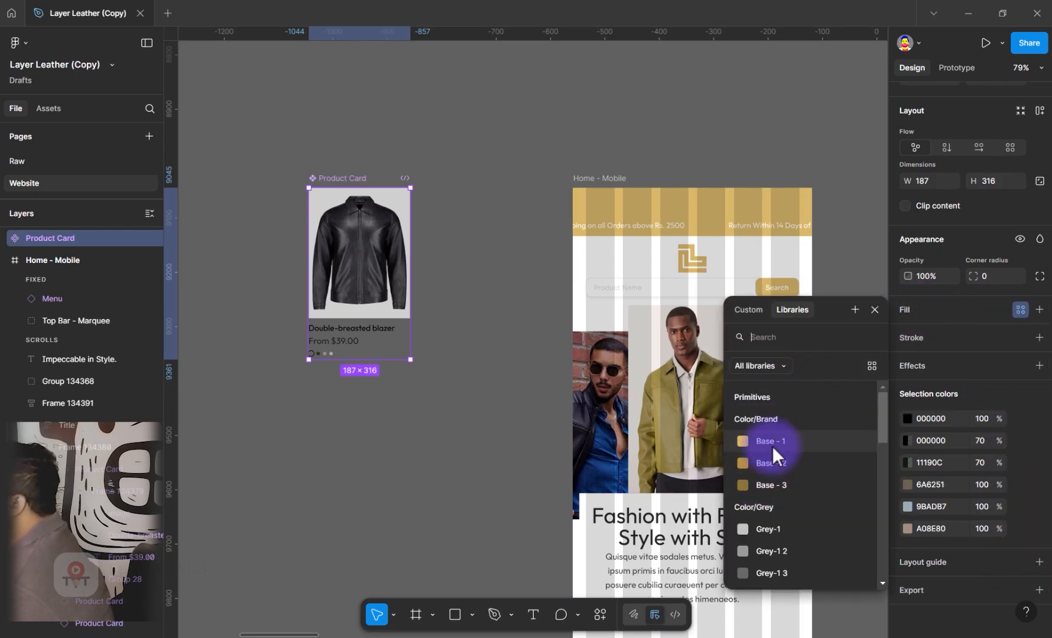
{"action": "scroll", "coordinate": [772, 534], "scroll_direction": "down", "scroll_amount": 3}
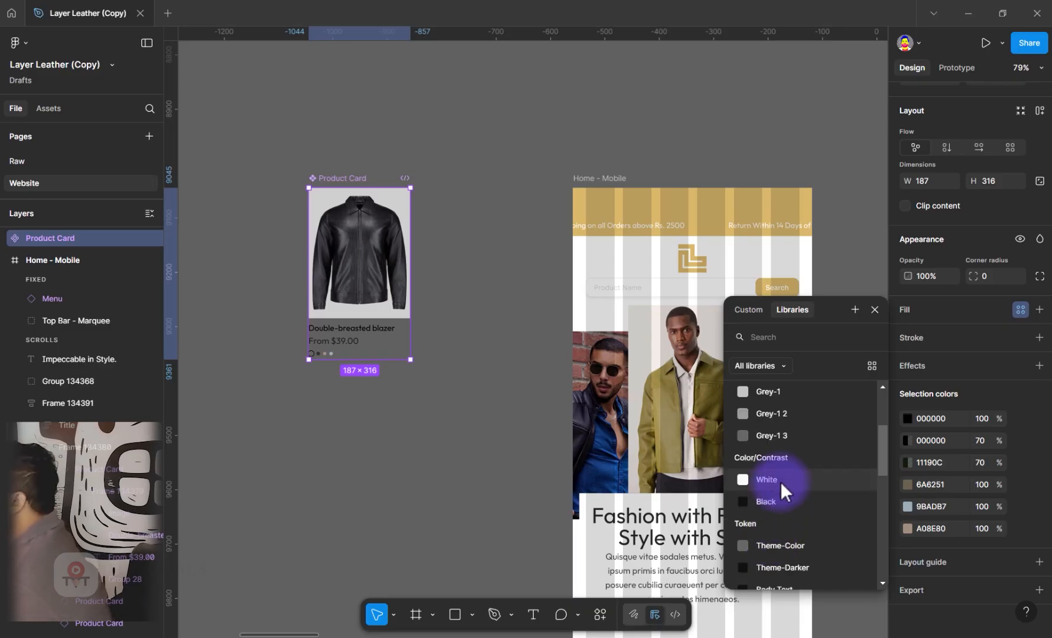
{"action": "left_click", "coordinate": [780, 482]}
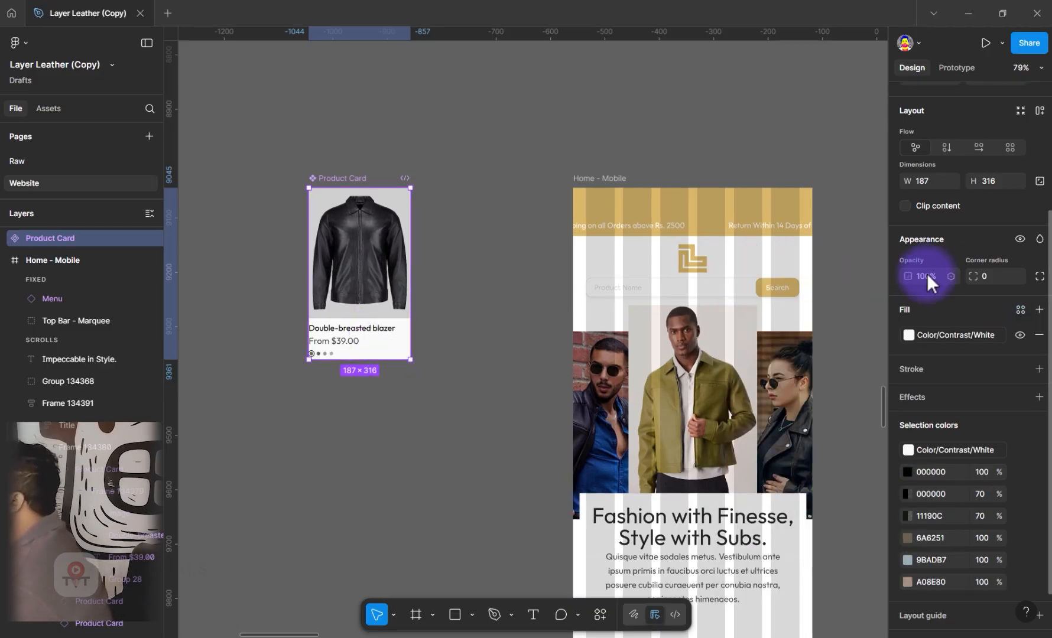
Apply a vertical auto layout to the Product Card main component with horizontal padding 10 and vertical padding 14
{"action": "scroll", "coordinate": [972, 302], "scroll_direction": "up", "scroll_amount": 3}
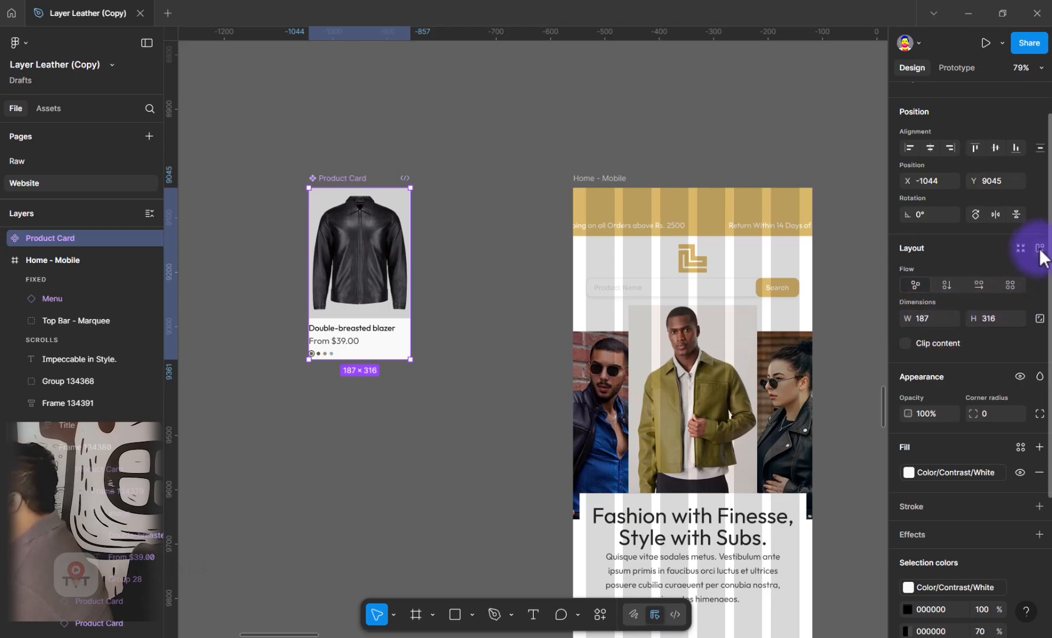
{"action": "left_click", "coordinate": [945, 284]}
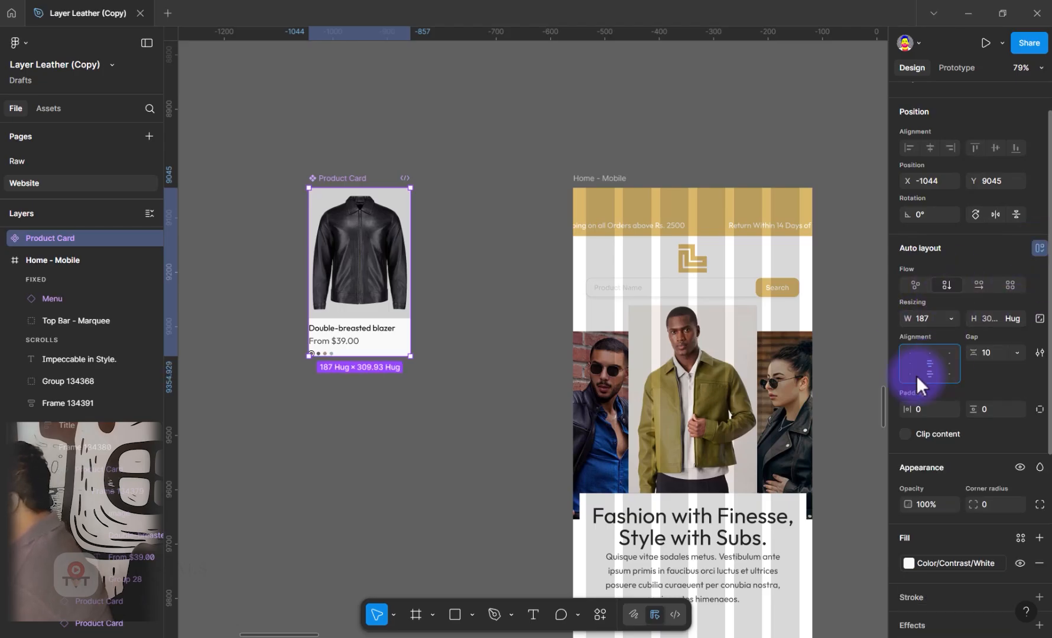
{"action": "left_click", "coordinate": [546, 254]}
Apply Spacing variable 4 as the corner radius of the jacket image inside the Product Card
{"action": "scroll", "coordinate": [389, 316], "scroll_direction": "up", "scroll_amount": 3}
{"action": "scroll", "coordinate": [394, 319], "scroll_direction": "up", "scroll_amount": 1}
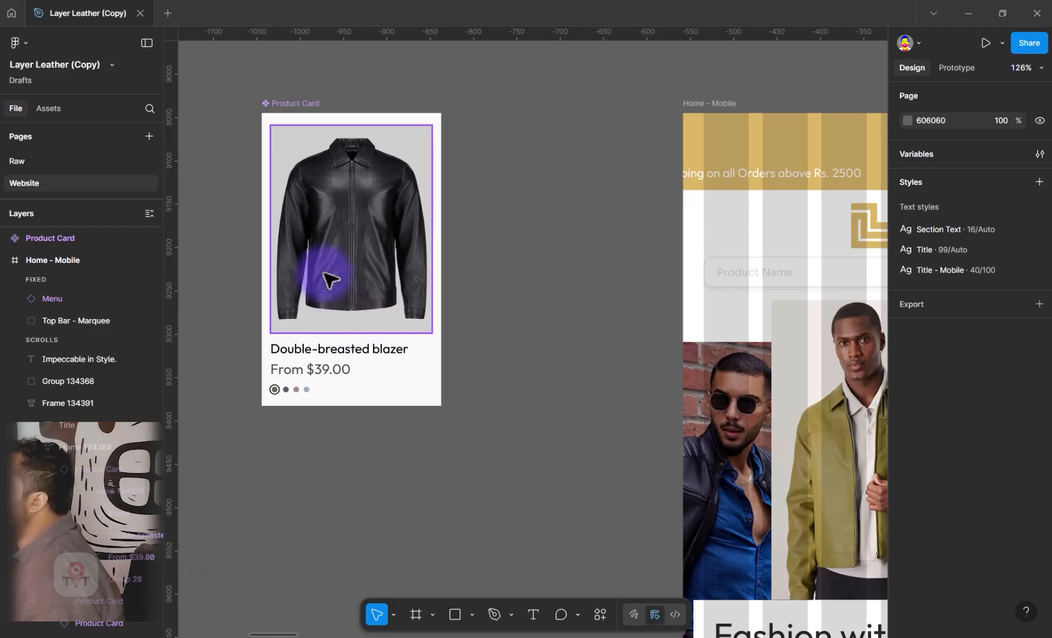
{"action": "left_click", "coordinate": [406, 286]}
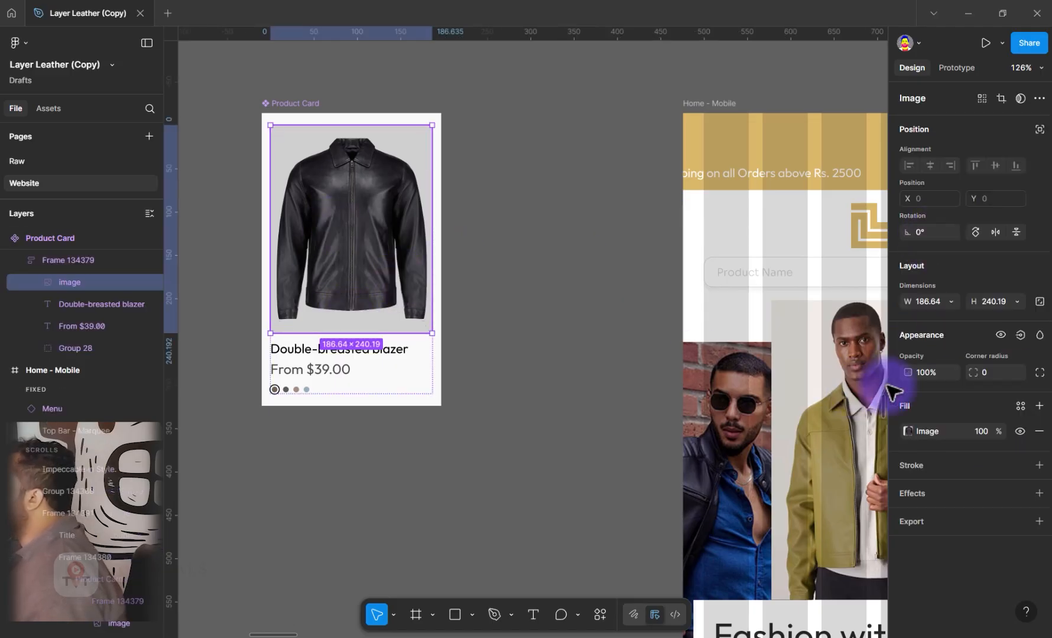
{"action": "left_click", "coordinate": [1017, 373]}
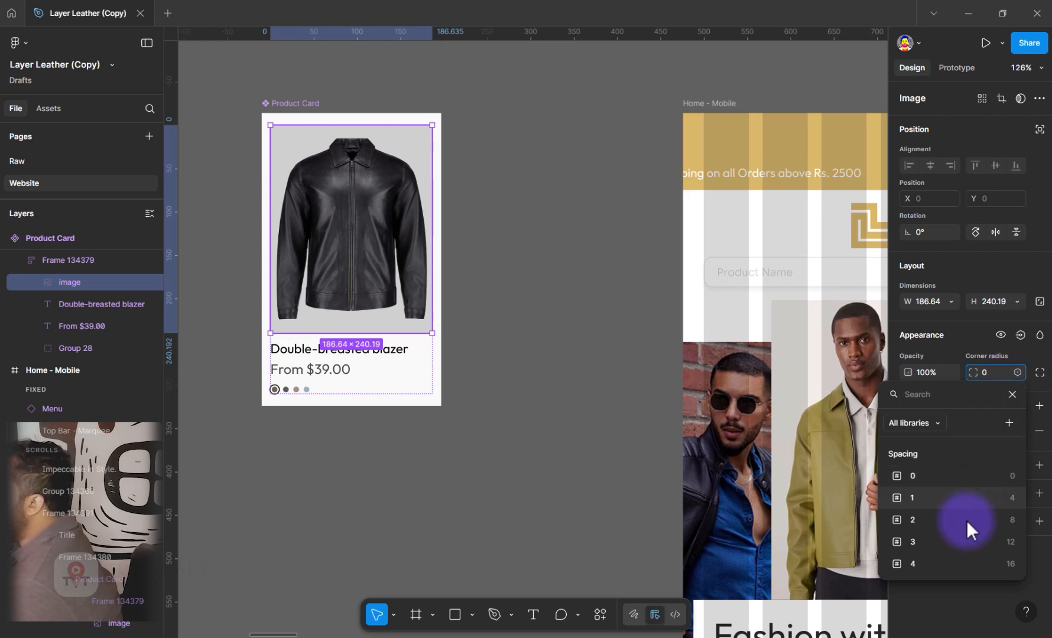
{"action": "left_click", "coordinate": [1000, 564]}
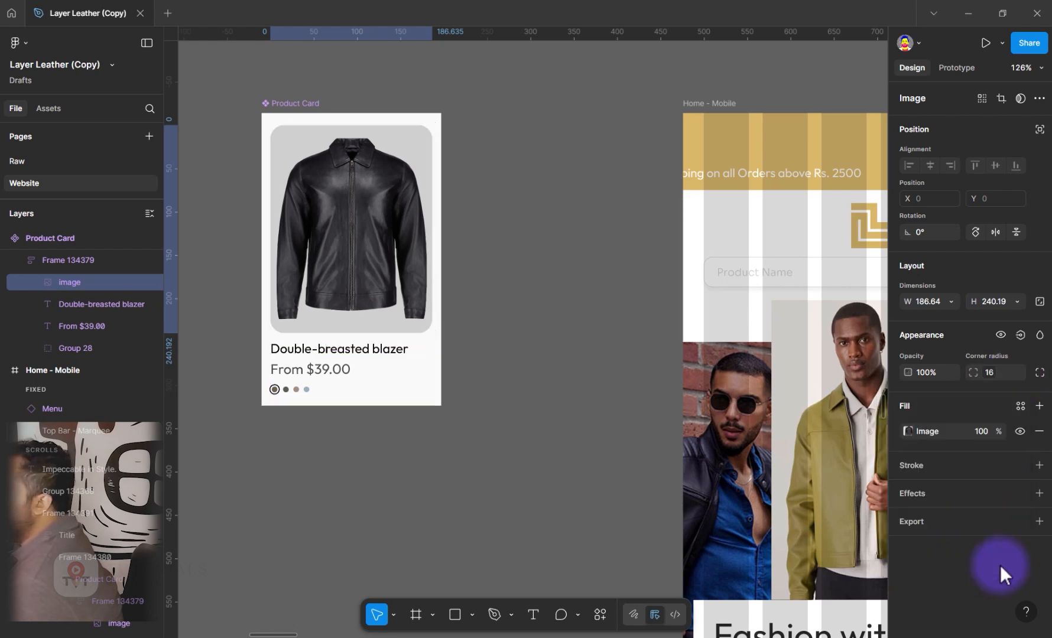
Try Spacing variable 3 as the Product Card's corner radius, and settle on Spacing variable 4
{"action": "left_click", "coordinate": [436, 391]}
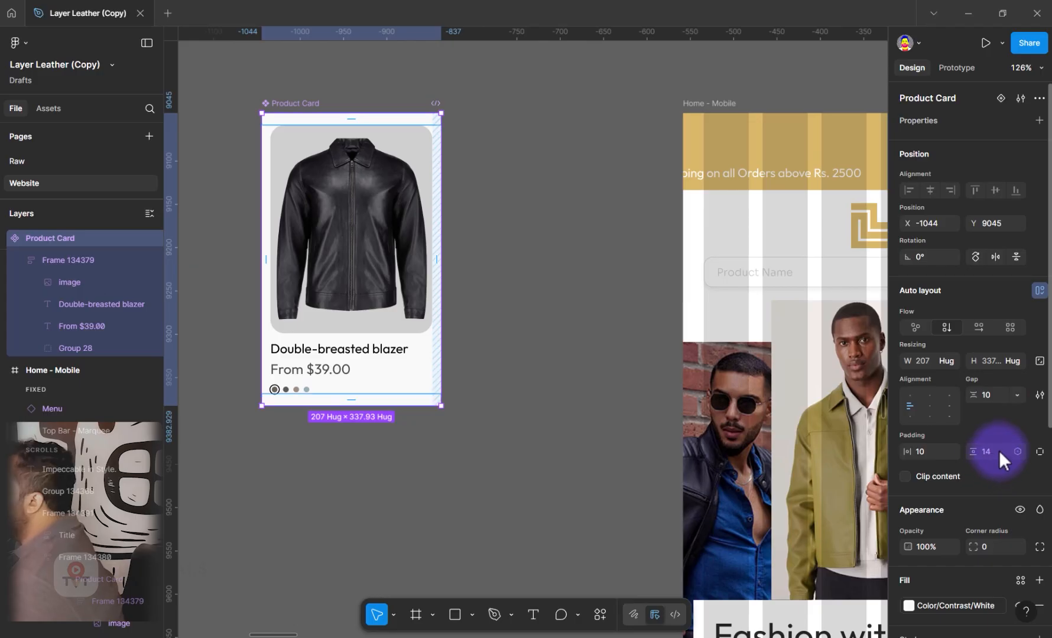
{"action": "left_click", "coordinate": [1017, 545]}
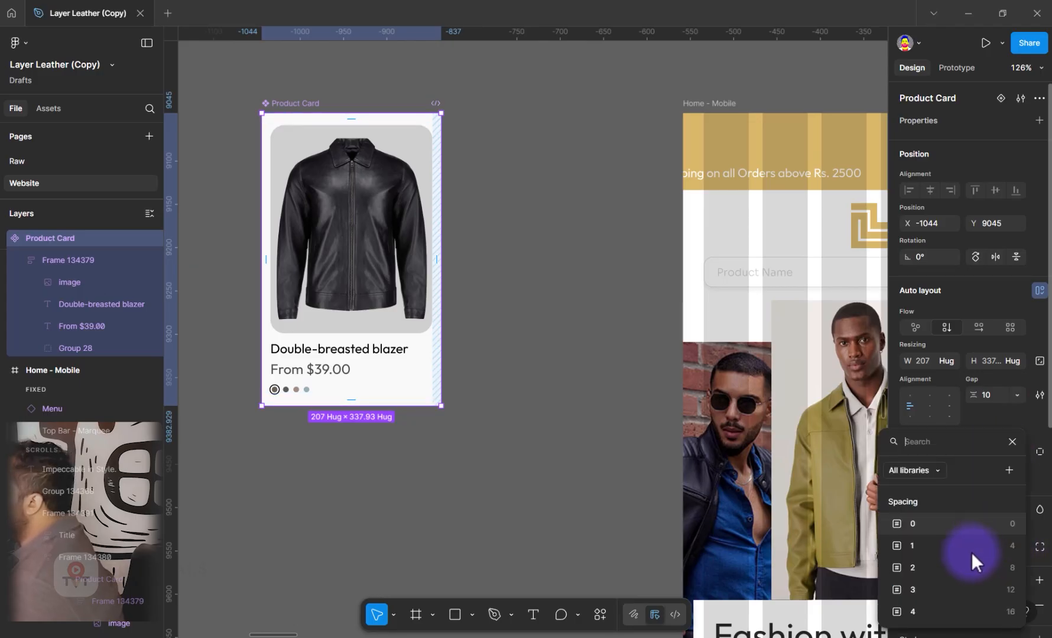
{"action": "left_click", "coordinate": [952, 589]}
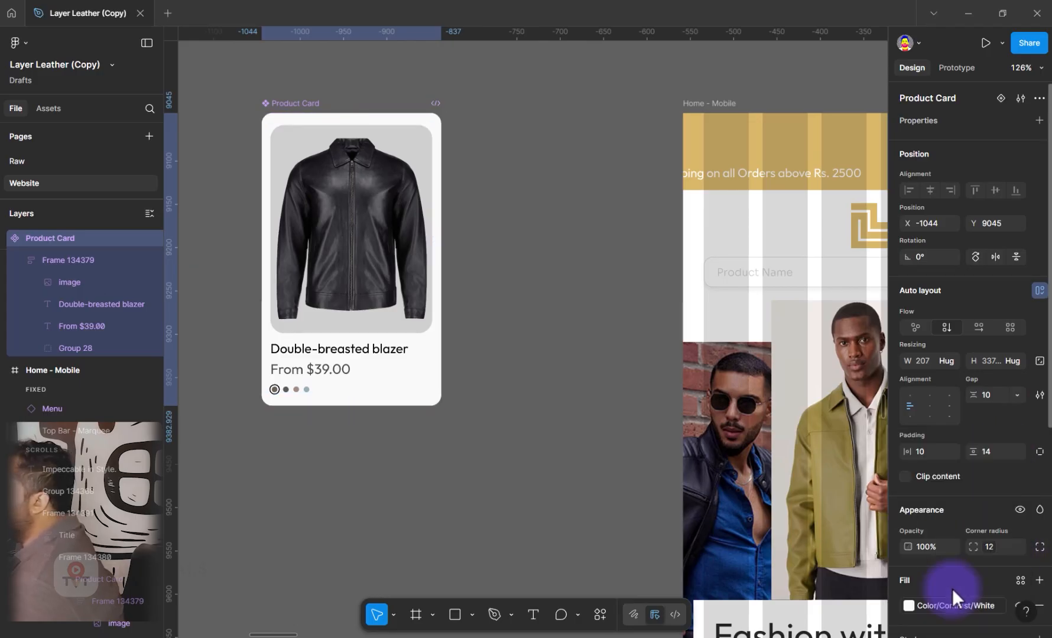
{"action": "left_click", "coordinate": [989, 549]}
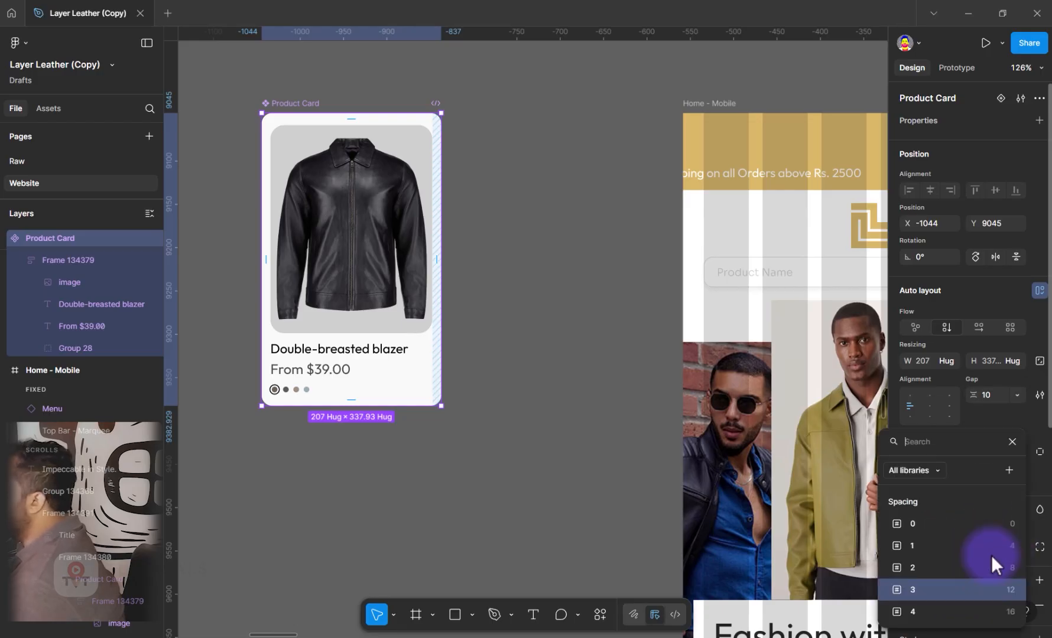
{"action": "left_click", "coordinate": [976, 608]}
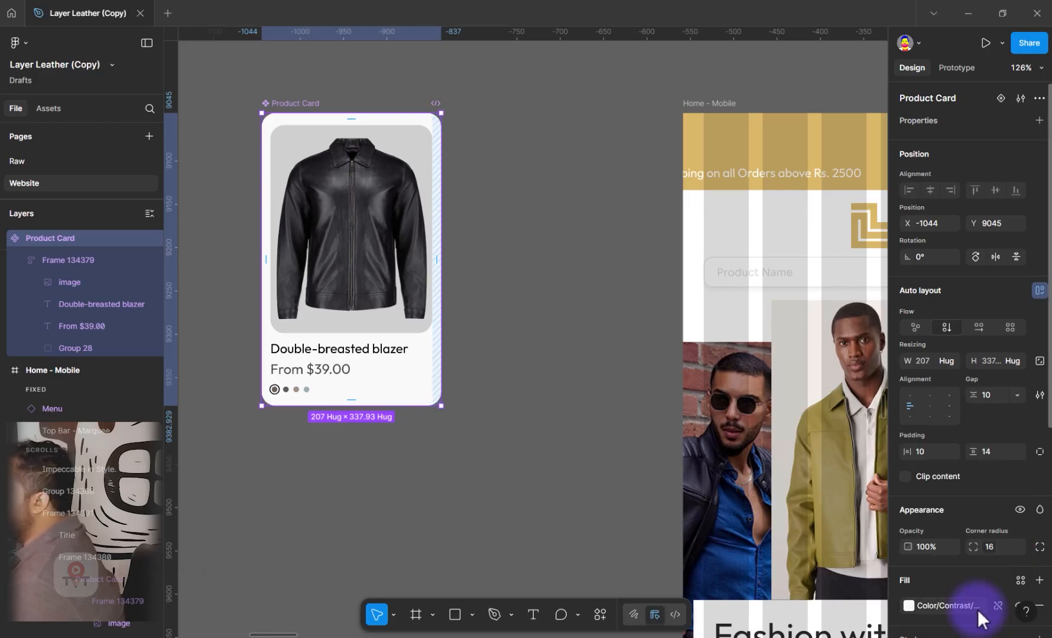
{"action": "left_click", "coordinate": [537, 564]}
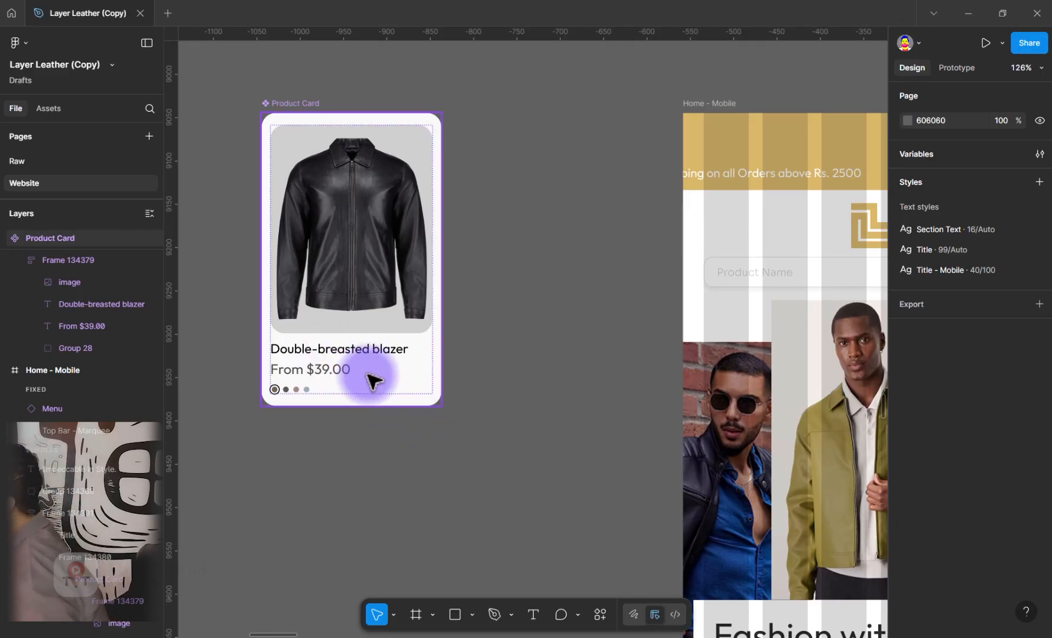
Fill the Double-breasted blazer title in the Product Card with the Body Text color token
{"action": "left_click", "coordinate": [378, 353]}
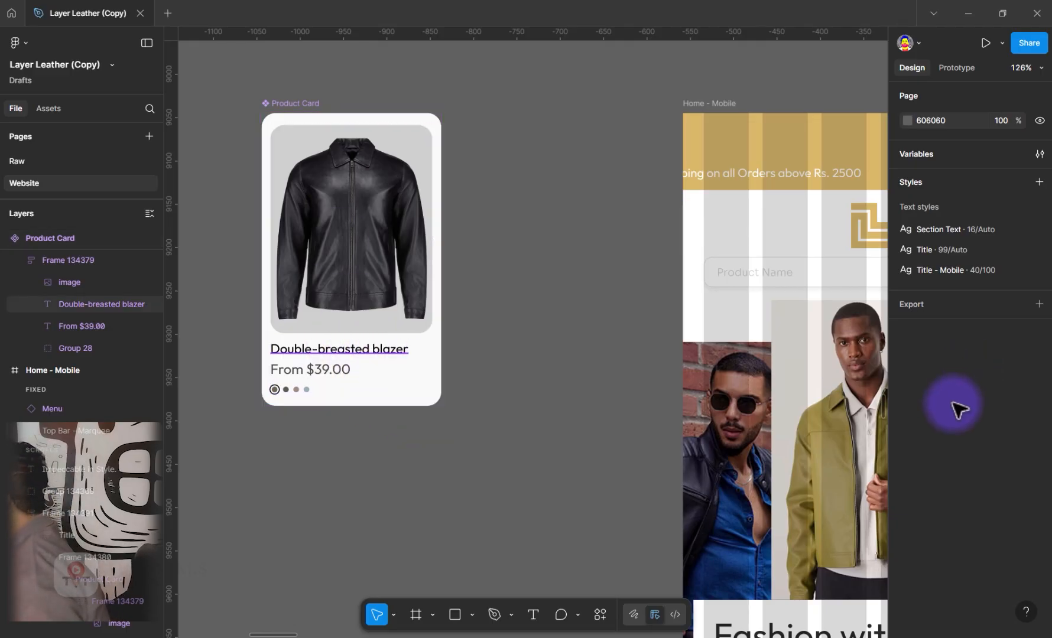
{"action": "scroll", "coordinate": [1036, 481], "scroll_direction": "down", "scroll_amount": 3}
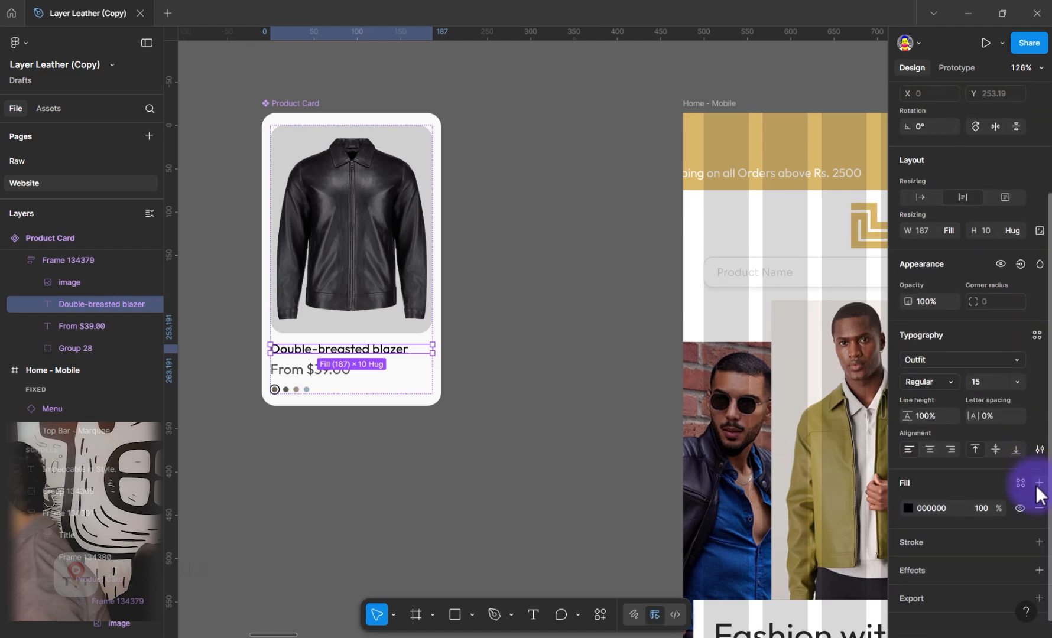
{"action": "left_click", "coordinate": [1020, 475]}
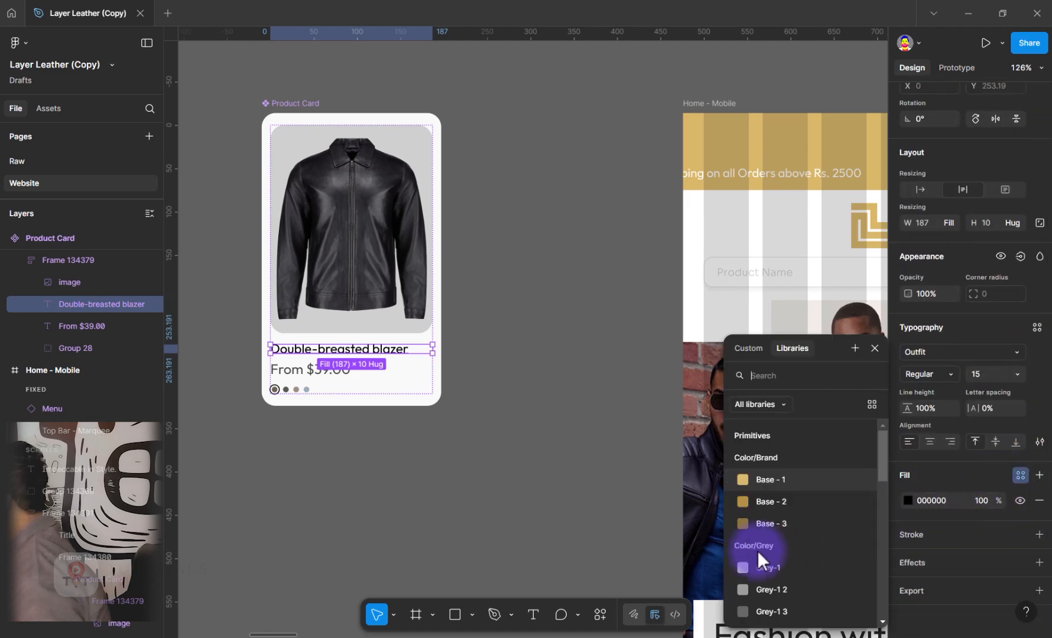
{"action": "scroll", "coordinate": [755, 550], "scroll_direction": "down", "scroll_amount": 3}
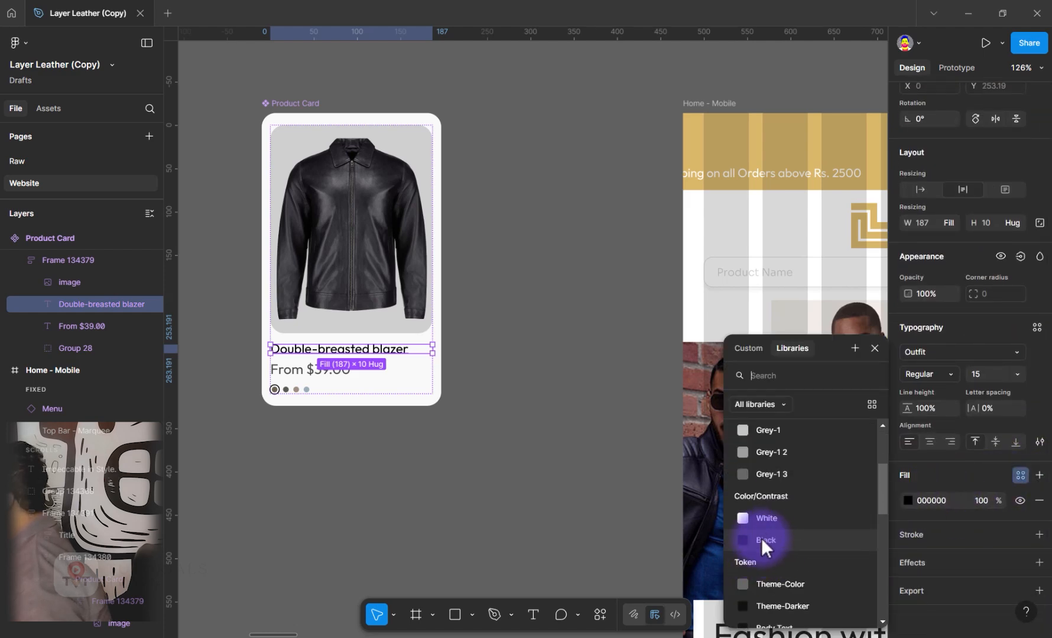
{"action": "scroll", "coordinate": [773, 473], "scroll_direction": "up", "scroll_amount": 2}
{"action": "scroll", "coordinate": [774, 473], "scroll_direction": "down", "scroll_amount": 3}
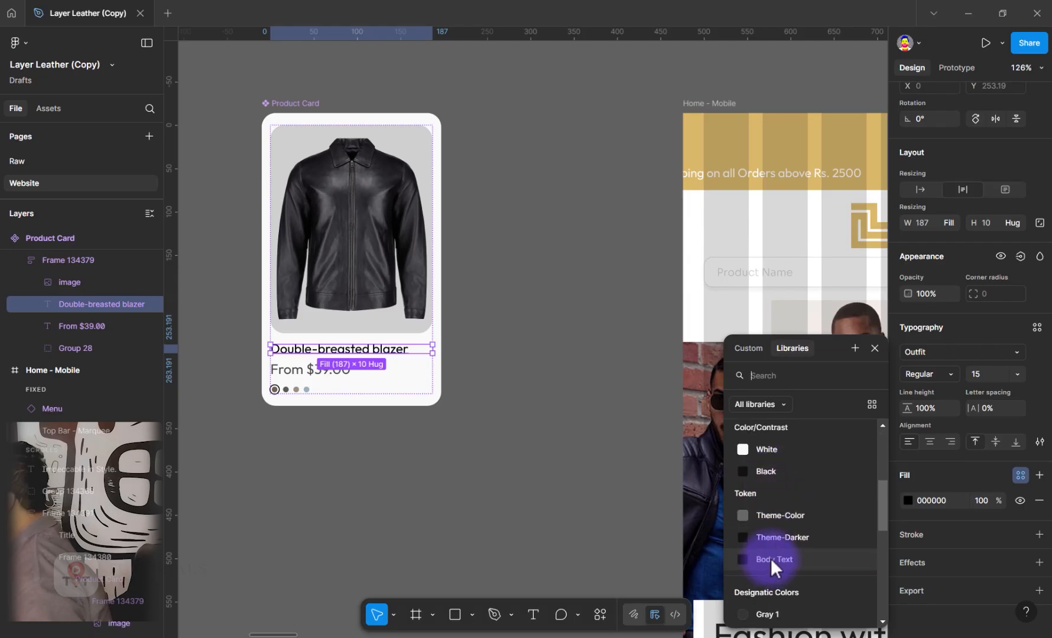
{"action": "left_click", "coordinate": [770, 559]}
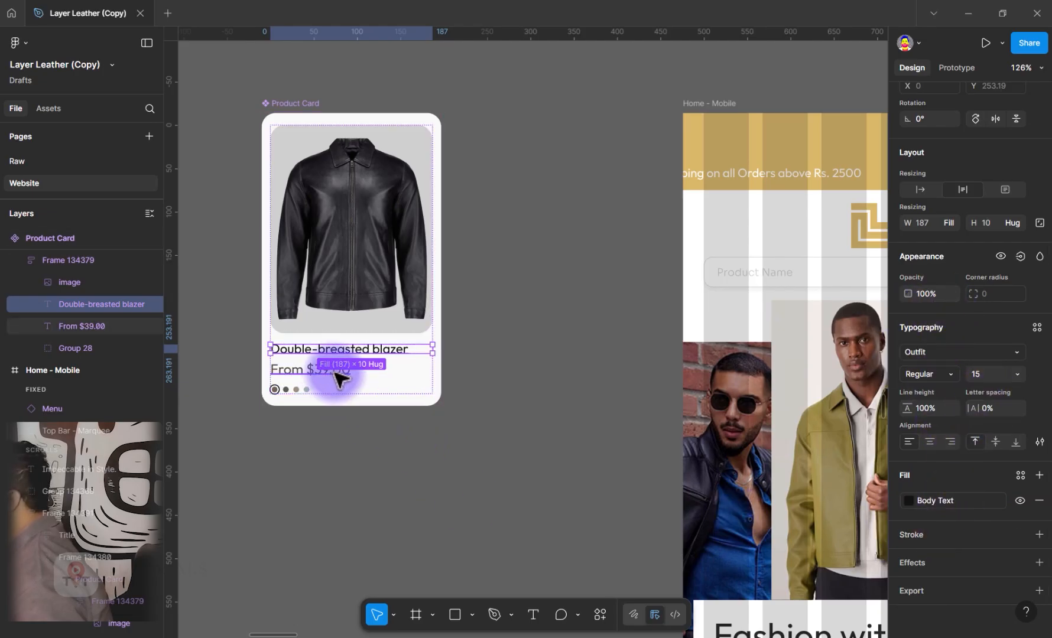
Fill the From $39.00 price text in the Product Card with the Body Text color token
{"action": "left_click", "coordinate": [285, 376]}
{"action": "scroll", "coordinate": [1039, 459], "scroll_direction": "up", "scroll_amount": 2}
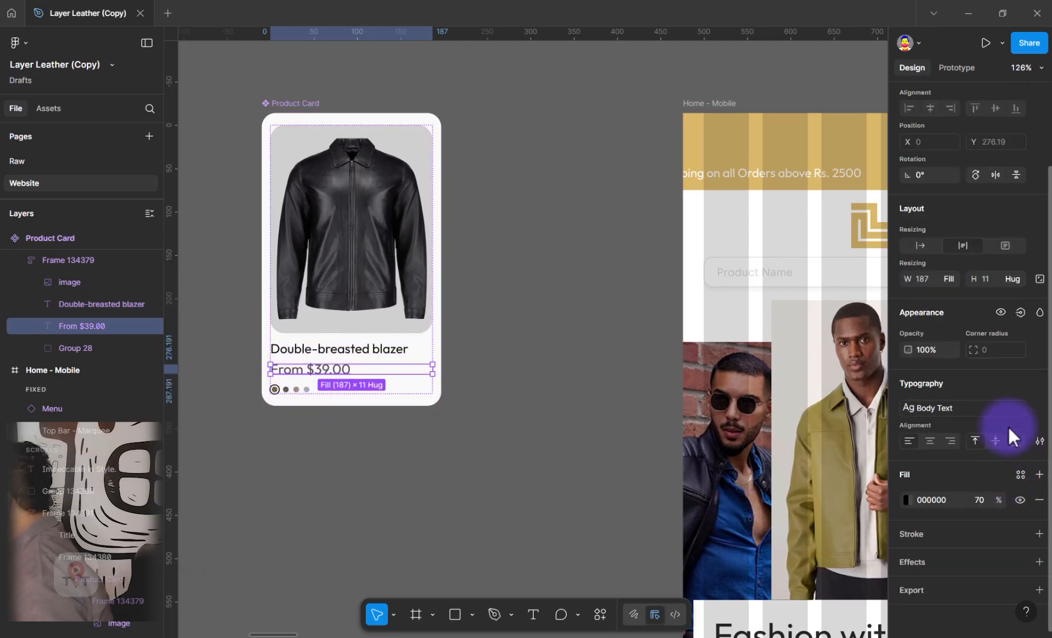
{"action": "left_click", "coordinate": [1018, 475]}
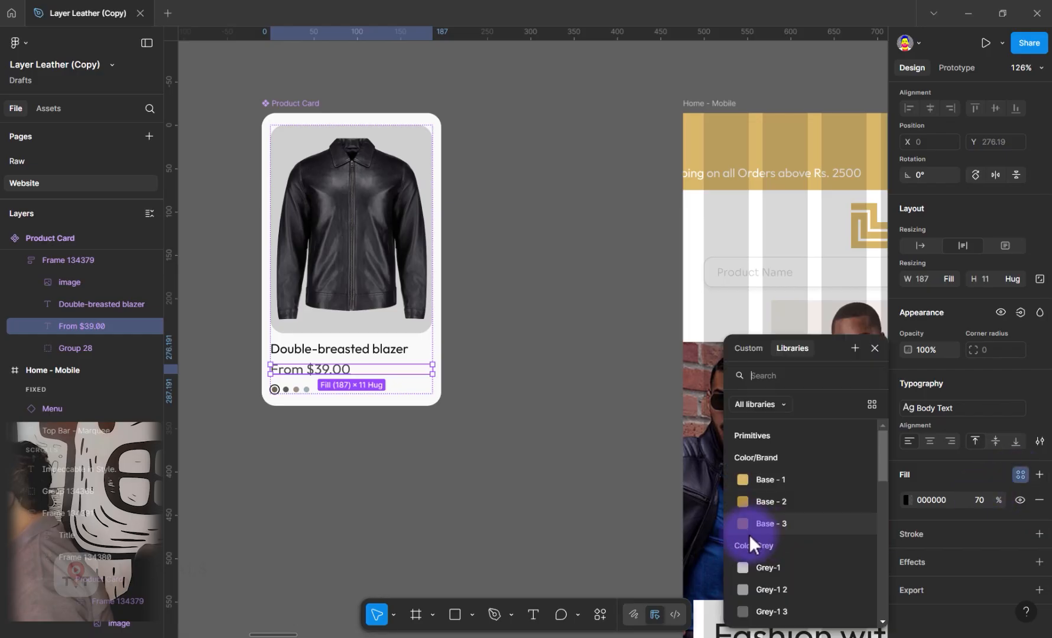
{"action": "scroll", "coordinate": [749, 535], "scroll_direction": "down", "scroll_amount": 2}
{"action": "left_click", "coordinate": [771, 558]}
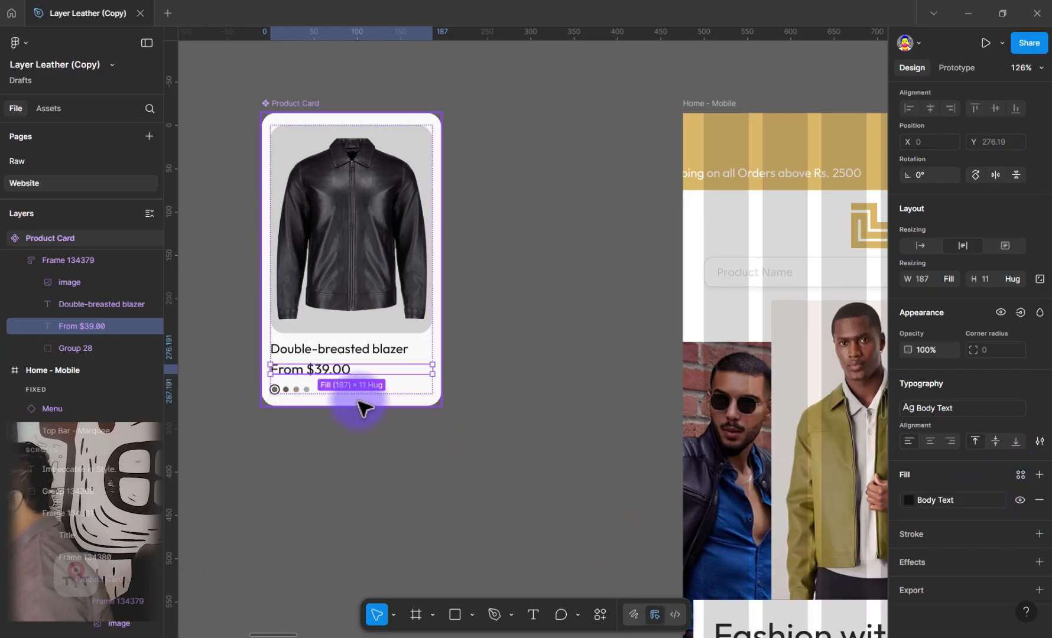
Open the Token variables beside the Product Card and relink Body Text to the Color/Grey/Grey-1 3 primitive
{"action": "left_click", "coordinate": [324, 391]}
{"action": "scroll", "coordinate": [354, 251], "scroll_direction": "up", "scroll_amount": 2}
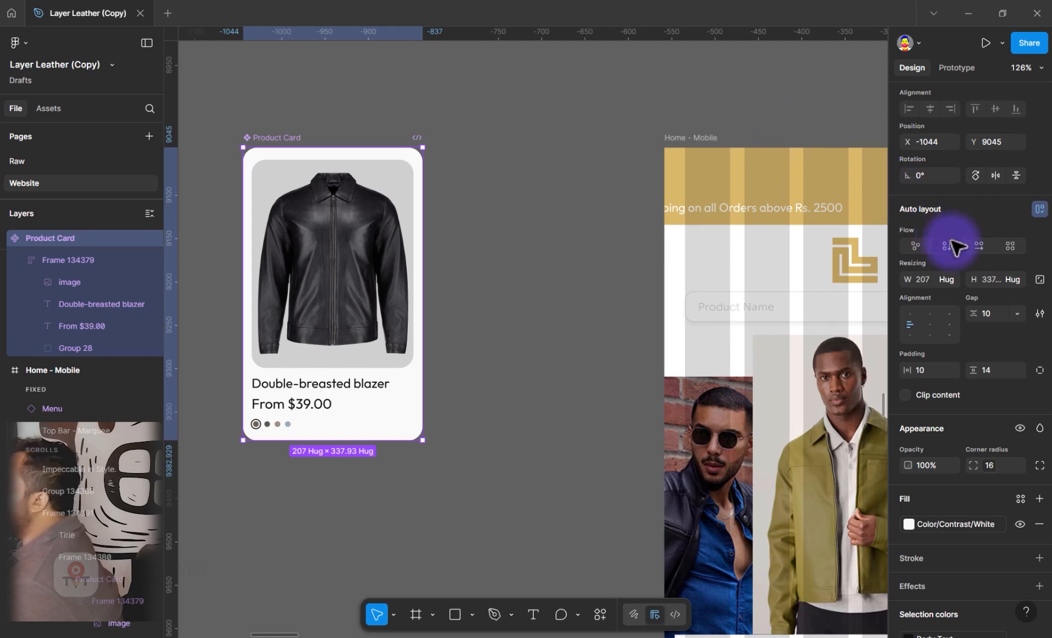
{"action": "key", "text": "Escape"}
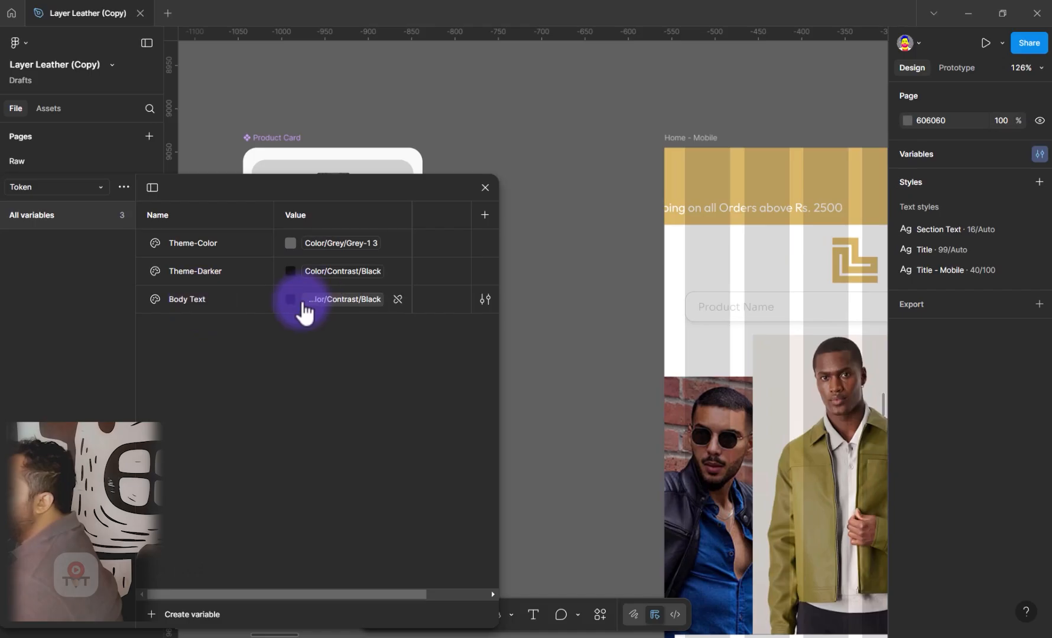
{"action": "left_click", "coordinate": [309, 300]}
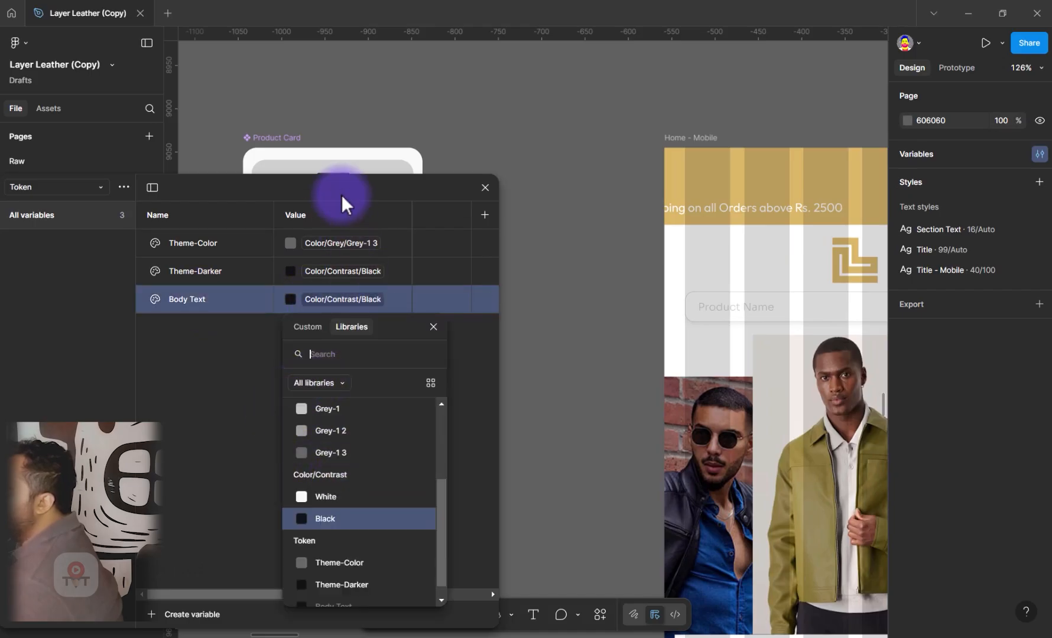
{"action": "left_click_drag", "start_coordinate": [345, 200], "coordinate": [838, 160]}
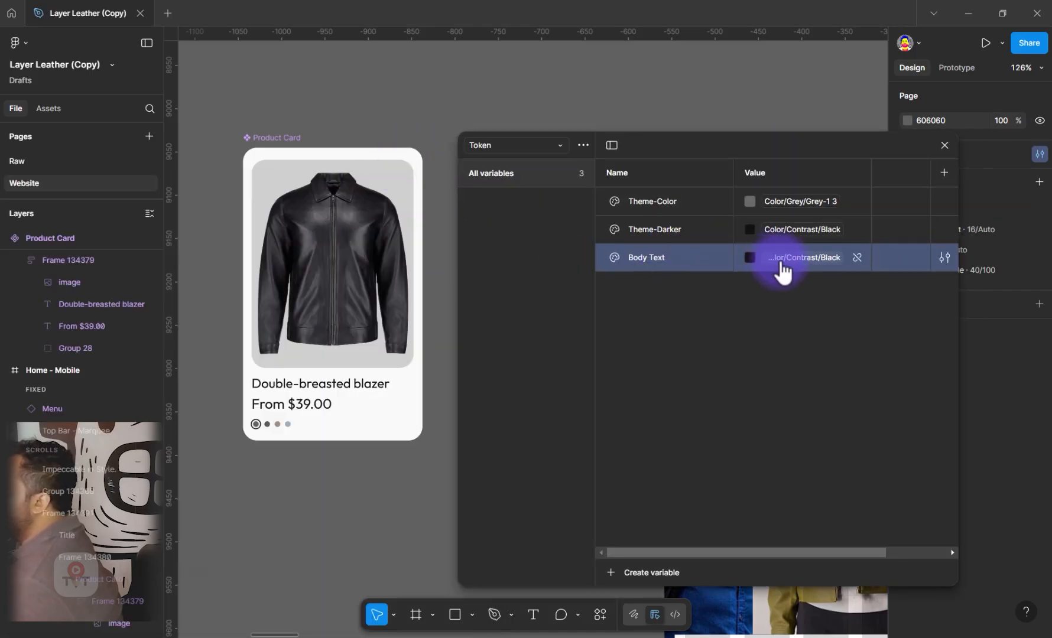
{"action": "left_click", "coordinate": [775, 264]}
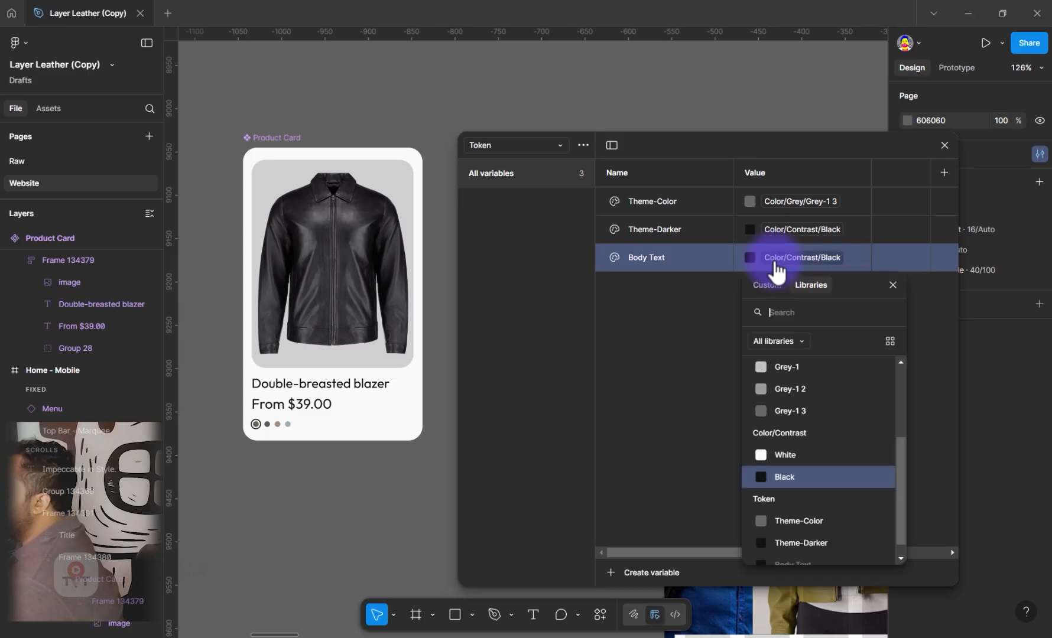
{"action": "left_click", "coordinate": [783, 417]}
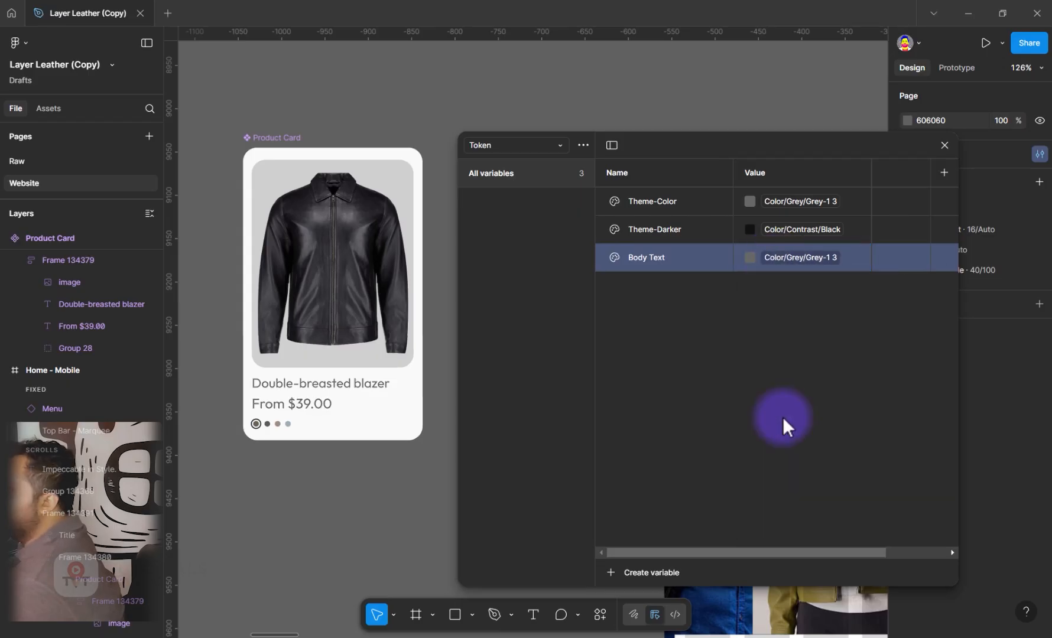
Relink the Theme-Color token to the Color/Brand/Base - 2 primitive
{"action": "left_click", "coordinate": [326, 393]}
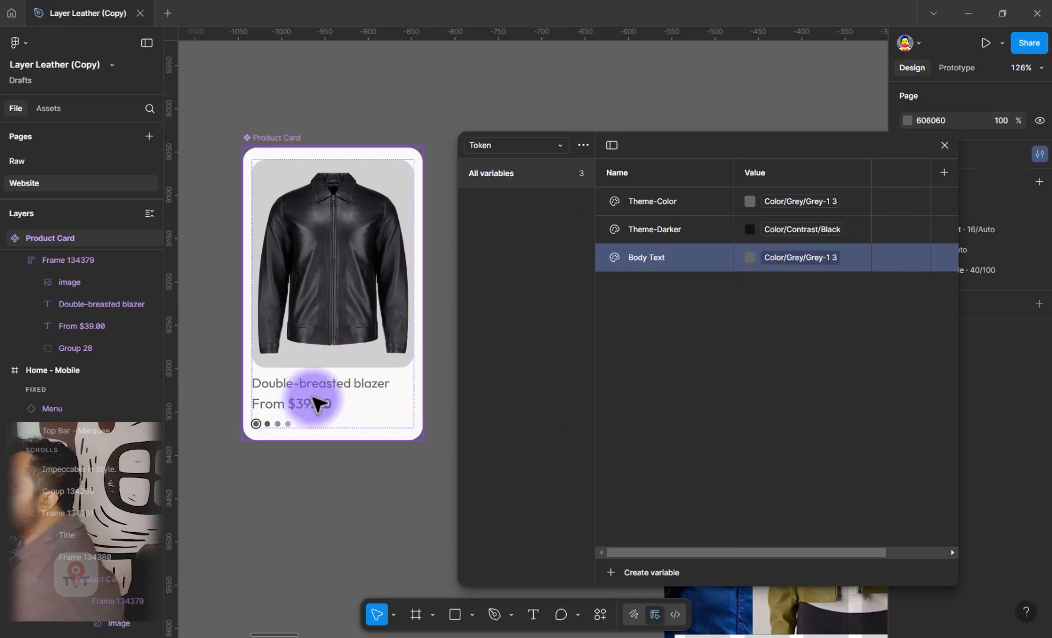
{"action": "left_click", "coordinate": [833, 208]}
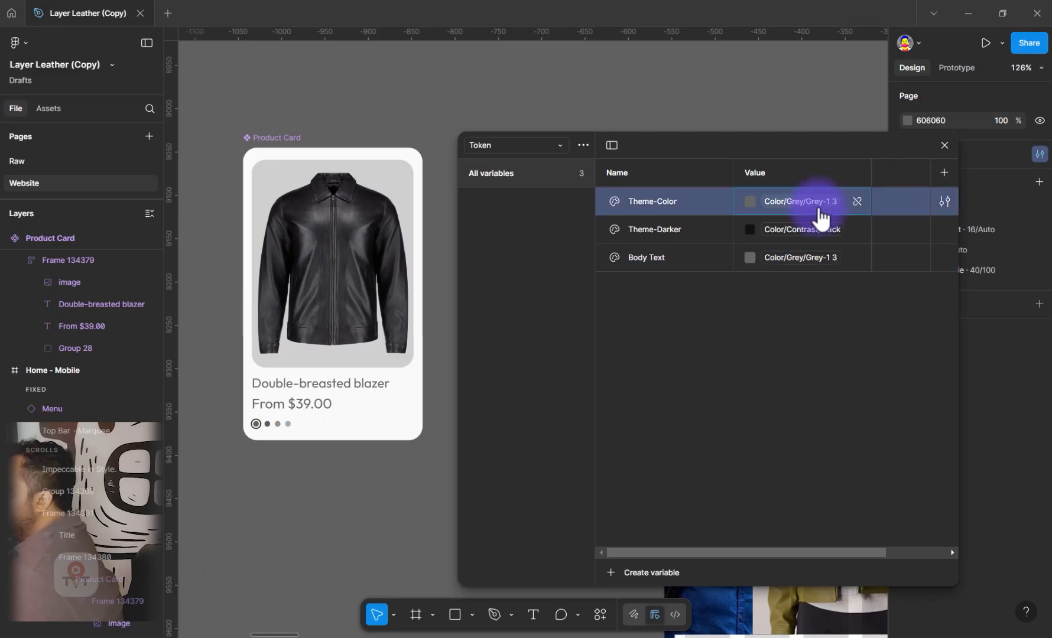
{"action": "left_click", "coordinate": [771, 312]}
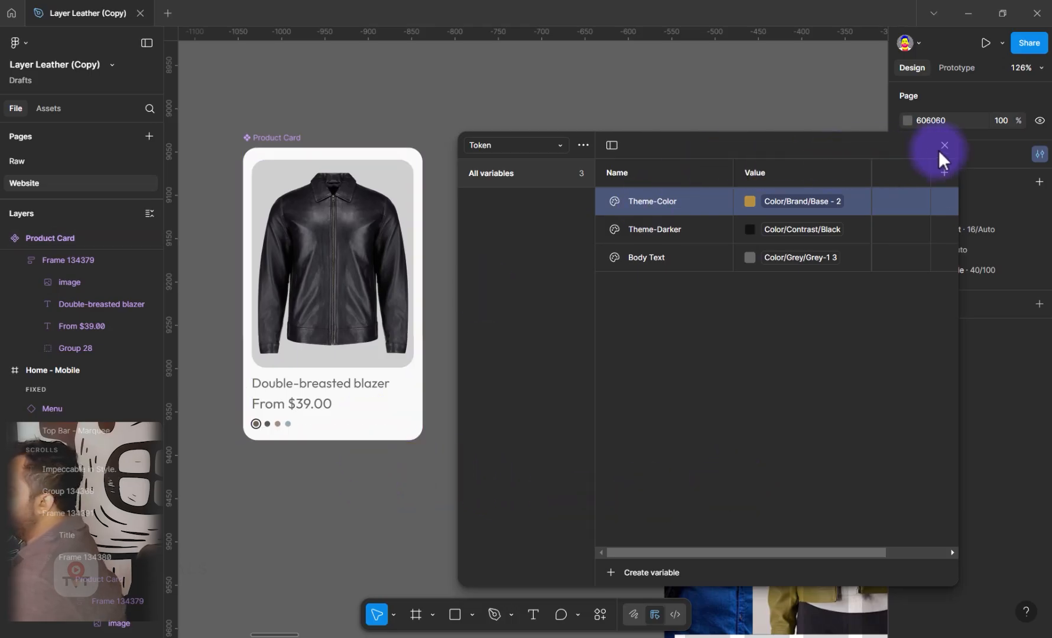
Add an outside stroke to the Product Card component and bind its weight to the Spacing variable 1 (4)
{"action": "left_click", "coordinate": [253, 140]}
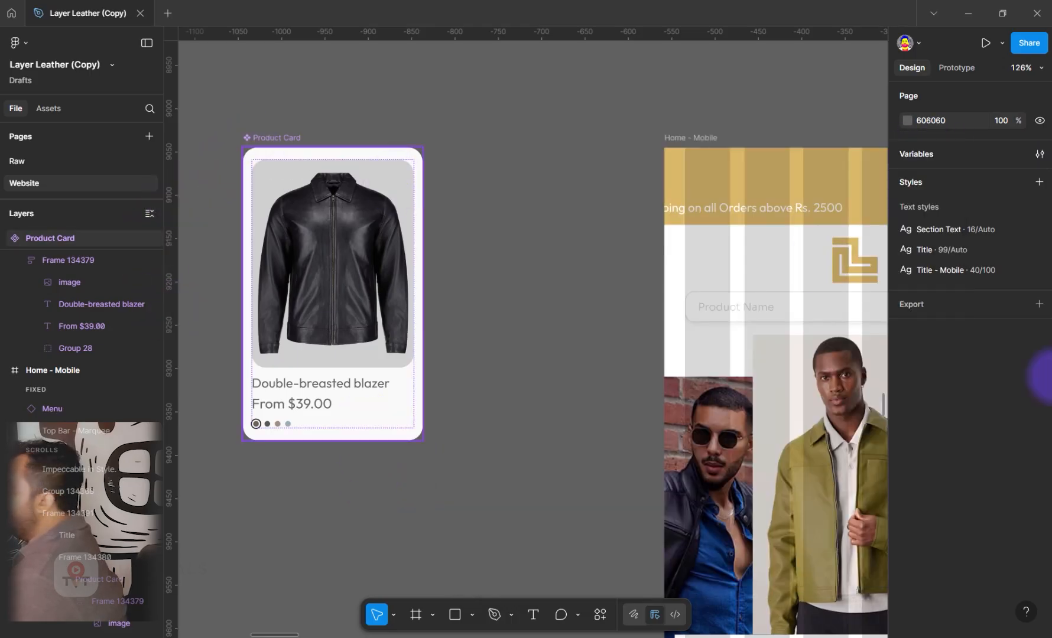
{"action": "scroll", "coordinate": [951, 572], "scroll_direction": "down", "scroll_amount": 3}
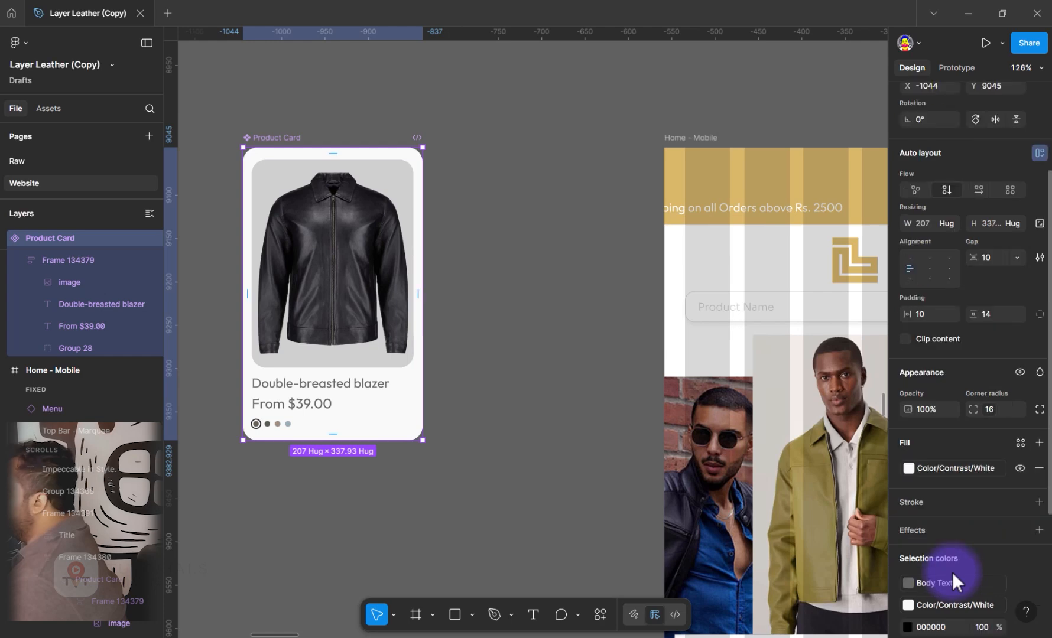
{"action": "scroll", "coordinate": [943, 586], "scroll_direction": "down", "scroll_amount": 3}
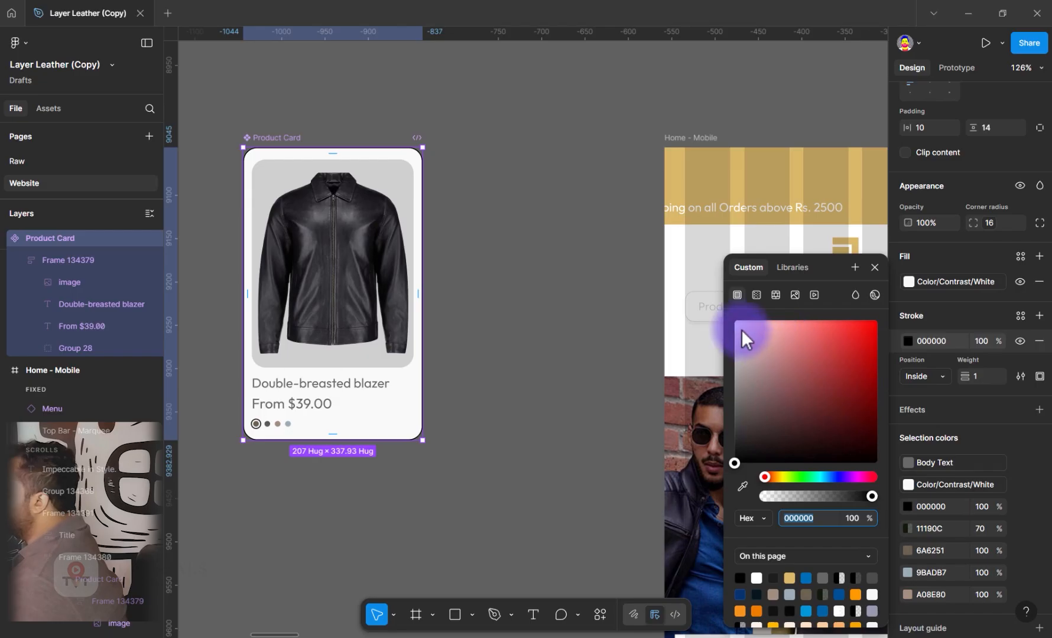
{"action": "left_click", "coordinate": [983, 376]}
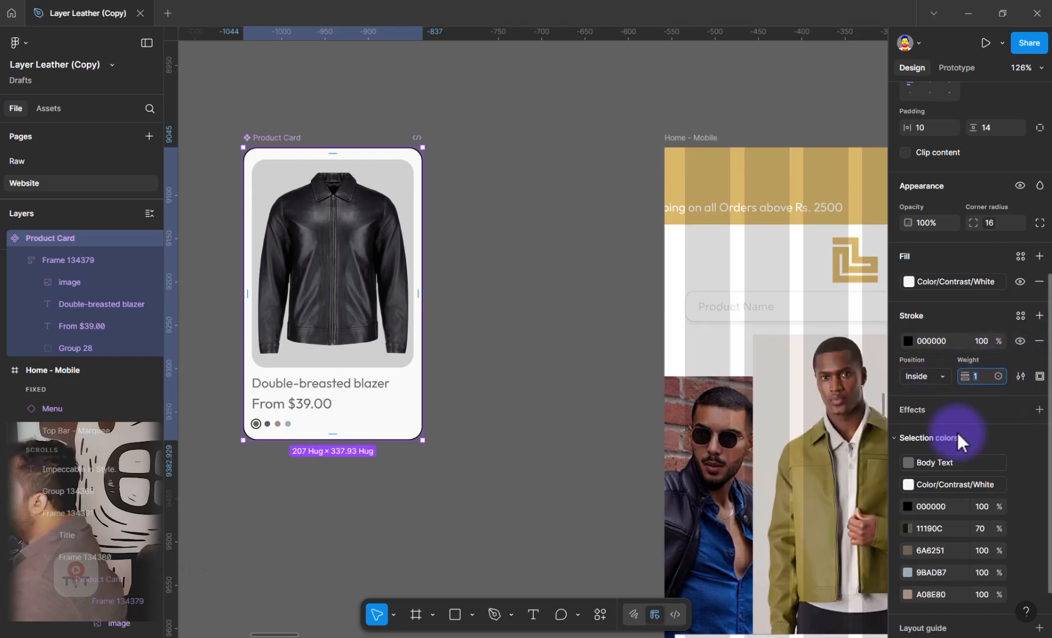
{"action": "left_click", "coordinate": [997, 379]}
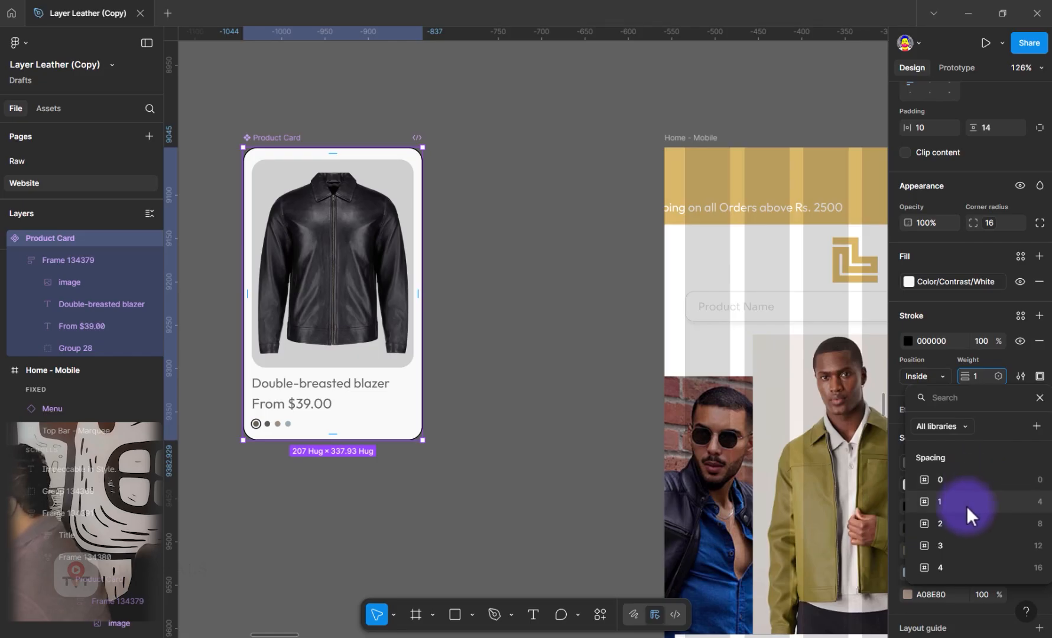
{"action": "left_click", "coordinate": [967, 511]}
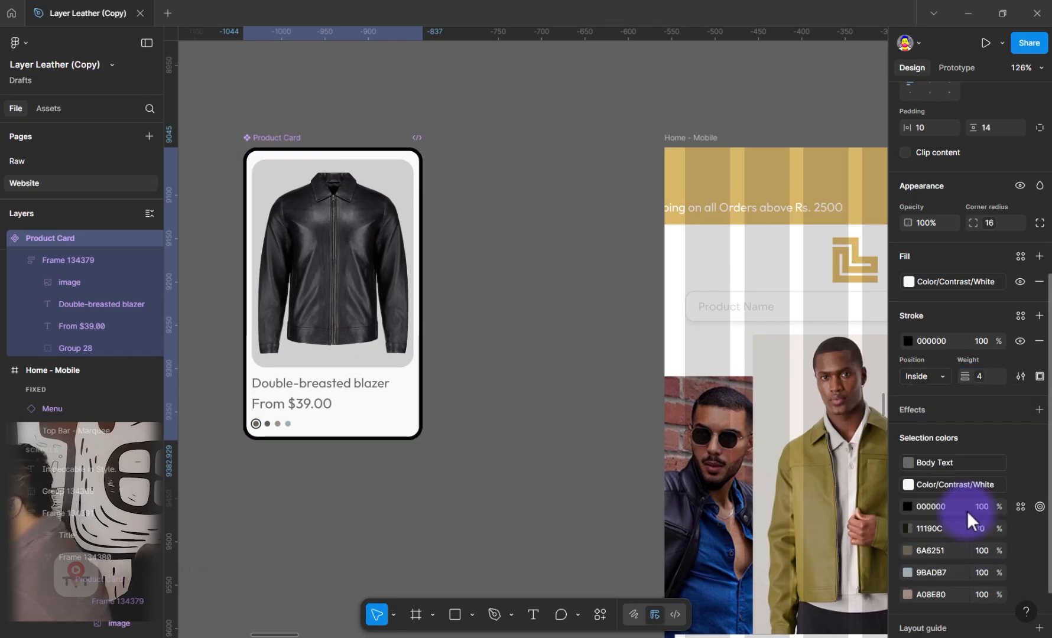
{"action": "left_click", "coordinate": [937, 376]}
{"action": "left_click", "coordinate": [937, 395]}
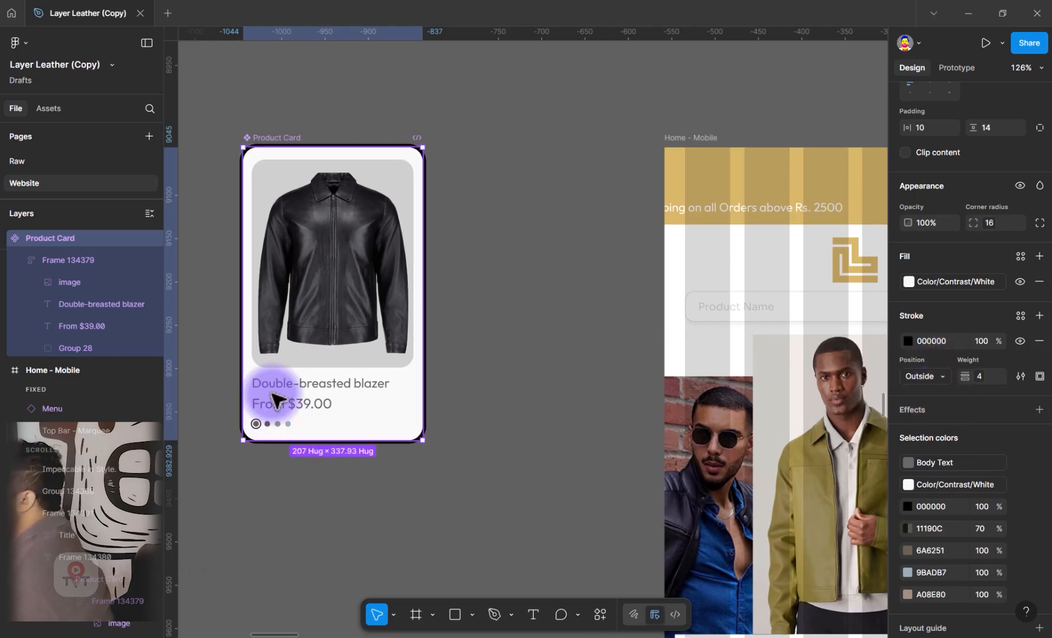
Color the Product Card's stroke with the Theme-Color token
{"action": "left_click", "coordinate": [1021, 315]}
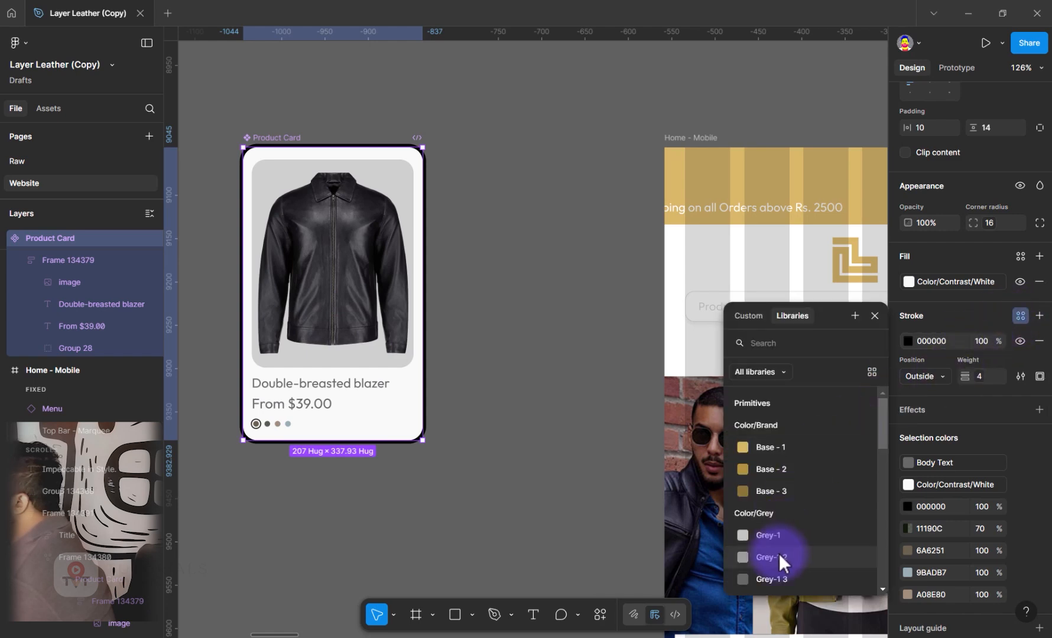
{"action": "scroll", "coordinate": [779, 553], "scroll_direction": "down", "scroll_amount": 3}
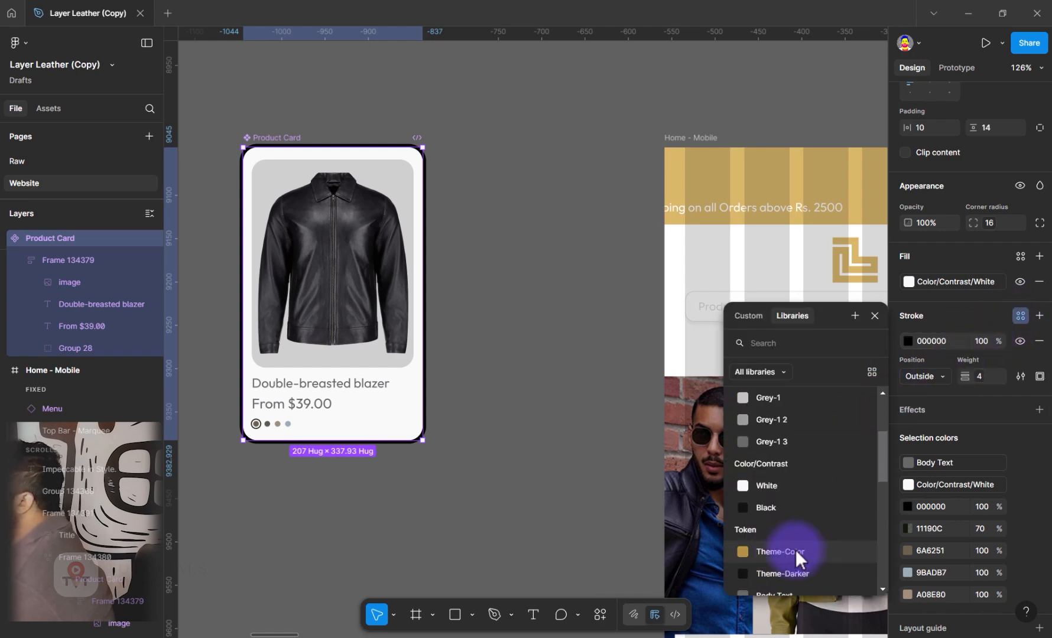
{"action": "left_click", "coordinate": [795, 550]}
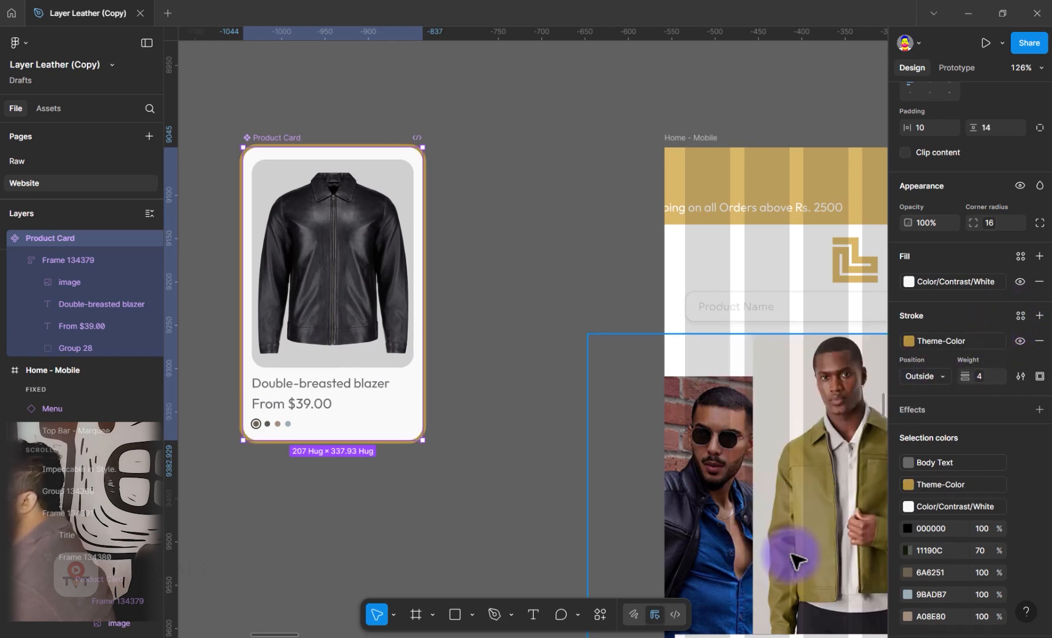
{"action": "left_click", "coordinate": [434, 305]}
Move the Product Card component to about X -1351, Y 9056 and place an instance above it at about X -1360, Y 8613
{"action": "left_click_drag", "start_coordinate": [475, 241], "coordinate": [742, 296]}
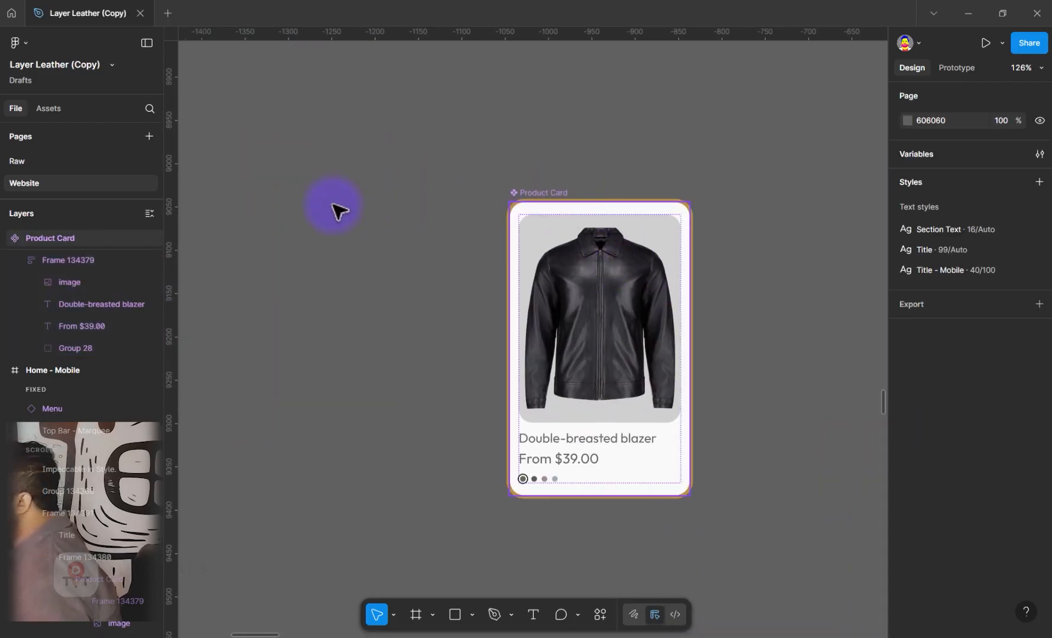
{"action": "key", "text": "ctrl+z"}
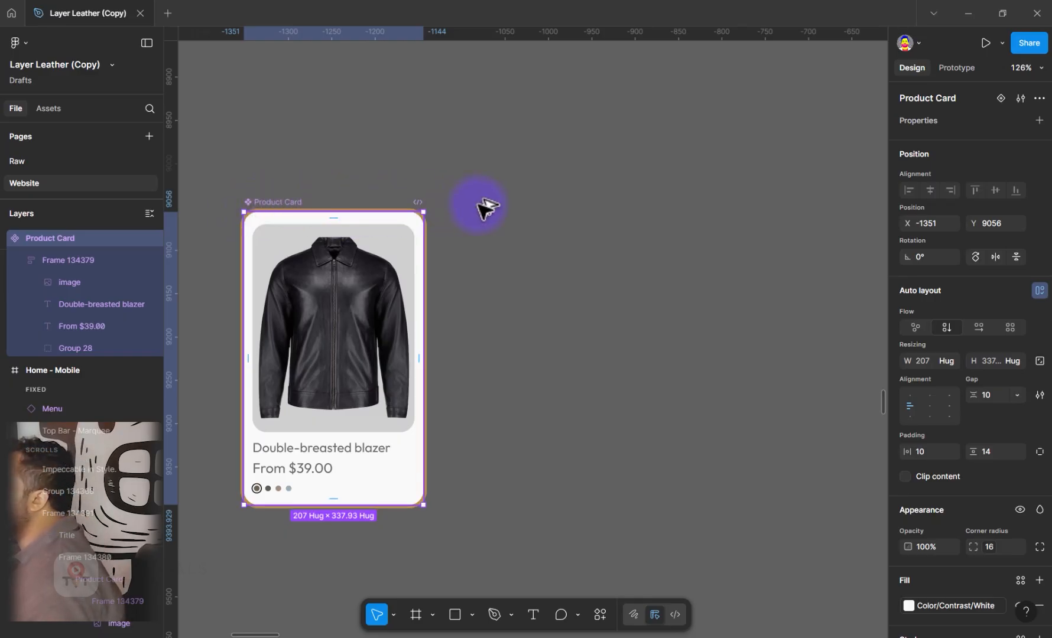
{"action": "key", "text": "ctrl+d"}
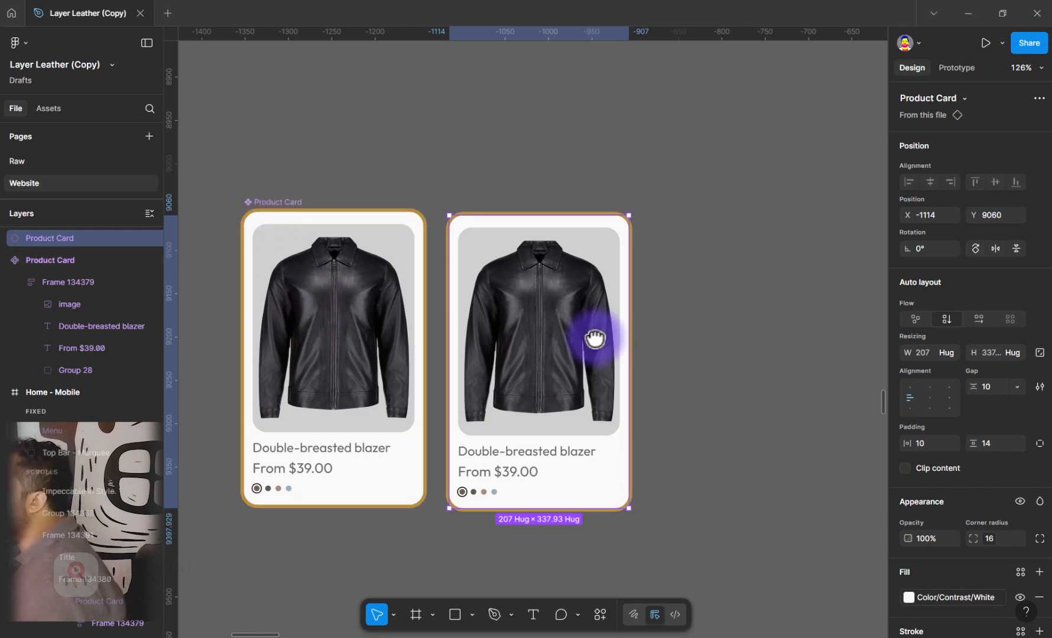
{"action": "left_click_drag", "start_coordinate": [622, 404], "coordinate": [615, 624]}
{"action": "left_click_drag", "start_coordinate": [608, 584], "coordinate": [402, 200]}
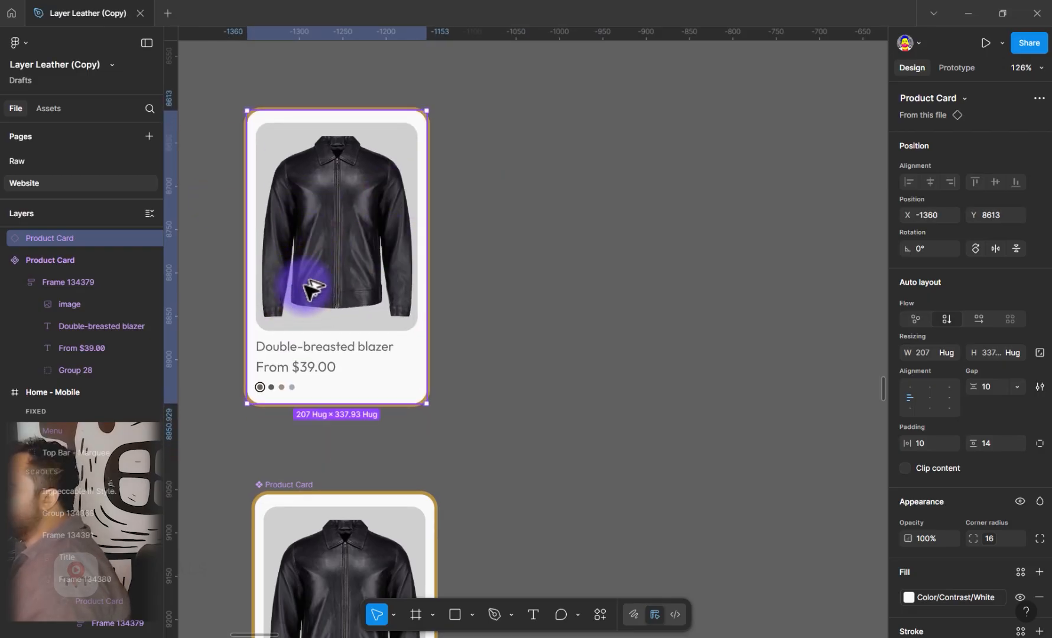
Duplicate the Product Card instance alongside it at about X -1111 and detach both instances from the component
{"action": "key", "text": "ctrl+d"}
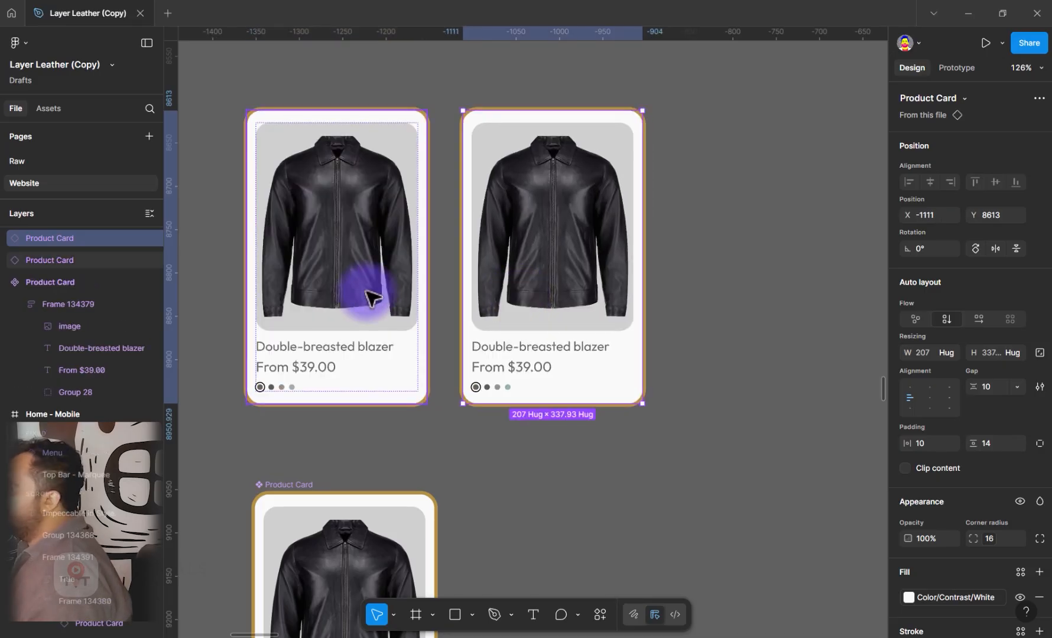
{"action": "left_click", "coordinate": [358, 323], "text": "shift"}
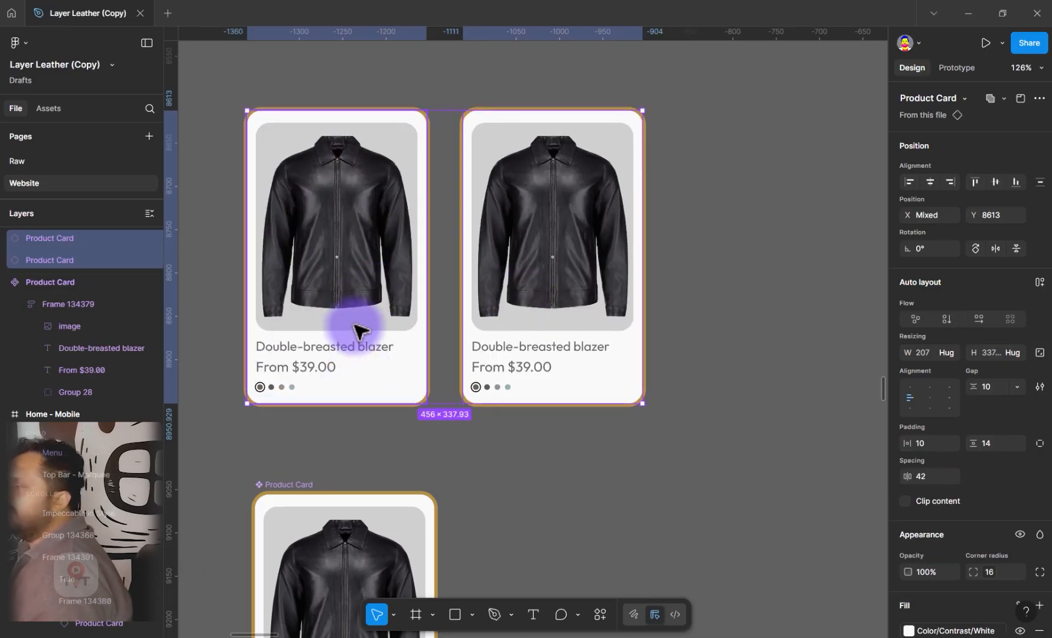
{"action": "right_click", "coordinate": [354, 321]}
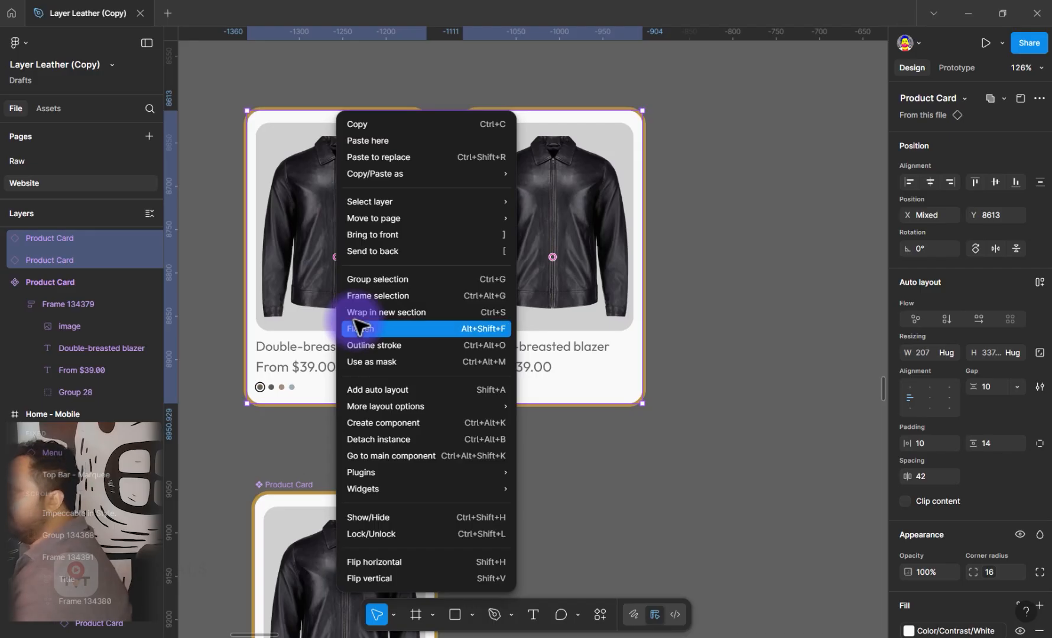
{"action": "left_click", "coordinate": [371, 439]}
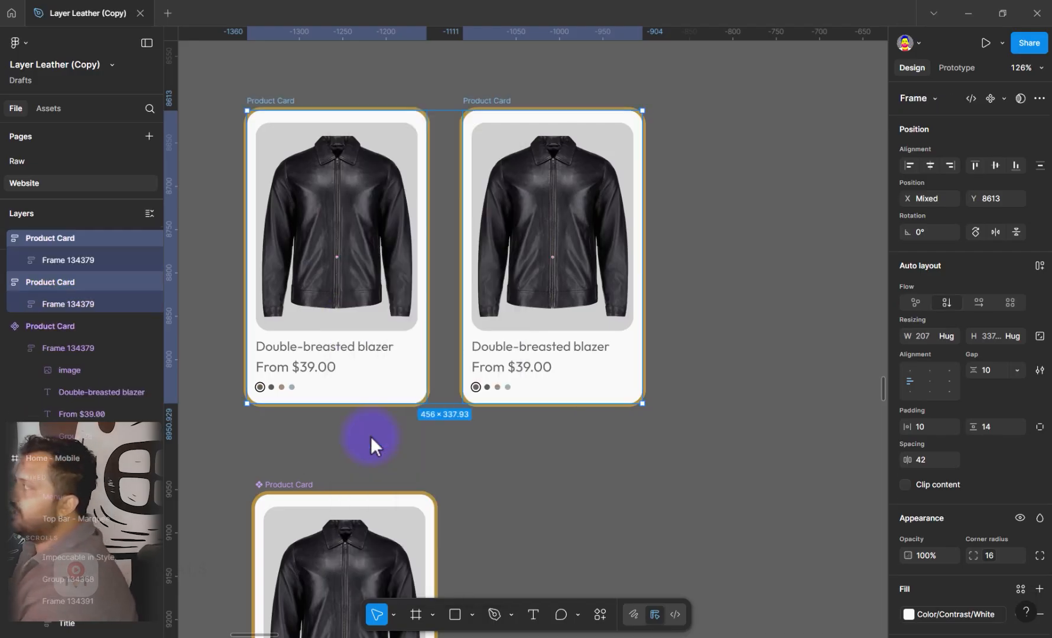
{"action": "key", "text": "Escape"}
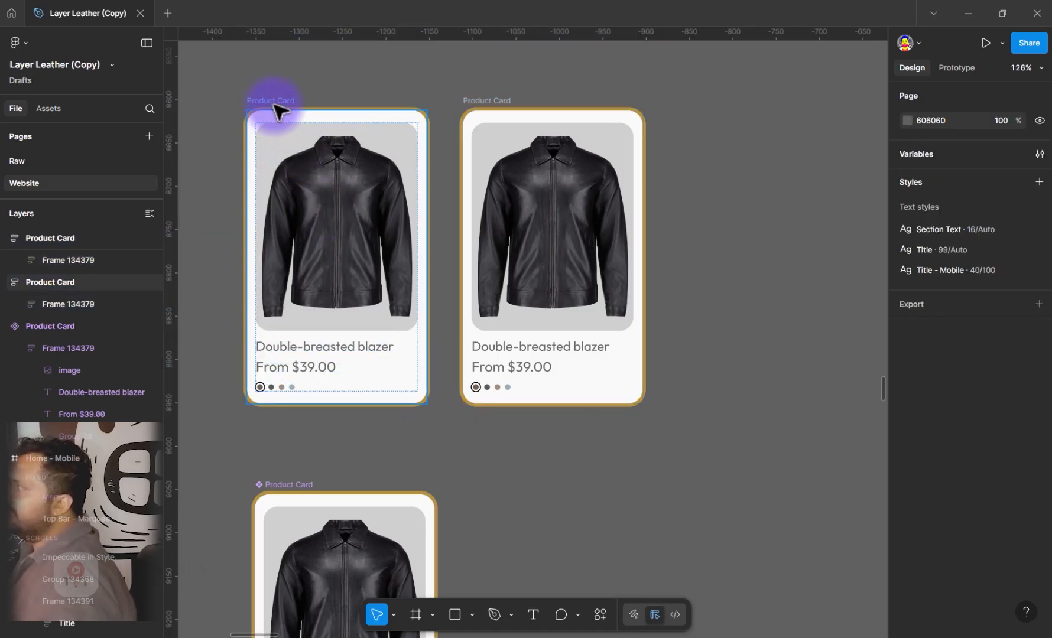
Rename the first detached Product Card frame as Light
{"action": "left_click", "coordinate": [275, 108]}
{"action": "double_click", "coordinate": [279, 101]}
{"action": "type", "text": "Light"}
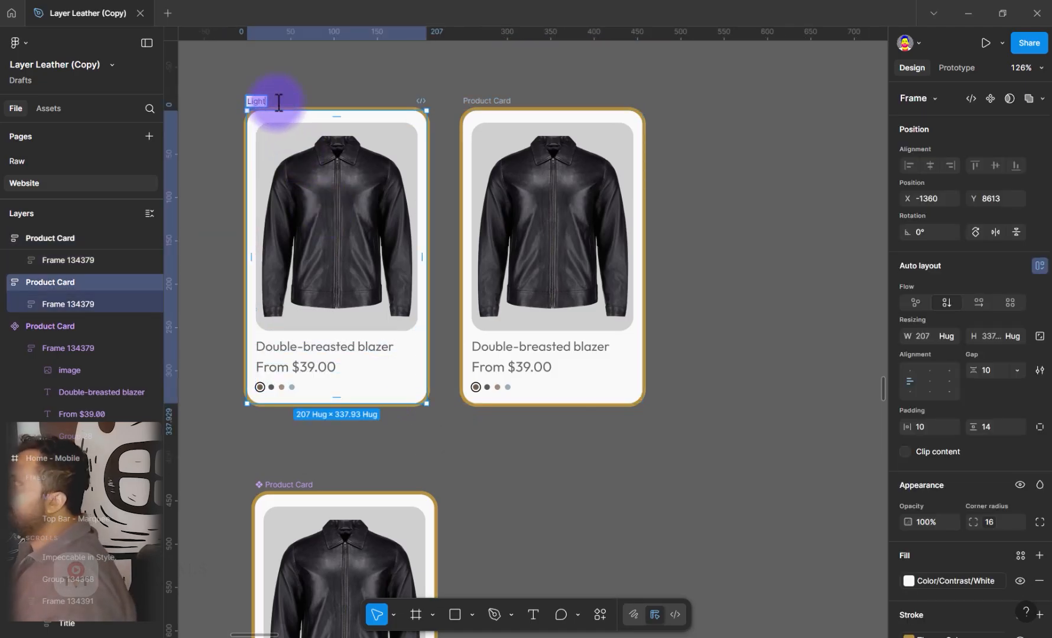
{"action": "key", "text": "Return"}
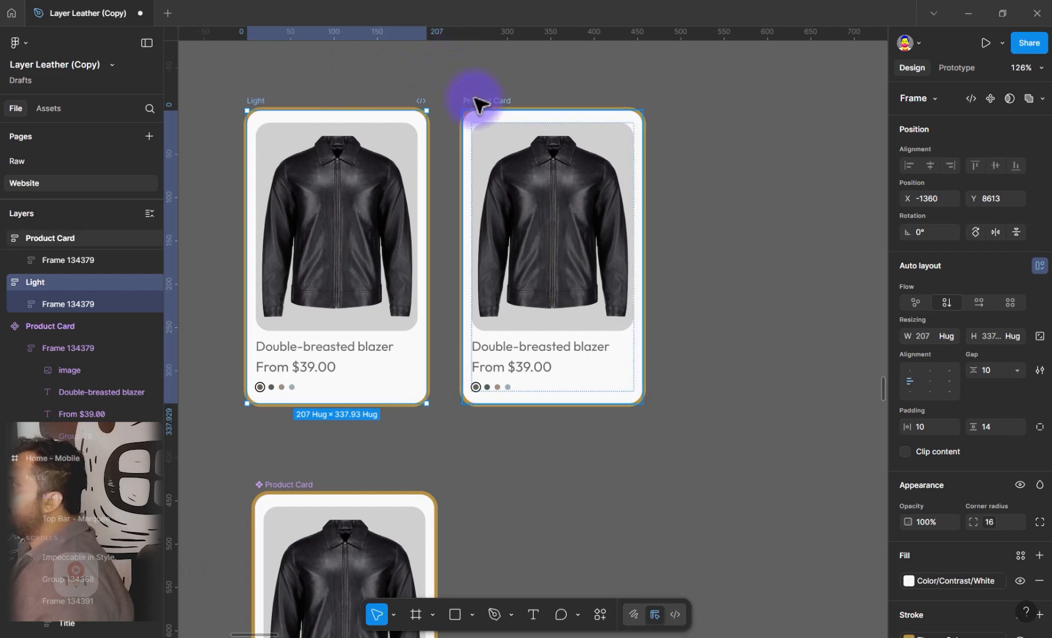
Rename the second detached Product Card frame as Dark
{"action": "left_click", "coordinate": [501, 102]}
{"action": "double_click", "coordinate": [503, 102]}
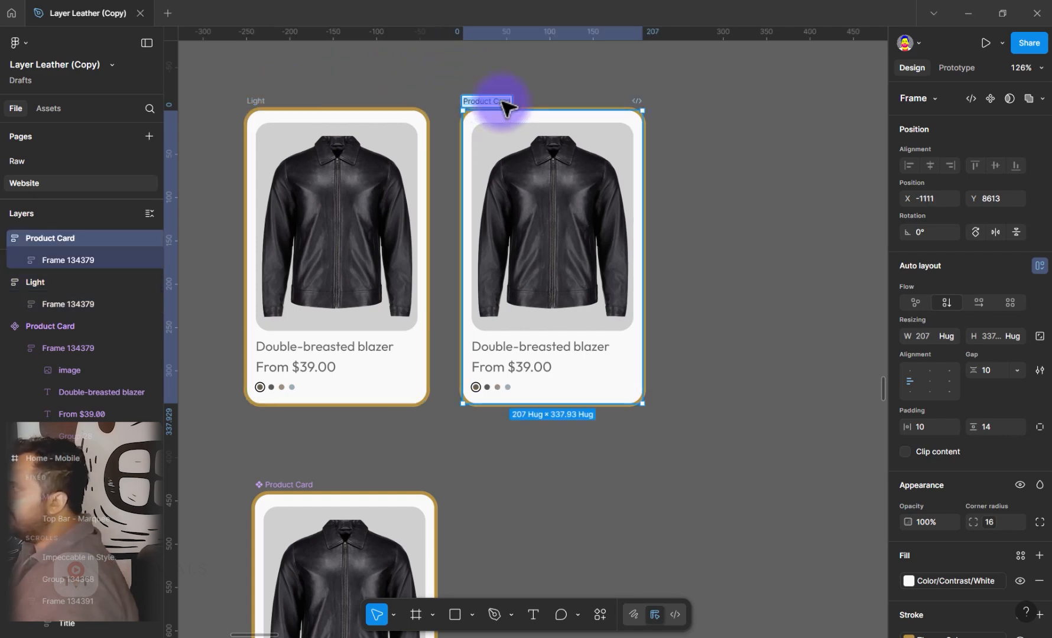
{"action": "type", "text": "Dark"}
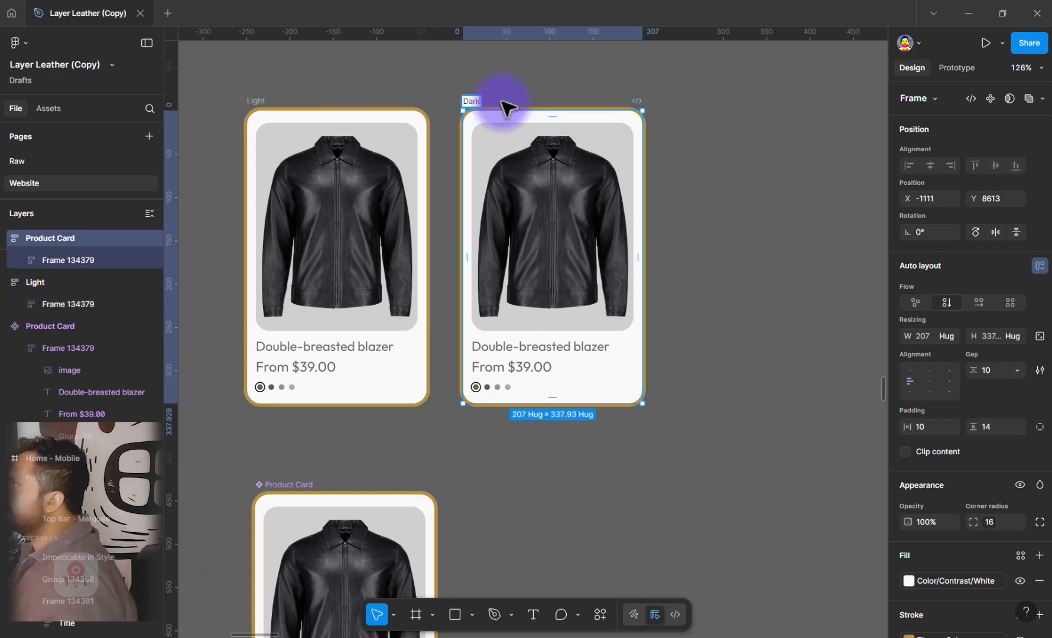
{"action": "key", "text": "Return"}
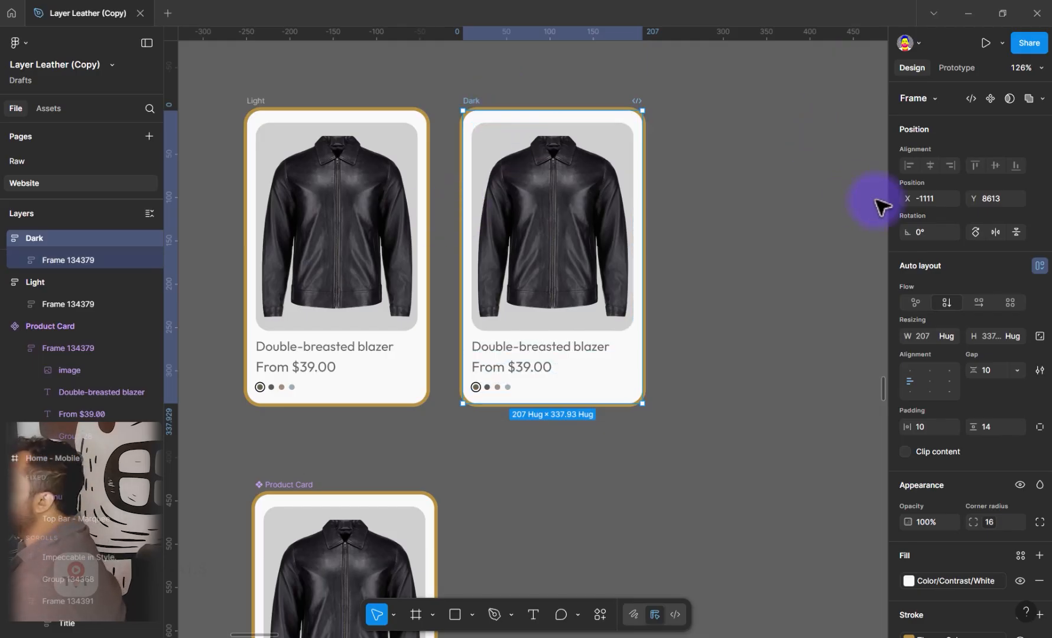
{"action": "key", "text": "Escape"}
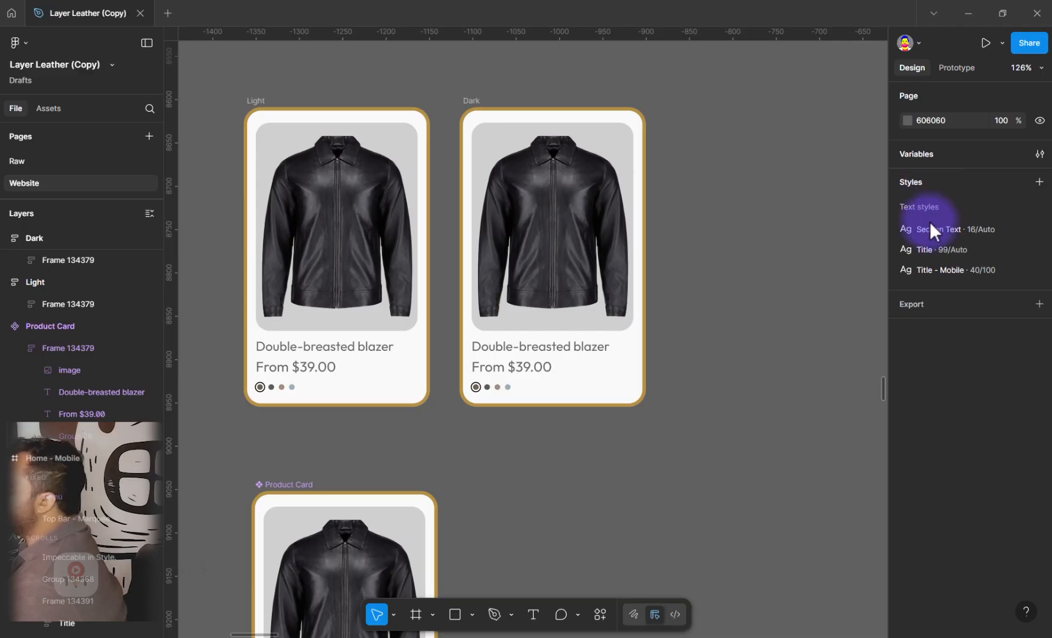
Open the Token variables and create a color variable named Background
{"action": "left_click", "coordinate": [1038, 154]}
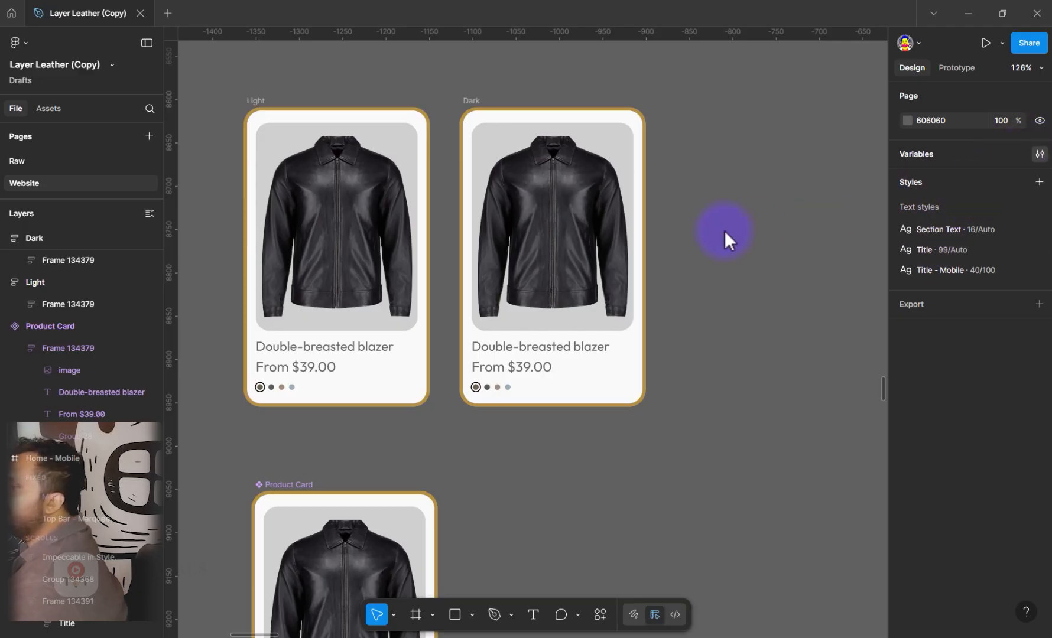
{"action": "left_click_drag", "start_coordinate": [697, 142], "coordinate": [139, 59]}
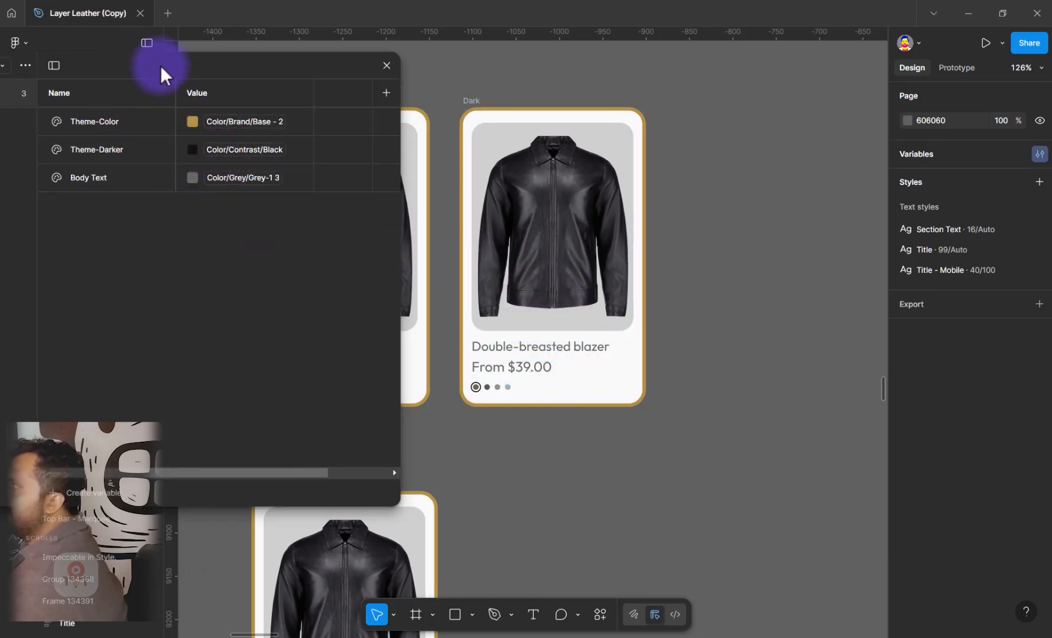
{"action": "left_click_drag", "start_coordinate": [274, 66], "coordinate": [252, 65]}
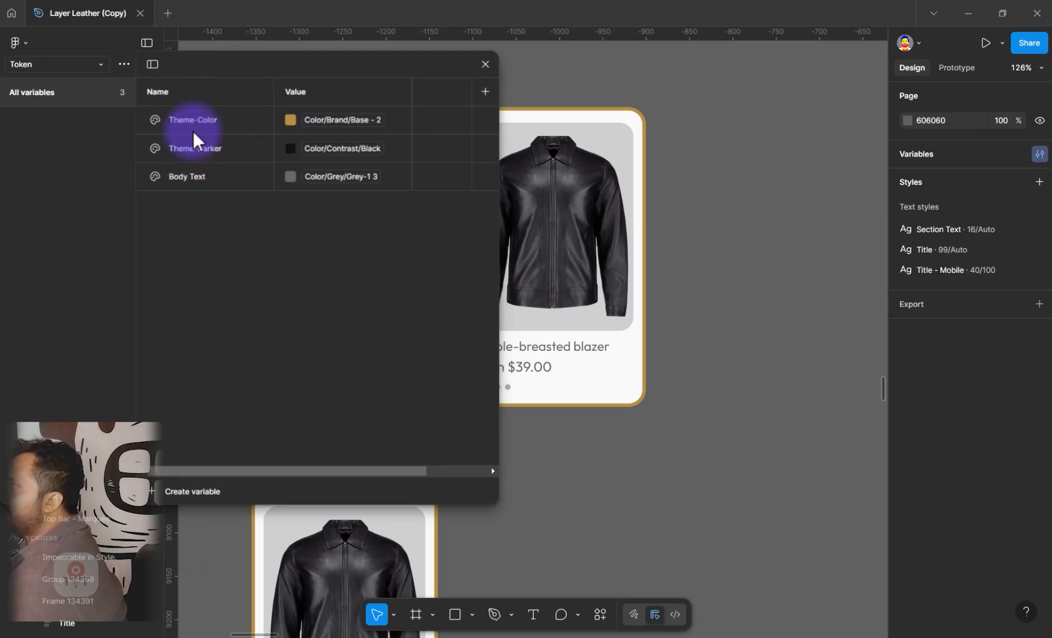
{"action": "left_click", "coordinate": [190, 494]}
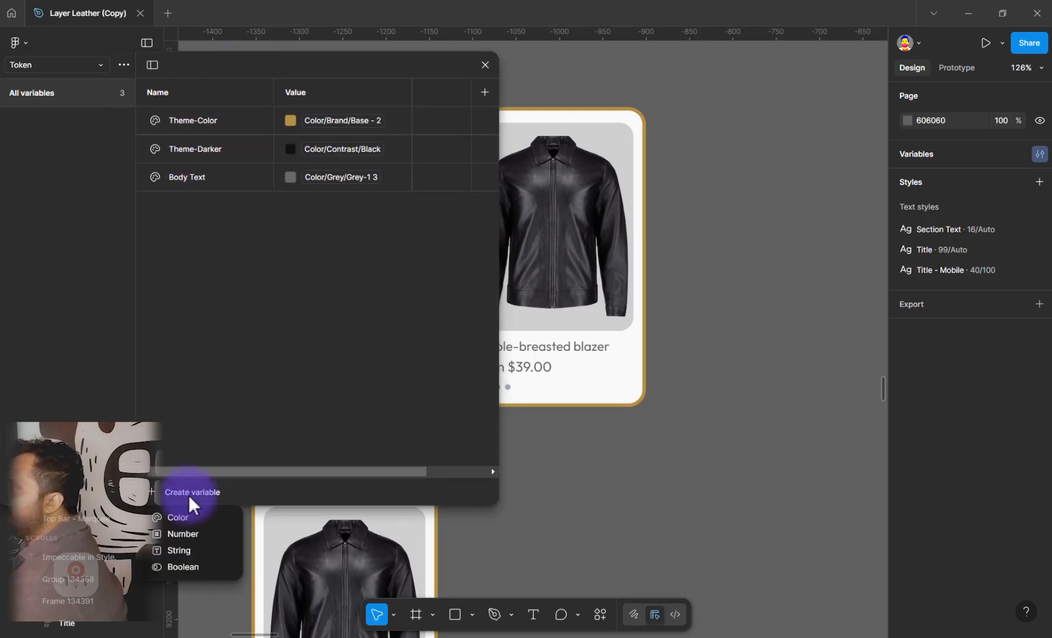
{"action": "left_click", "coordinate": [190, 518]}
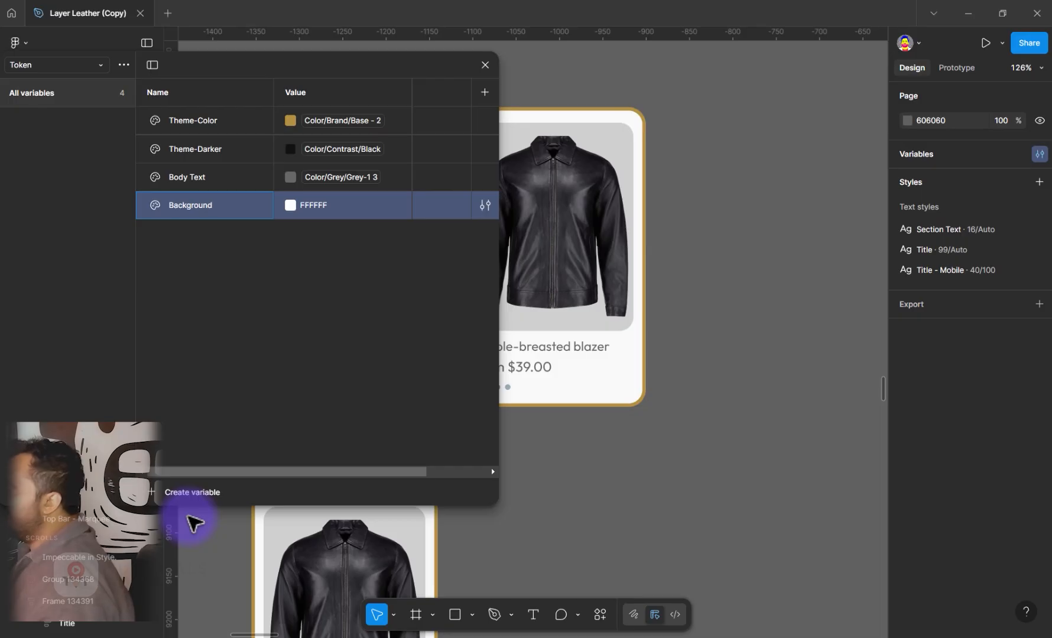
Link the Background token to the Color/Contrast/White primitive and move the variables window aside to uncover the cards
{"action": "left_click", "coordinate": [384, 149]}
{"action": "left_click", "coordinate": [371, 206]}
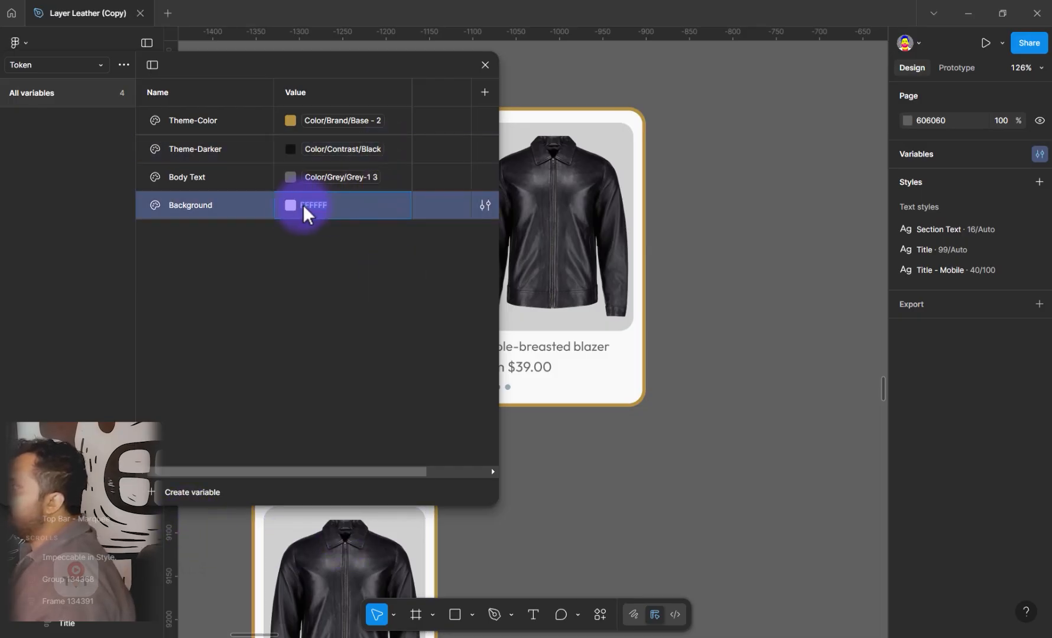
{"action": "left_click", "coordinate": [290, 205]}
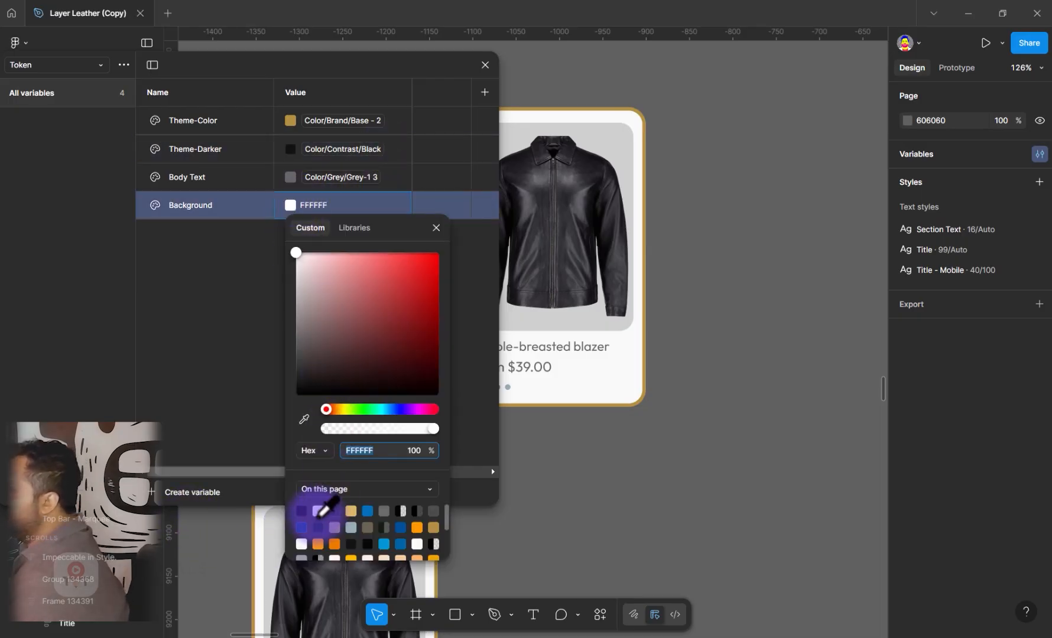
{"action": "left_click", "coordinate": [353, 231]}
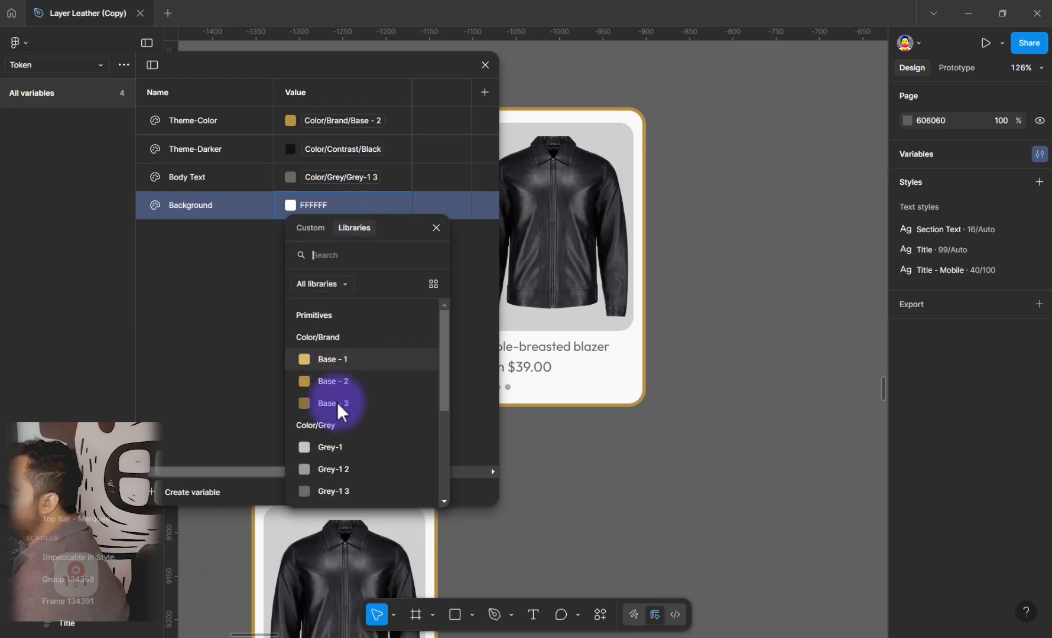
{"action": "scroll", "coordinate": [337, 425], "scroll_direction": "down", "scroll_amount": 2}
{"action": "left_click", "coordinate": [334, 459]}
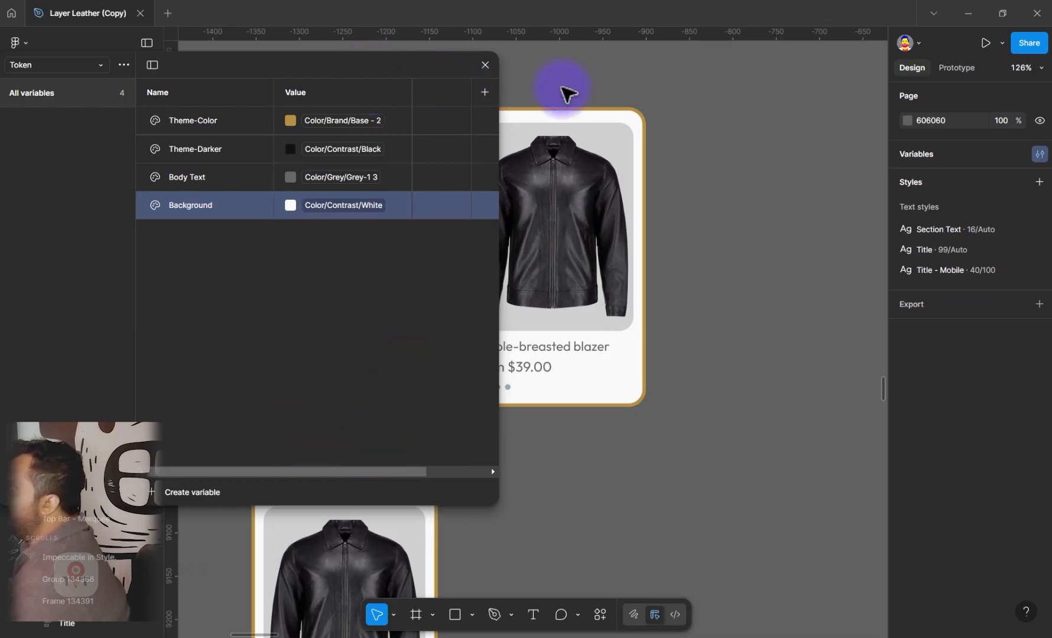
{"action": "left_click_drag", "start_coordinate": [444, 63], "coordinate": [214, 88]}
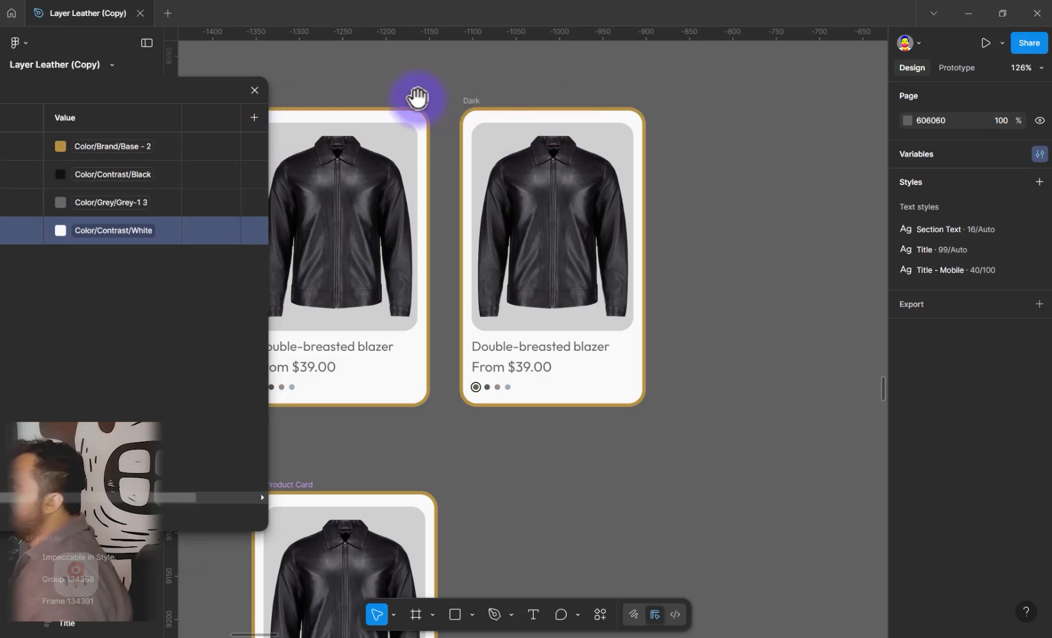
Apply the Background token as the fill of both the Light and Dark card frames
{"action": "left_click_drag", "start_coordinate": [413, 99], "coordinate": [500, 117]}
{"action": "left_click", "coordinate": [348, 119]}
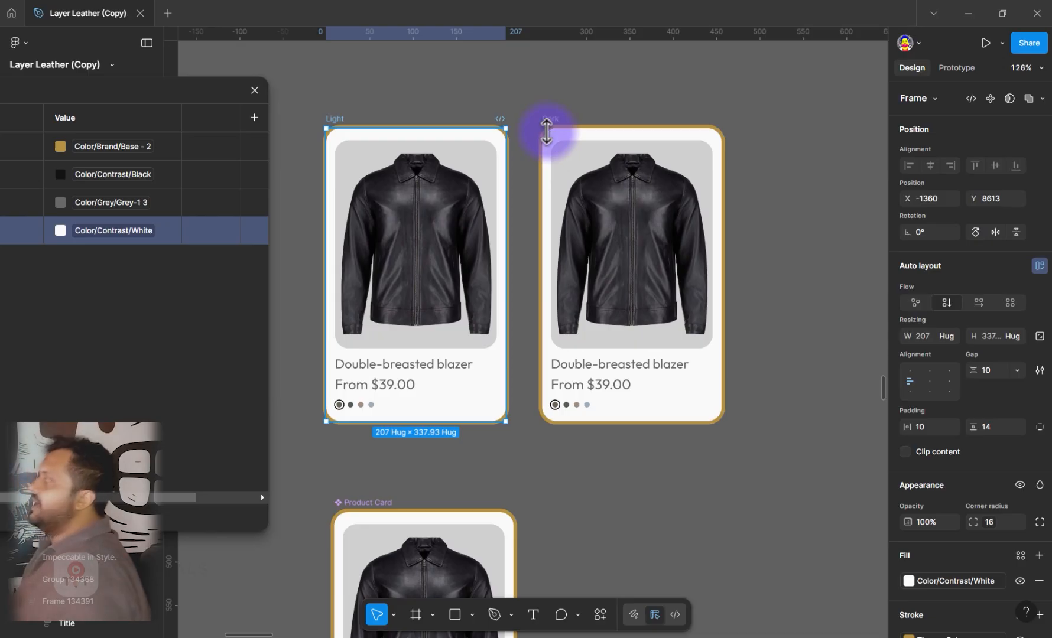
{"action": "left_click", "coordinate": [547, 131], "text": "shift"}
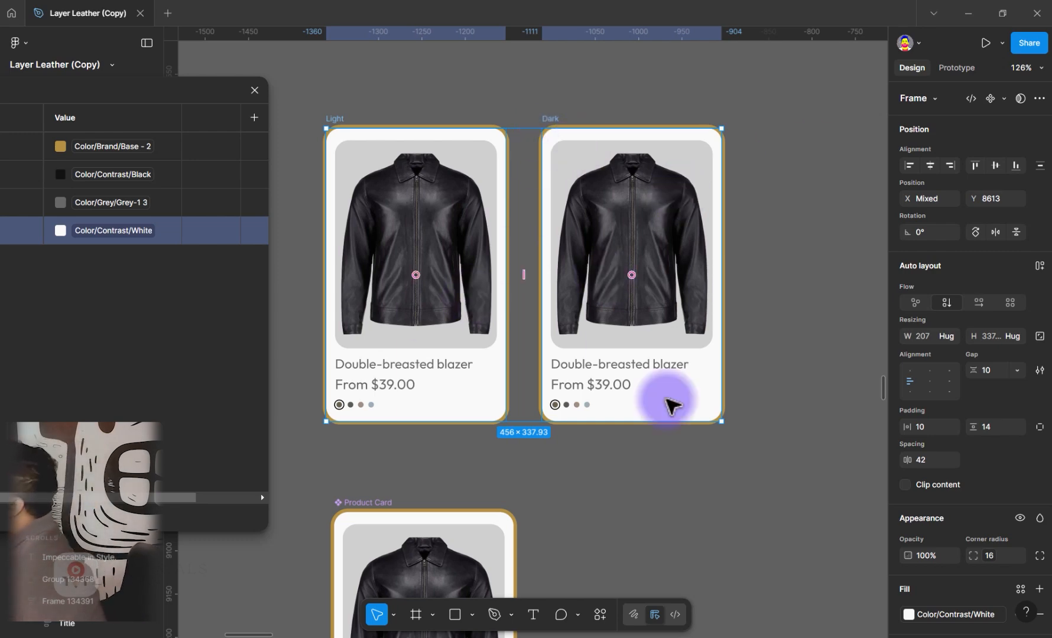
{"action": "scroll", "coordinate": [937, 544], "scroll_direction": "down", "scroll_amount": 4}
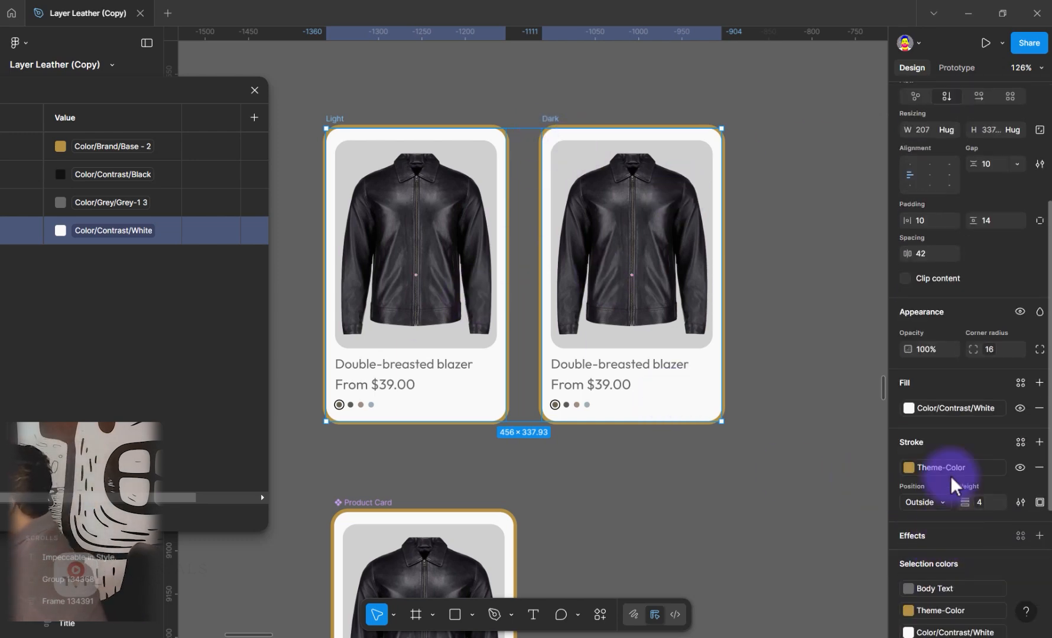
{"action": "left_click", "coordinate": [939, 408]}
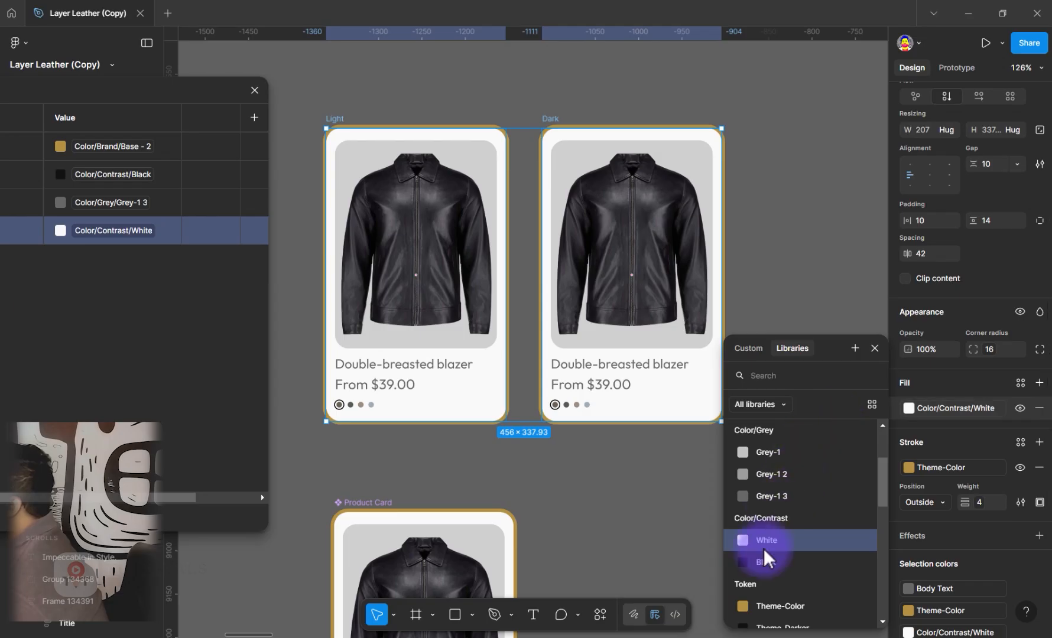
{"action": "scroll", "coordinate": [766, 558], "scroll_direction": "down", "scroll_amount": 3}
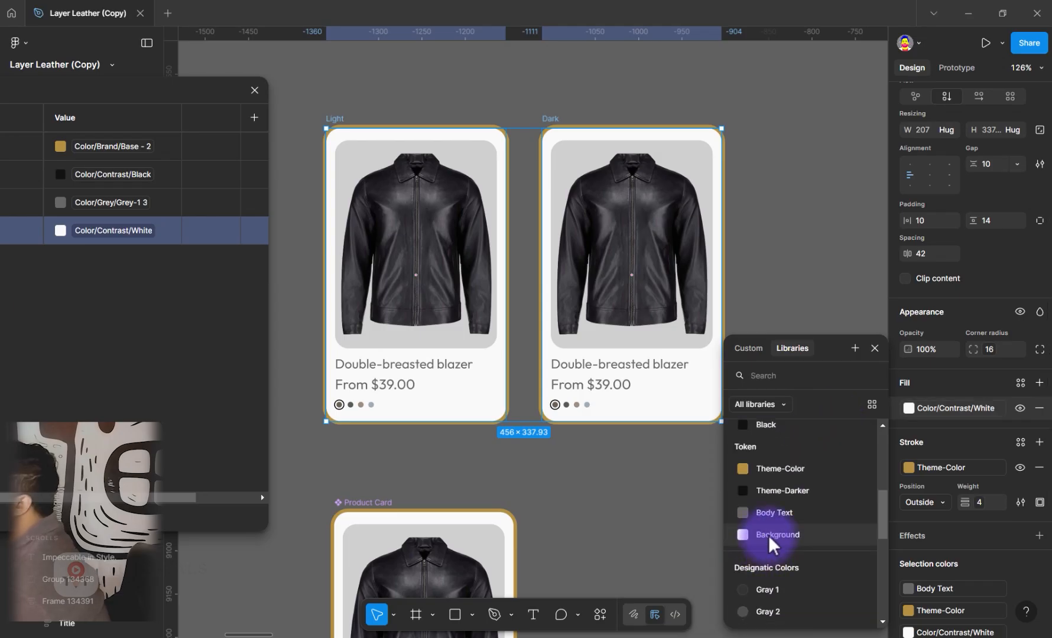
{"action": "left_click", "coordinate": [770, 542]}
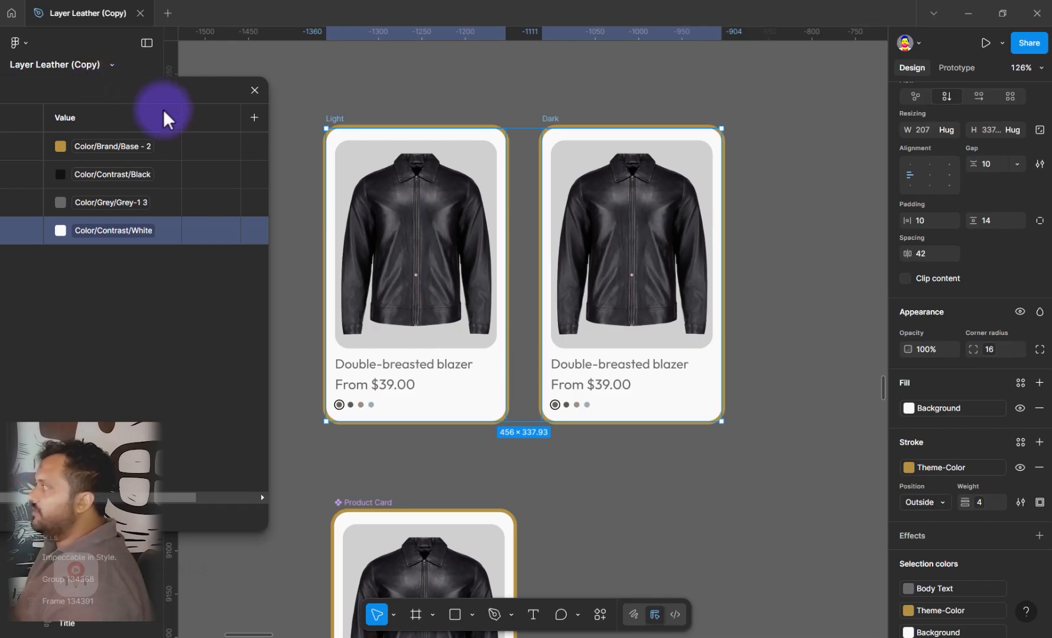
Try linking the Background token to the Color/Contrast/Black primitive, and undo the change
{"action": "left_click_drag", "start_coordinate": [165, 118], "coordinate": [338, 124]}
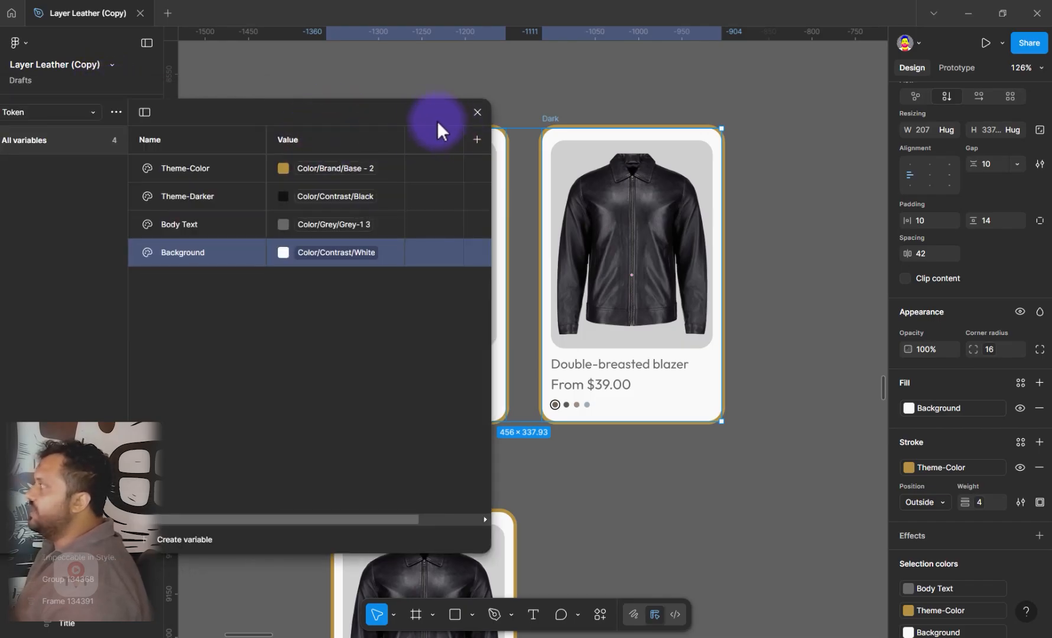
{"action": "left_click_drag", "start_coordinate": [372, 222], "coordinate": [303, 173]}
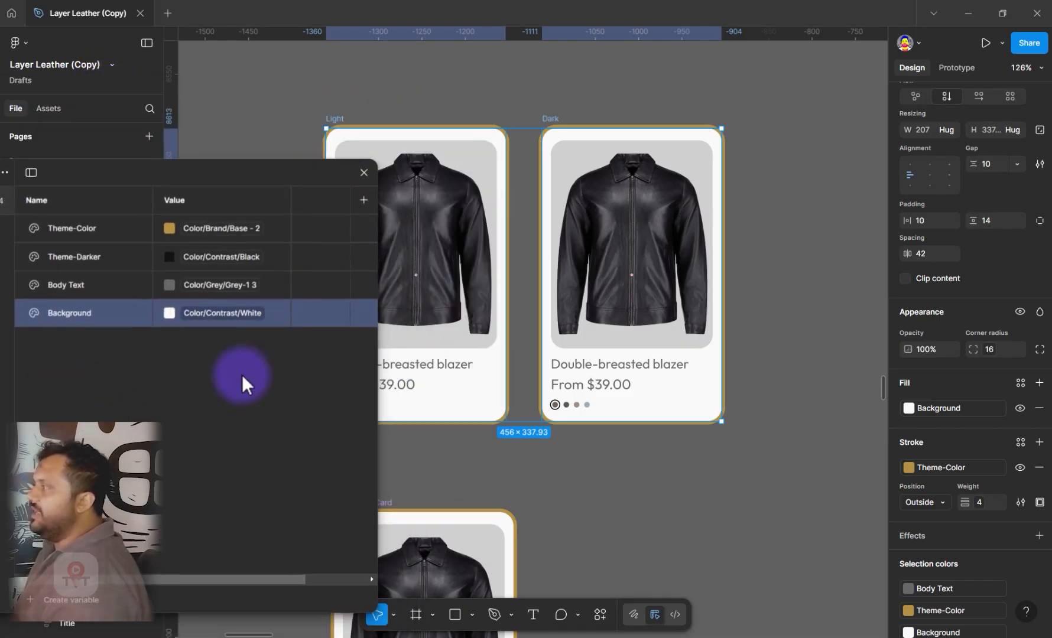
{"action": "left_click", "coordinate": [225, 312]}
{"action": "left_click", "coordinate": [225, 313]}
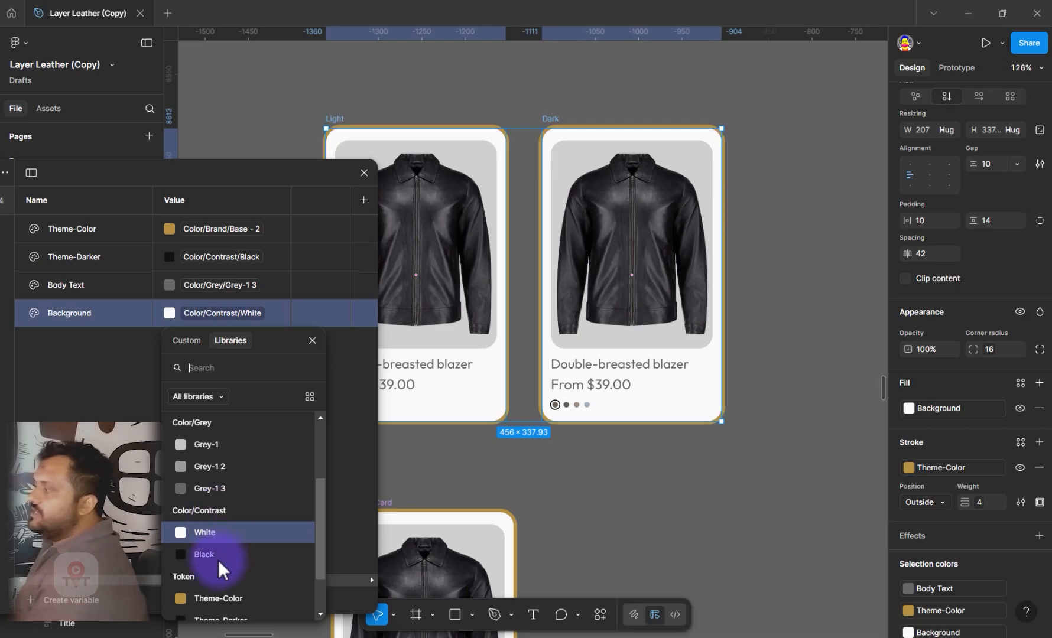
{"action": "left_click", "coordinate": [205, 553]}
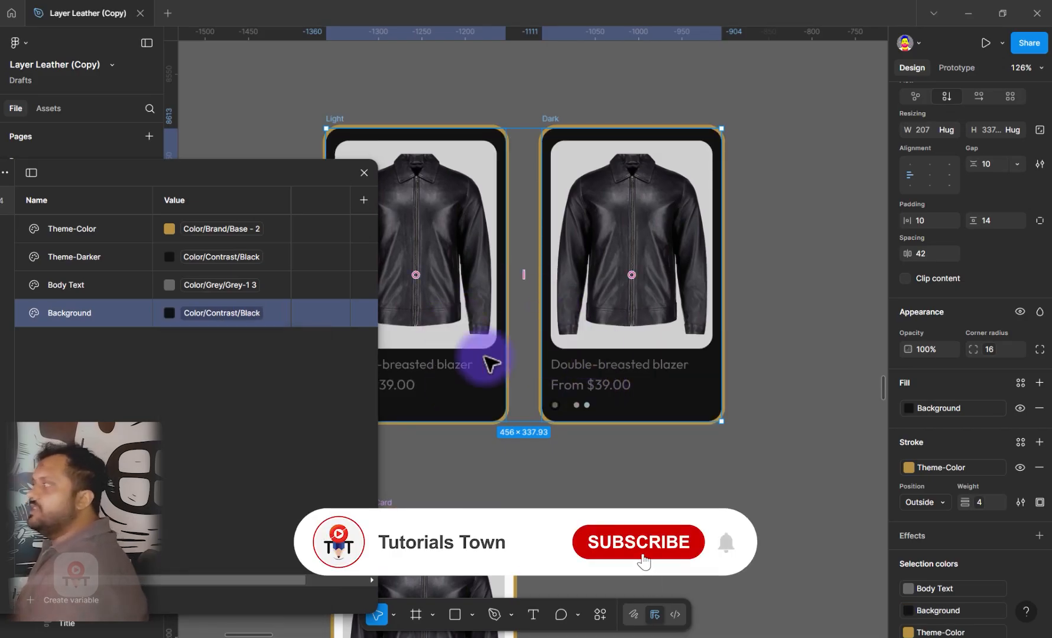
{"action": "key", "text": "ctrl+z"}
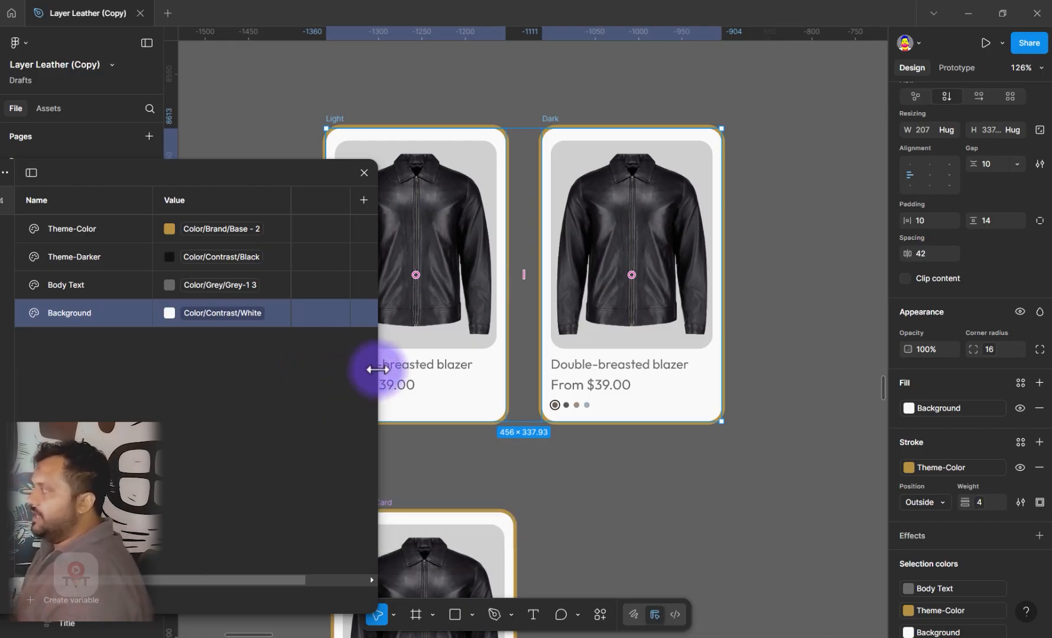
Rename the Token collection's value mode as Light and add a second mode named Dark
{"action": "left_click_drag", "start_coordinate": [377, 369], "coordinate": [453, 369]}
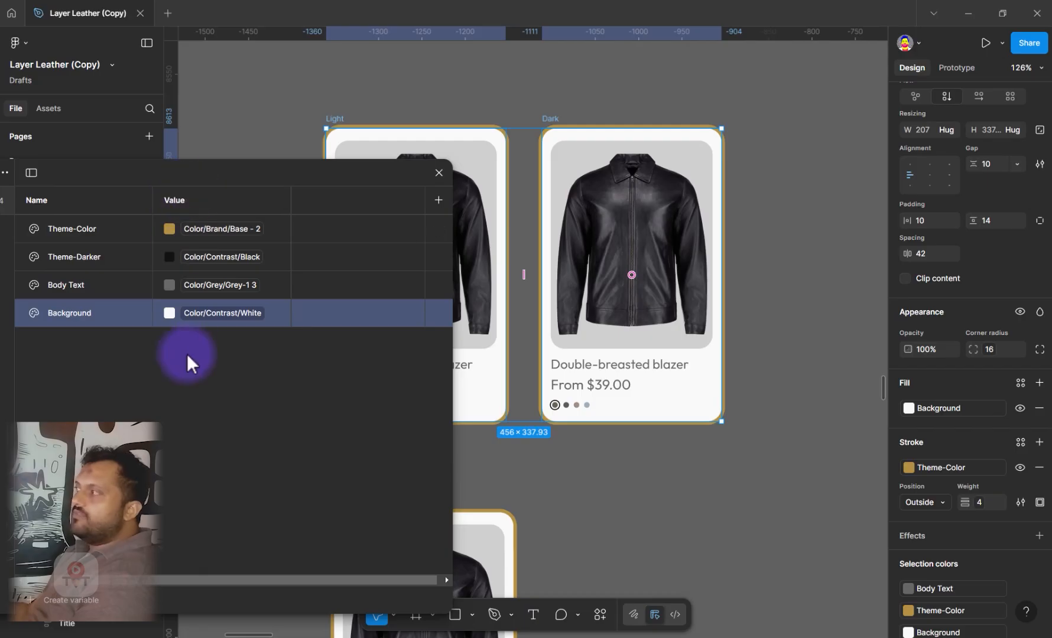
{"action": "left_click", "coordinate": [175, 199]}
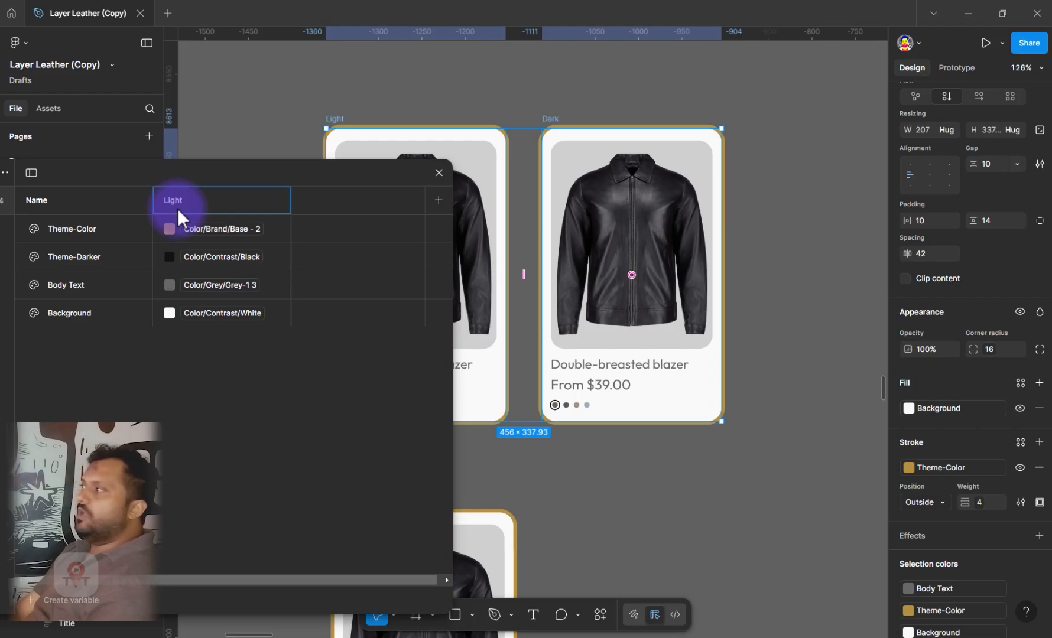
{"action": "key", "text": "Tab"}
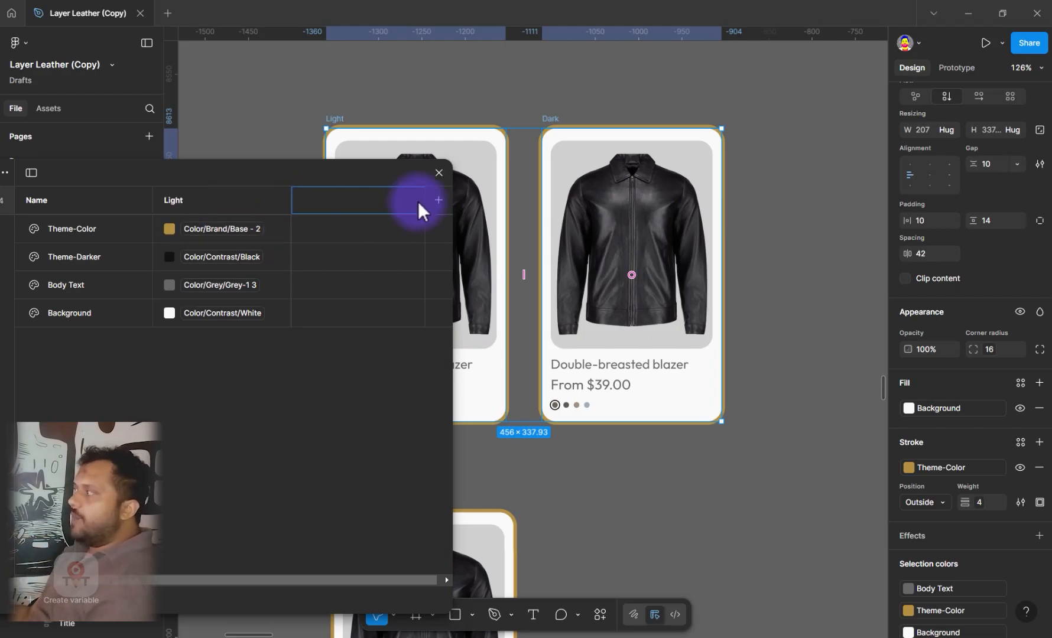
{"action": "left_click", "coordinate": [439, 199]}
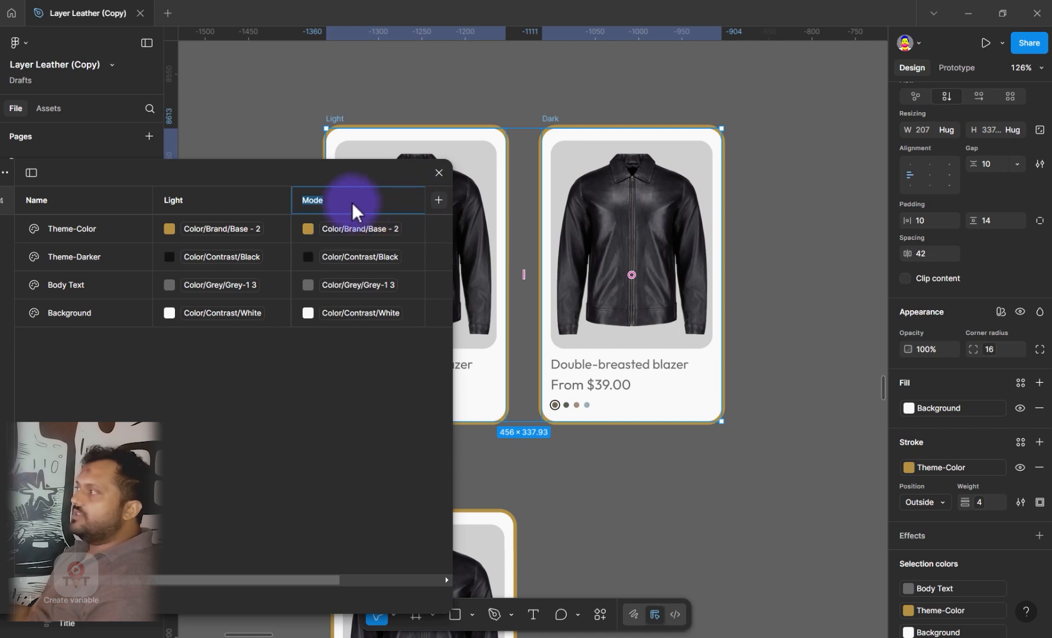
{"action": "left_click", "coordinate": [310, 205]}
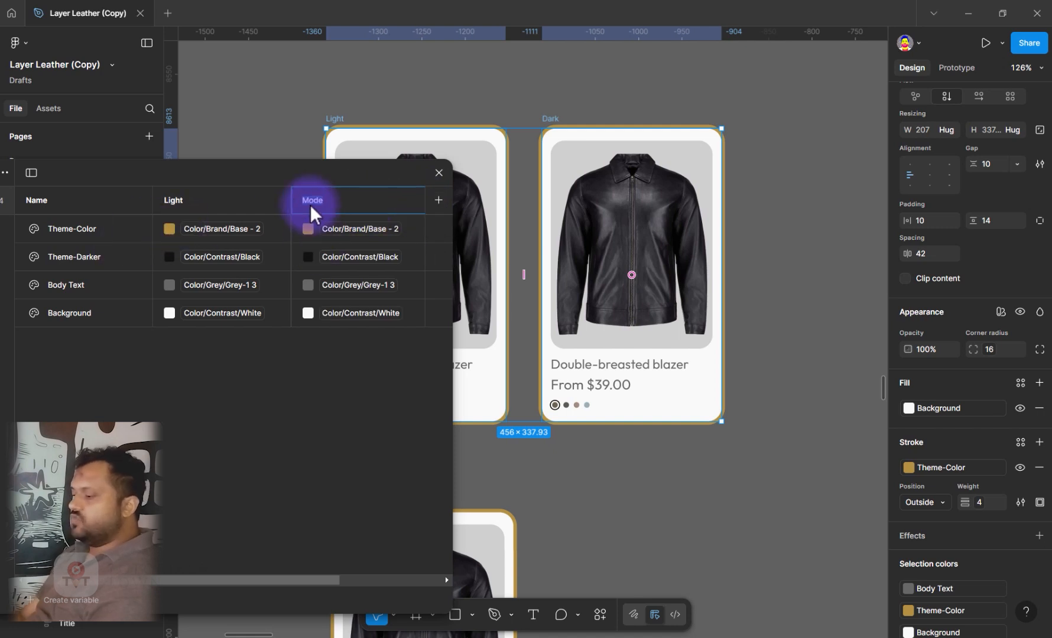
{"action": "key", "text": "Return"}
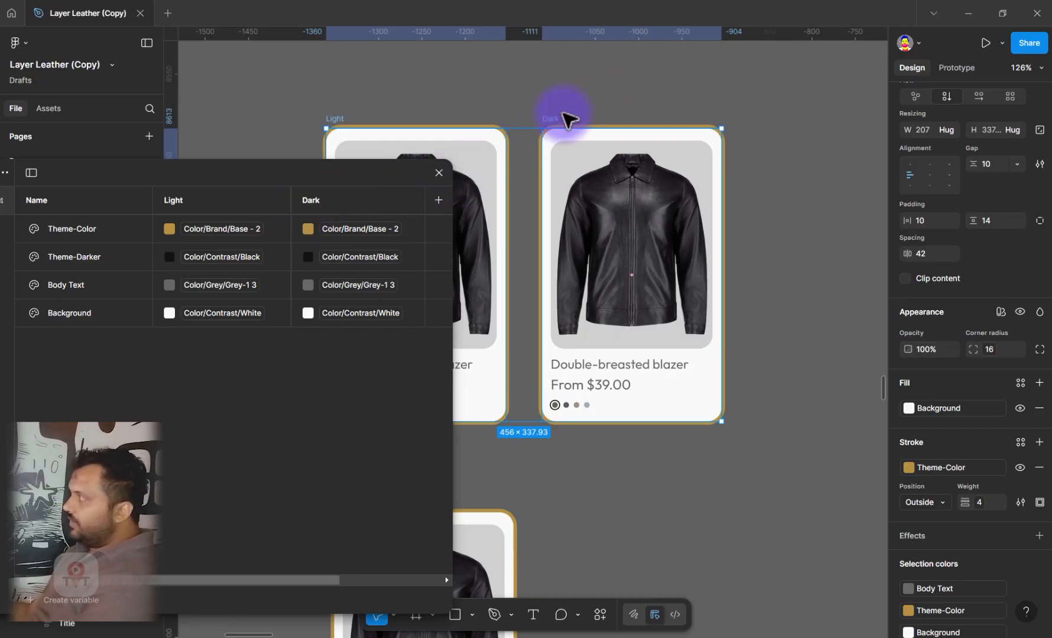
Select the Dark card frame and link the Theme-Color token's Dark mode value to Color/Brand/Base - 3
{"action": "left_click", "coordinate": [562, 114]}
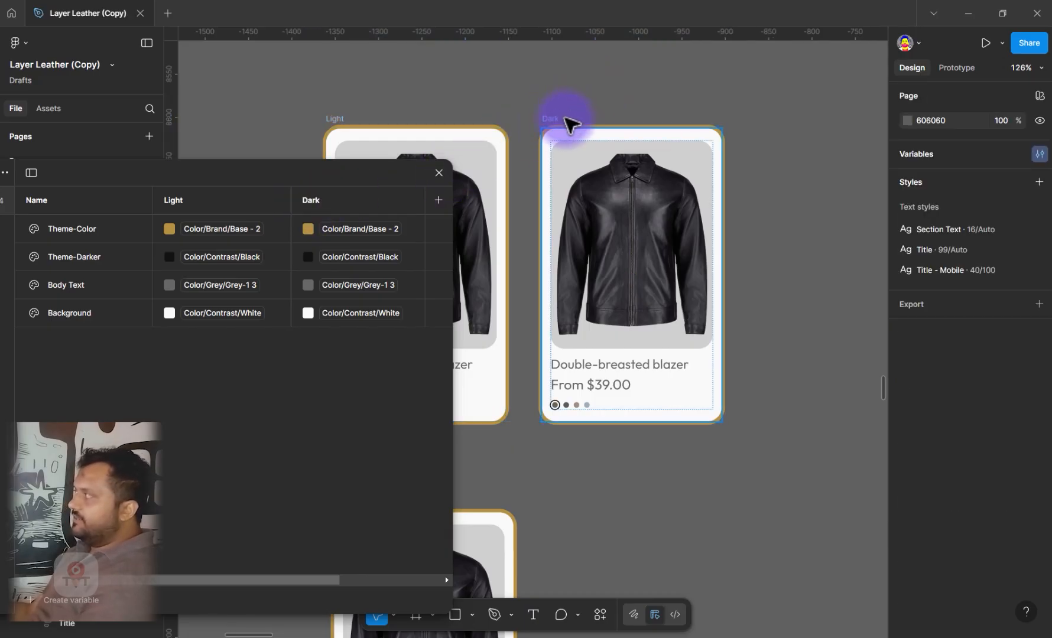
{"action": "left_click", "coordinate": [552, 123]}
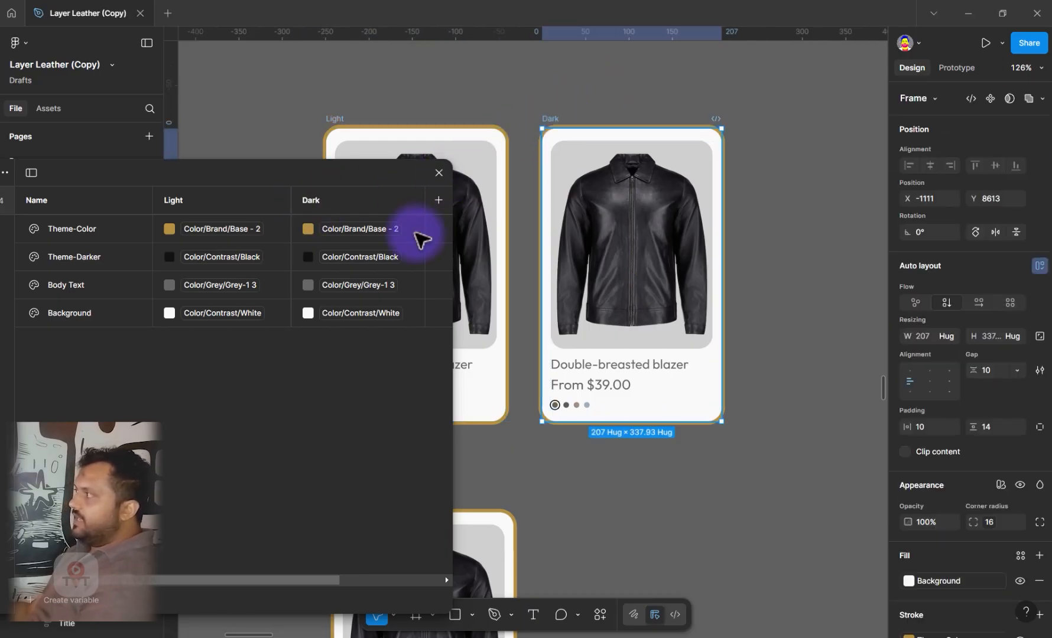
{"action": "left_click", "coordinate": [309, 231]}
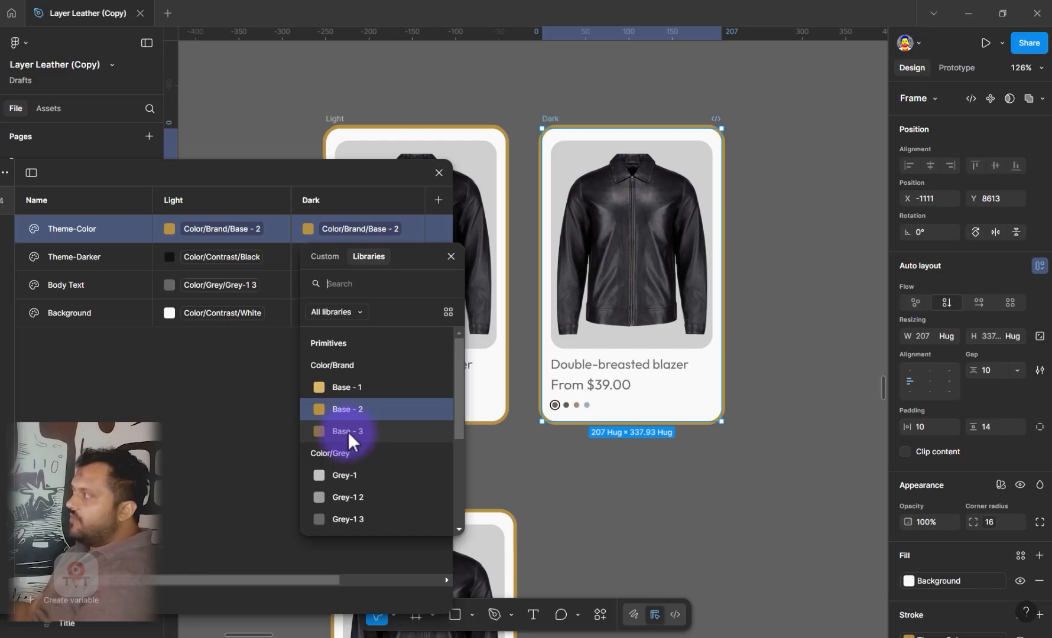
{"action": "left_click", "coordinate": [348, 433]}
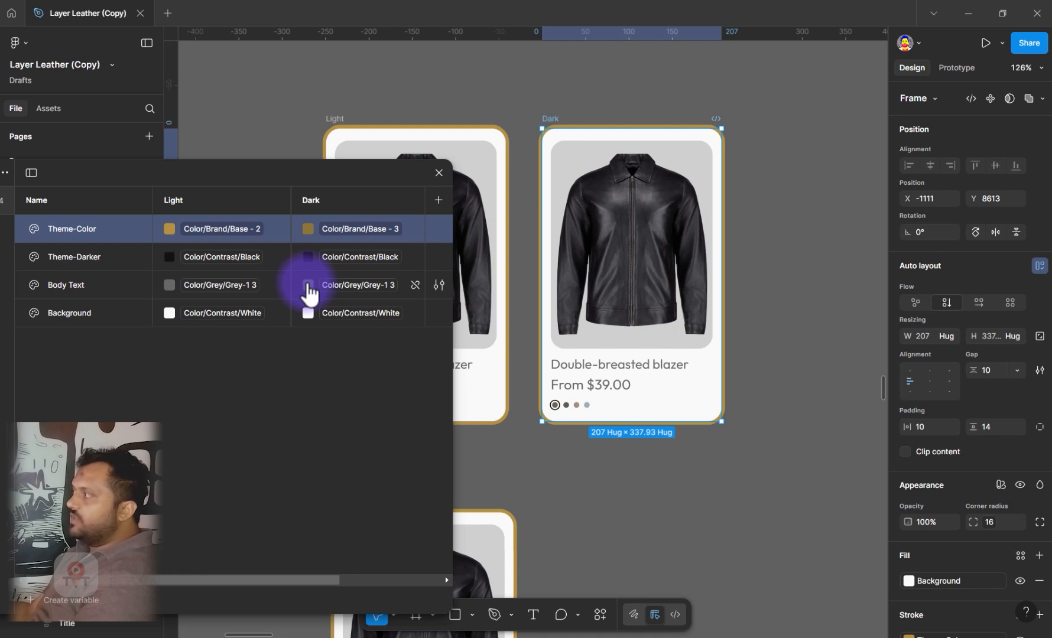
In the Dark mode, link the Body Text token to Color/Contrast/White and the Background token to Color/Contrast/Black
{"action": "left_click", "coordinate": [310, 290]}
{"action": "left_click", "coordinate": [340, 289]}
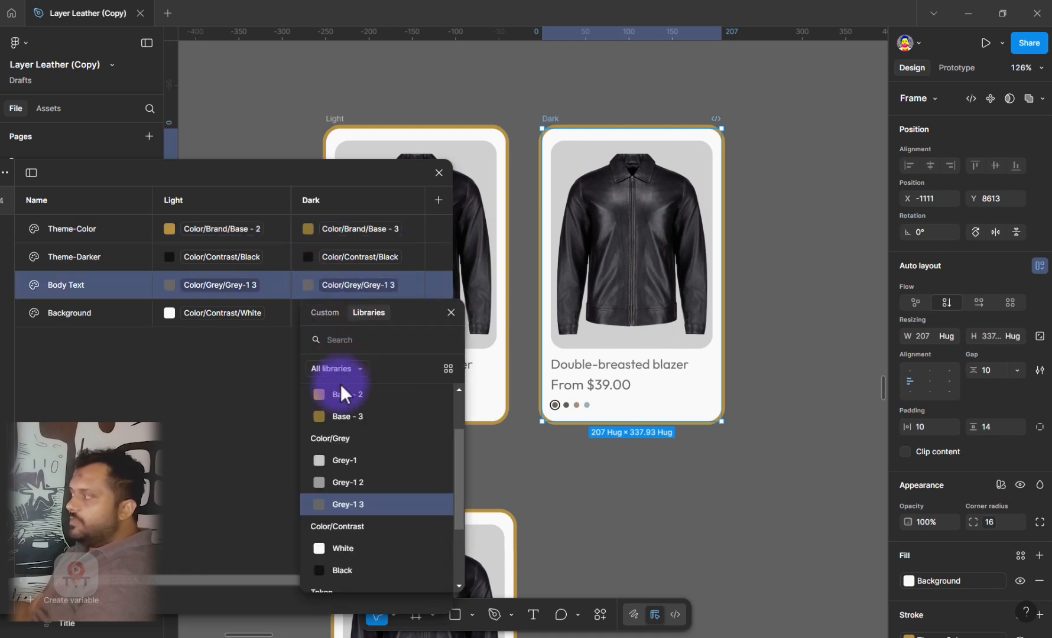
{"action": "left_click", "coordinate": [345, 555]}
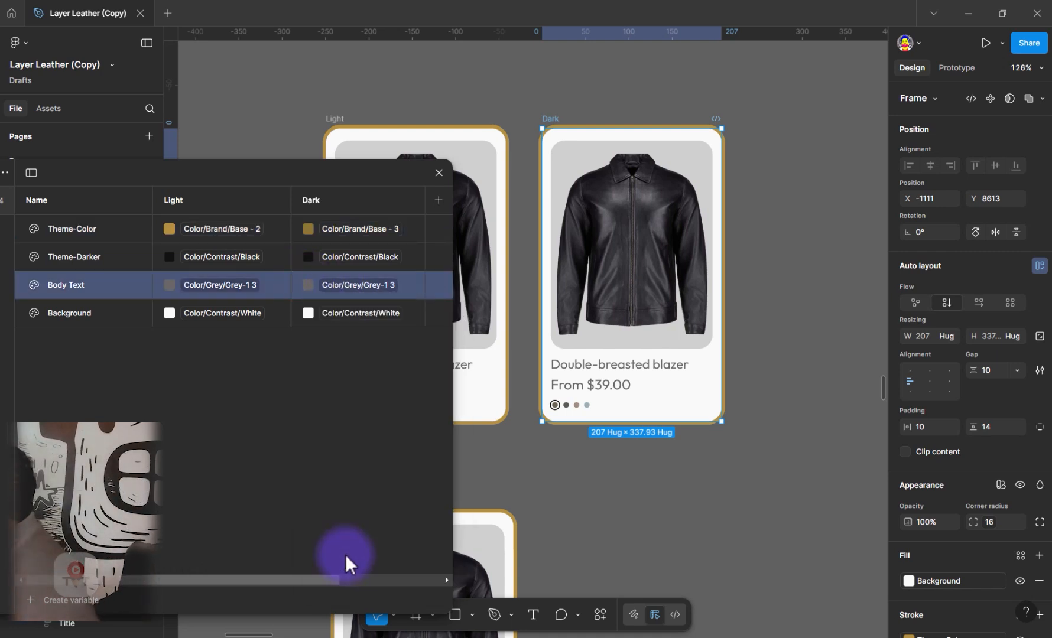
{"action": "left_click", "coordinate": [309, 317]}
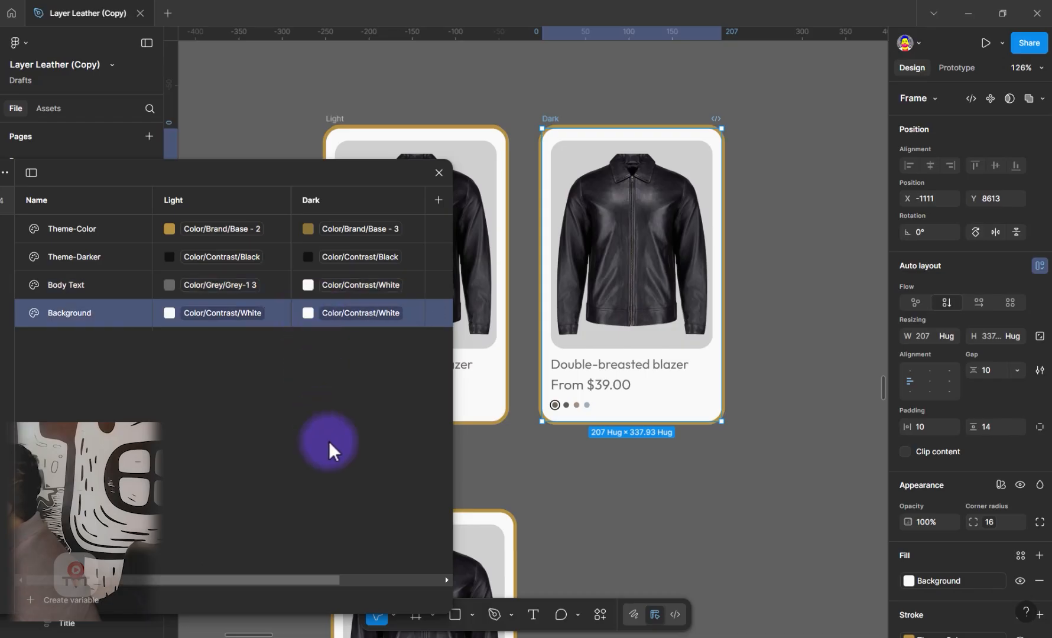
{"action": "left_click", "coordinate": [352, 315]}
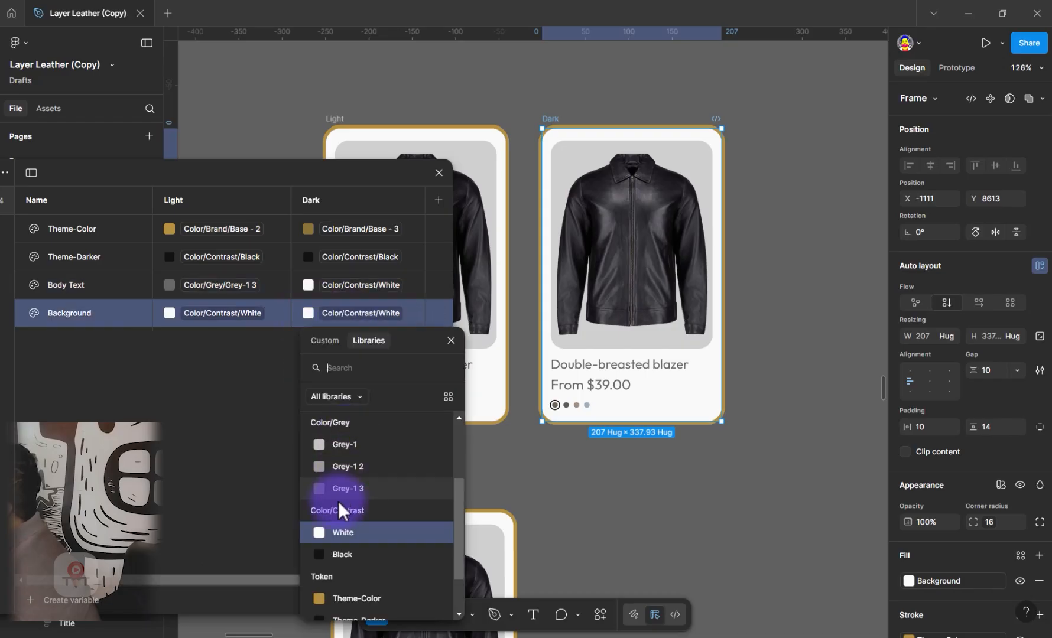
{"action": "left_click", "coordinate": [338, 557]}
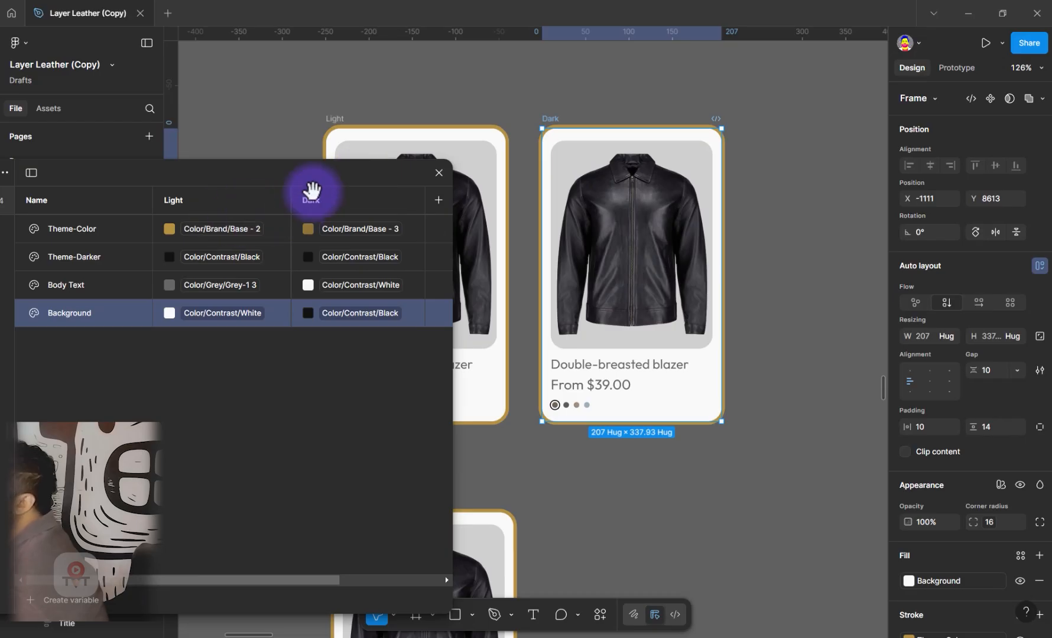
Set the Token variable mode of the Dark card frame to Dark
{"action": "left_click_drag", "start_coordinate": [312, 190], "coordinate": [149, 177]}
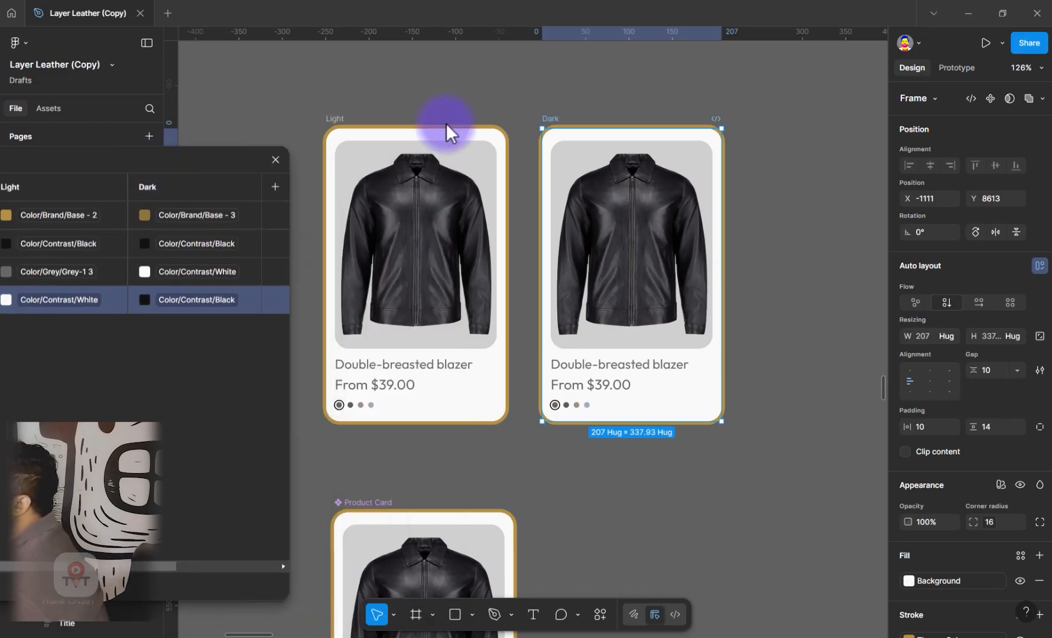
{"action": "left_click", "coordinate": [1000, 484]}
{"action": "mouse_move", "coordinate": [956, 523]}
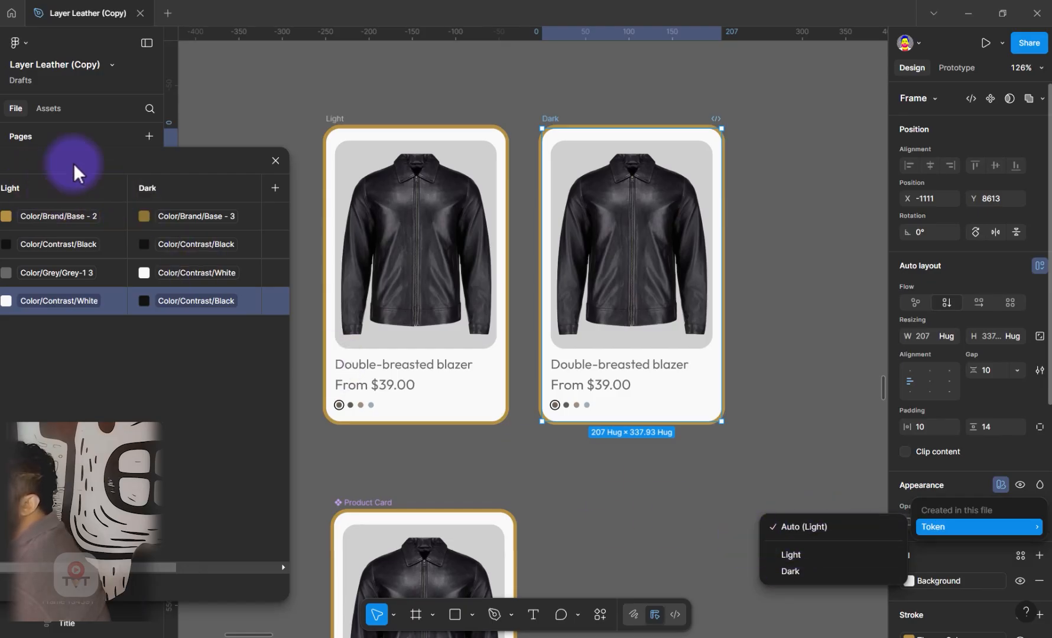
{"action": "left_click", "coordinate": [200, 148]}
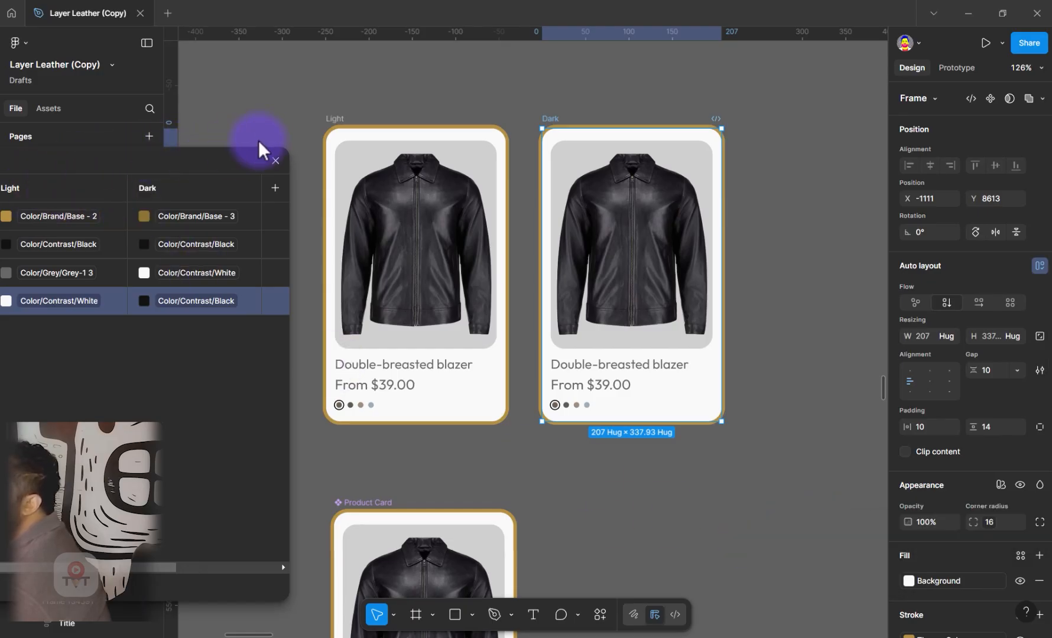
{"action": "left_click_drag", "start_coordinate": [258, 139], "coordinate": [275, 133]}
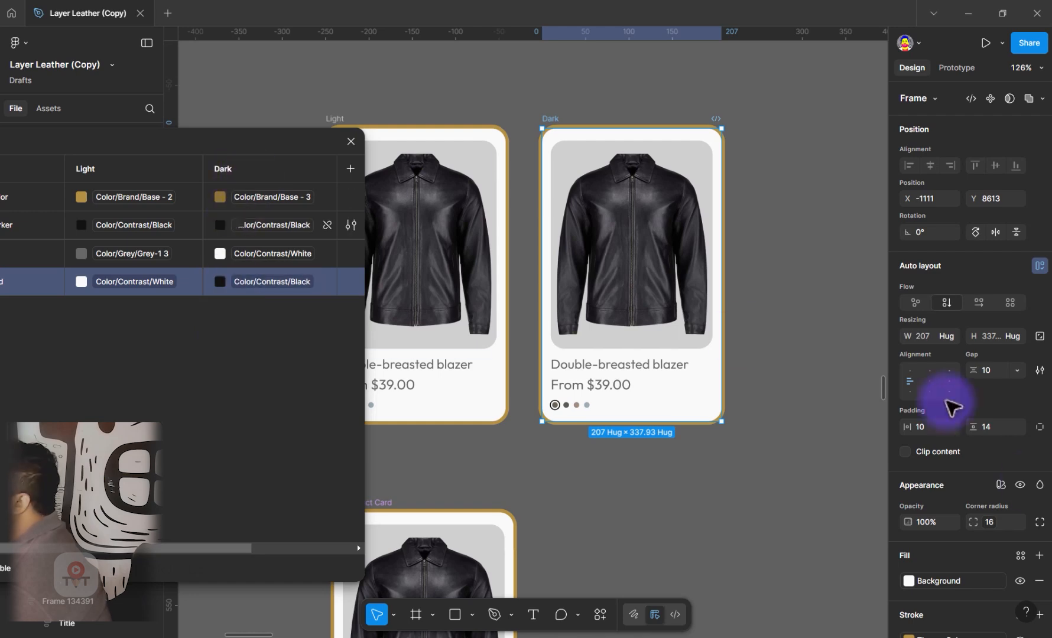
{"action": "left_click", "coordinate": [1001, 483]}
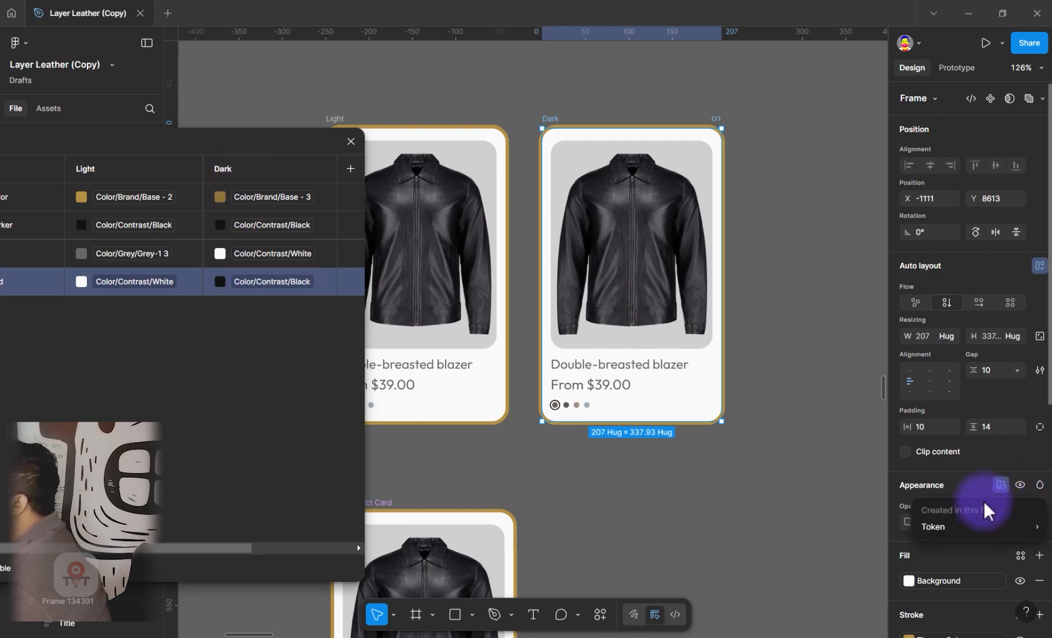
{"action": "mouse_move", "coordinate": [954, 525]}
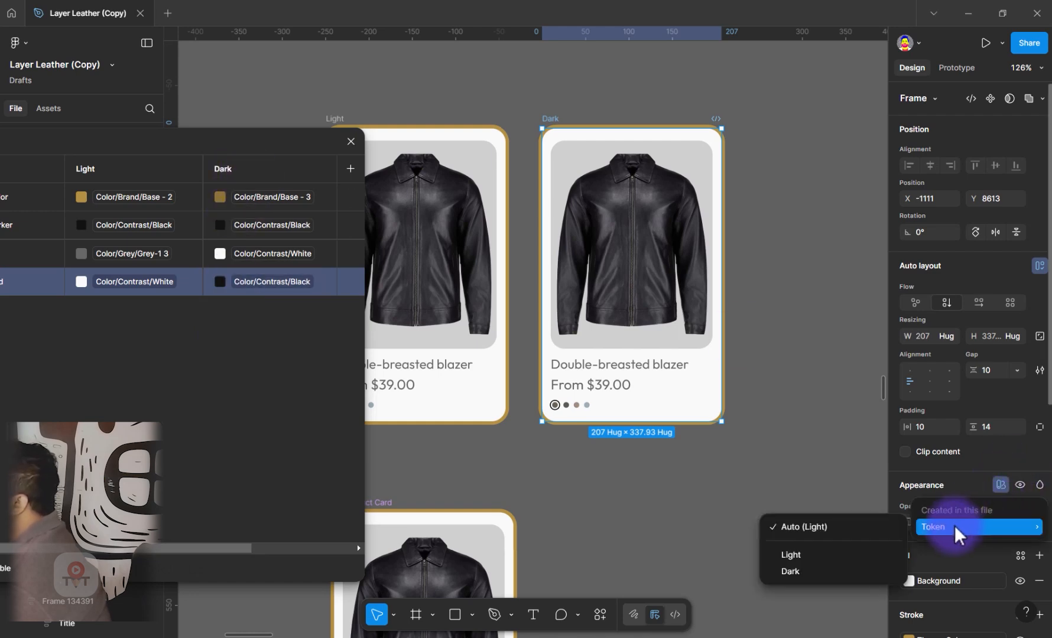
{"action": "left_click", "coordinate": [790, 572]}
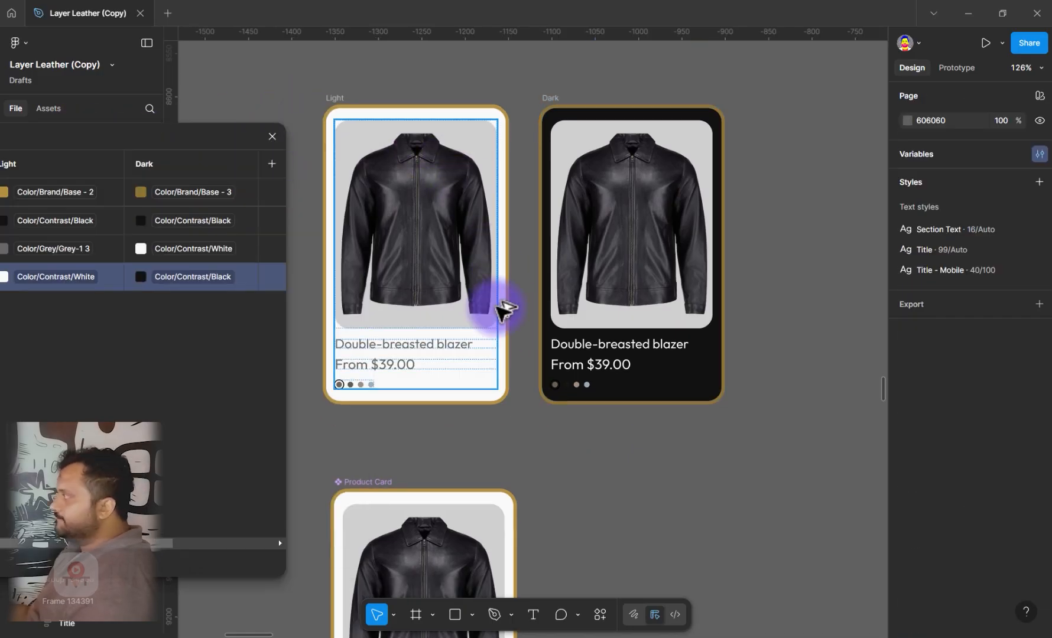
{"action": "scroll", "coordinate": [502, 307], "scroll_direction": "down", "scroll_amount": 5}
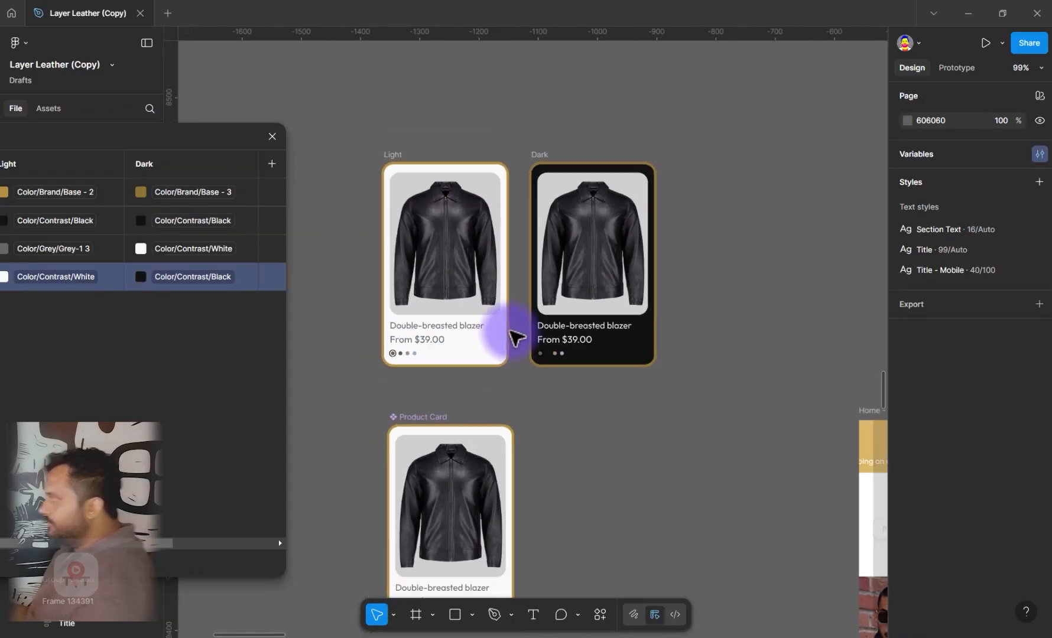
{"action": "left_click_drag", "start_coordinate": [415, 211], "coordinate": [543, 505]}
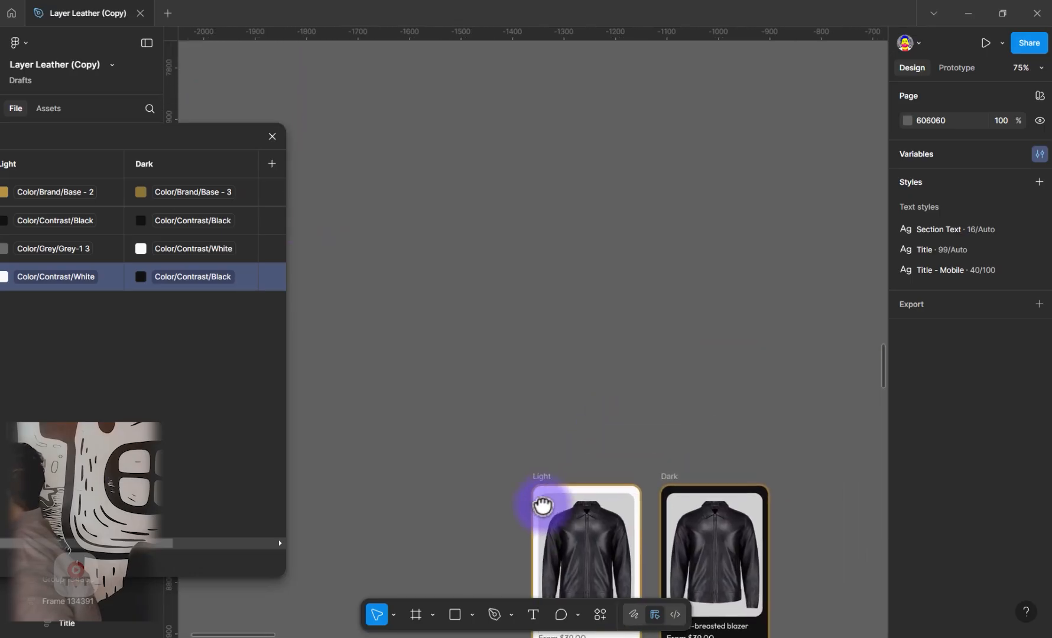
Create a 409 × 451 frame above the product cards and rename it Light
{"action": "scroll", "coordinate": [481, 340], "scroll_direction": "down", "scroll_amount": 3}
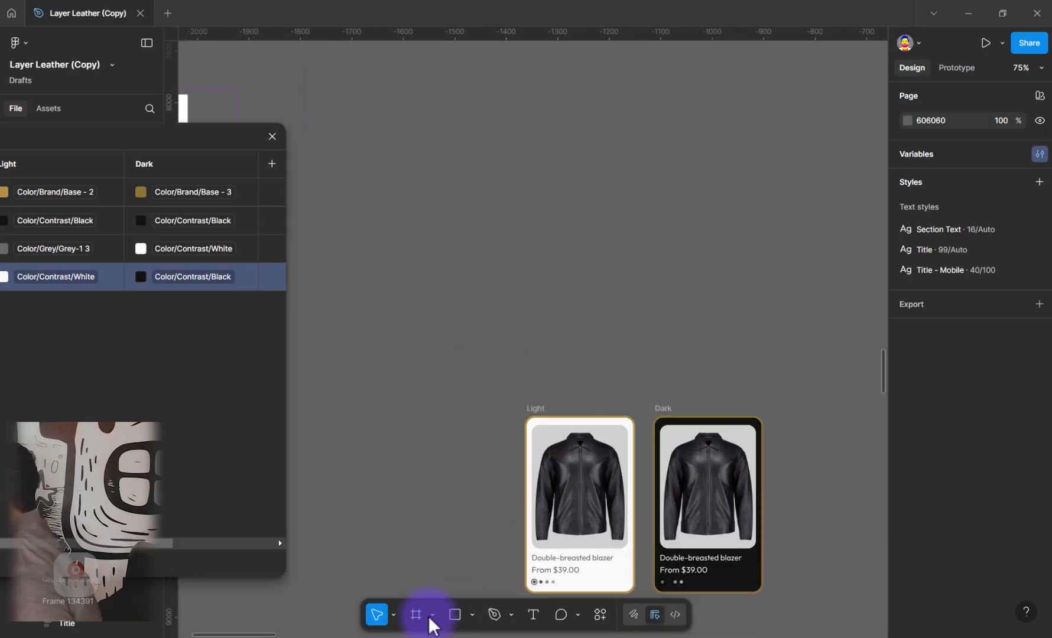
{"action": "key", "text": "f"}
{"action": "left_click_drag", "start_coordinate": [369, 127], "coordinate": [579, 359]}
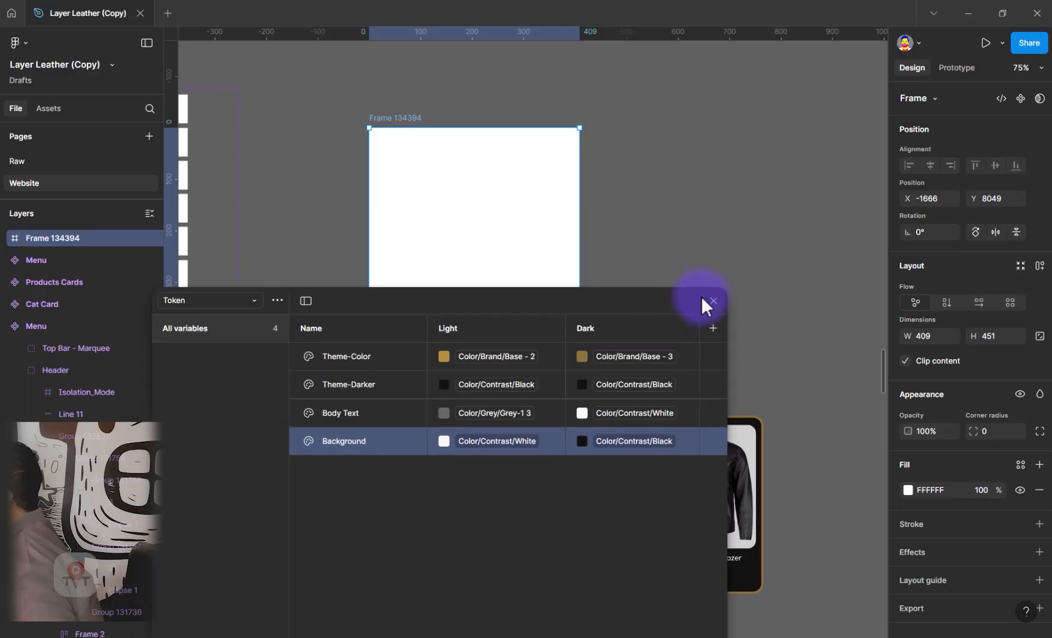
{"action": "left_click", "coordinate": [713, 301]}
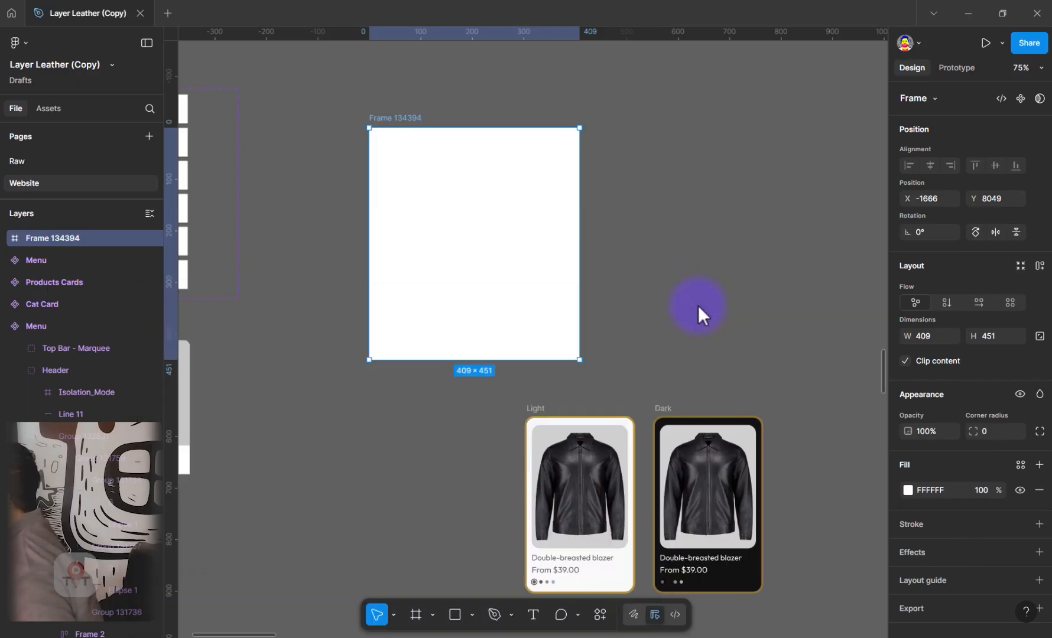
{"action": "left_click_drag", "start_coordinate": [408, 122], "coordinate": [363, 122]}
{"action": "double_click", "coordinate": [363, 122]}
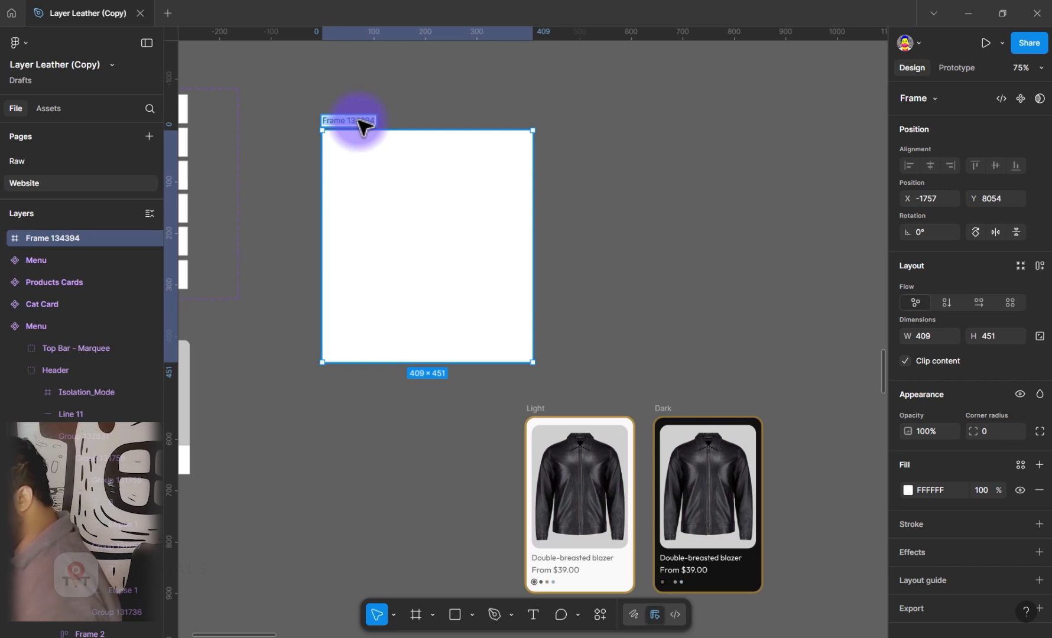
{"action": "key", "text": "Return"}
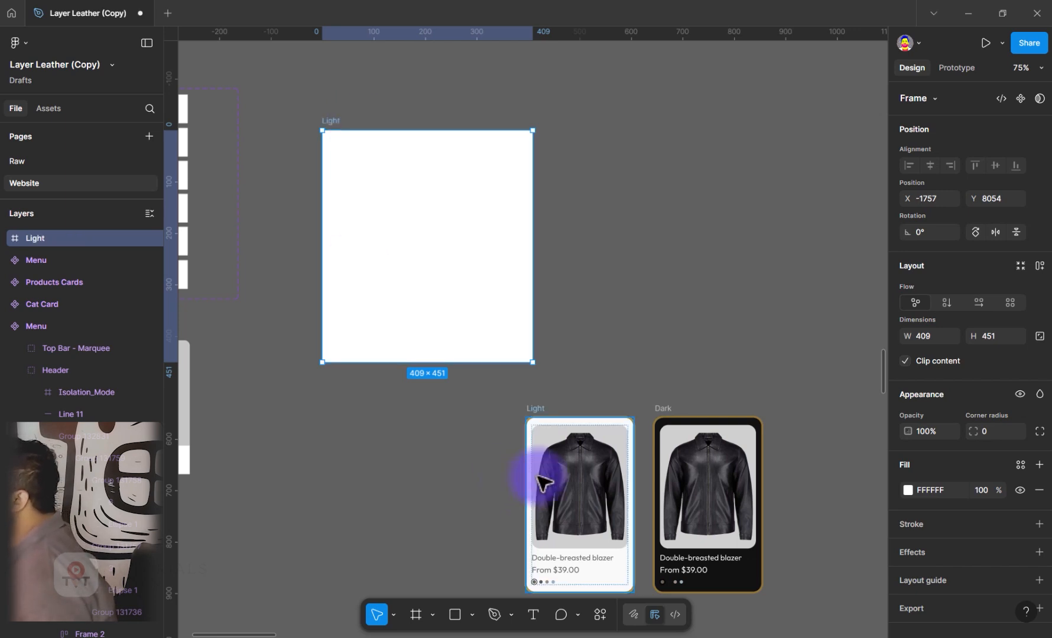
Move the Light product card into the new Light frame at about X 115, Y 79
{"action": "left_click_drag", "start_coordinate": [554, 425], "coordinate": [431, 236]}
{"action": "key", "text": "ctrl+z"}
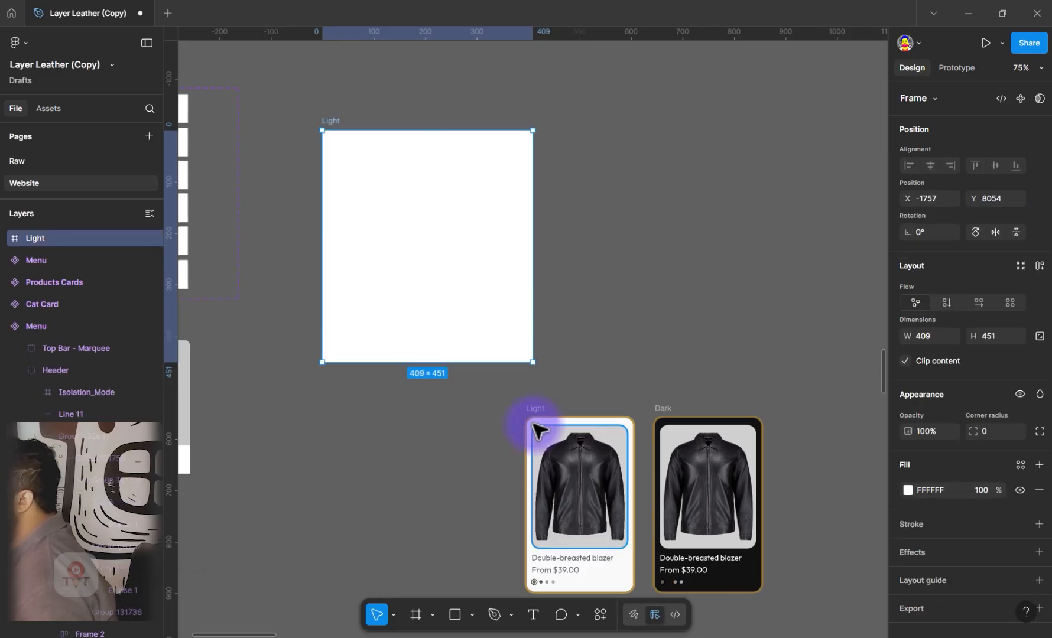
{"action": "left_click", "coordinate": [542, 415]}
{"action": "left_click_drag", "start_coordinate": [542, 415], "coordinate": [401, 179]}
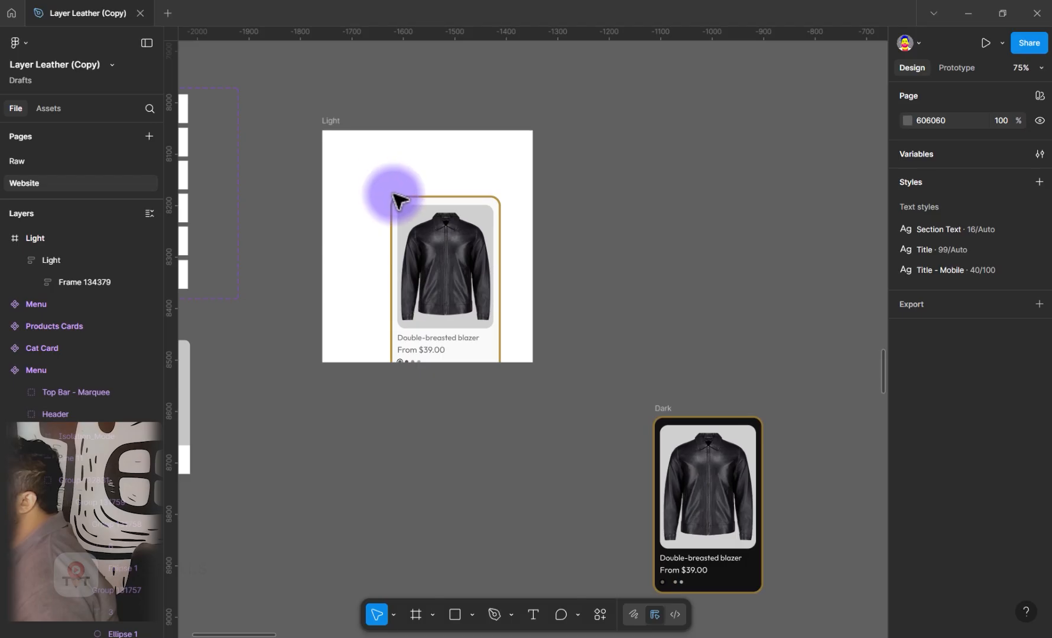
{"action": "left_click", "coordinate": [394, 184]}
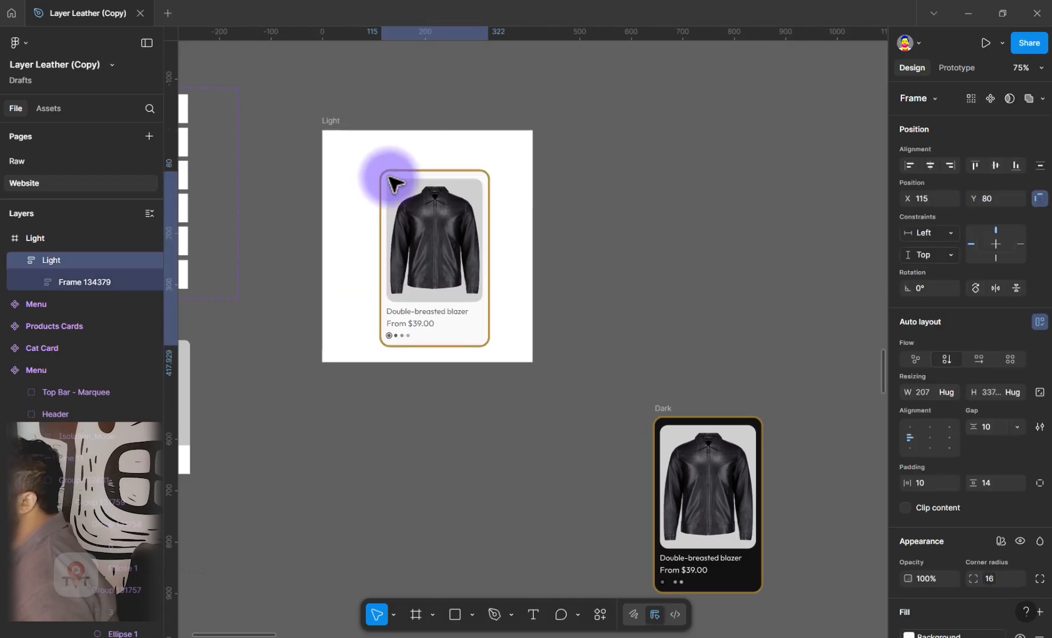
{"action": "left_click_drag", "start_coordinate": [388, 176], "coordinate": [387, 176]}
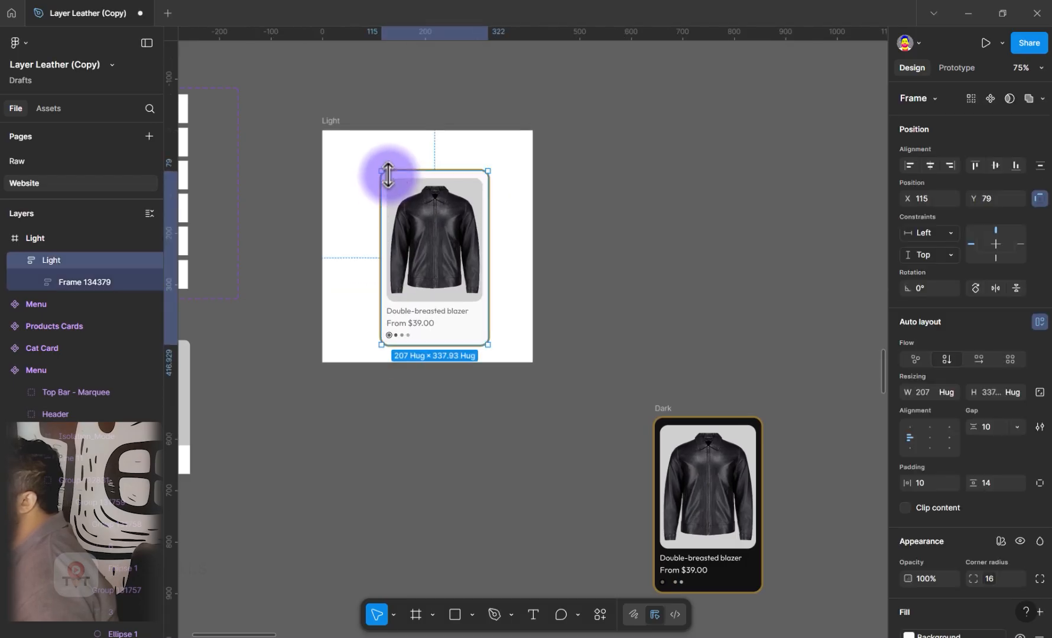
Duplicate the outer Light frame beside the original and delete the product card from the copy
{"action": "left_click", "coordinate": [329, 121]}
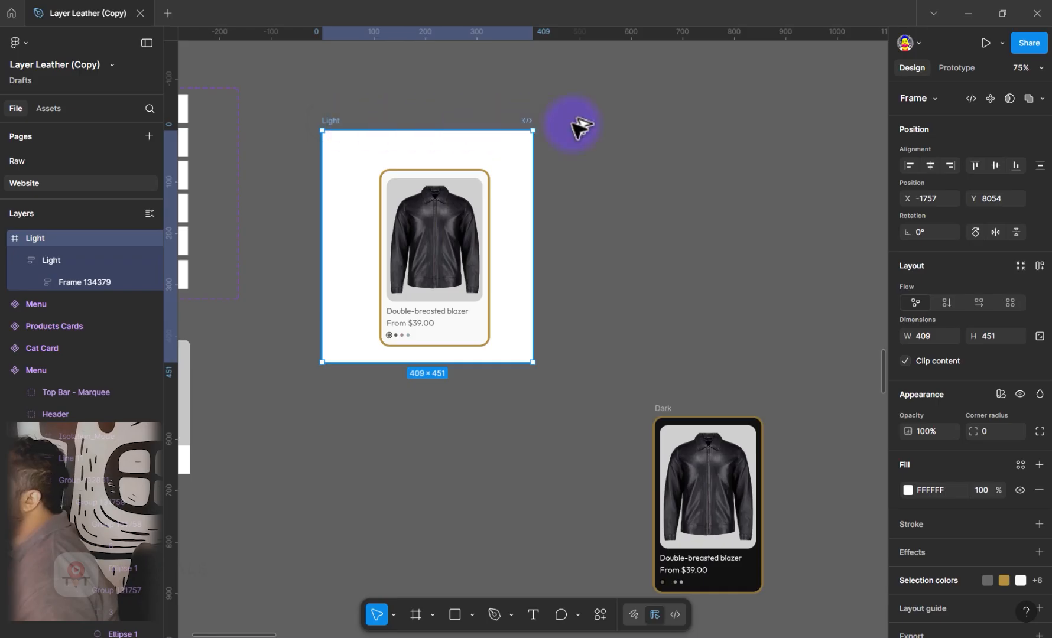
{"action": "key", "text": "ctrl+d"}
{"action": "left_click_drag", "start_coordinate": [585, 121], "coordinate": [544, 125]}
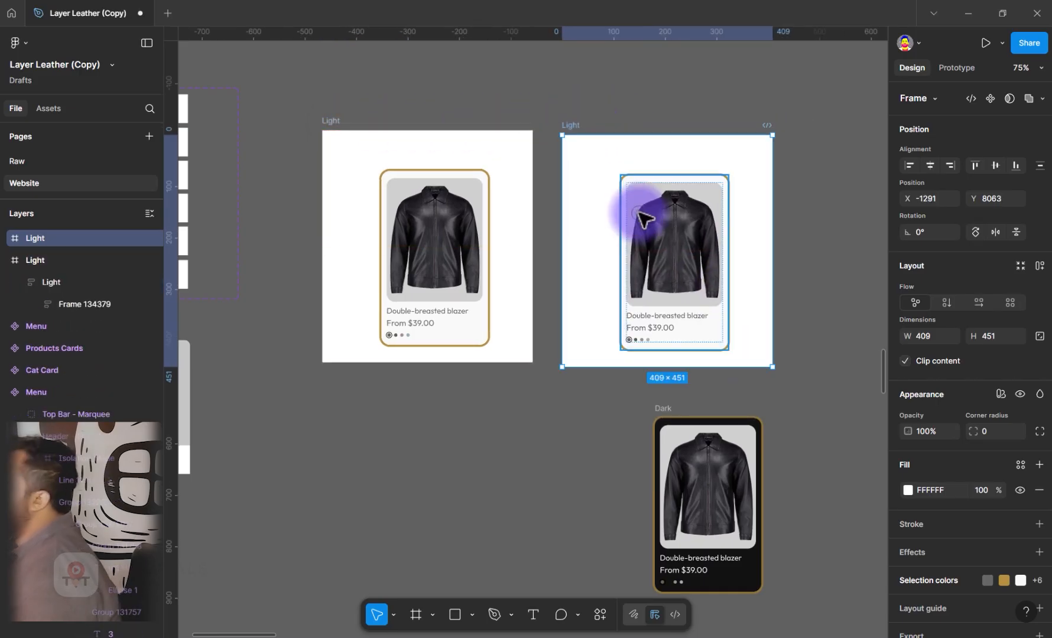
{"action": "left_click", "coordinate": [667, 272]}
{"action": "key", "text": "Delete"}
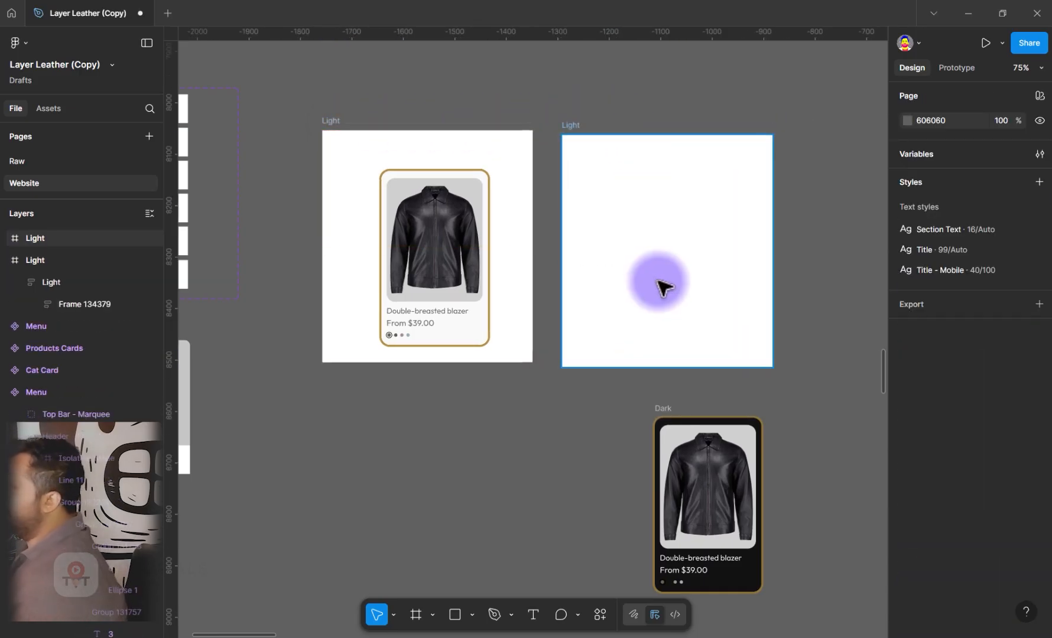
Rename the empty duplicated frame as Dark
{"action": "left_click", "coordinate": [658, 160]}
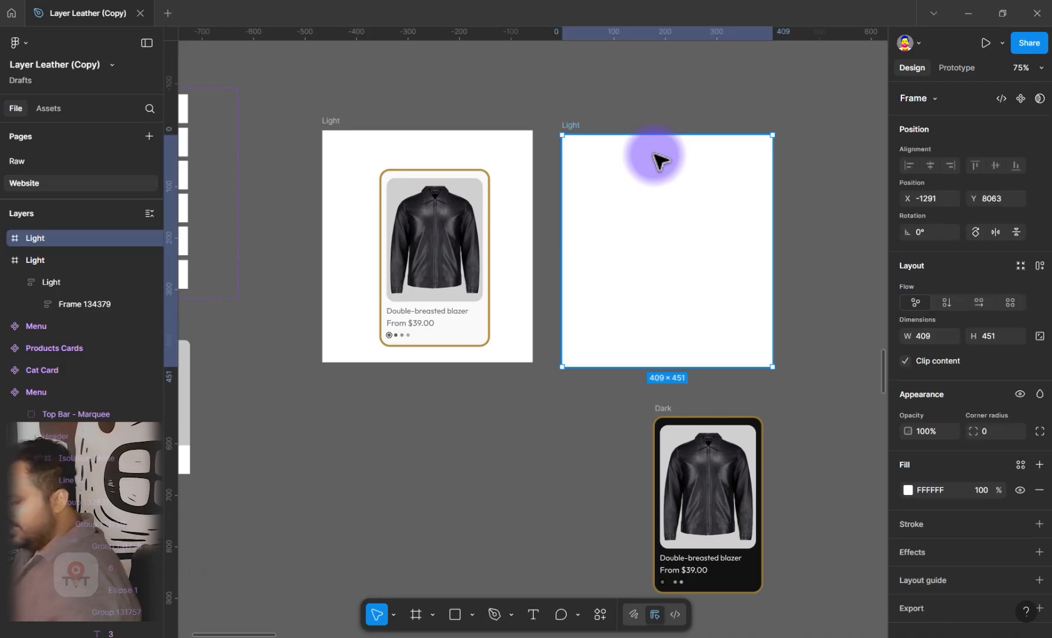
{"action": "type", "text": "Dar"}
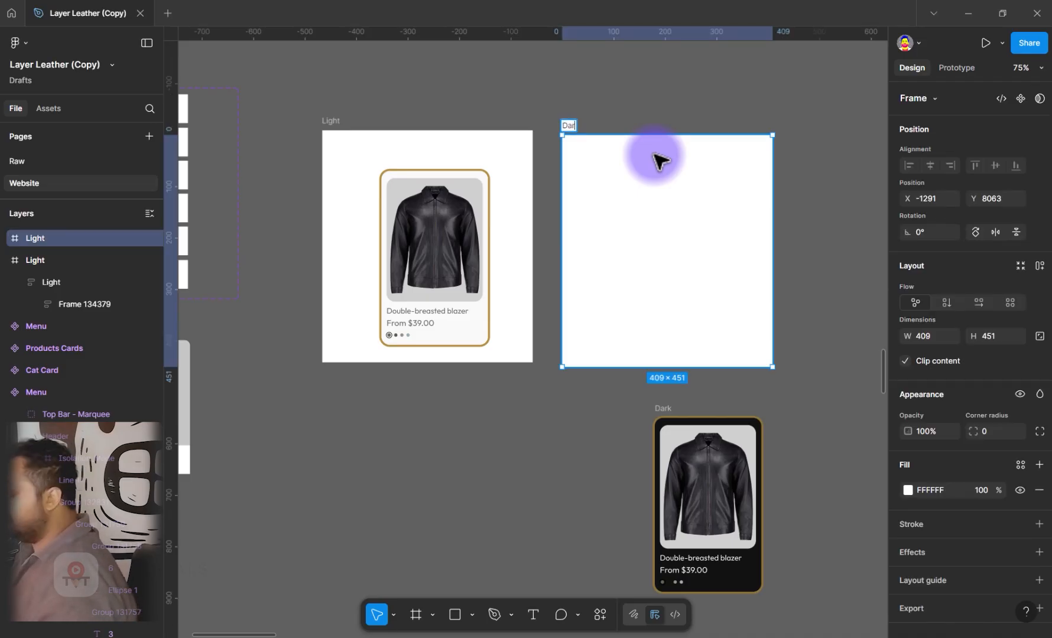
{"action": "type", "text": "k"}
{"action": "key", "text": "Return"}
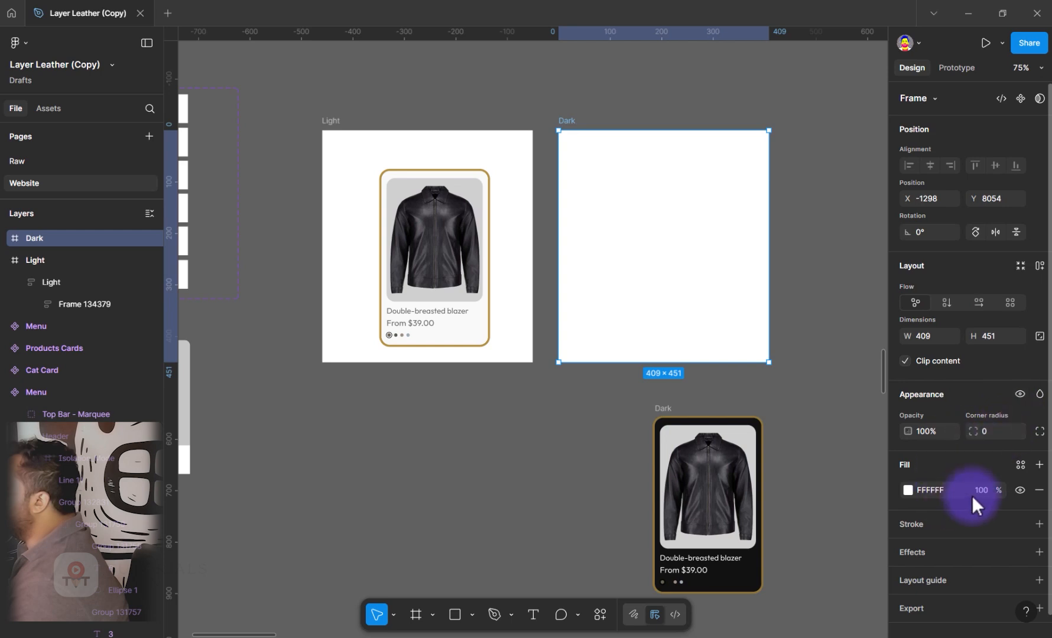
Apply the Color/Contrast/Black variable as the fill of the empty Dark frame
{"action": "left_click", "coordinate": [1019, 465]}
{"action": "scroll", "coordinate": [765, 585], "scroll_direction": "down", "scroll_amount": 3}
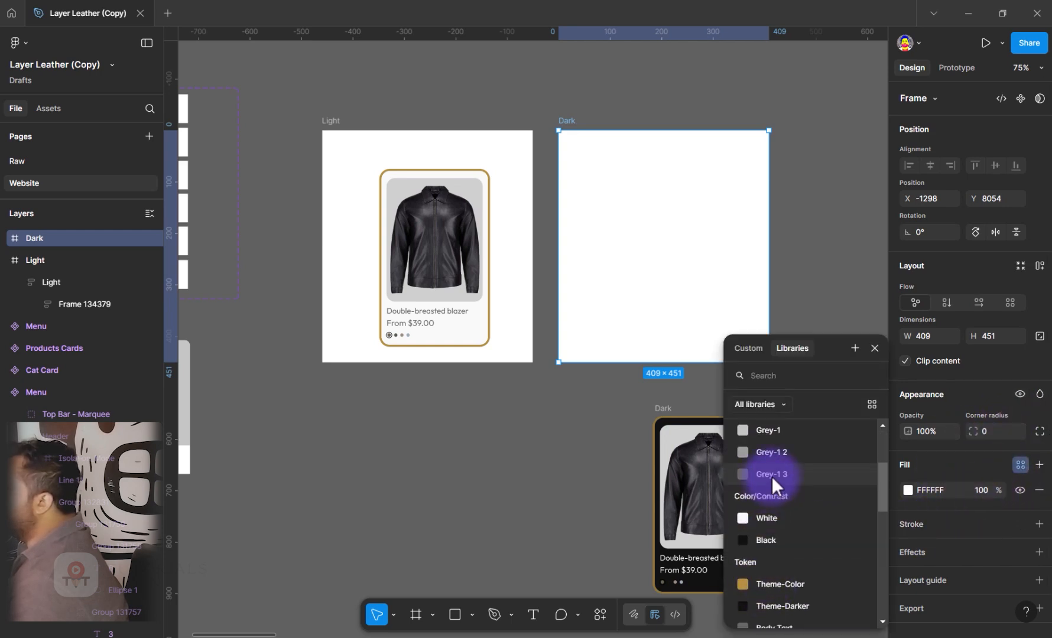
{"action": "left_click", "coordinate": [766, 539]}
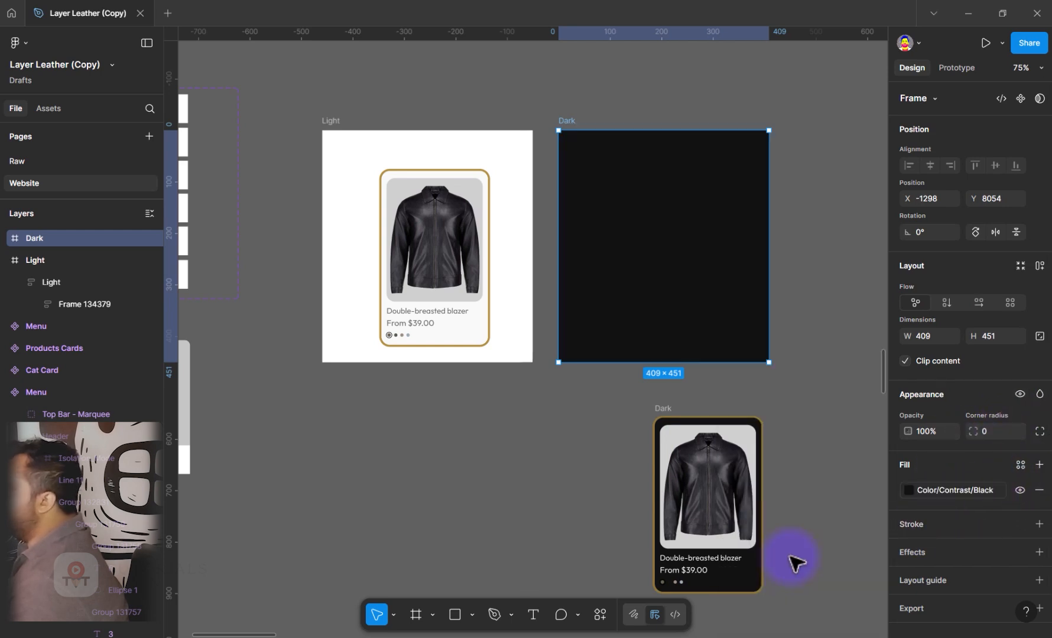
{"action": "left_click", "coordinate": [552, 439]}
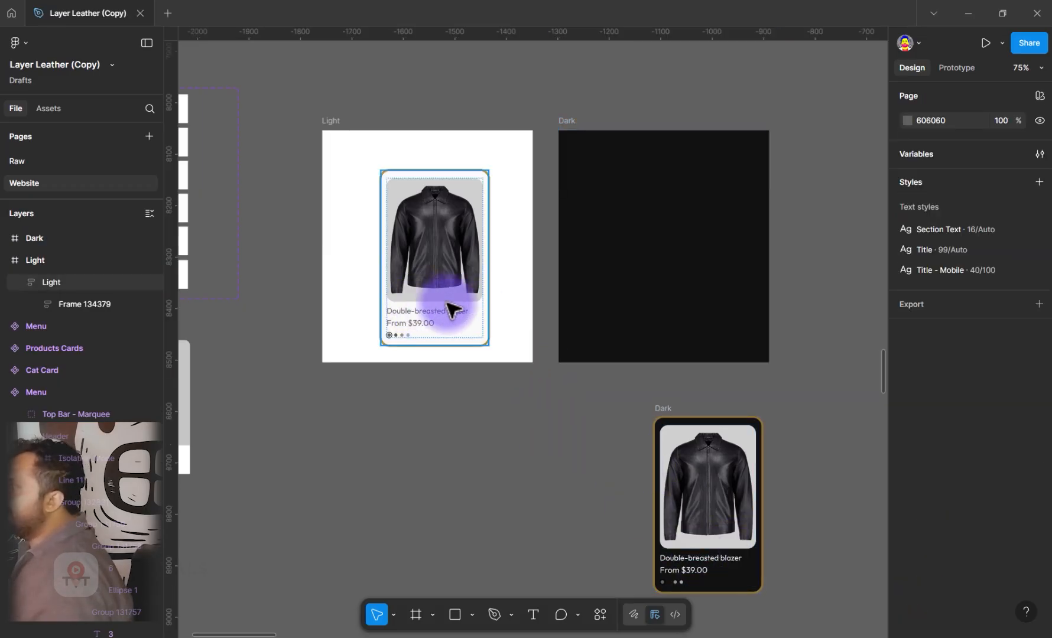
Set the Token variable mode of the outer Light frame to Light
{"action": "left_click", "coordinate": [451, 308]}
{"action": "left_click_drag", "start_coordinate": [451, 307], "coordinate": [504, 292]}
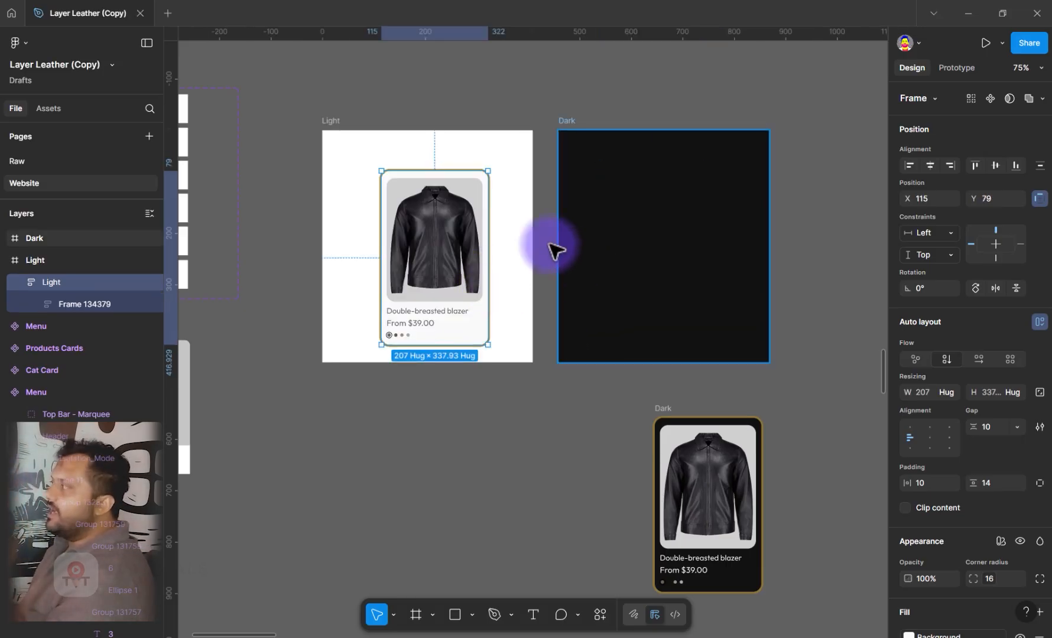
{"action": "left_click", "coordinate": [330, 121]}
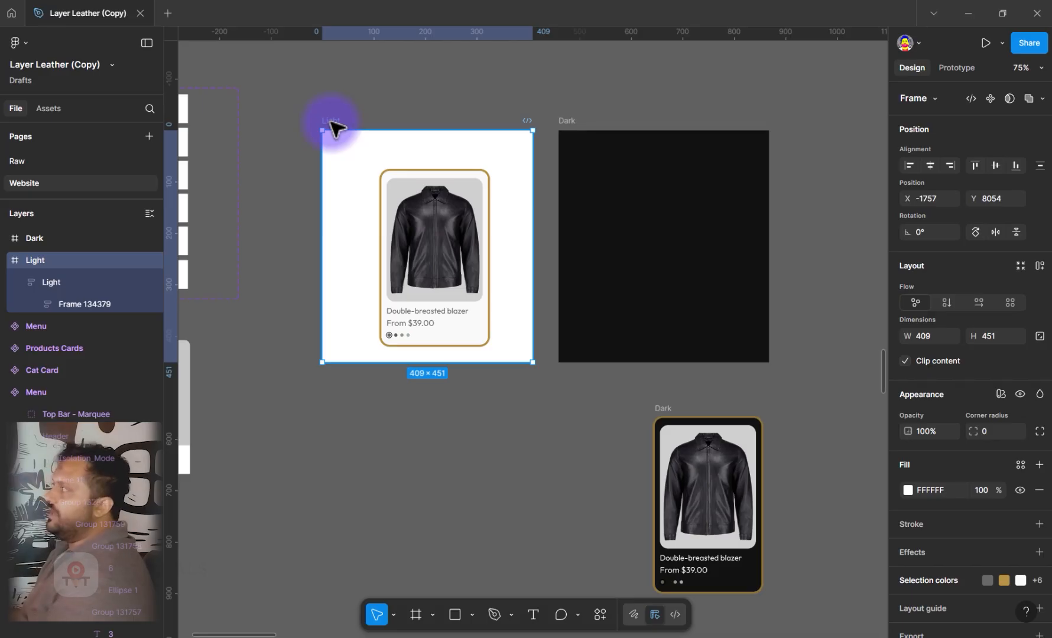
{"action": "left_click", "coordinate": [1004, 394]}
{"action": "mouse_move", "coordinate": [943, 436]}
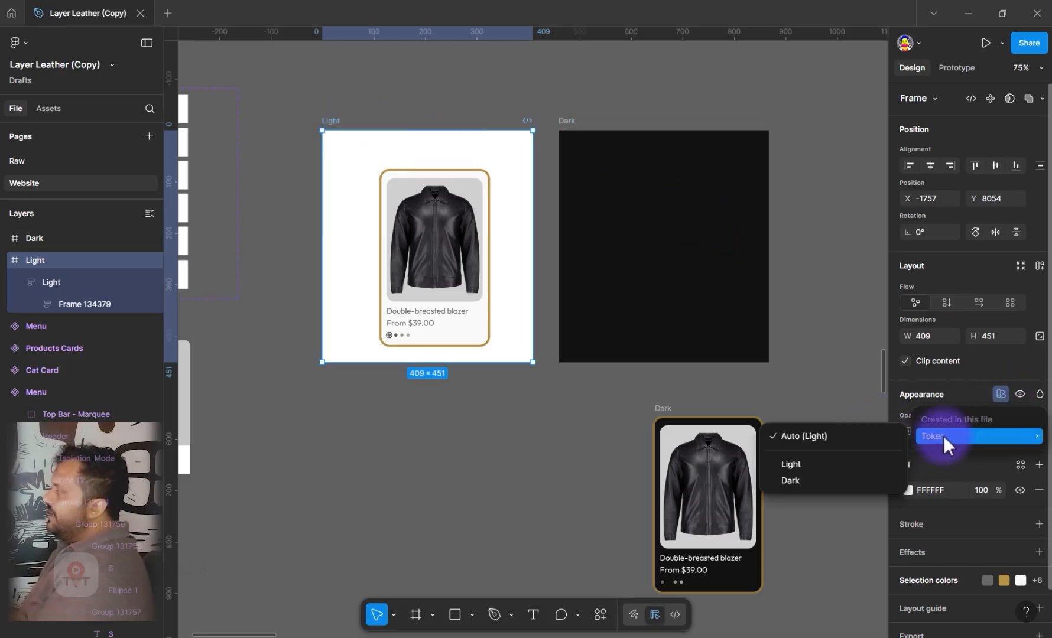
{"action": "left_click", "coordinate": [827, 464]}
Copy the Light frame's product card into the black Dark frame and set that frame's Token variable mode to Dark
{"action": "left_click", "coordinate": [569, 122]}
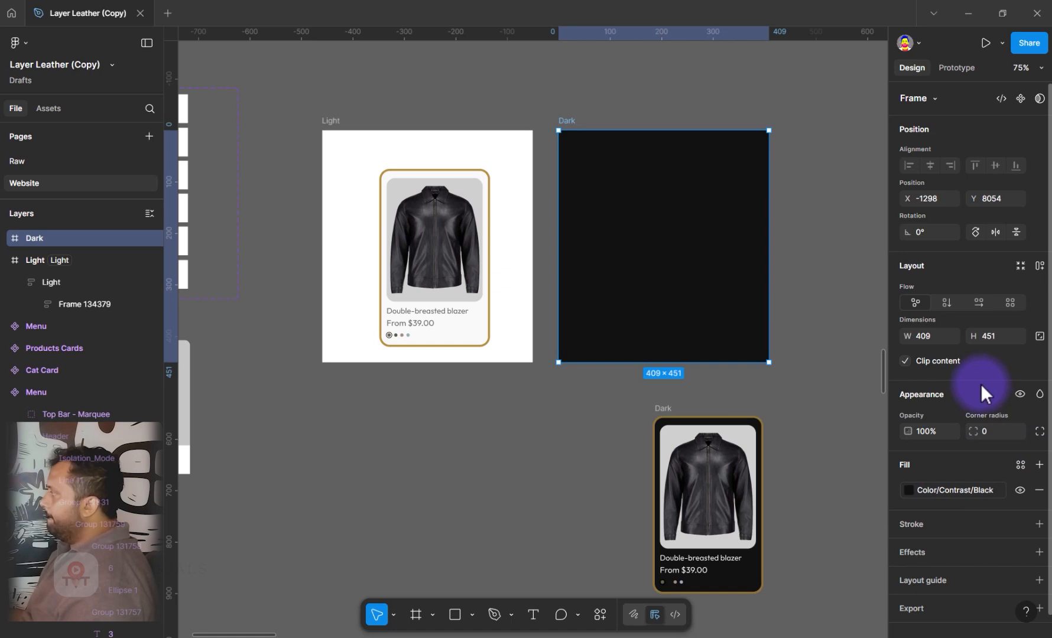
{"action": "left_click_drag", "start_coordinate": [412, 341], "coordinate": [637, 318]}
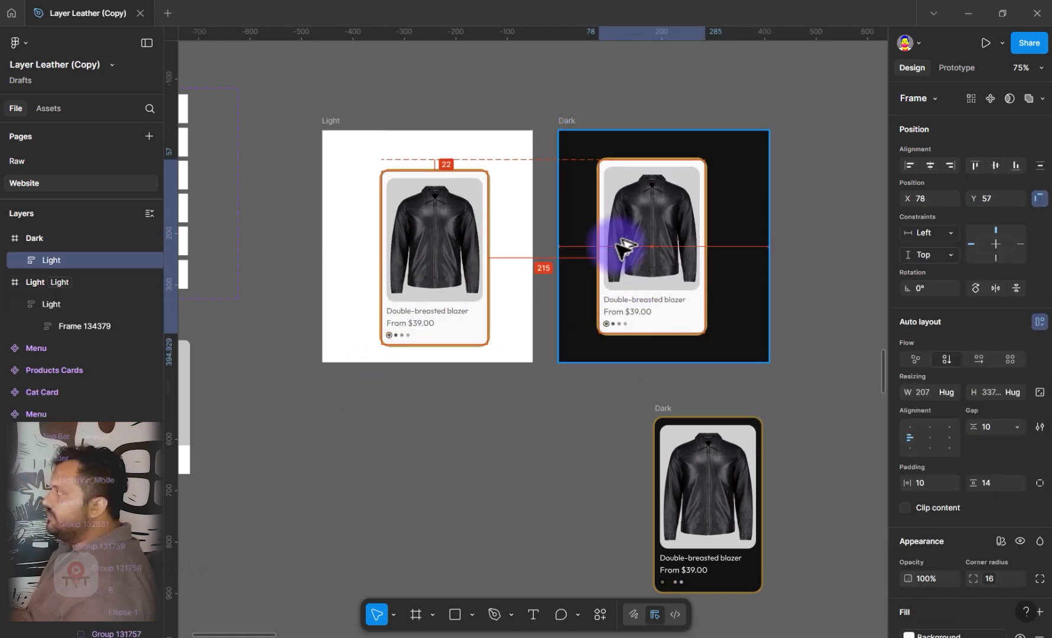
{"action": "left_click", "coordinate": [566, 125]}
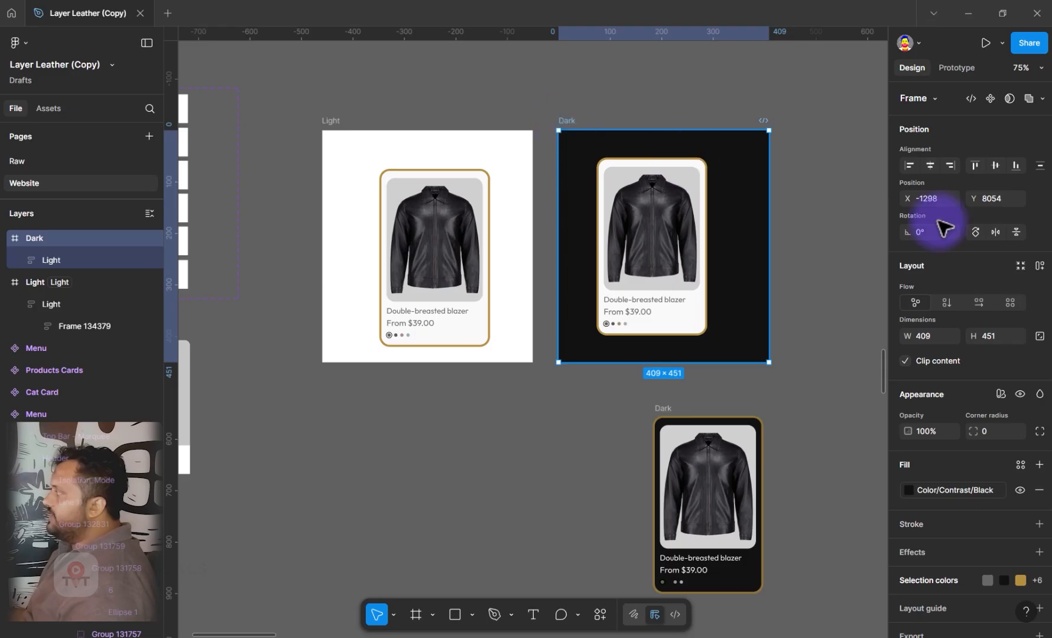
{"action": "left_click", "coordinate": [1000, 393]}
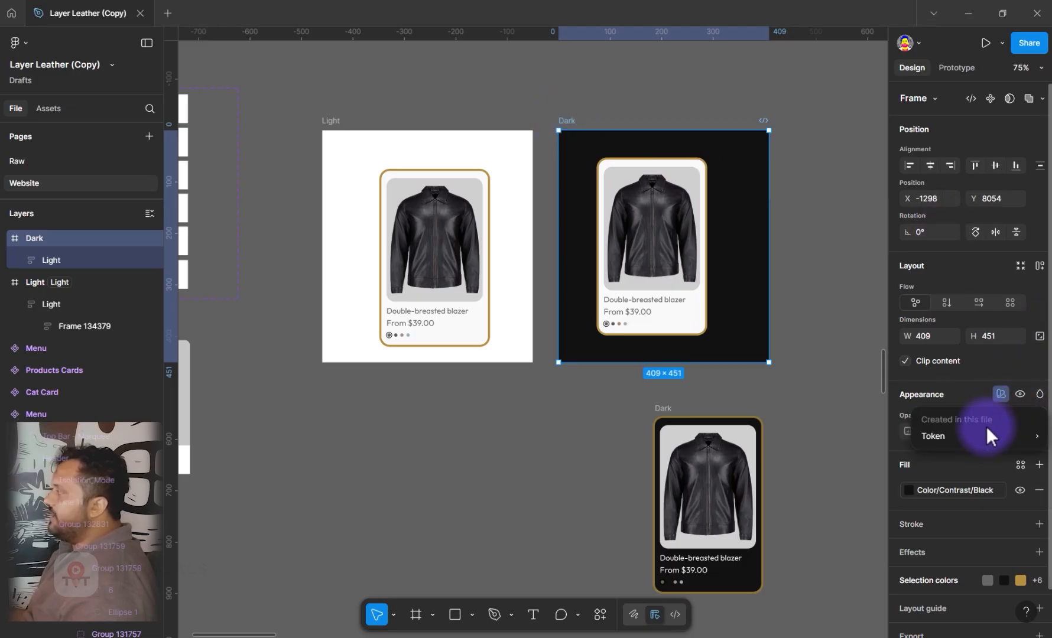
{"action": "mouse_move", "coordinate": [986, 426]}
{"action": "left_click", "coordinate": [825, 479]}
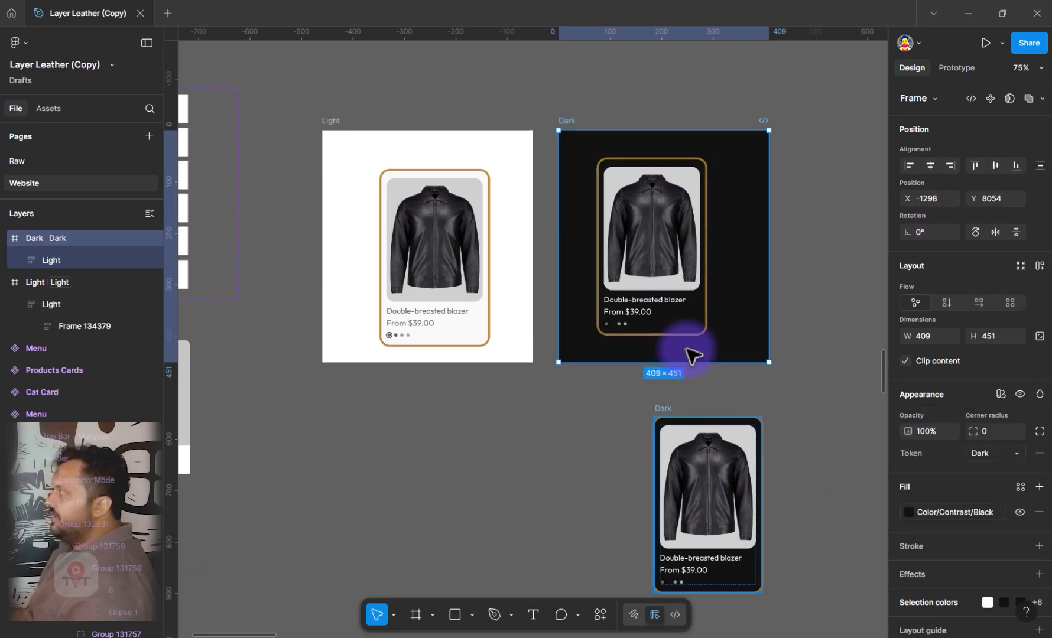
{"action": "left_click", "coordinate": [680, 303]}
Rename the outer Dark frame as Night Mode and the outer Light frame as Morning Mode
{"action": "left_click", "coordinate": [574, 123]}
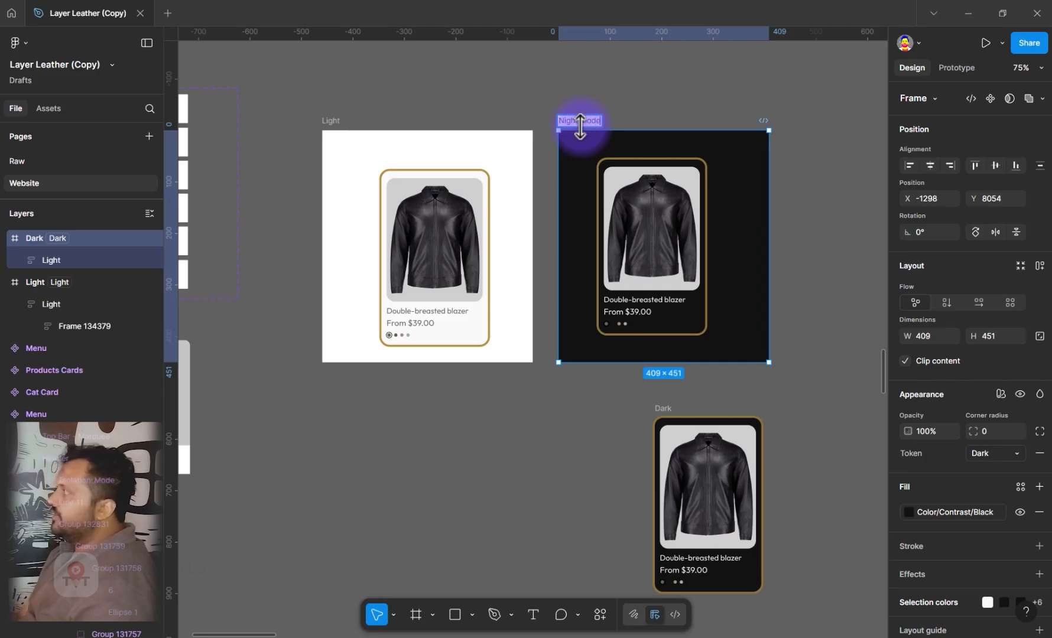
{"action": "key", "text": "Return"}
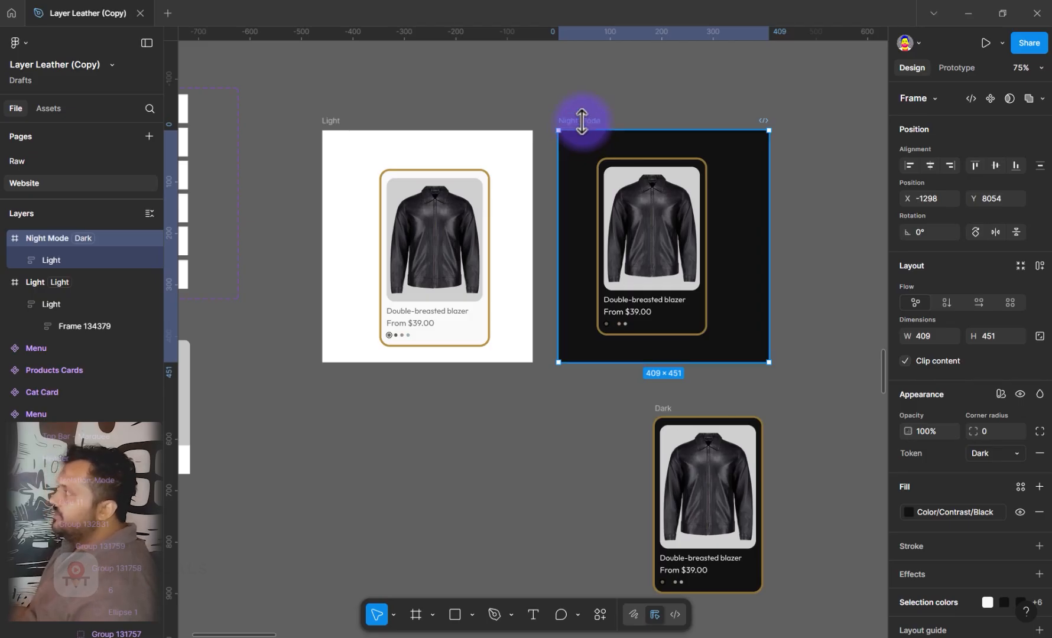
{"action": "left_click", "coordinate": [339, 122]}
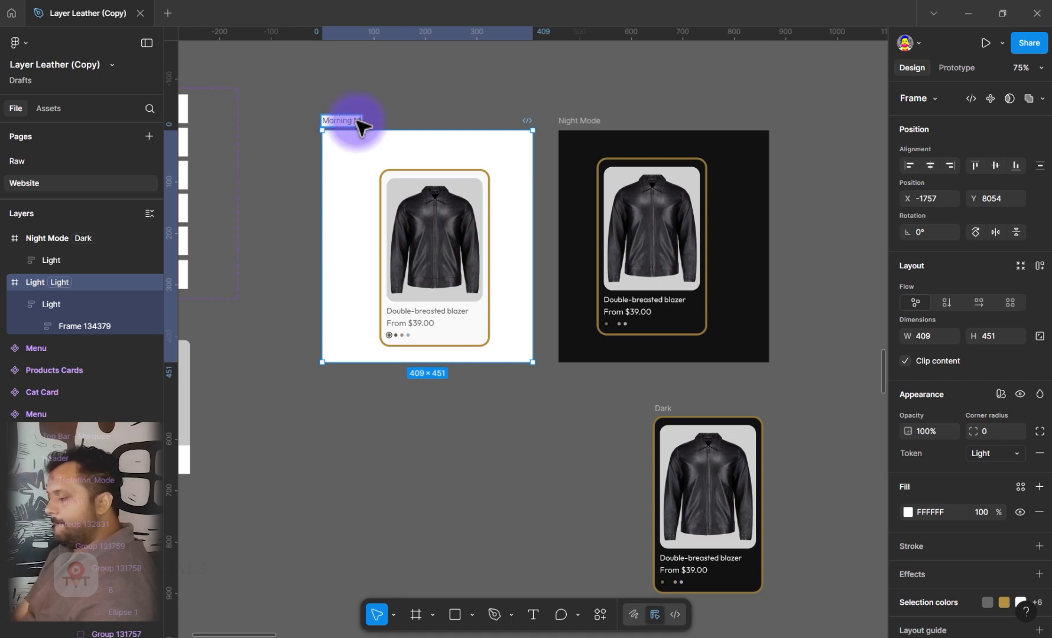
{"action": "key", "text": "Return"}
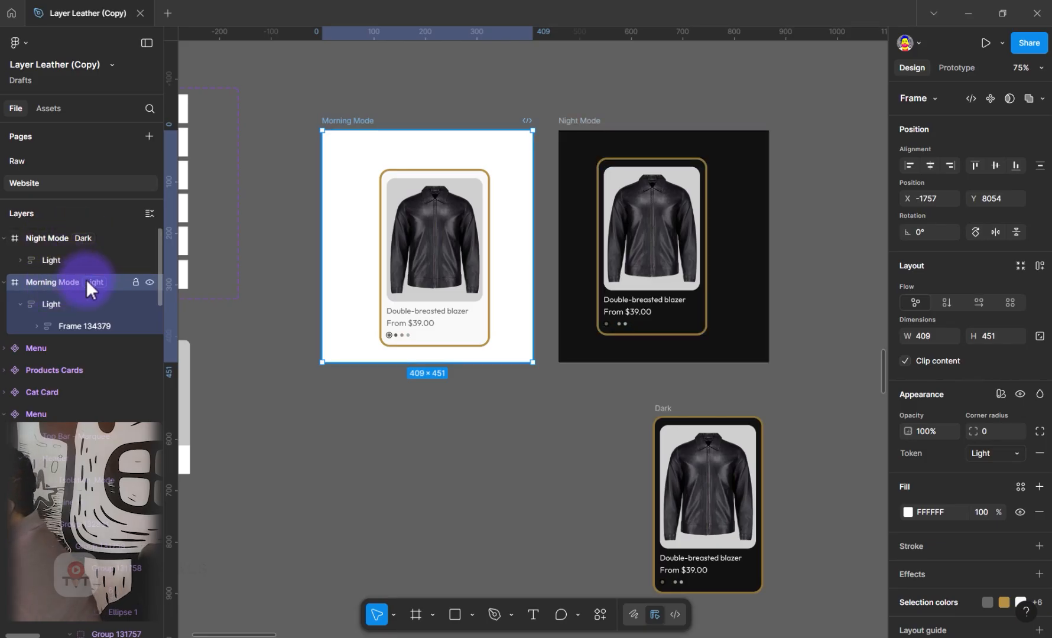
{"action": "left_click", "coordinate": [636, 253]}
{"action": "key", "text": "Delete"}
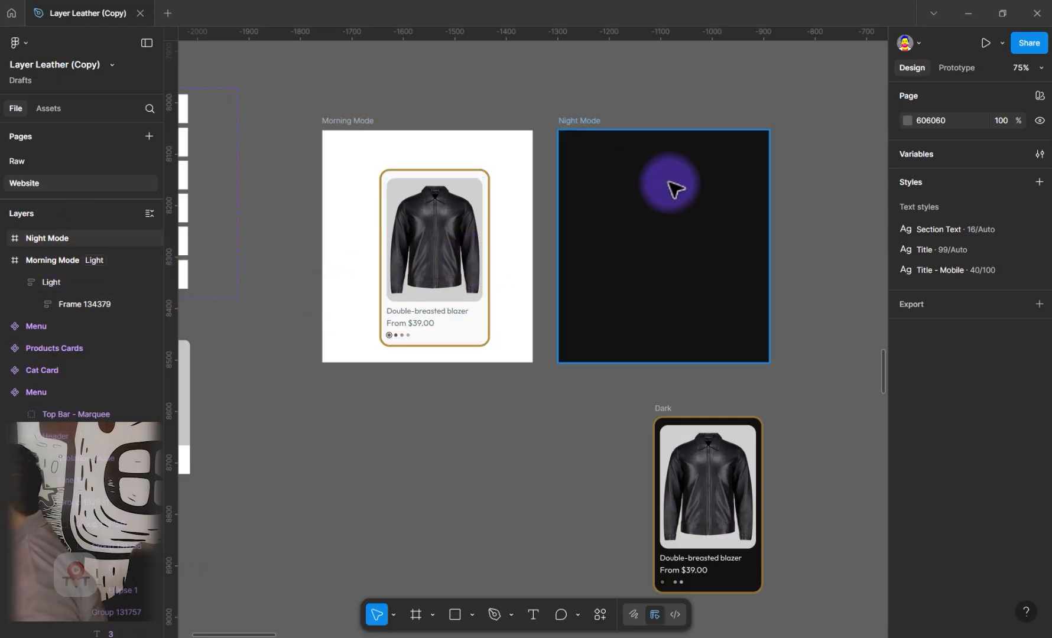
{"action": "key", "text": "ctrl+z"}
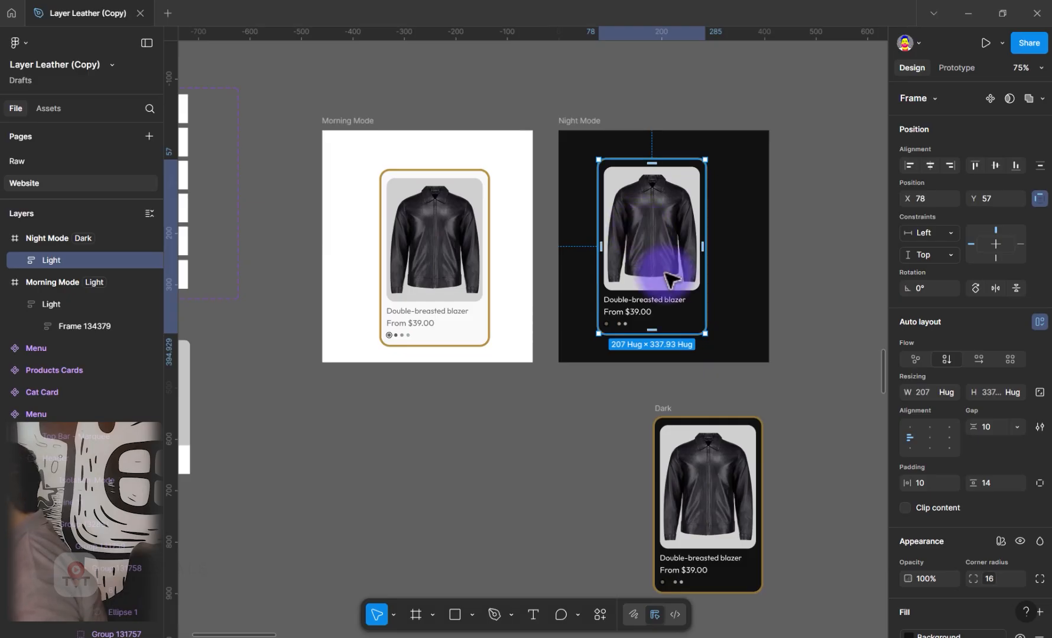
Reposition the card inside the Night Mode frame to about X 75, Y 83 and delete the Morning Mode card
{"action": "left_click_drag", "start_coordinate": [602, 282], "coordinate": [668, 294]}
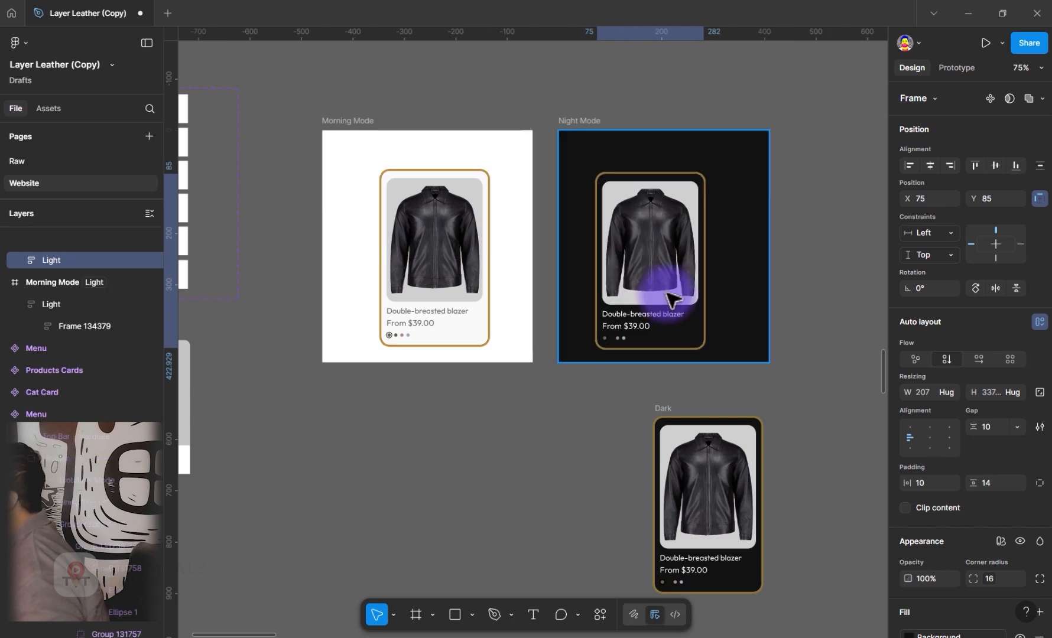
{"action": "left_click", "coordinate": [397, 277]}
{"action": "key", "text": "Delete"}
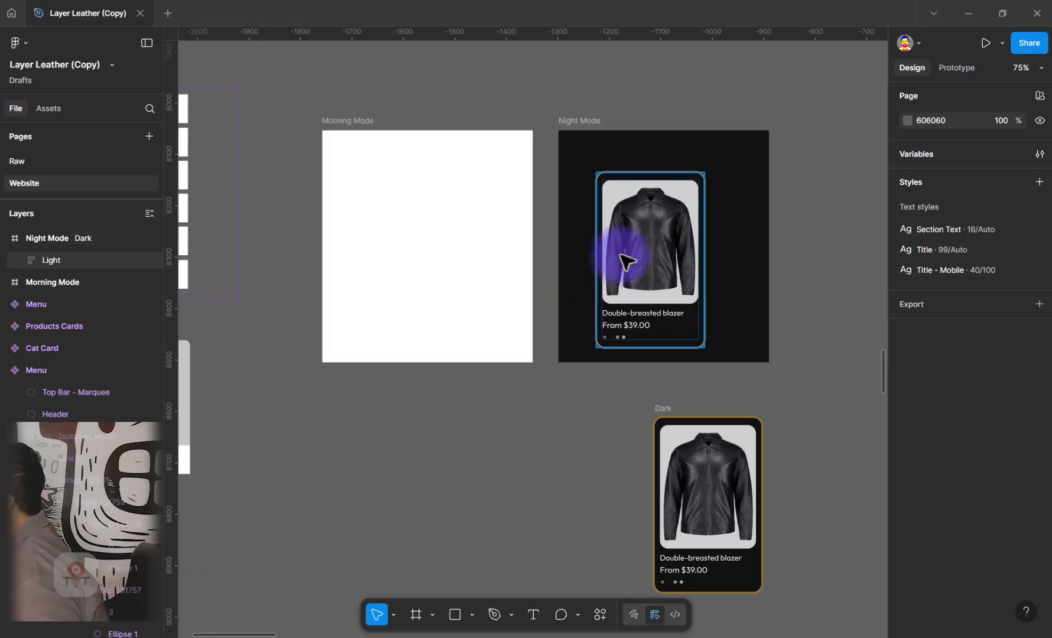
Move the product card from Night Mode into the Morning Mode frame and back into Night Mode at about X 103, Y 74
{"action": "left_click_drag", "start_coordinate": [622, 260], "coordinate": [434, 248]}
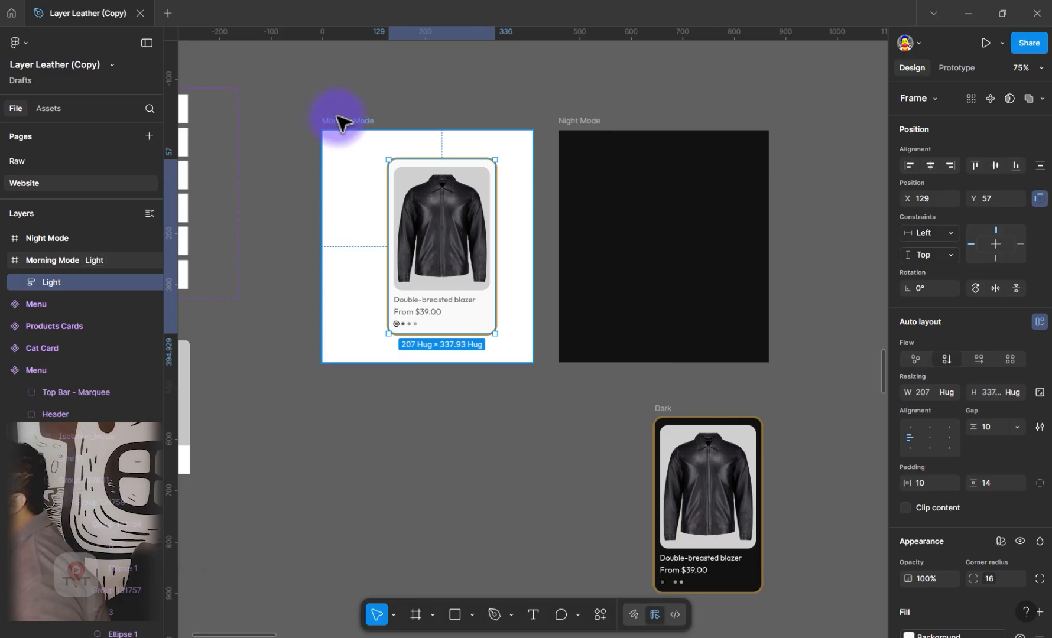
{"action": "left_click_drag", "start_coordinate": [424, 210], "coordinate": [640, 218]}
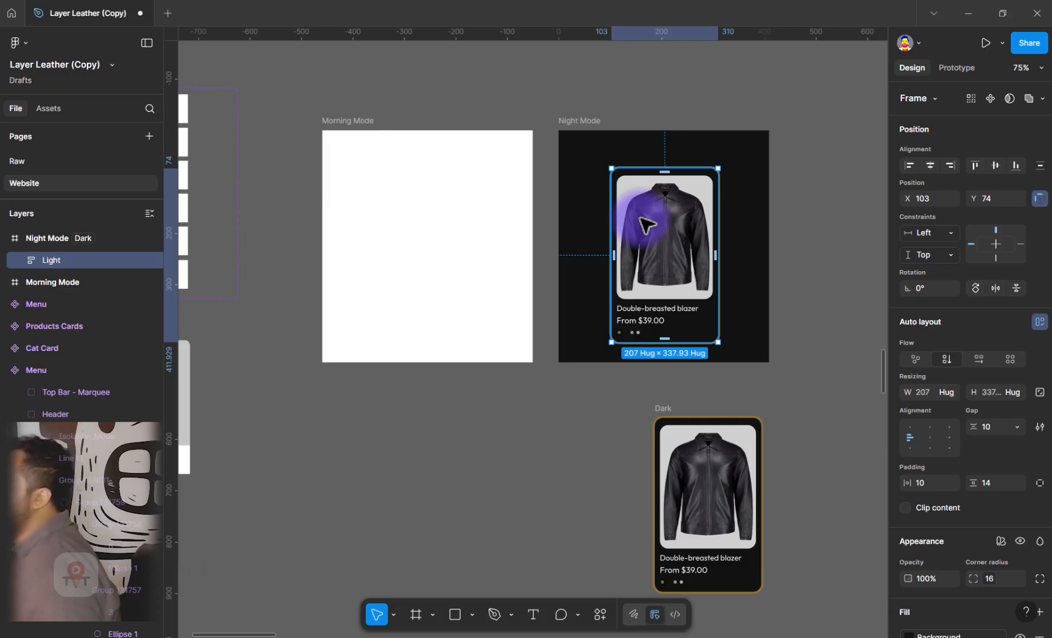